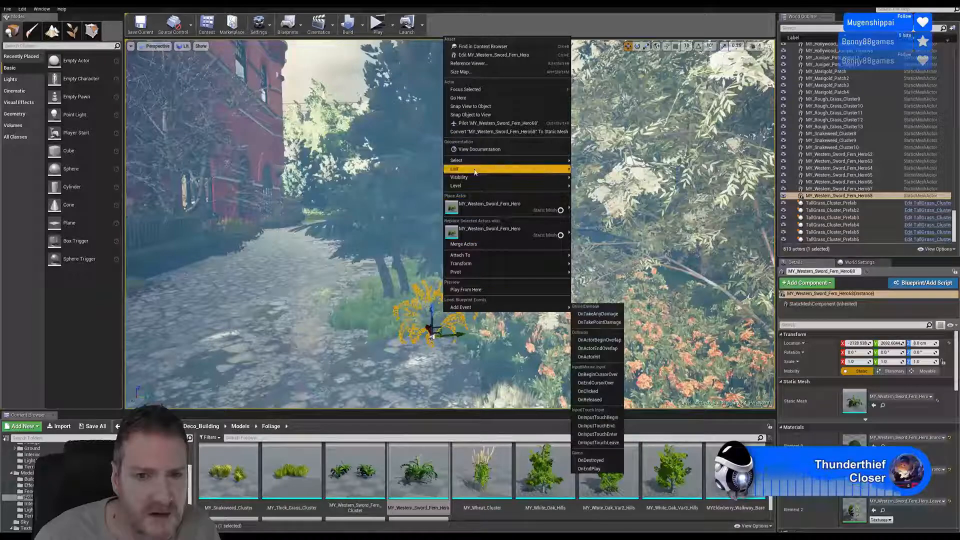
- Duplicate the selected sword fern, move the copy into the grass at the tree base, and scale it up uniformly to about 1.27
{"action": "mouse_move", "coordinate": [540, 168]}
{"action": "left_click", "coordinate": [587, 201]}
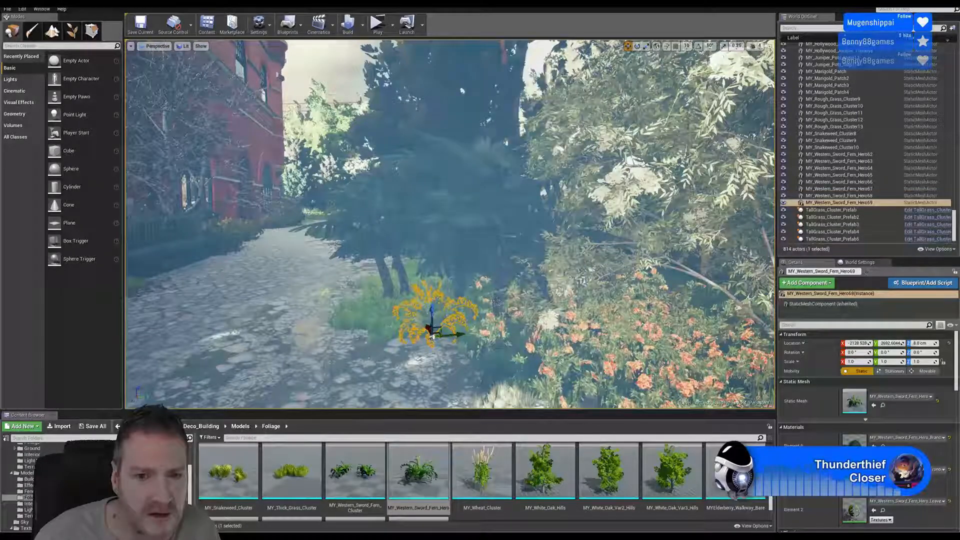
{"action": "mouse_move", "coordinate": [428, 328]}
{"action": "left_mouse_down"}
{"action": "mouse_move", "coordinate": [416, 300]}
{"action": "mouse_move", "coordinate": [422, 336]}
{"action": "mouse_move", "coordinate": [427, 318]}
{"action": "left_mouse_up"}
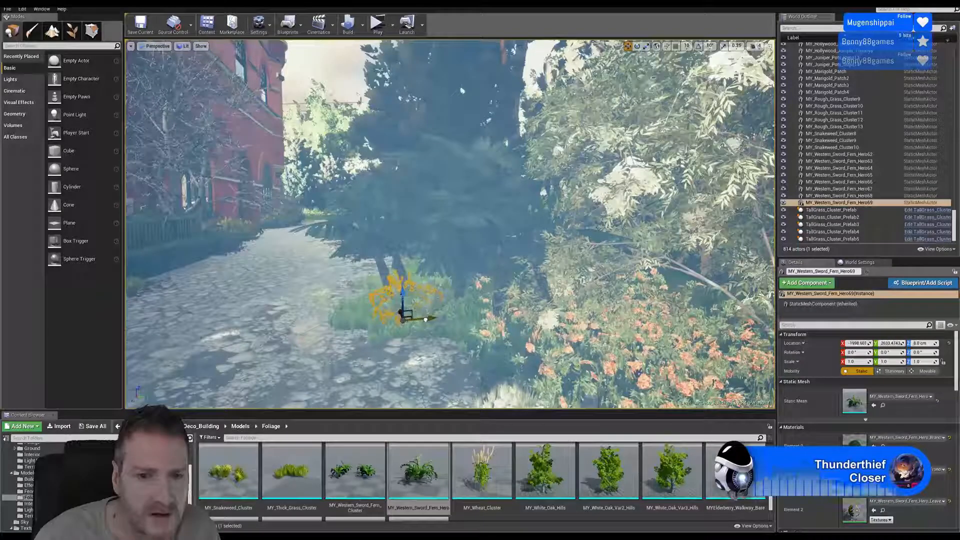
{"action": "key", "text": "r"}
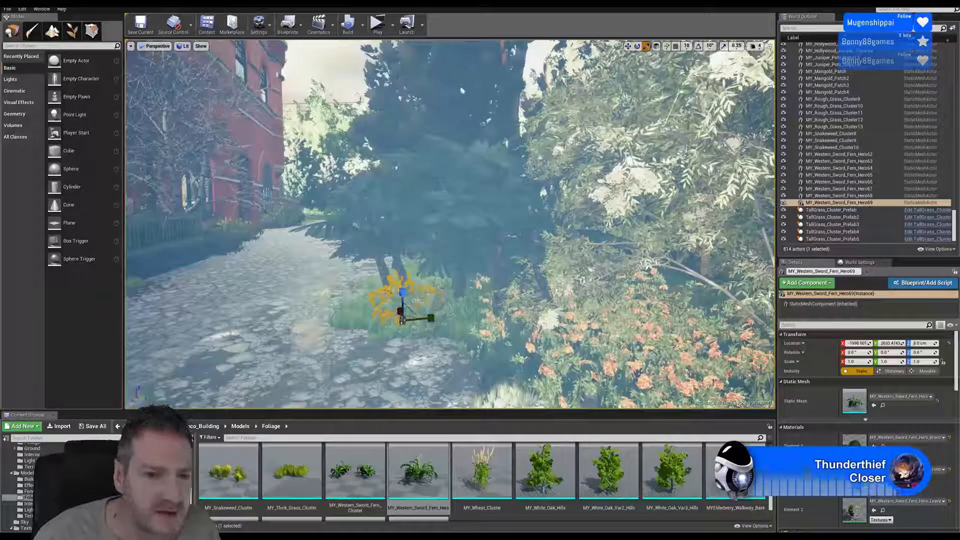
{"action": "left_click_drag", "start_coordinate": [401, 321], "coordinate": [403, 320]}
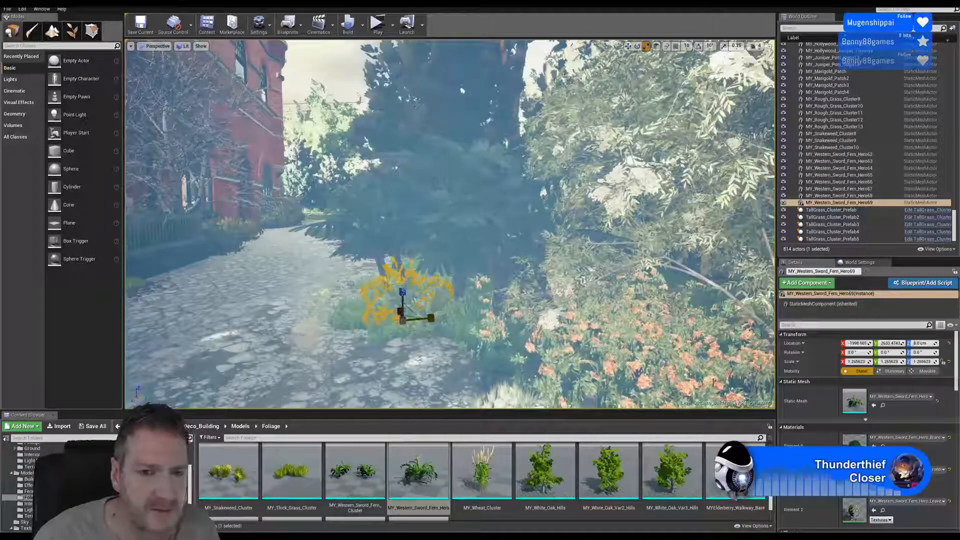
{"action": "mouse_move", "coordinate": [487, 340]}
{"action": "right_mouse_down"}
{"action": "mouse_move", "coordinate": [503, 350]}
{"action": "mouse_move", "coordinate": [487, 339]}
{"action": "right_mouse_up"}
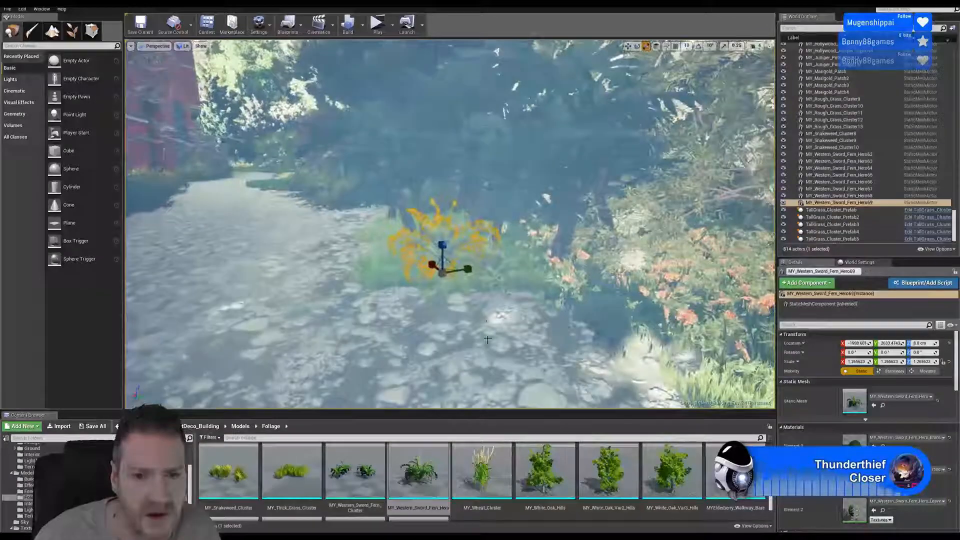
- Duplicate the enlarged sword fern and move the copy farther back along the path edge
{"action": "left_click", "coordinate": [628, 46]}
{"action": "right_click", "coordinate": [434, 252]}
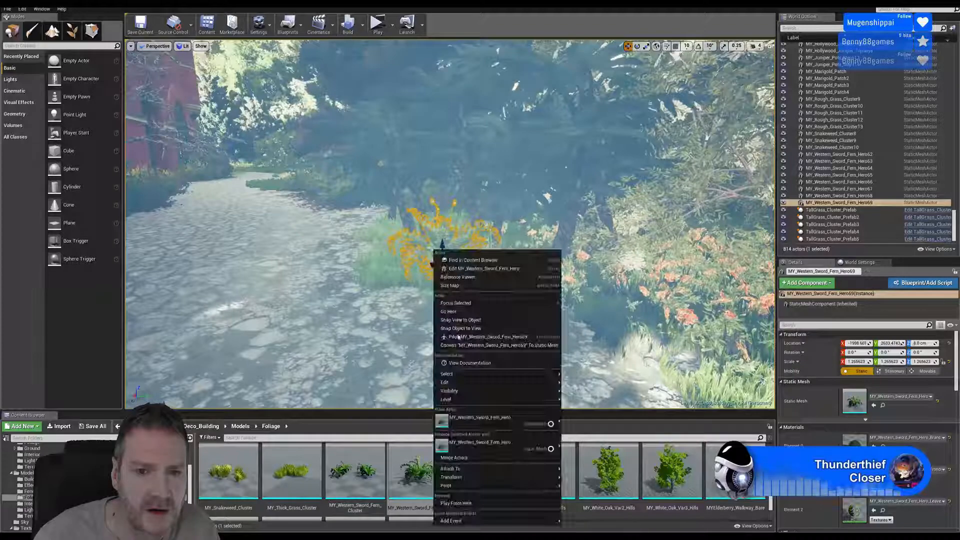
{"action": "mouse_move", "coordinate": [529, 382]}
{"action": "left_click", "coordinate": [586, 417]}
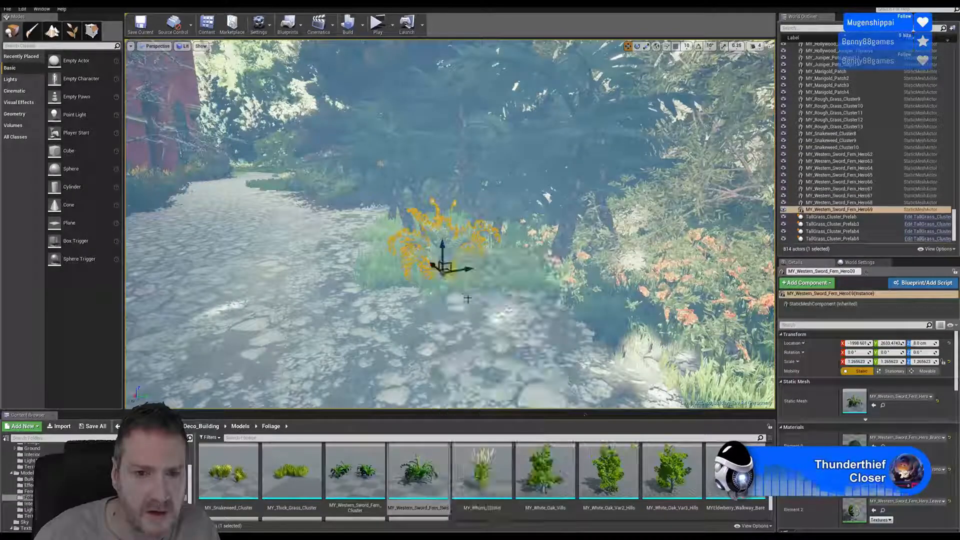
{"action": "left_click_drag", "start_coordinate": [439, 260], "coordinate": [400, 252]}
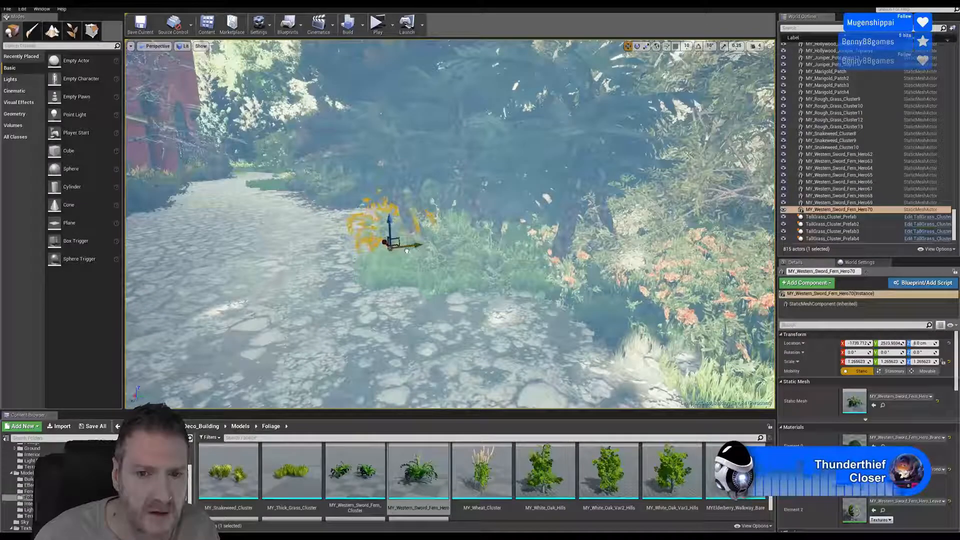
- Duplicate the original-size sword fern and place the copy along the bed toward the orange flowers
{"action": "left_click", "coordinate": [495, 265]}
{"action": "right_click", "coordinate": [496, 264]}
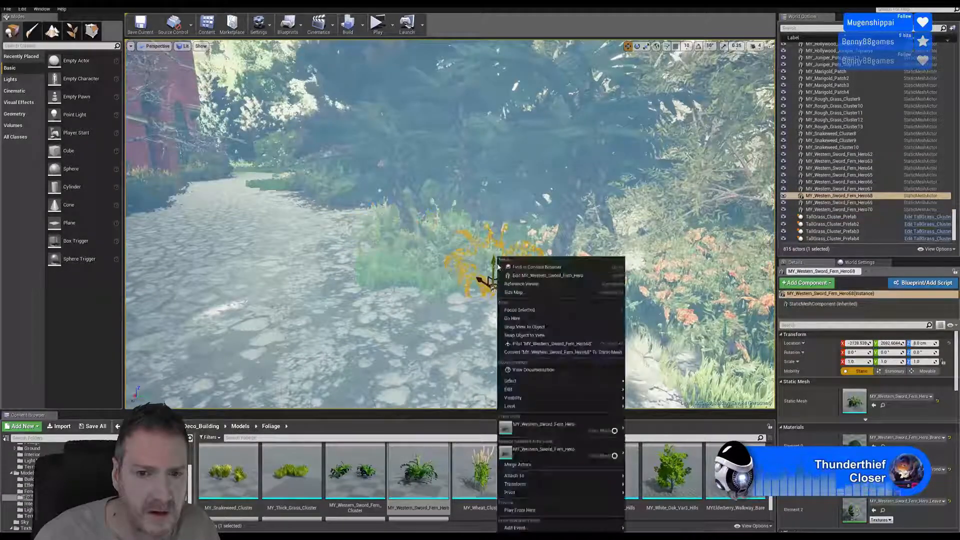
{"action": "mouse_move", "coordinate": [575, 389]}
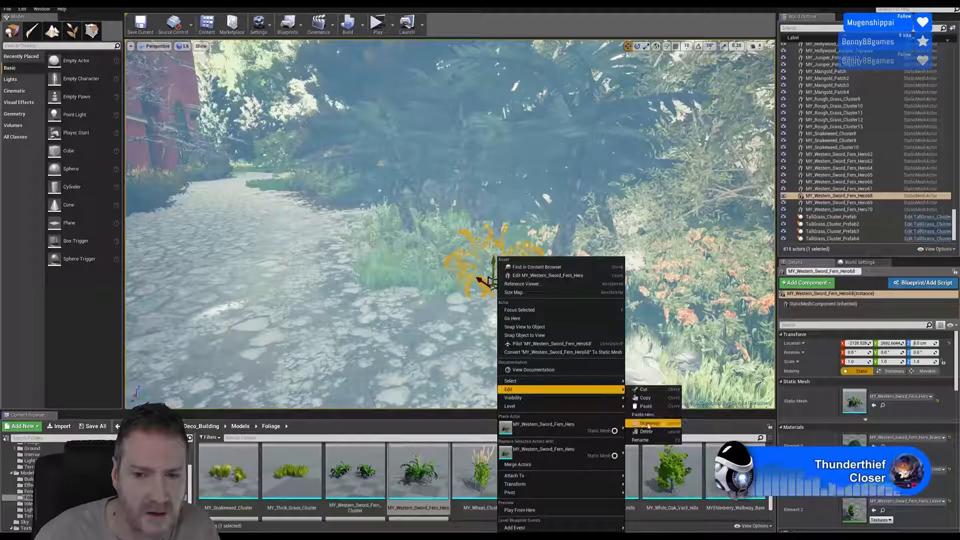
{"action": "left_click", "coordinate": [645, 406]}
{"action": "left_click_drag", "start_coordinate": [541, 279], "coordinate": [546, 309]}
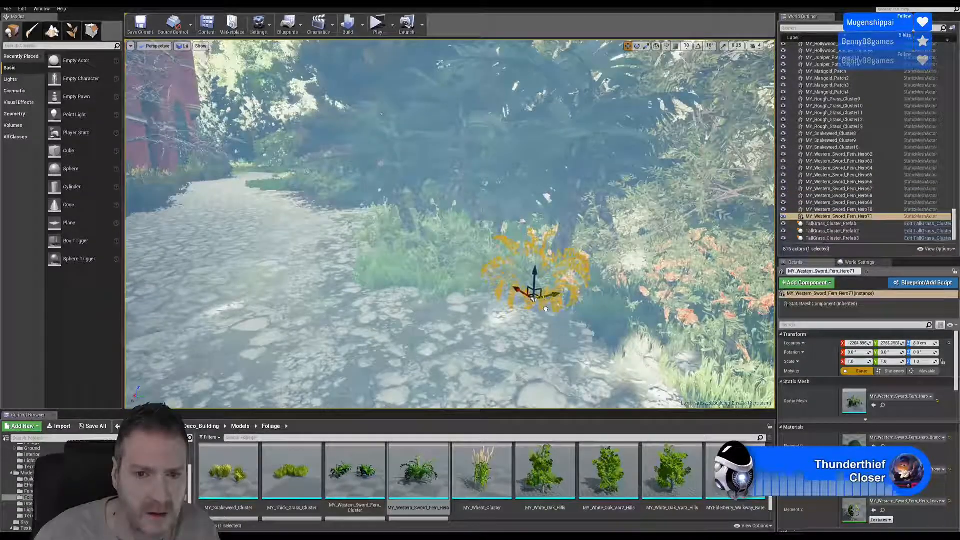
- Duplicate the fern nearest the orange flowers and move the copy back toward the tree trunks
{"action": "right_click", "coordinate": [526, 266]}
{"action": "mouse_move", "coordinate": [589, 389]}
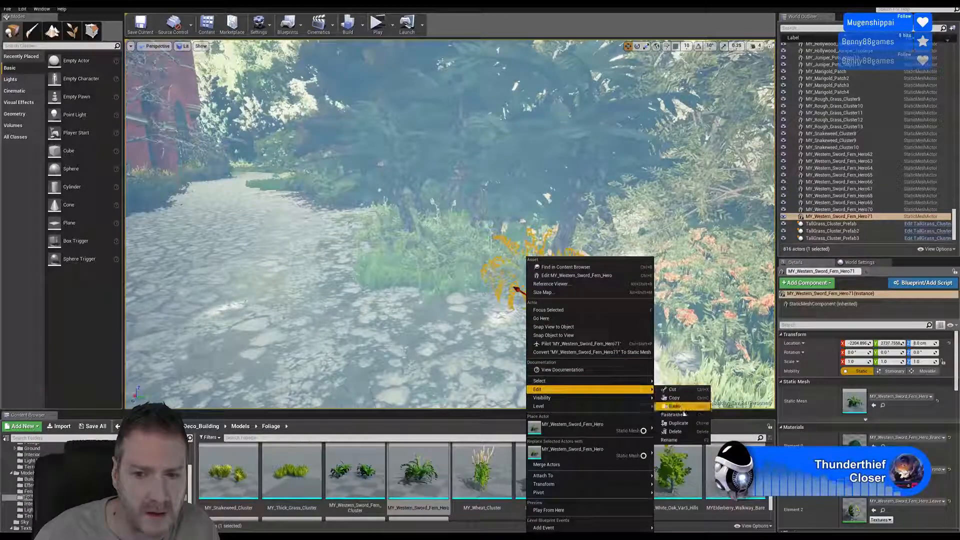
{"action": "left_click", "coordinate": [680, 406]}
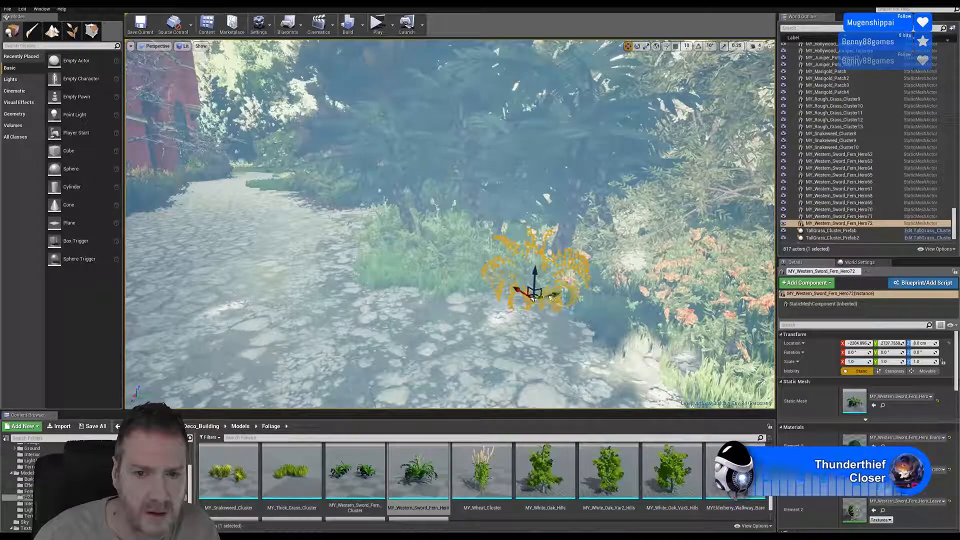
{"action": "left_click_drag", "start_coordinate": [532, 298], "coordinate": [413, 262]}
{"action": "right_click_drag", "start_coordinate": [414, 262], "coordinate": [424, 284]}
- Duplicate the enlarged fern in front of the trunks, place the copy deeper in the bed, and scale it to about 1.46
{"action": "key", "text": "w"}
{"action": "right_click", "coordinate": [483, 295]}
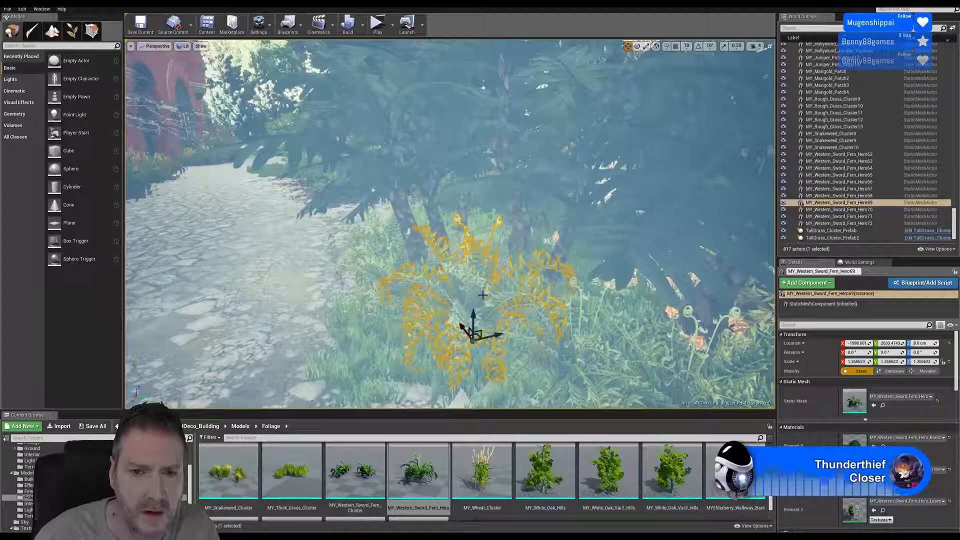
{"action": "mouse_move", "coordinate": [568, 151]}
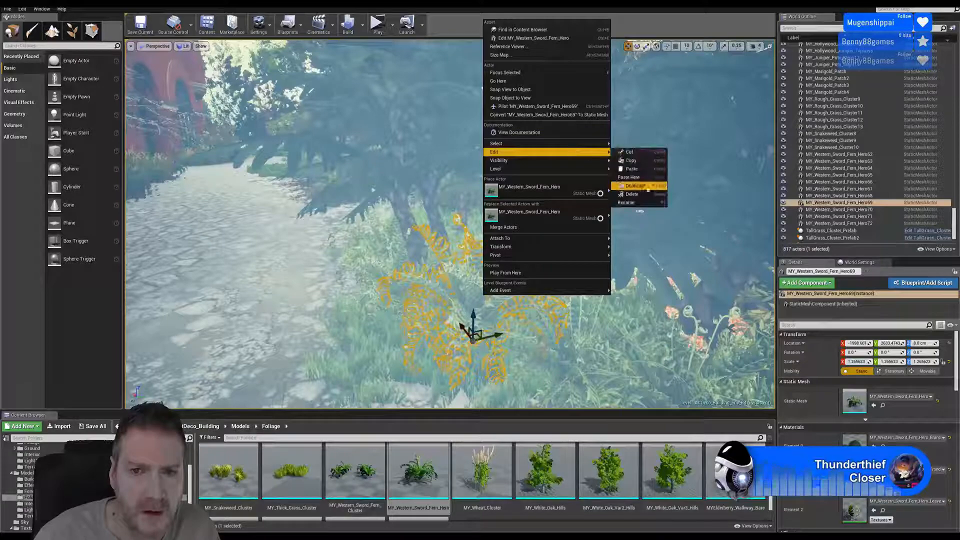
{"action": "left_click", "coordinate": [631, 188]}
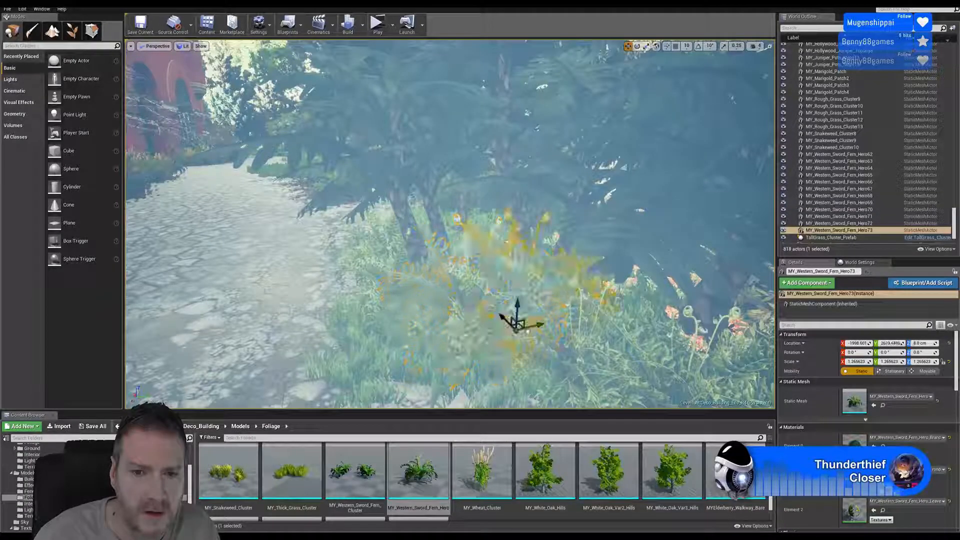
{"action": "left_click_drag", "start_coordinate": [531, 323], "coordinate": [555, 318]}
{"action": "left_click_drag", "start_coordinate": [508, 297], "coordinate": [489, 282]}
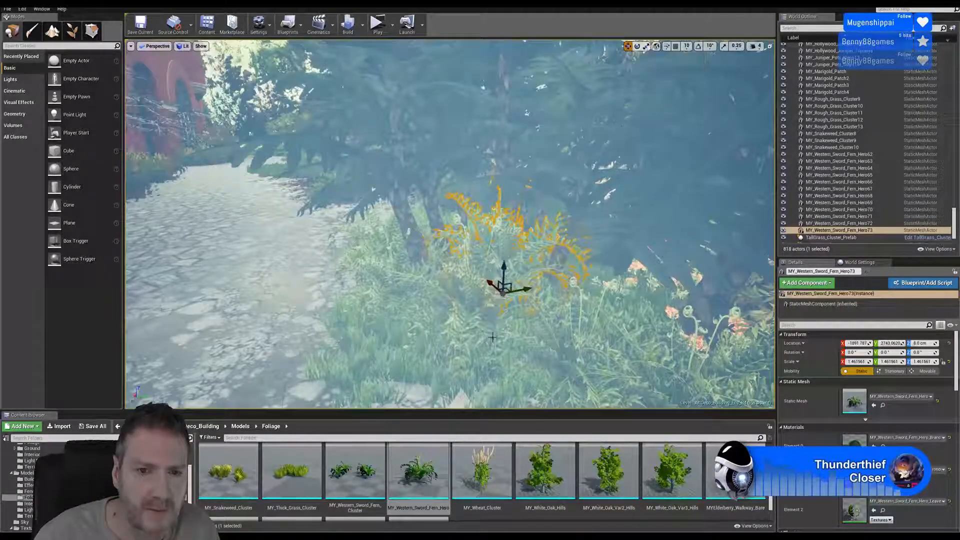
- Duplicate three of the ferns together, shifting the copies along the bed and rotating them about 39° around Z
{"action": "right_click_drag", "start_coordinate": [492, 337], "coordinate": [560, 343]}
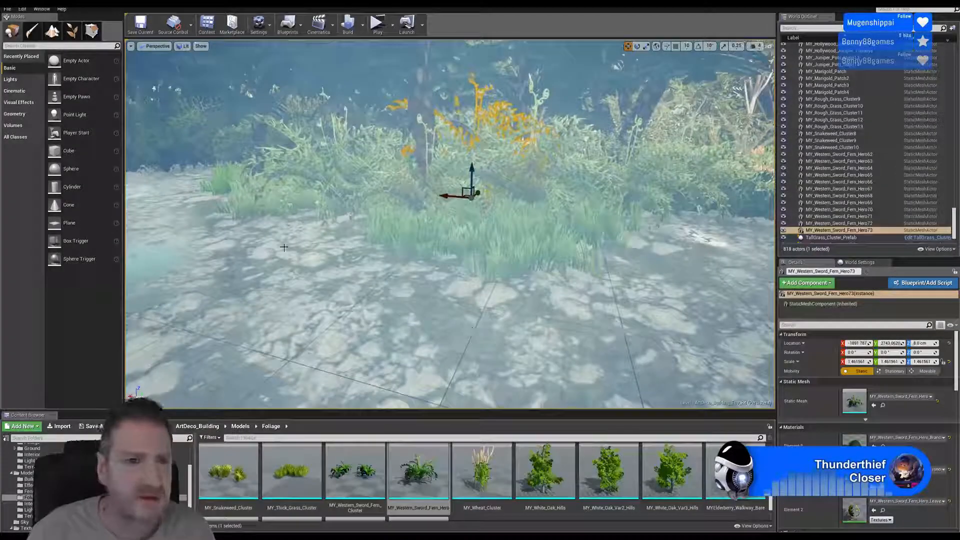
{"action": "left_click", "coordinate": [354, 173]}
{"action": "left_click", "coordinate": [503, 173], "text": "ctrl"}
{"action": "left_click", "coordinate": [505, 171], "text": "ctrl"}
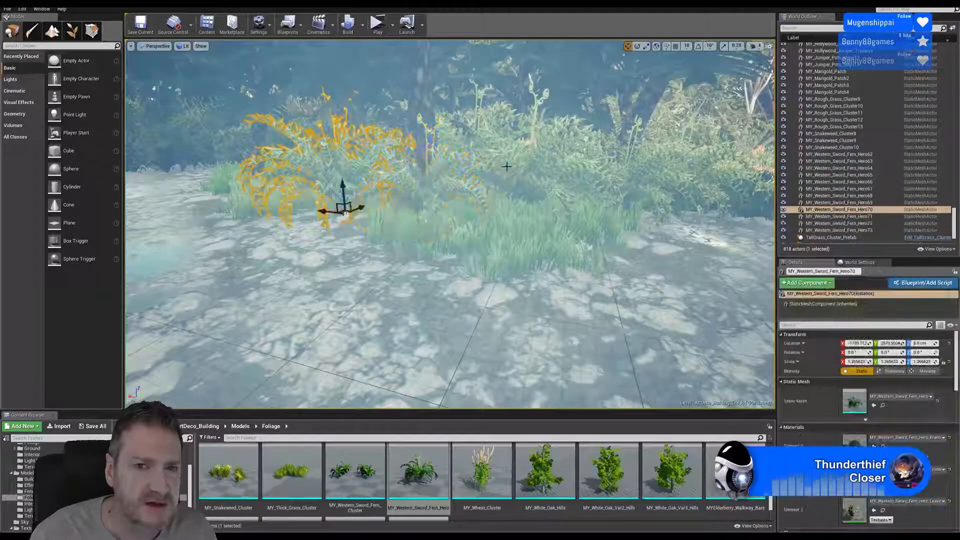
{"action": "left_click", "coordinate": [511, 177], "text": "ctrl"}
{"action": "left_click", "coordinate": [520, 166], "text": "ctrl"}
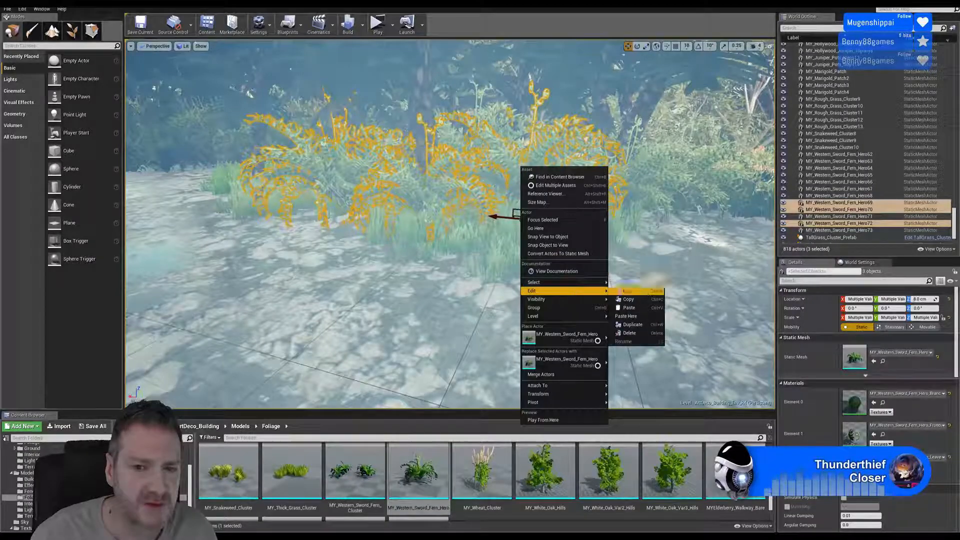
{"action": "left_click", "coordinate": [632, 325]}
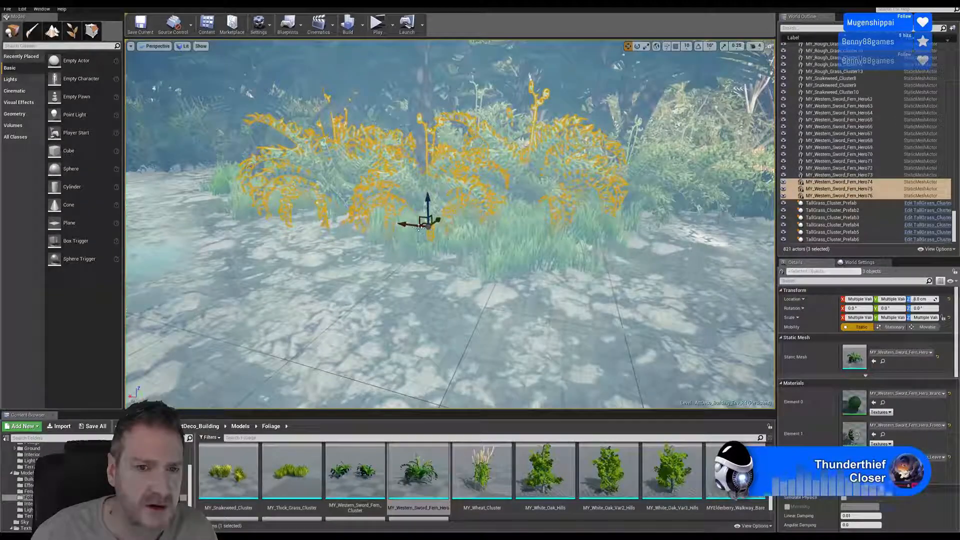
{"action": "left_click_drag", "start_coordinate": [413, 227], "coordinate": [261, 217]}
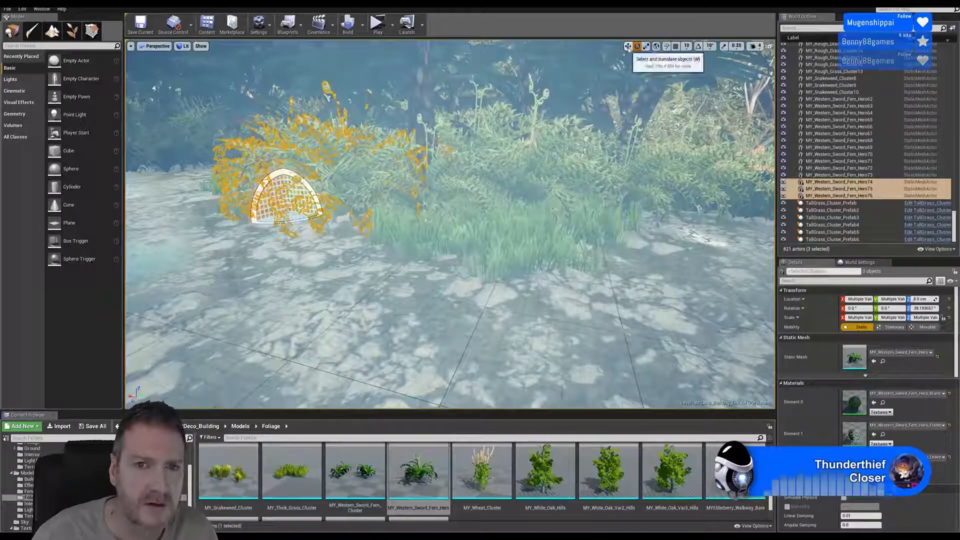
- Reposition the three fern copies beside the tree trunk along the path edge, lowering them to about -21 cm in Z
{"action": "left_click", "coordinate": [628, 46]}
{"action": "right_click_drag", "start_coordinate": [451, 197], "coordinate": [492, 265]}
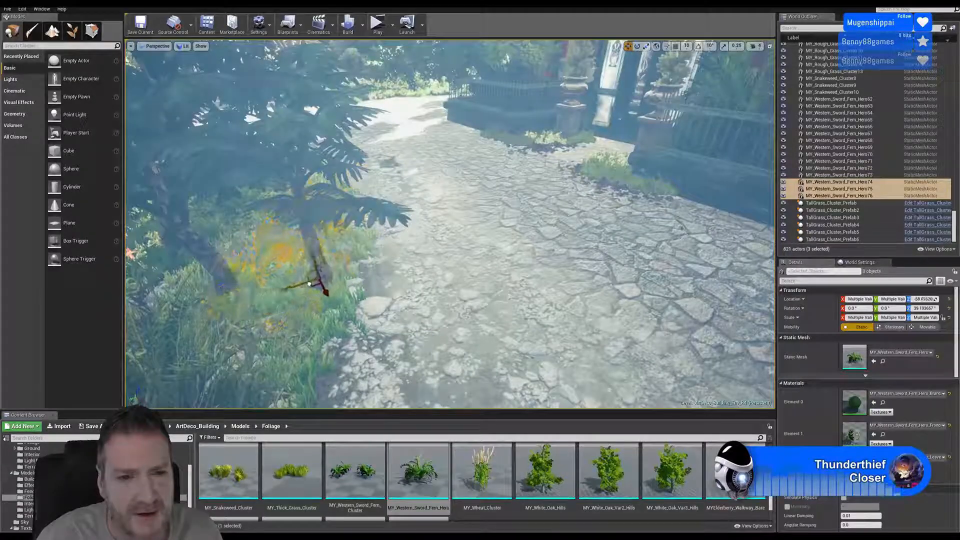
{"action": "left_click_drag", "start_coordinate": [309, 284], "coordinate": [340, 236]}
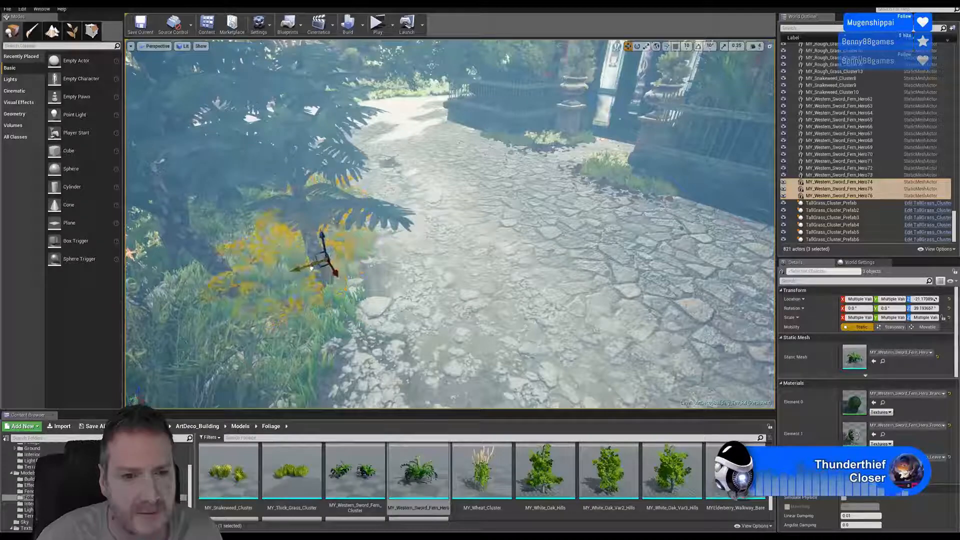
{"action": "left_click_drag", "start_coordinate": [312, 268], "coordinate": [308, 270]}
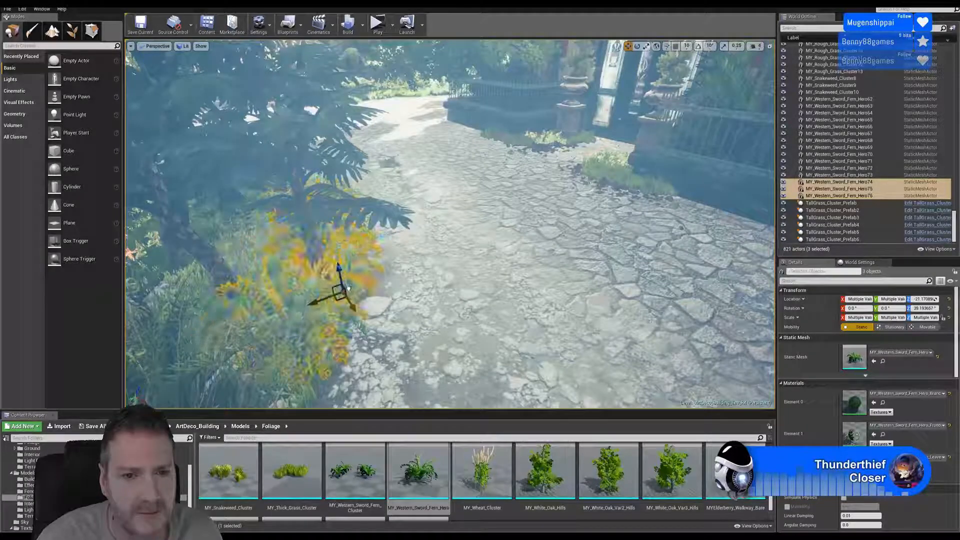
{"action": "left_click_drag", "start_coordinate": [328, 296], "coordinate": [332, 294]}
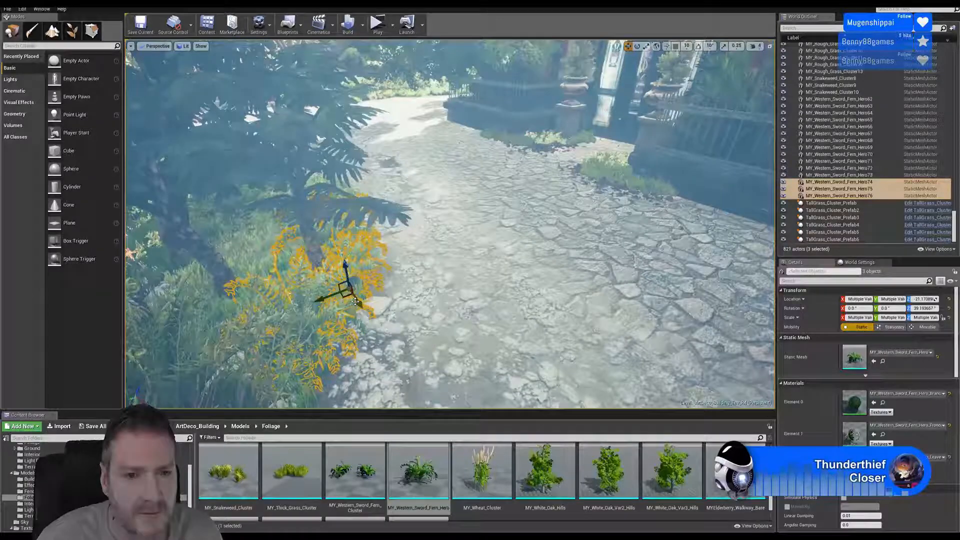
{"action": "right_click_drag", "start_coordinate": [342, 270], "coordinate": [300, 253]}
{"action": "right_click_drag", "start_coordinate": [401, 204], "coordinate": [369, 203]}
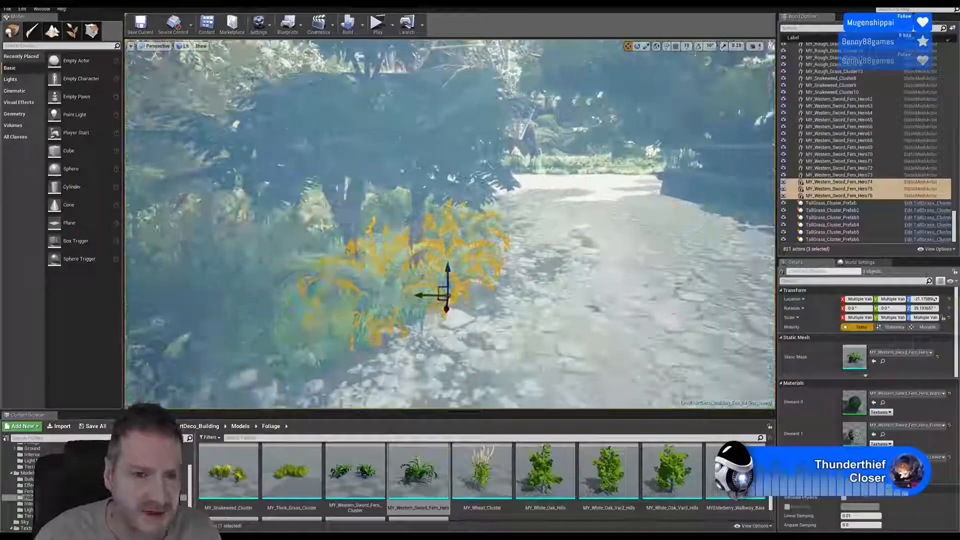
- Duplicate the large fern between the tree trunks, move the copy into the gap in front of them, and clear the selection
{"action": "left_click", "coordinate": [397, 206]}
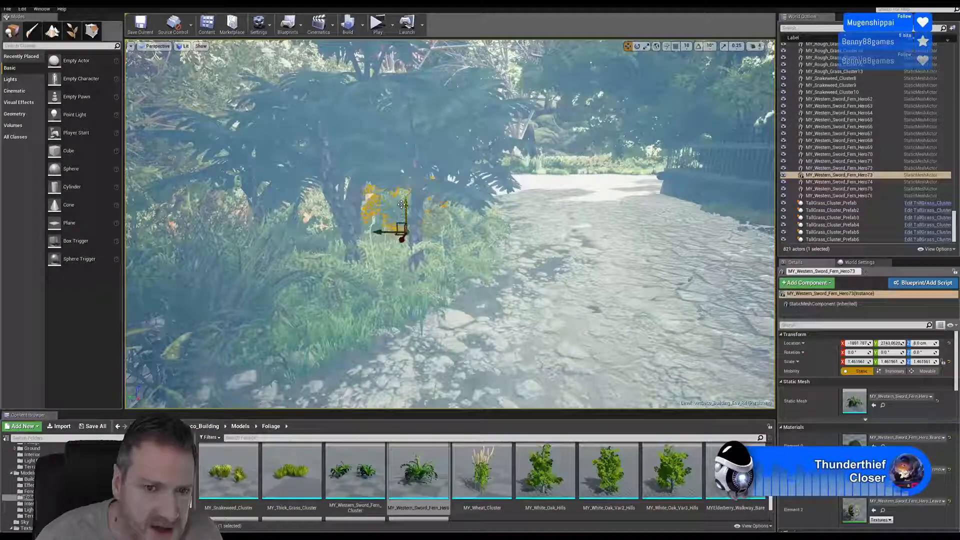
{"action": "right_click", "coordinate": [402, 205]}
{"action": "mouse_move", "coordinate": [444, 338]}
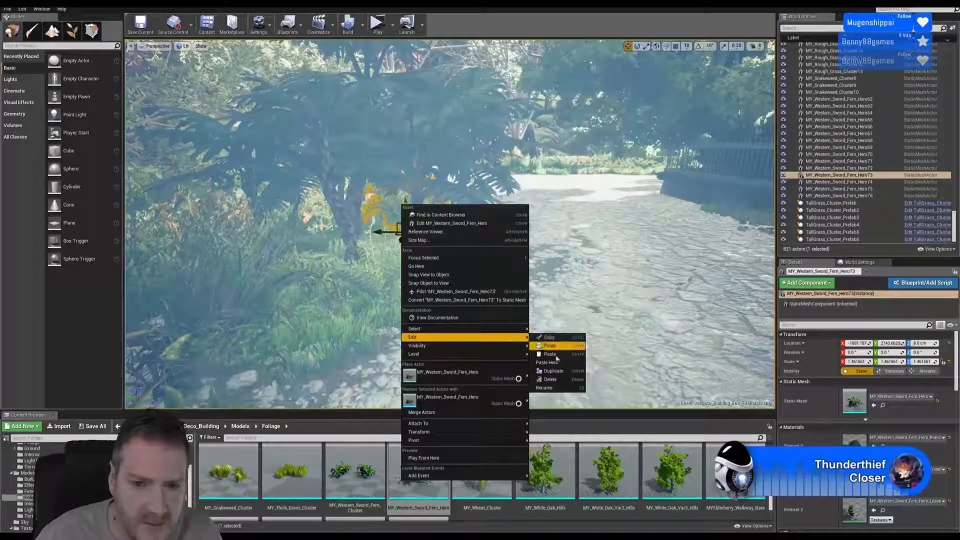
{"action": "left_click", "coordinate": [578, 368]}
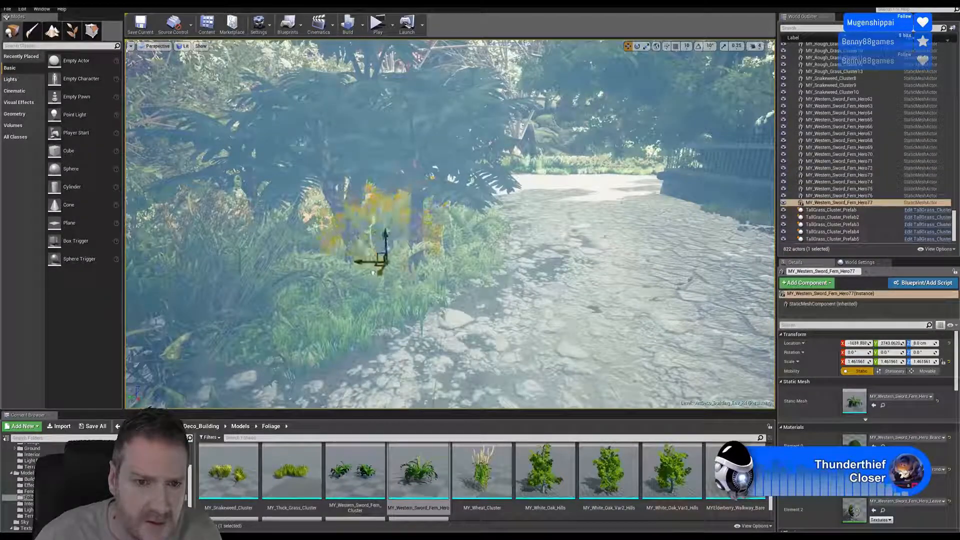
{"action": "left_click_drag", "start_coordinate": [373, 273], "coordinate": [357, 290]}
{"action": "key", "text": "Escape"}
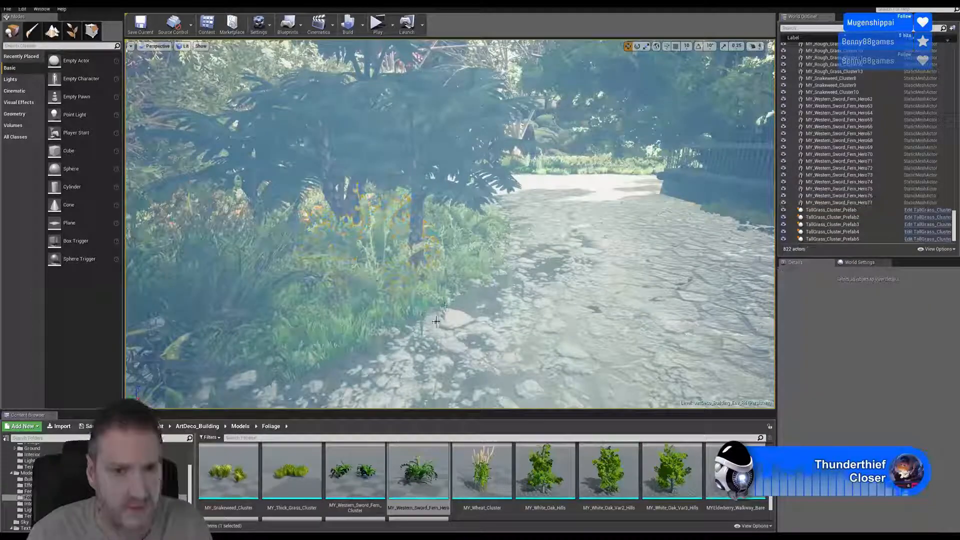
- Save all unsaved levels and assets of the project
{"action": "right_click_drag", "start_coordinate": [450, 225], "coordinate": [440, 217]}
{"action": "right_click_drag", "start_coordinate": [452, 256], "coordinate": [399, 256]}
{"action": "key", "text": "w"}
{"action": "key", "text": "w"}
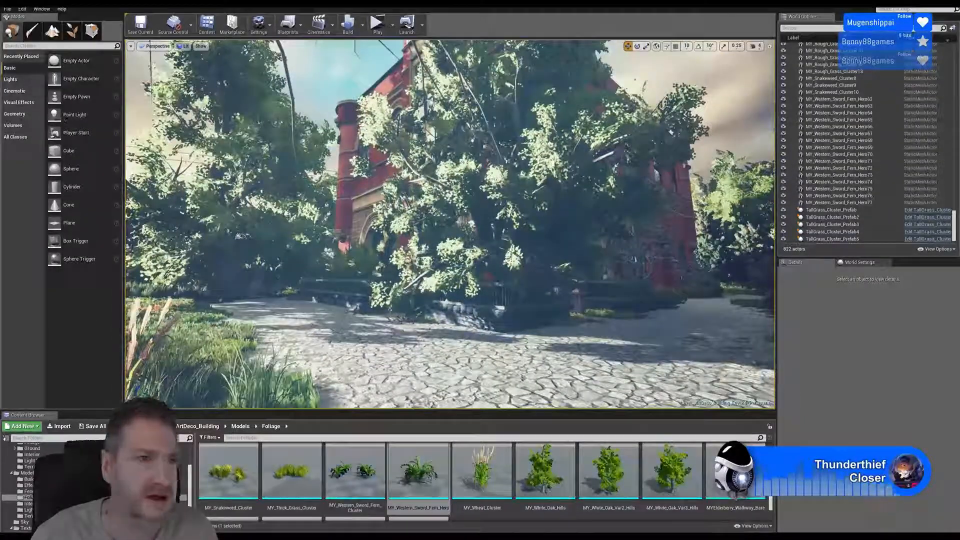
{"action": "left_click", "coordinate": [9, 10]}
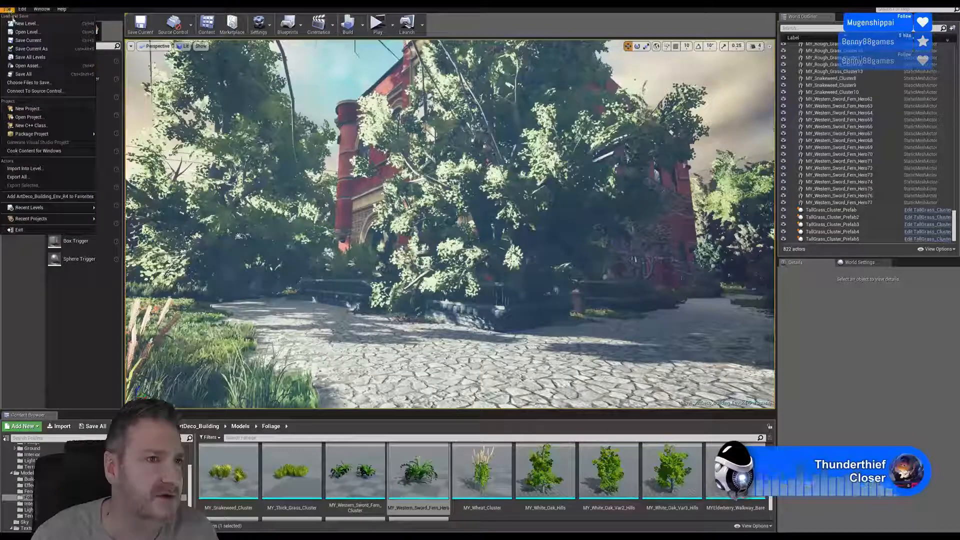
{"action": "left_click", "coordinate": [30, 80]}
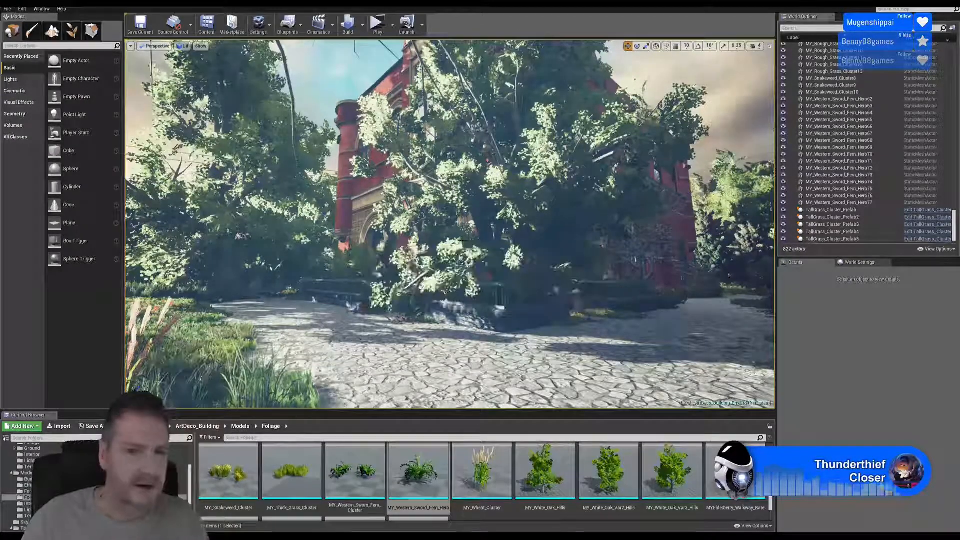
{"action": "right_click_drag", "start_coordinate": [450, 224], "coordinate": [229, 224]}
{"action": "key", "text": "s"}
{"action": "key", "text": "s"}
{"action": "key", "text": "s"}
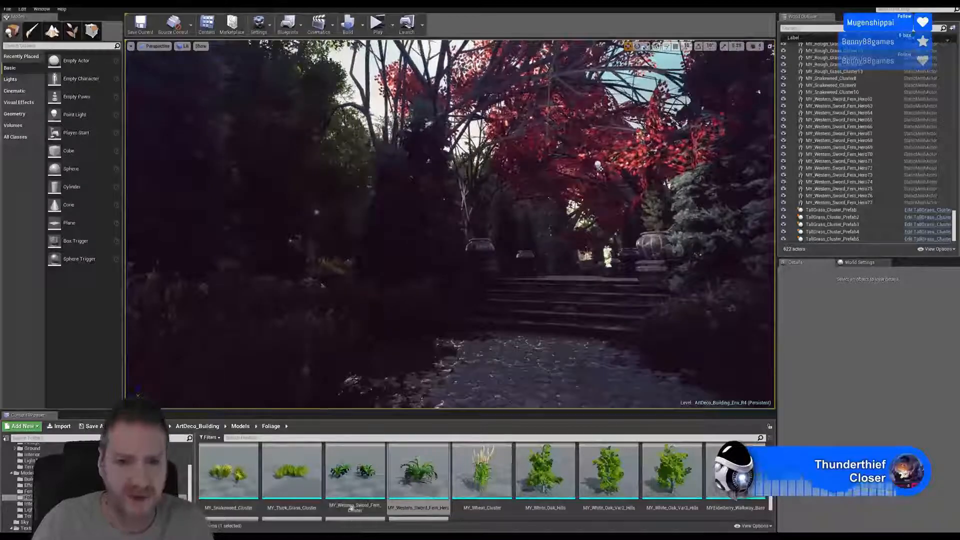
- Review the foliage along the stone path and steps in an immersive full-screen view, continuing to the tiled plaza
{"action": "key", "text": "F11"}
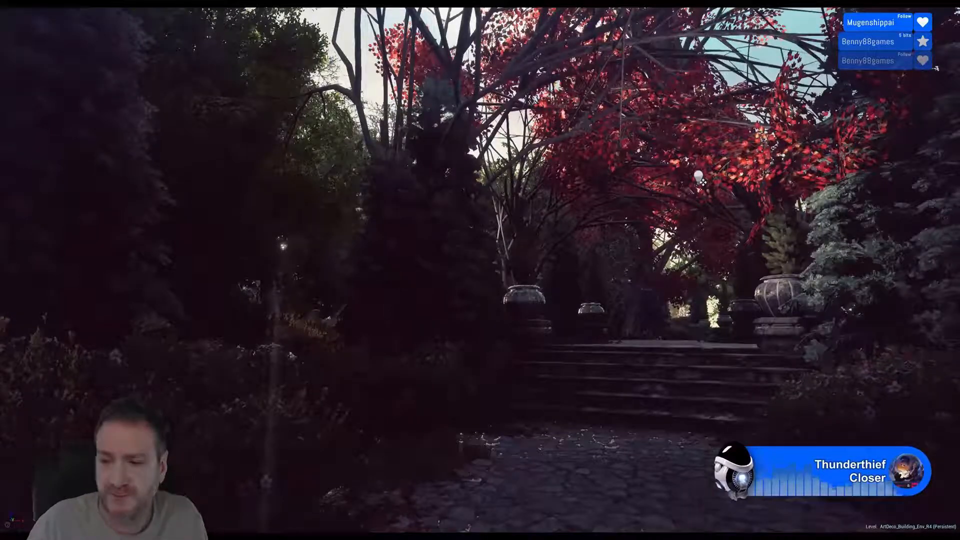
{"action": "right_click_drag", "start_coordinate": [480, 270], "coordinate": [530, 307]}
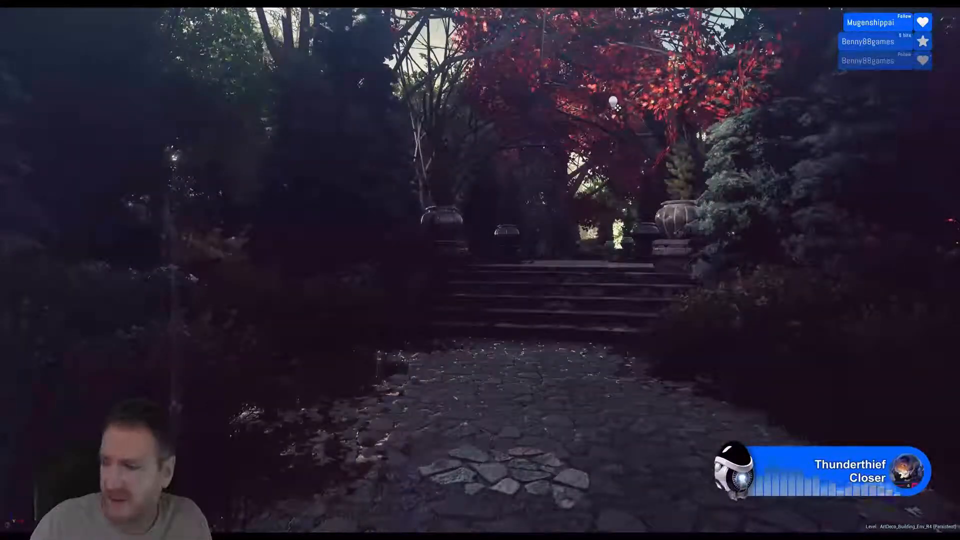
{"action": "right_click_drag", "start_coordinate": [480, 270], "coordinate": [575, 280]}
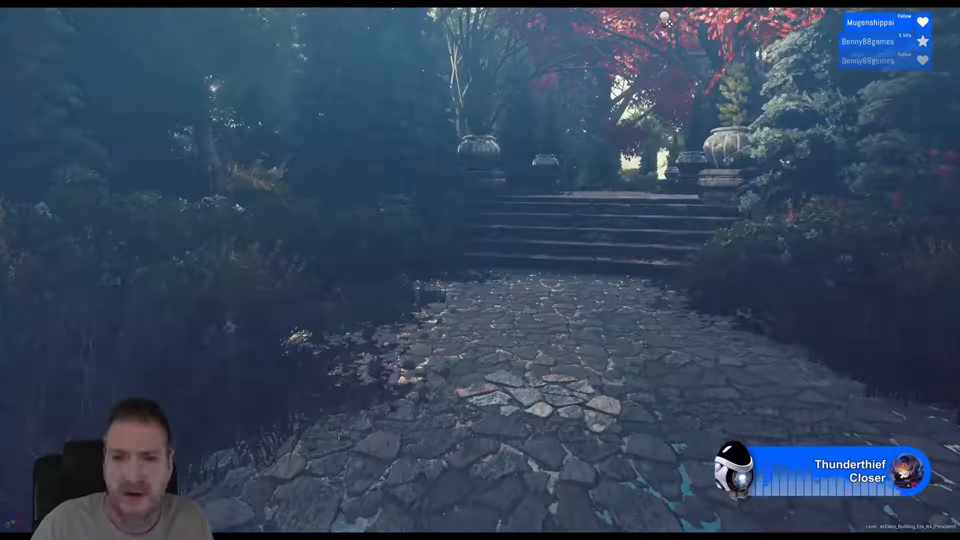
{"action": "right_click_drag", "start_coordinate": [480, 270], "coordinate": [516, 214]}
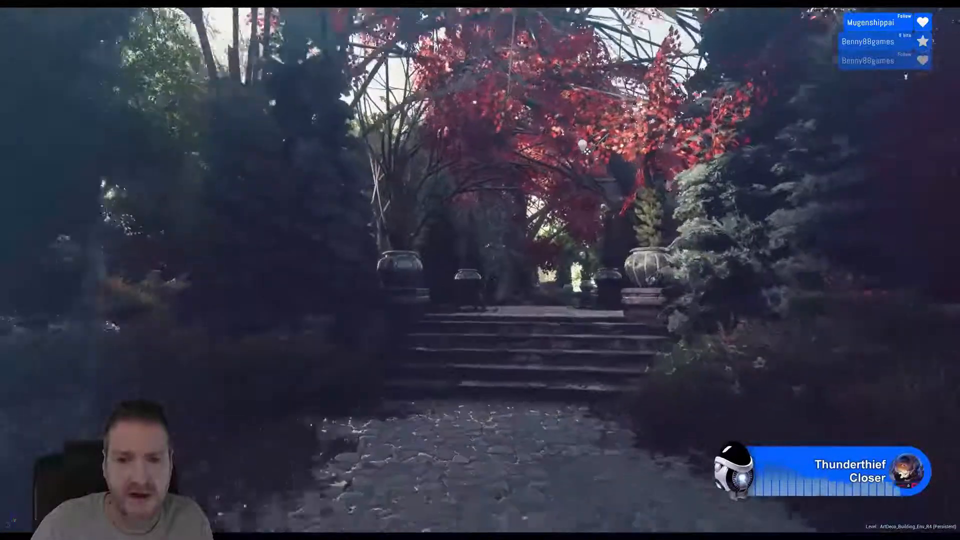
{"action": "key", "text": "w"}
{"action": "mouse_move", "coordinate": [480, 270]}
{"action": "right_mouse_down"}
{"action": "mouse_move", "coordinate": [435, 270]}
{"action": "mouse_move", "coordinate": [555, 272]}
{"action": "mouse_move", "coordinate": [475, 271]}
{"action": "mouse_move", "coordinate": [495, 272]}
{"action": "right_mouse_up"}
{"action": "key", "text": "e"}
{"action": "key", "text": "w"}
{"action": "key", "text": "w"}
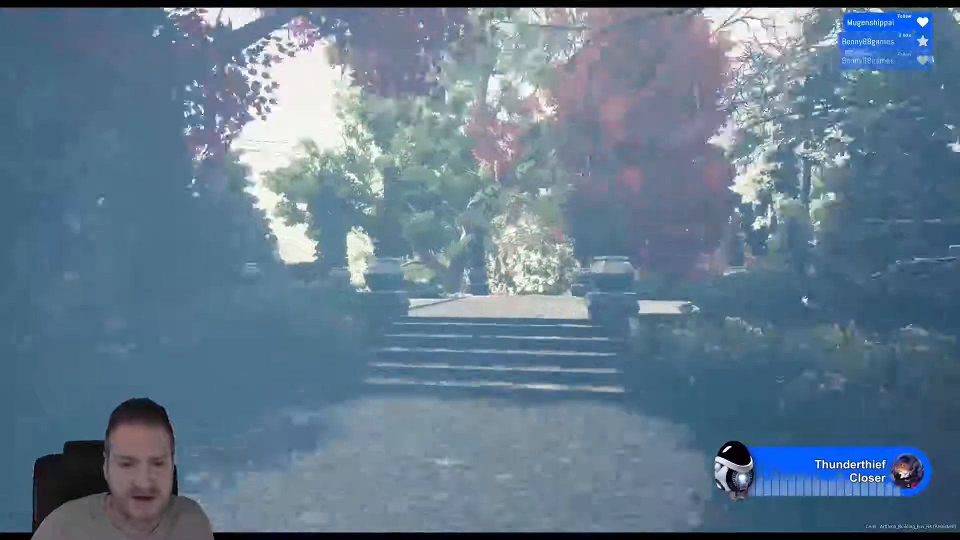
{"action": "key", "text": "w"}
{"action": "right_click_drag", "start_coordinate": [479, 270], "coordinate": [427, 249]}
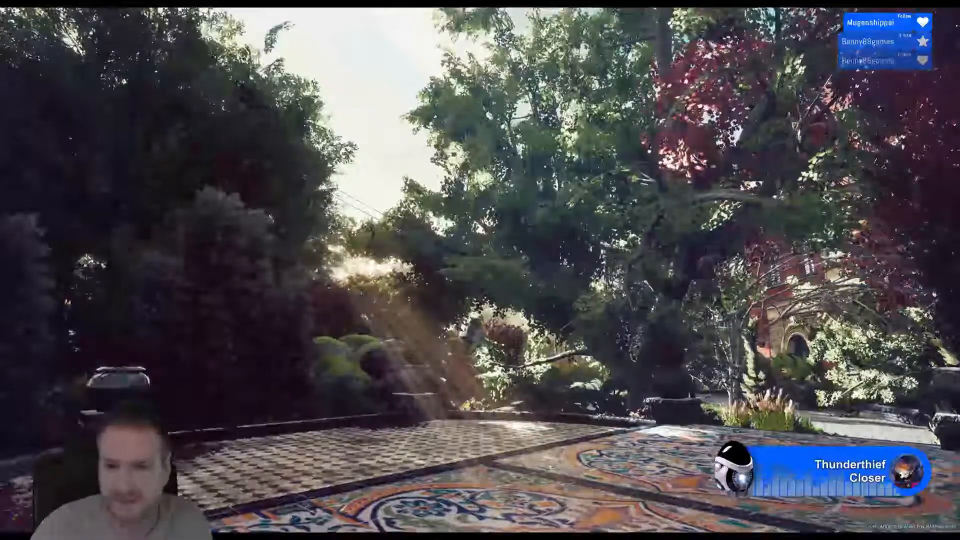
- Inspect the trees around the red brick building and the orange flower meadow, and leave the full-screen view
{"action": "right_click_drag", "start_coordinate": [480, 270], "coordinate": [511, 270]}
{"action": "key", "text": "w"}
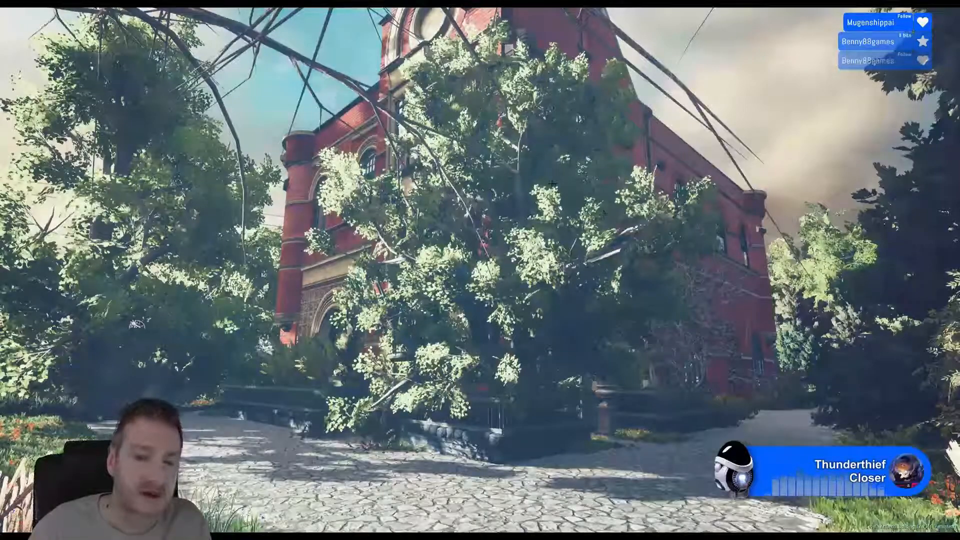
{"action": "right_click_drag", "start_coordinate": [540, 229], "coordinate": [522, 231]}
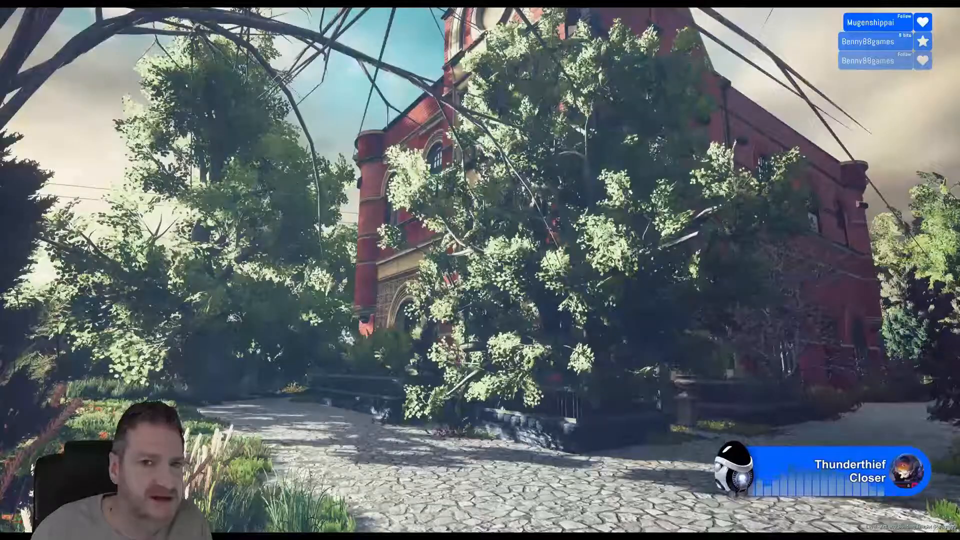
{"action": "key", "text": "w"}
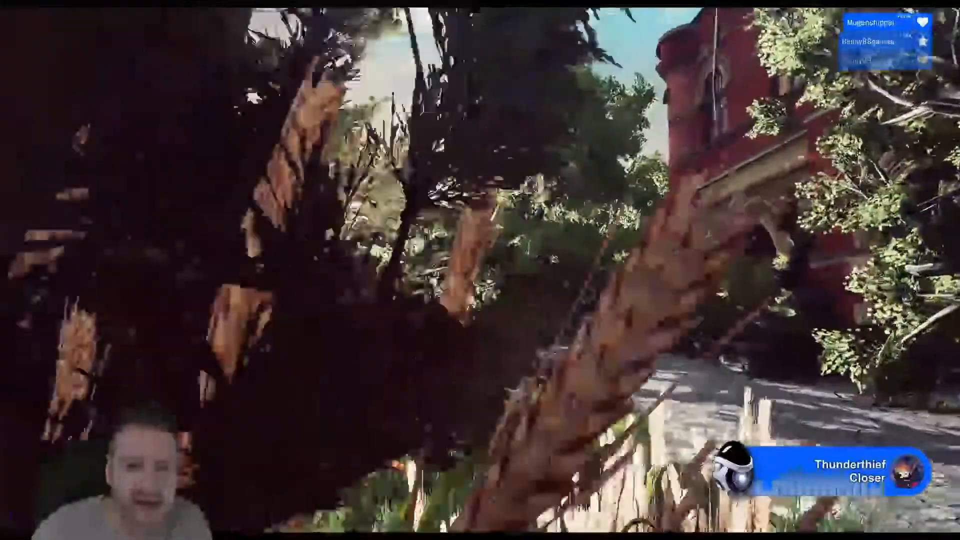
{"action": "key", "text": "w"}
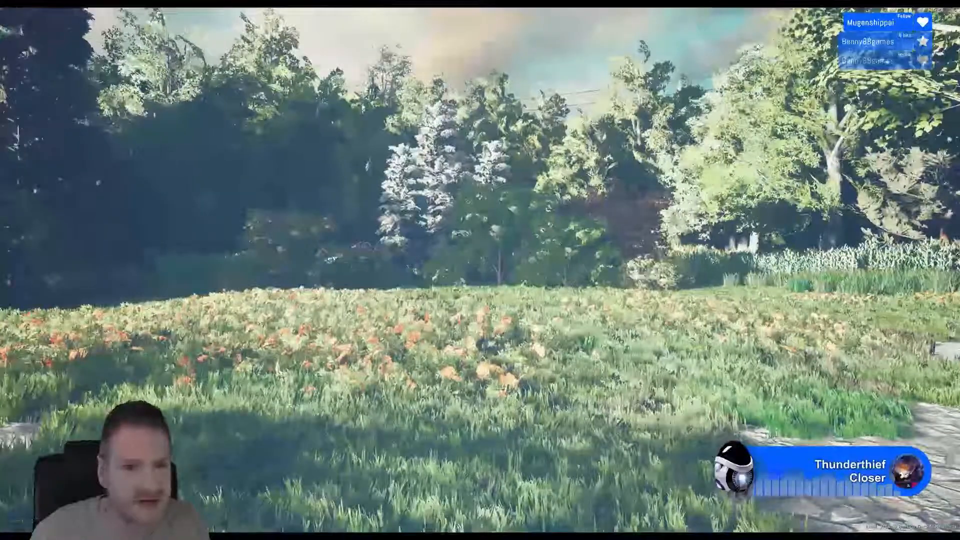
{"action": "right_click_drag", "start_coordinate": [481, 253], "coordinate": [165, 252]}
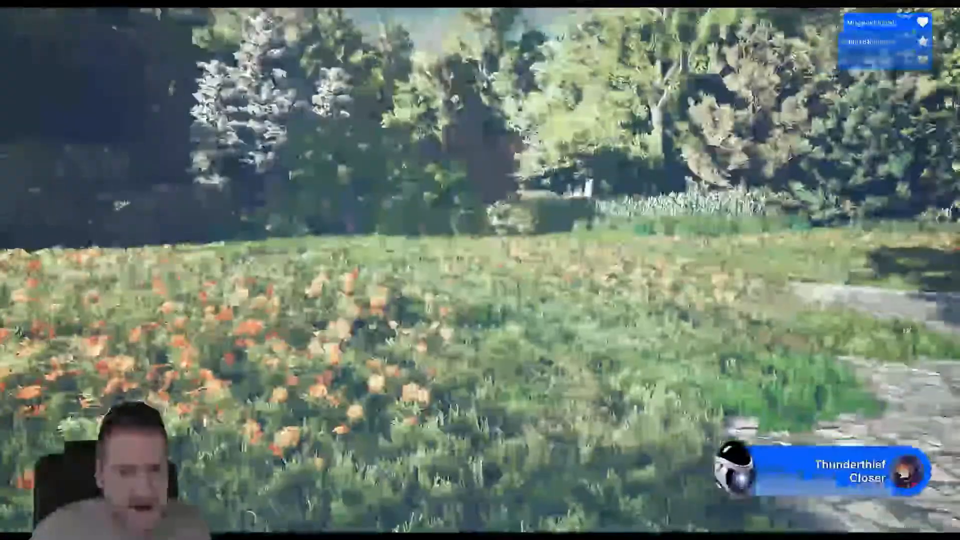
{"action": "right_click_drag", "start_coordinate": [497, 304], "coordinate": [550, 295]}
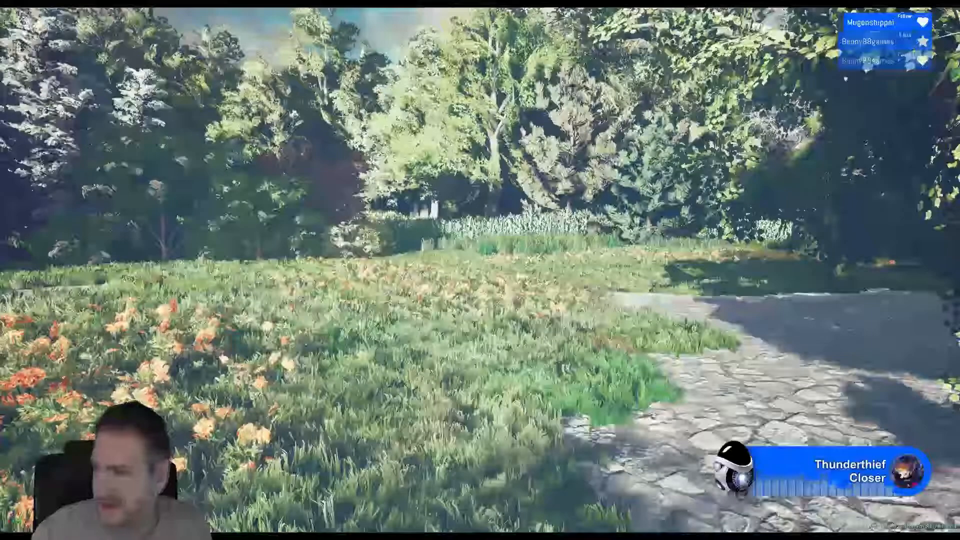
{"action": "key", "text": "F11"}
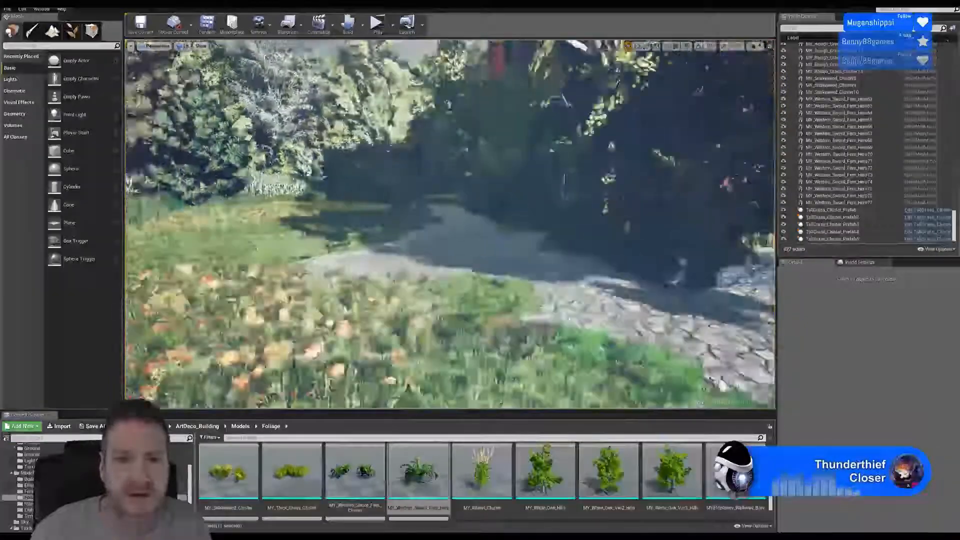
- Follow the stone path alongside the red building and examine the planted stone urn beside the entrance door up close
{"action": "right_click_drag", "start_coordinate": [450, 224], "coordinate": [510, 197]}
{"action": "right_click_drag", "start_coordinate": [450, 225], "coordinate": [550, 225]}
{"action": "right_click_drag", "start_coordinate": [450, 225], "coordinate": [385, 225]}
{"action": "right_click_drag", "start_coordinate": [449, 224], "coordinate": [363, 263]}
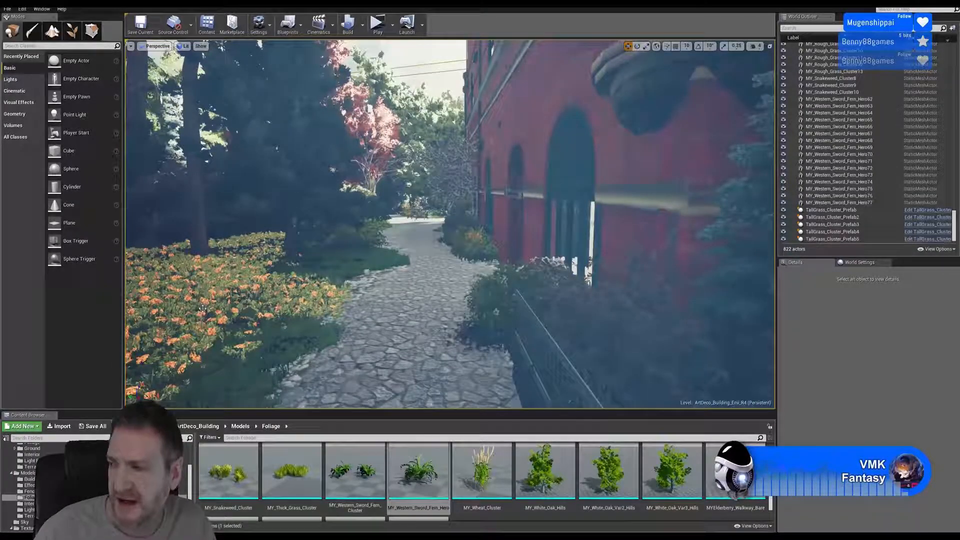
{"action": "right_click_drag", "start_coordinate": [181, 308], "coordinate": [216, 308]}
{"action": "mouse_move", "coordinate": [457, 255]}
{"action": "right_mouse_down"}
{"action": "mouse_move", "coordinate": [448, 259]}
{"action": "mouse_move", "coordinate": [457, 259]}
{"action": "right_mouse_up"}
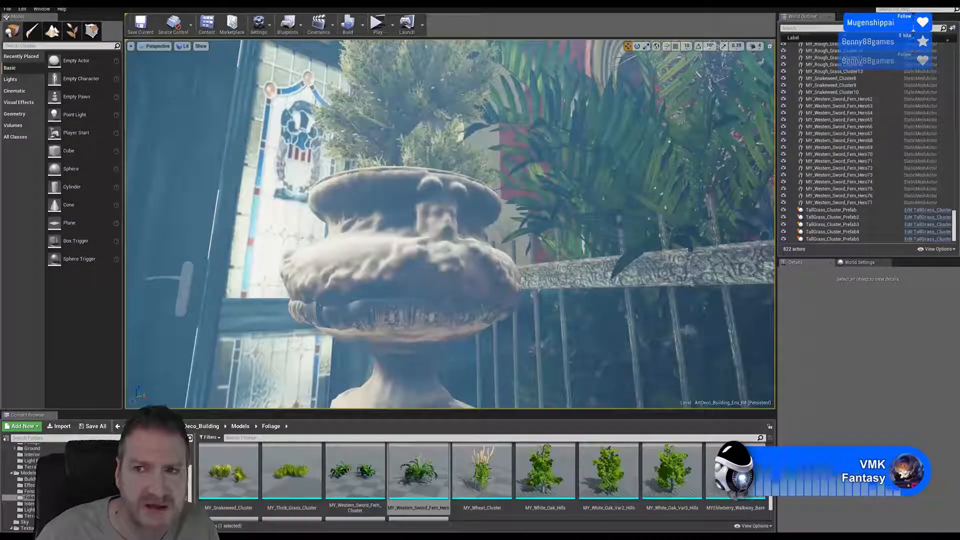
- Switch to 3ds Max and inspect the carved face and garland detail of the textured urn model
{"action": "key", "text": "super+d"}
{"action": "key", "text": "alt+Tab"}
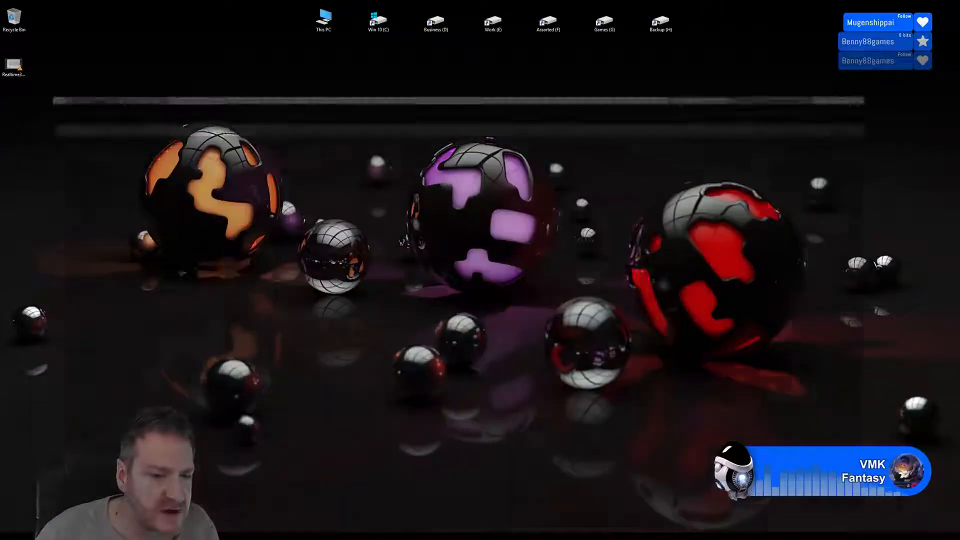
{"action": "middle_click_drag", "start_coordinate": [368, 306], "coordinate": [370, 239], "text": "alt"}
{"action": "scroll", "coordinate": [370, 239], "scroll_direction": "up", "scroll_amount": 6}
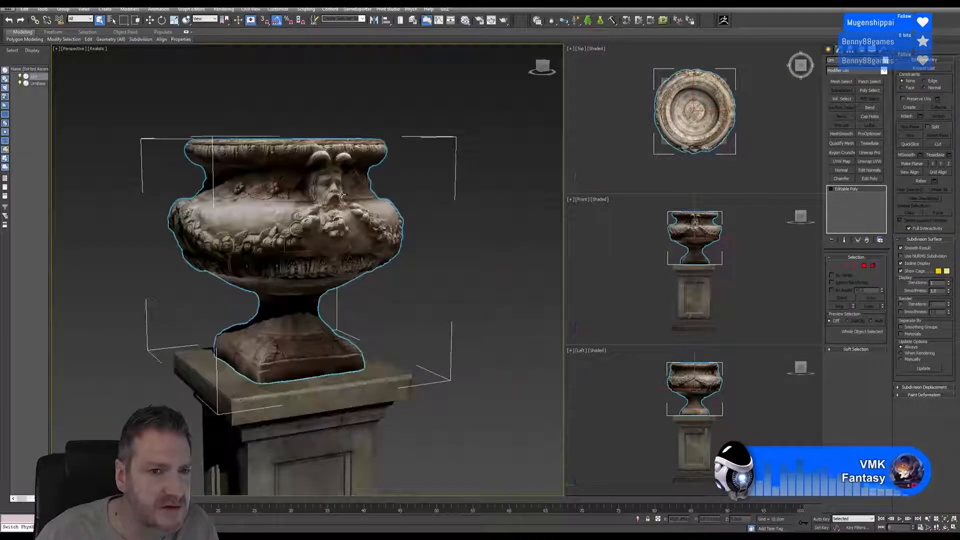
{"action": "scroll", "coordinate": [345, 244], "scroll_direction": "down", "scroll_amount": 4}
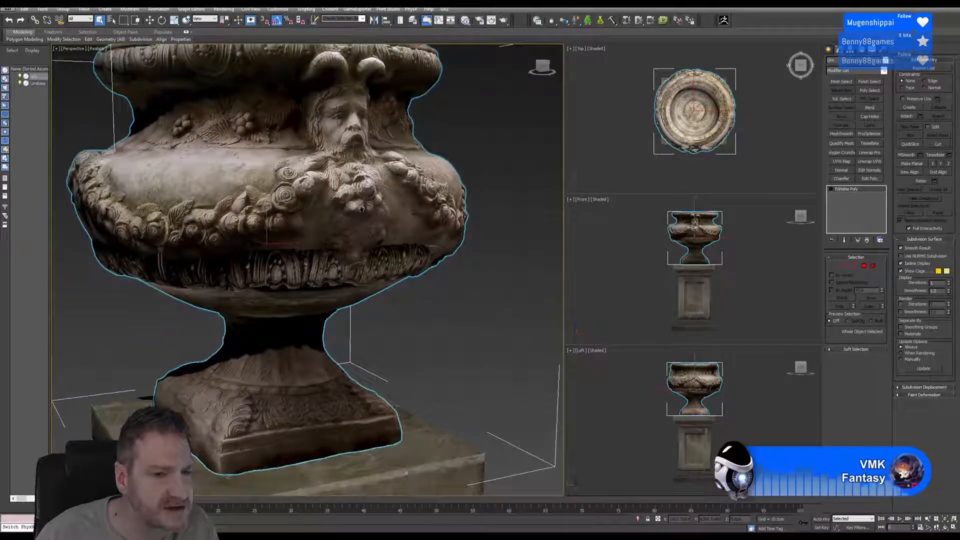
{"action": "scroll", "coordinate": [372, 204], "scroll_direction": "down", "scroll_amount": 3}
{"action": "middle_click_drag", "start_coordinate": [372, 203], "coordinate": [439, 279], "text": "alt"}
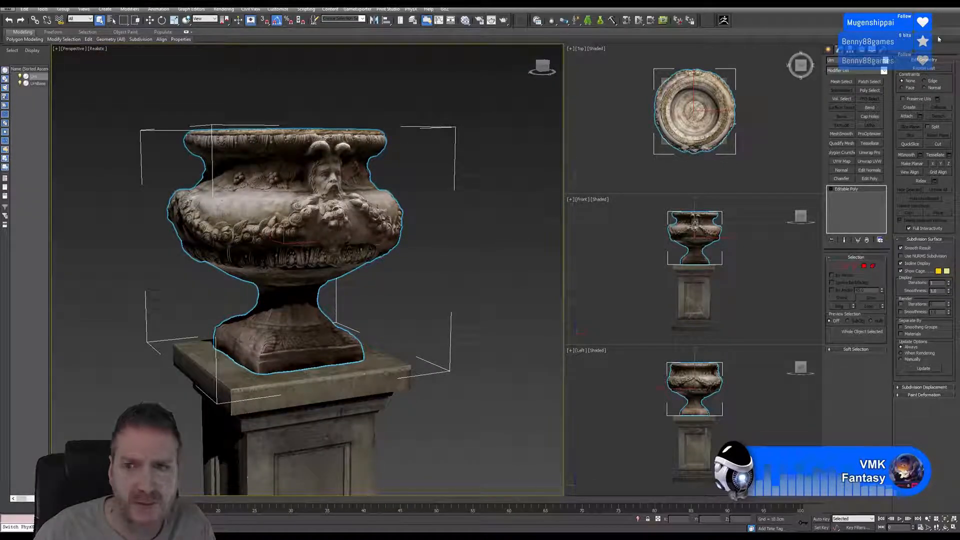
- Return to Unreal Editor and frame the stone urn beside the entrance door
{"action": "key", "text": "super+d"}
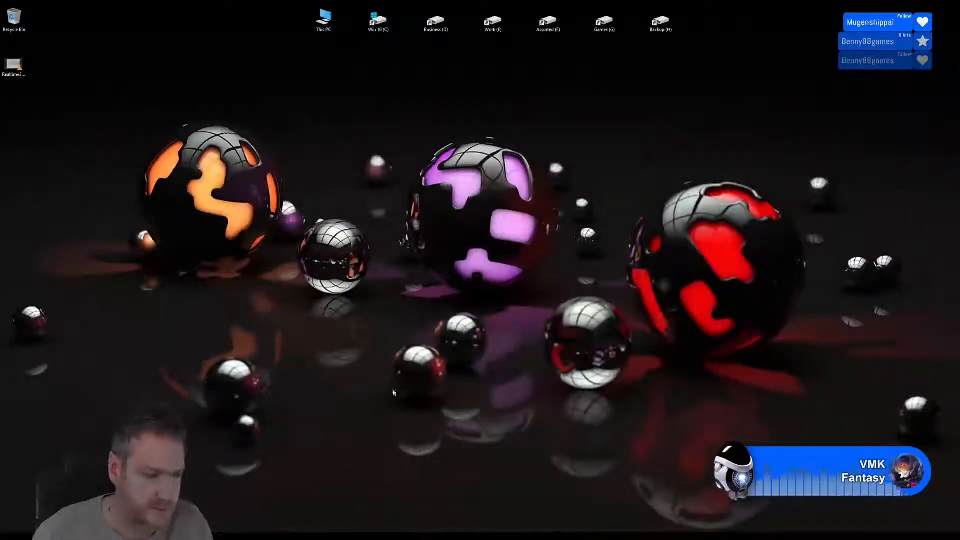
{"action": "left_click", "coordinate": [335, 533]}
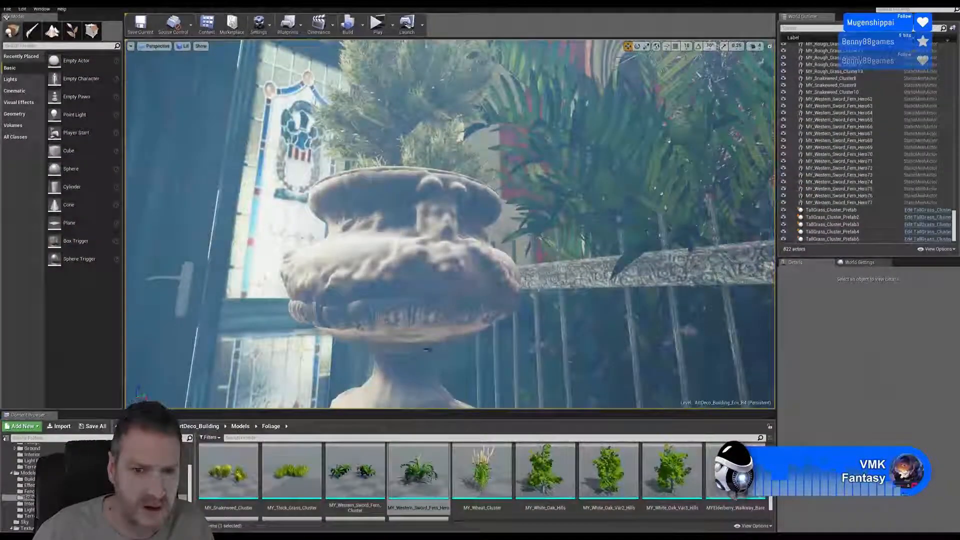
{"action": "right_click_drag", "start_coordinate": [463, 295], "coordinate": [449, 303]}
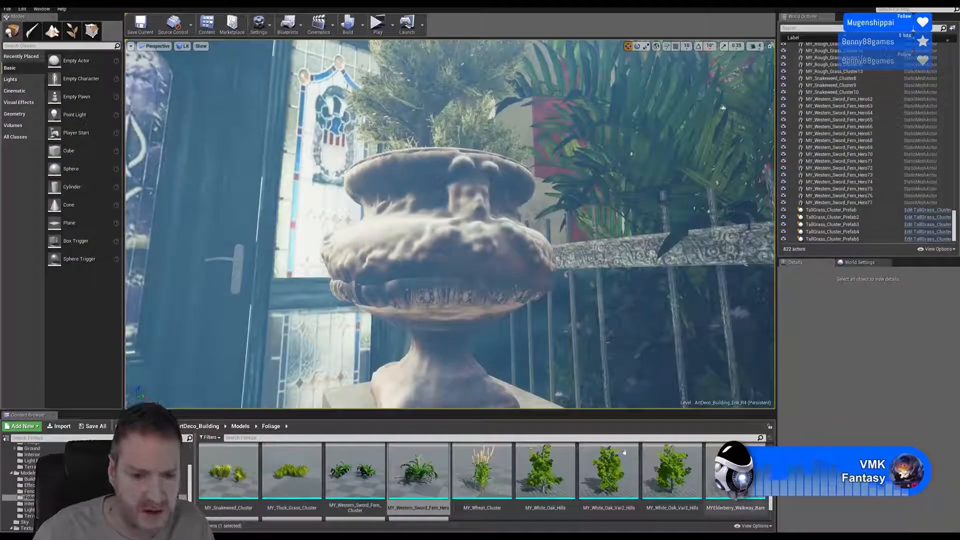
- Find the urn's material among the assets in the Models/Building folder and open NewUrn for editing
{"action": "left_click", "coordinate": [29, 479]}
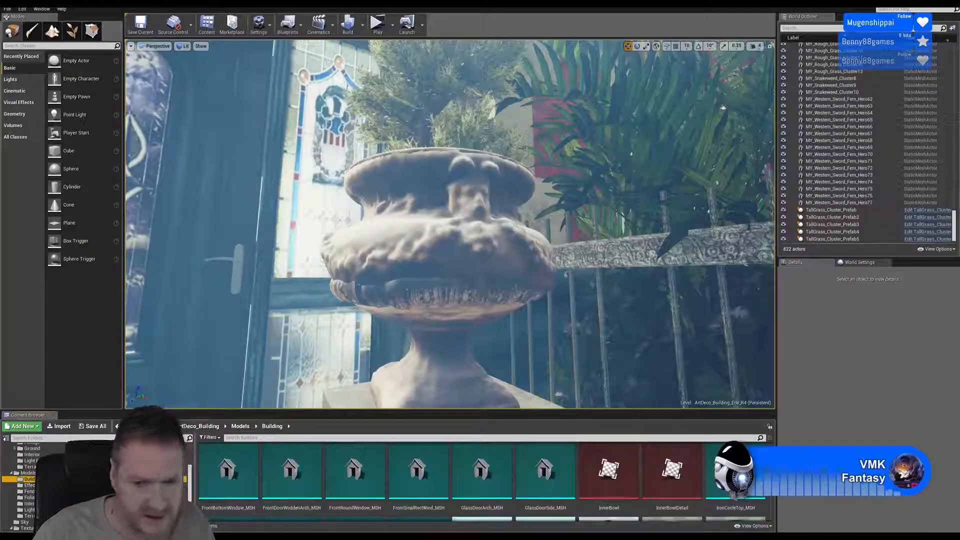
{"action": "scroll", "coordinate": [529, 480], "scroll_direction": "up", "scroll_amount": 10}
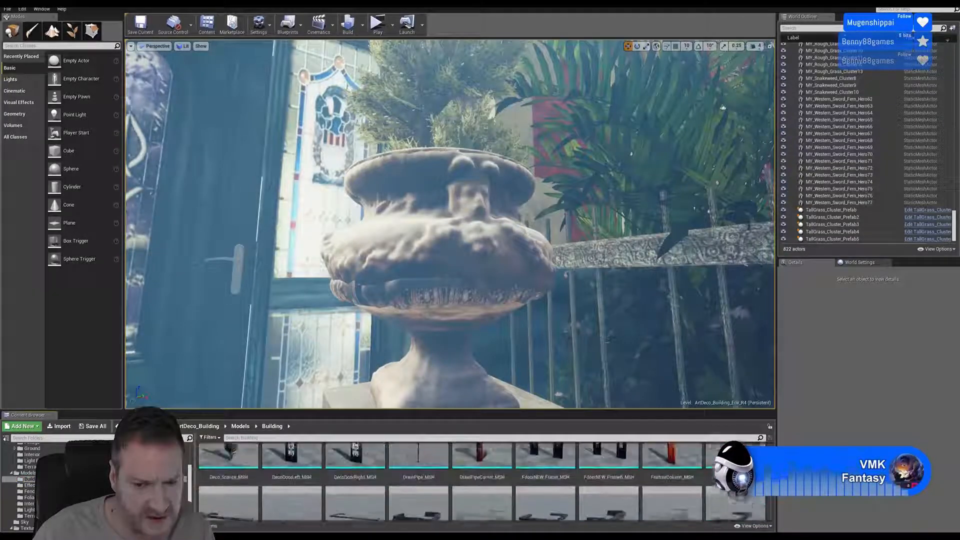
{"action": "scroll", "coordinate": [480, 480], "scroll_direction": "up", "scroll_amount": 5}
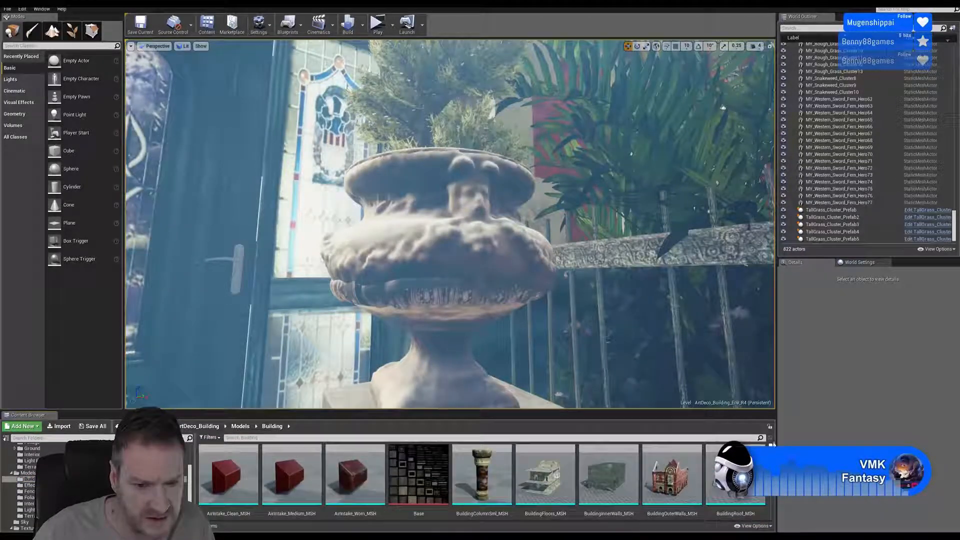
{"action": "scroll", "coordinate": [480, 480], "scroll_direction": "down", "scroll_amount": 3}
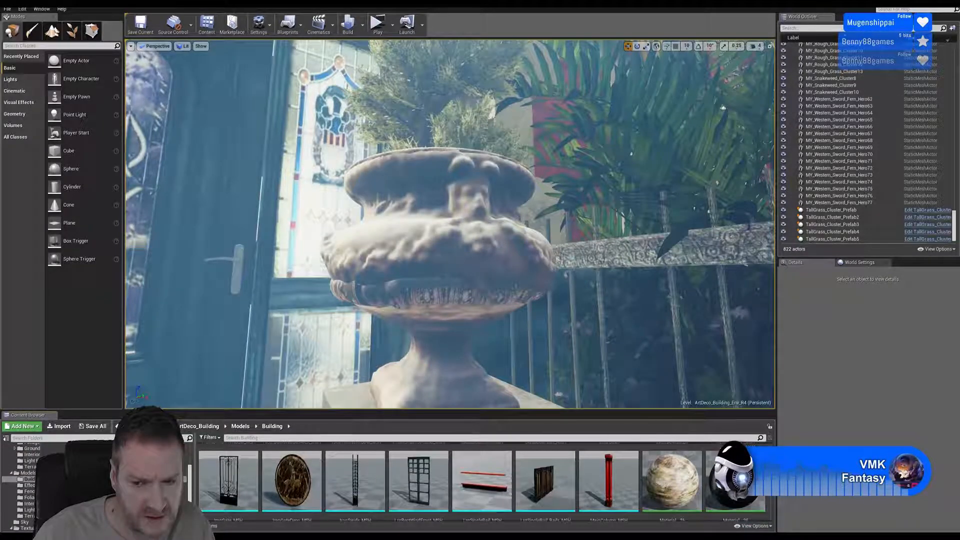
{"action": "scroll", "coordinate": [735, 480], "scroll_direction": "down", "scroll_amount": 1}
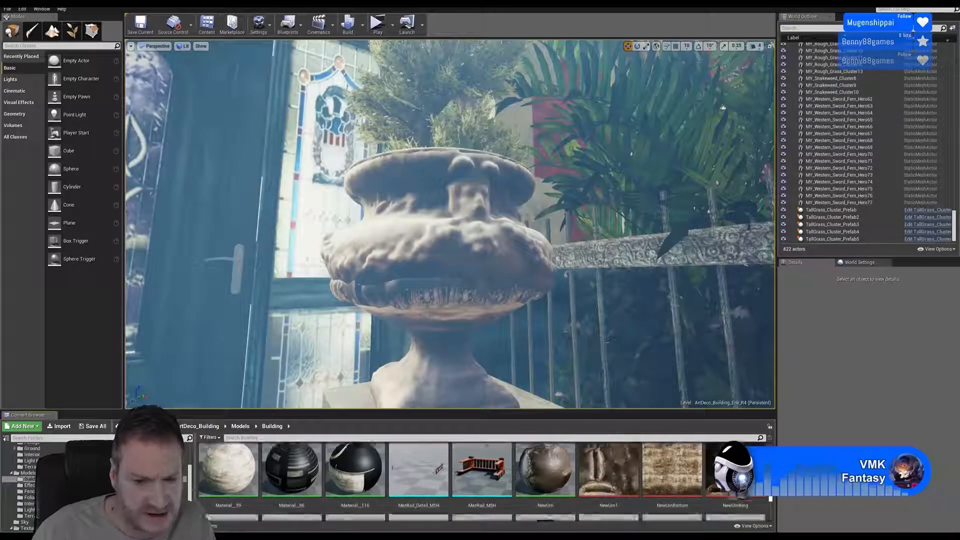
{"action": "scroll", "coordinate": [764, 510], "scroll_direction": "down", "scroll_amount": 4}
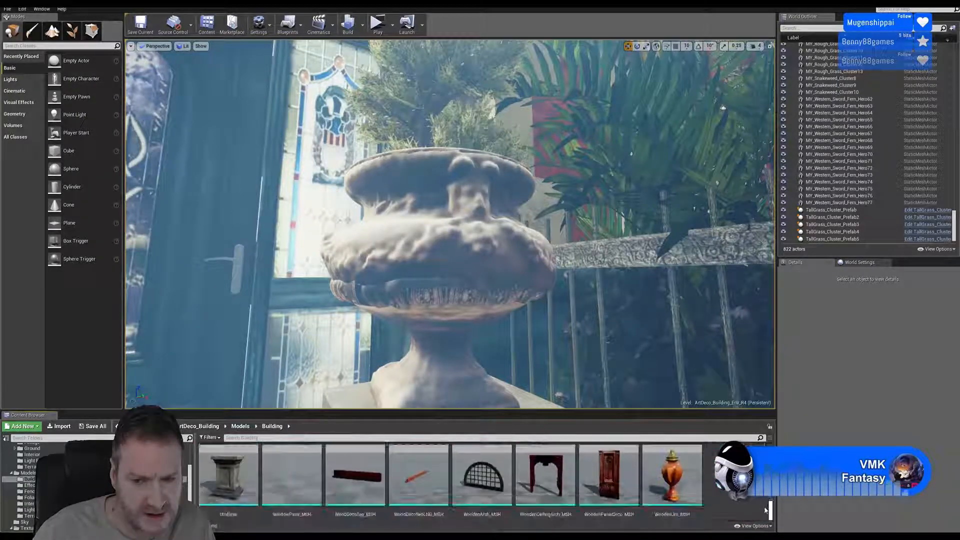
{"action": "scroll", "coordinate": [769, 505], "scroll_direction": "up", "scroll_amount": 1}
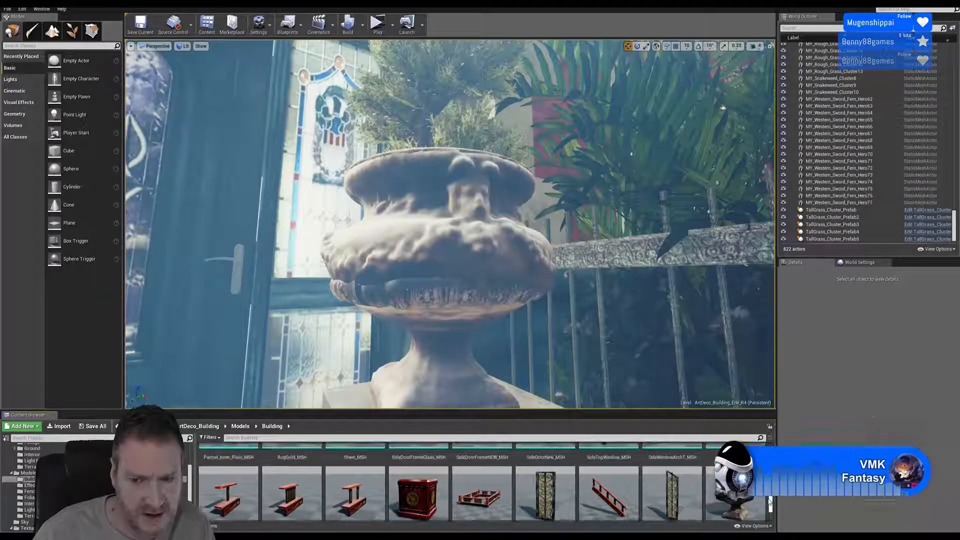
{"action": "scroll", "coordinate": [770, 503], "scroll_direction": "up", "scroll_amount": 1}
{"action": "scroll", "coordinate": [770, 501], "scroll_direction": "down", "scroll_amount": 2}
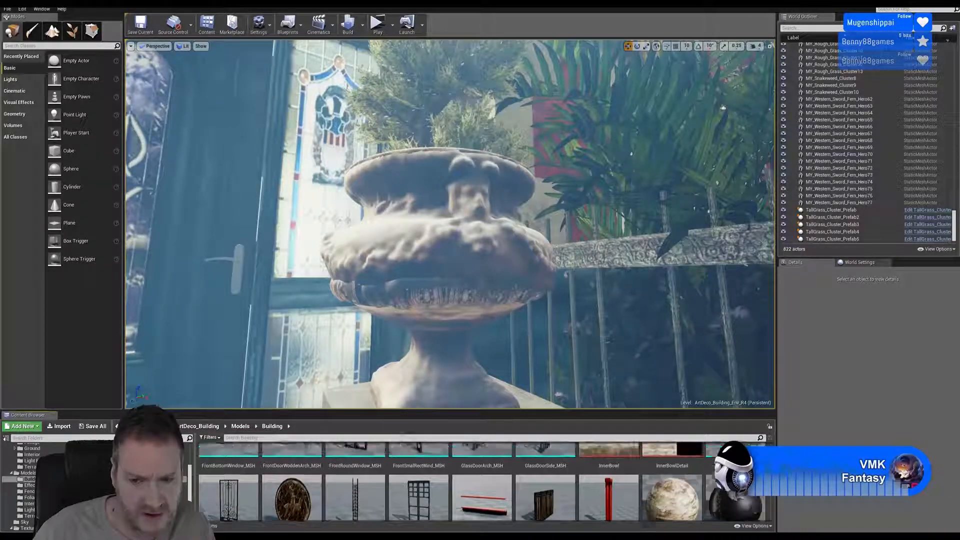
{"action": "scroll", "coordinate": [734, 478], "scroll_direction": "up", "scroll_amount": 5}
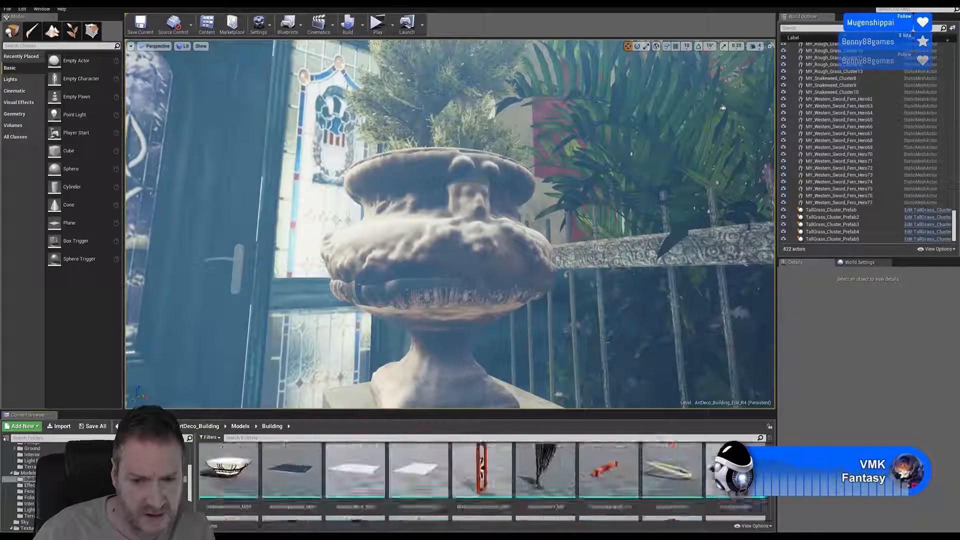
{"action": "scroll", "coordinate": [734, 477], "scroll_direction": "down", "scroll_amount": 5}
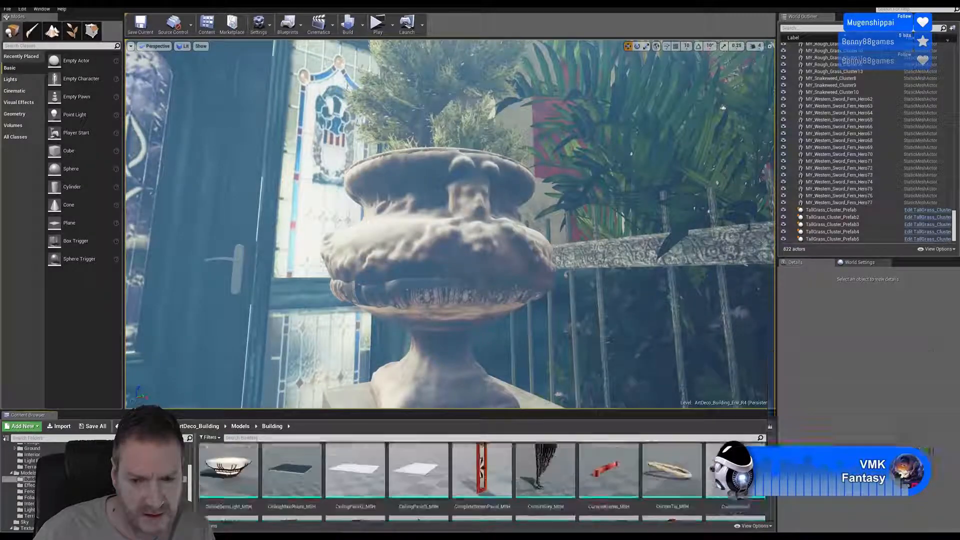
{"action": "scroll", "coordinate": [735, 478], "scroll_direction": "down", "scroll_amount": 5}
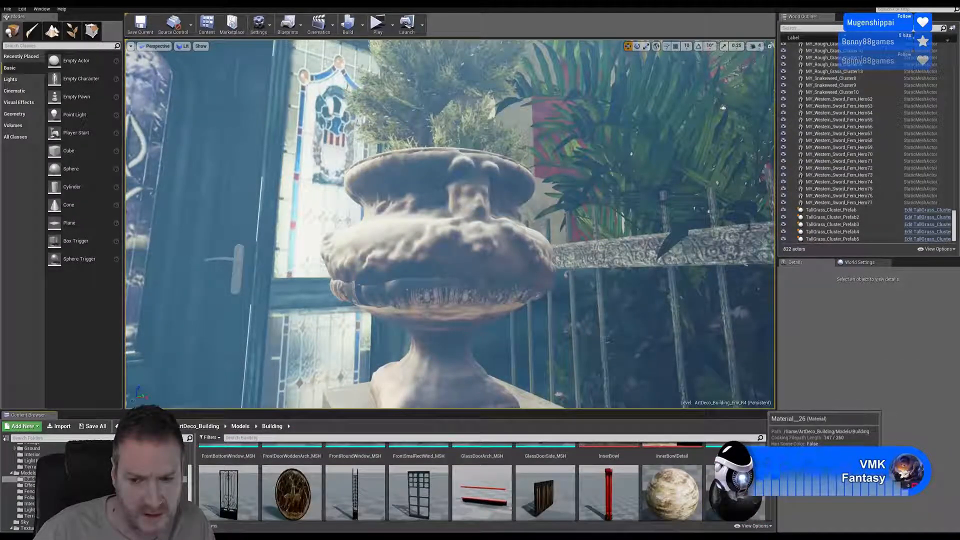
{"action": "scroll", "coordinate": [735, 477], "scroll_direction": "down", "scroll_amount": 2}
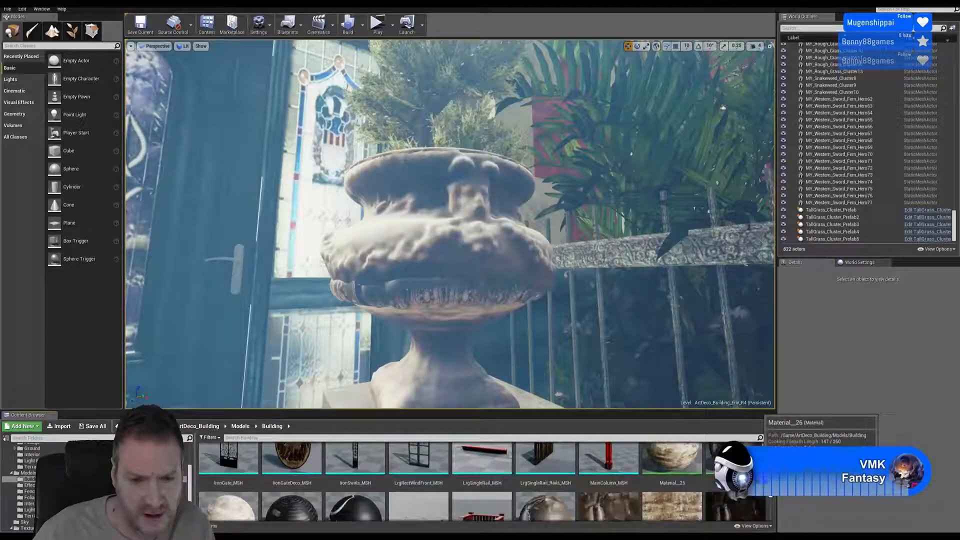
{"action": "scroll", "coordinate": [734, 477], "scroll_direction": "down", "scroll_amount": 1}
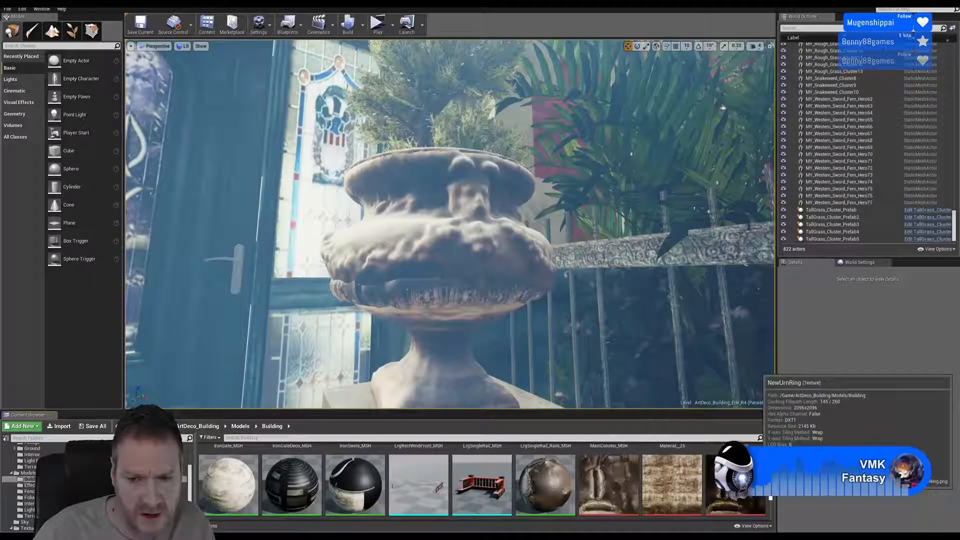
{"action": "scroll", "coordinate": [735, 477], "scroll_direction": "down", "scroll_amount": 1}
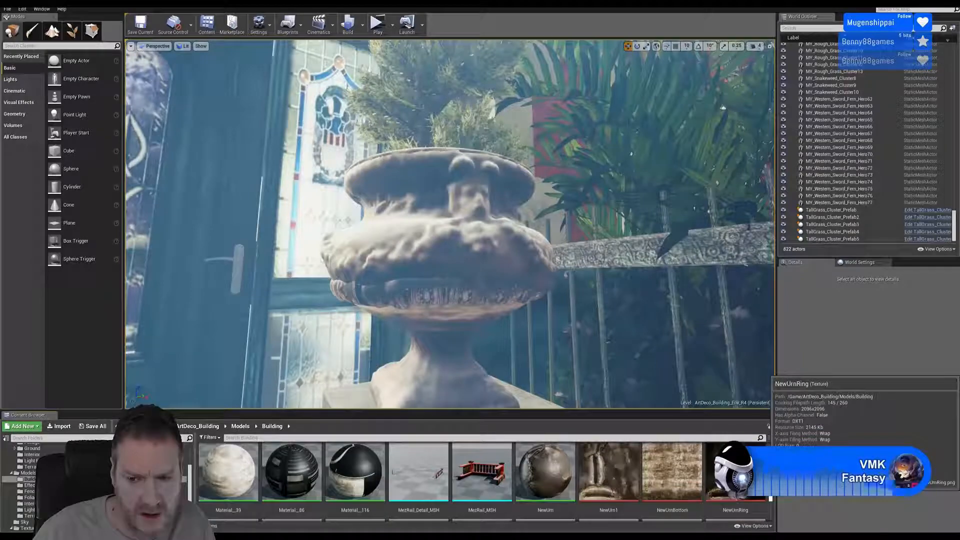
{"action": "scroll", "coordinate": [735, 477], "scroll_direction": "down", "scroll_amount": 1}
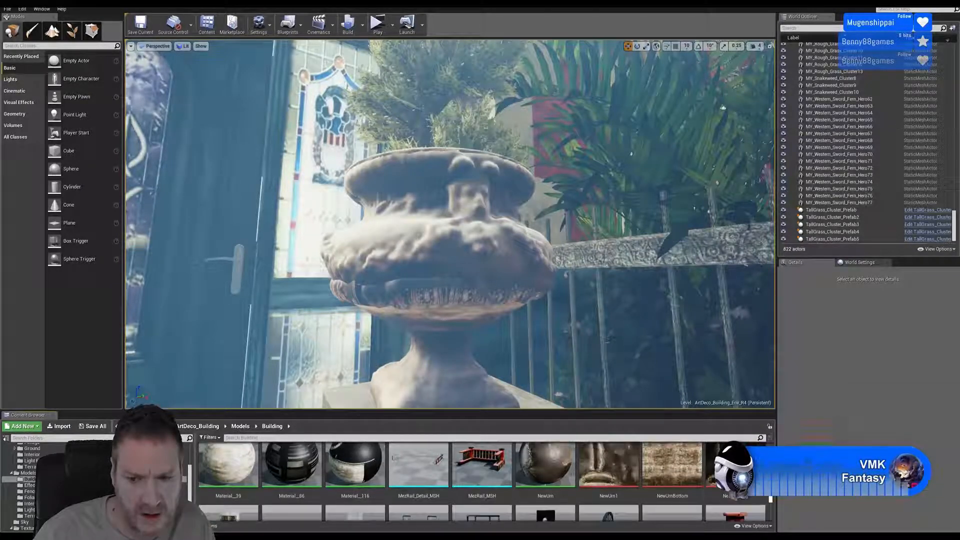
{"action": "double_click", "coordinate": [540, 460]}
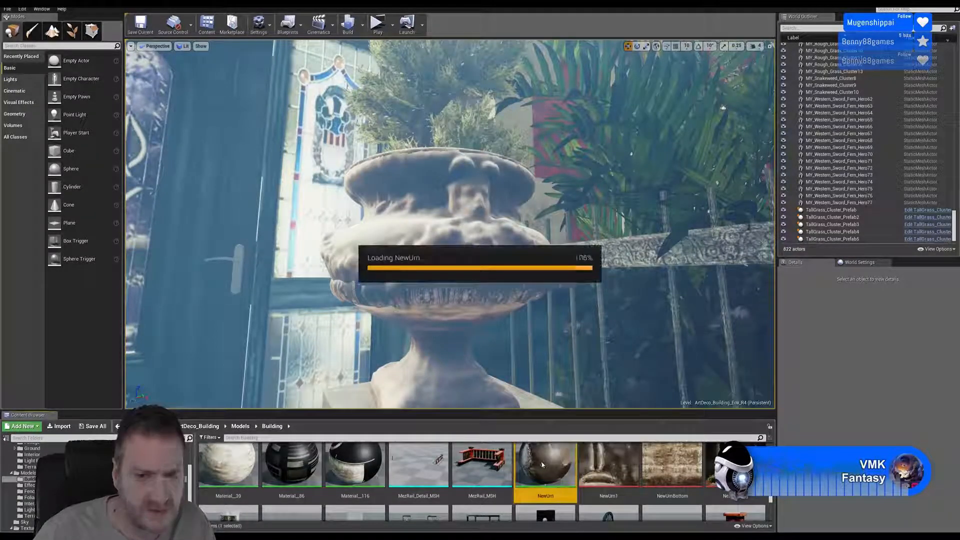
- Move the Texture Sample node of the NewUrn material to the input side of the main material node
{"action": "right_click_drag", "start_coordinate": [553, 235], "coordinate": [510, 415]}
{"action": "right_click_drag", "start_coordinate": [531, 371], "coordinate": [531, 332]}
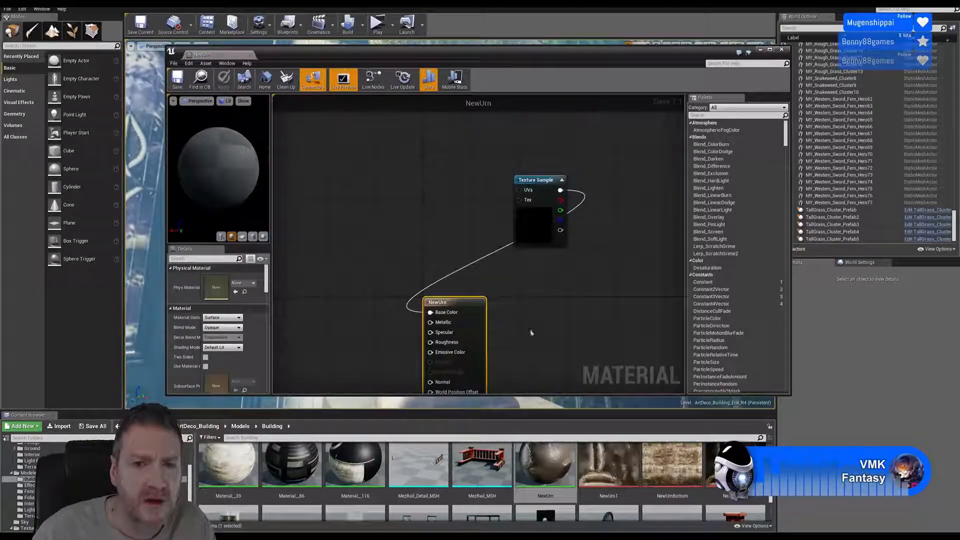
{"action": "left_click_drag", "start_coordinate": [549, 183], "coordinate": [331, 293]}
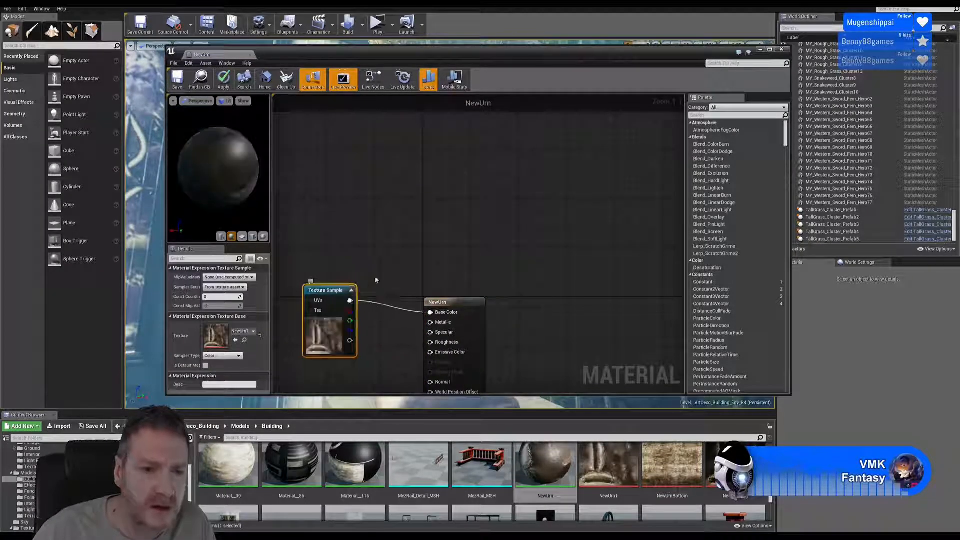
{"action": "right_click_drag", "start_coordinate": [374, 278], "coordinate": [439, 172]}
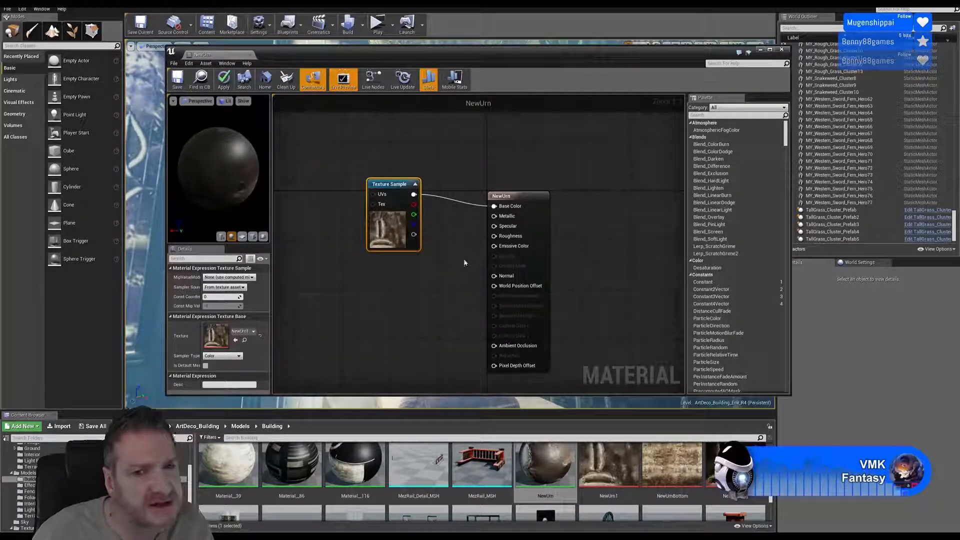
- Add a Constant of 0 to NewUrn, connect it to Specular, then save and close the material
{"action": "left_click", "coordinate": [364, 293]}
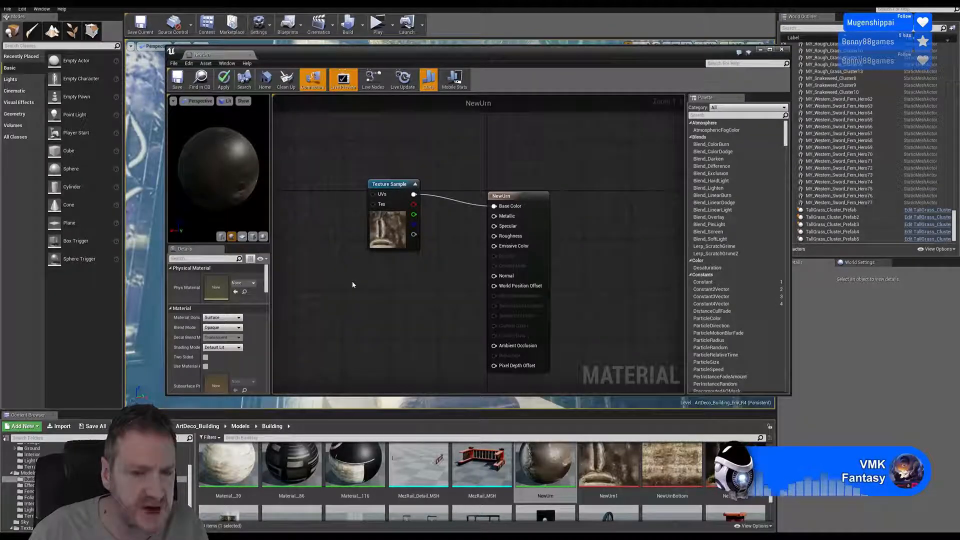
{"action": "left_click", "coordinate": [352, 282]}
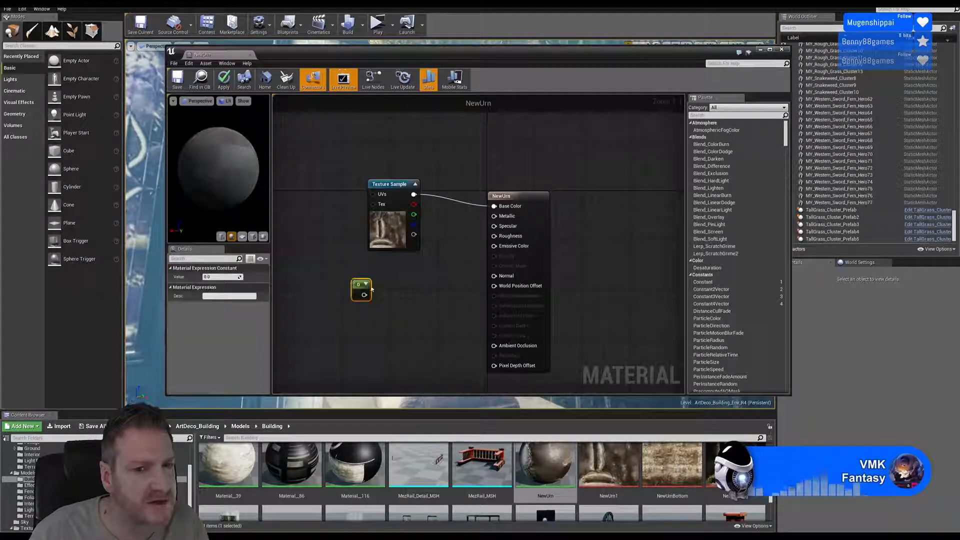
{"action": "left_click_drag", "start_coordinate": [364, 295], "coordinate": [495, 226]}
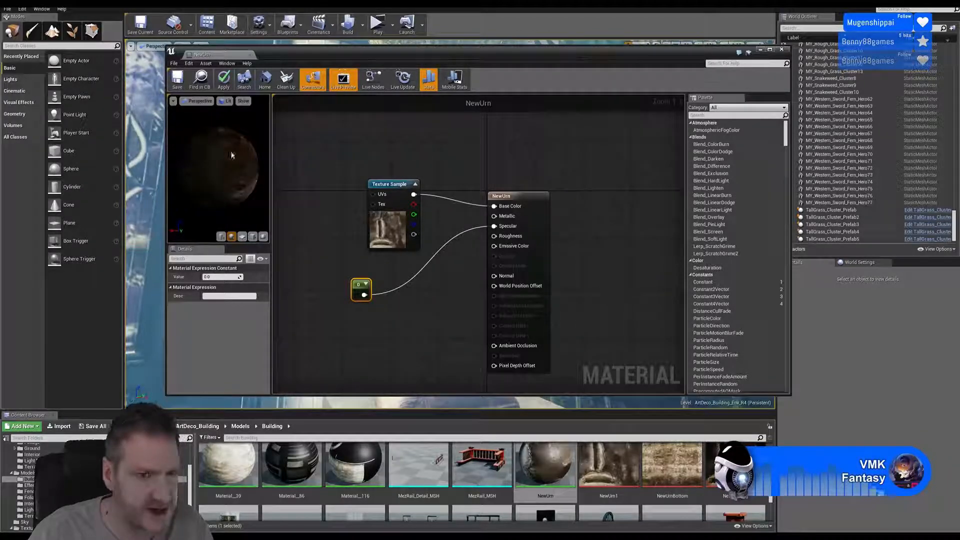
{"action": "mouse_move", "coordinate": [231, 154]}
{"action": "left_mouse_down"}
{"action": "mouse_move", "coordinate": [179, 152]}
{"action": "mouse_move", "coordinate": [228, 154]}
{"action": "left_mouse_up"}
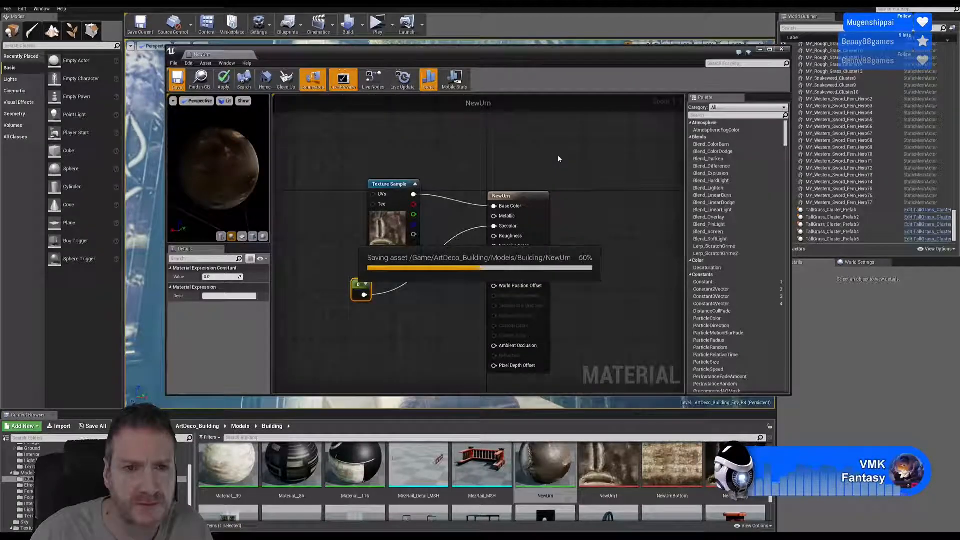
{"action": "left_click", "coordinate": [781, 49]}
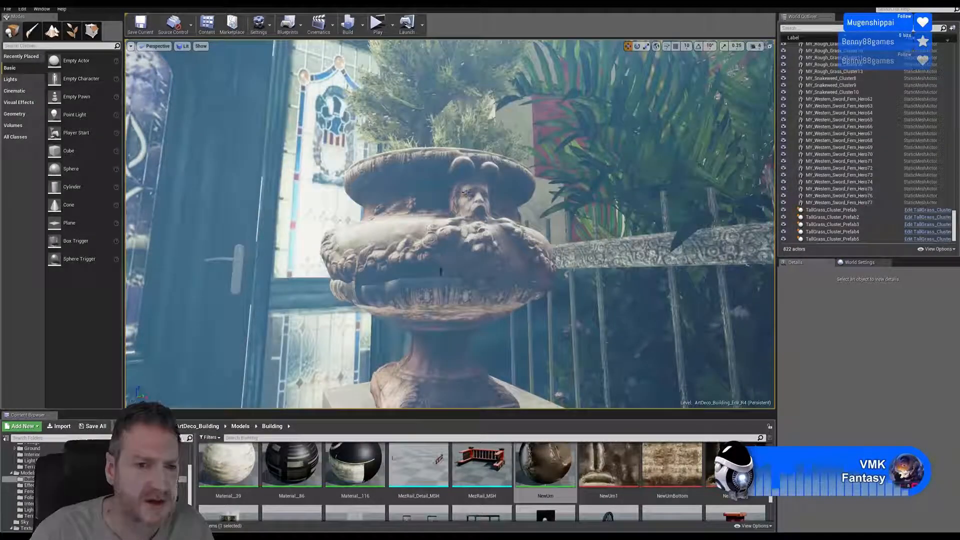
- Examine the urn's carved face and garlands up close from several angles, and view both urns flanking the entrance door
{"action": "right_click_drag", "start_coordinate": [478, 191], "coordinate": [421, 183]}
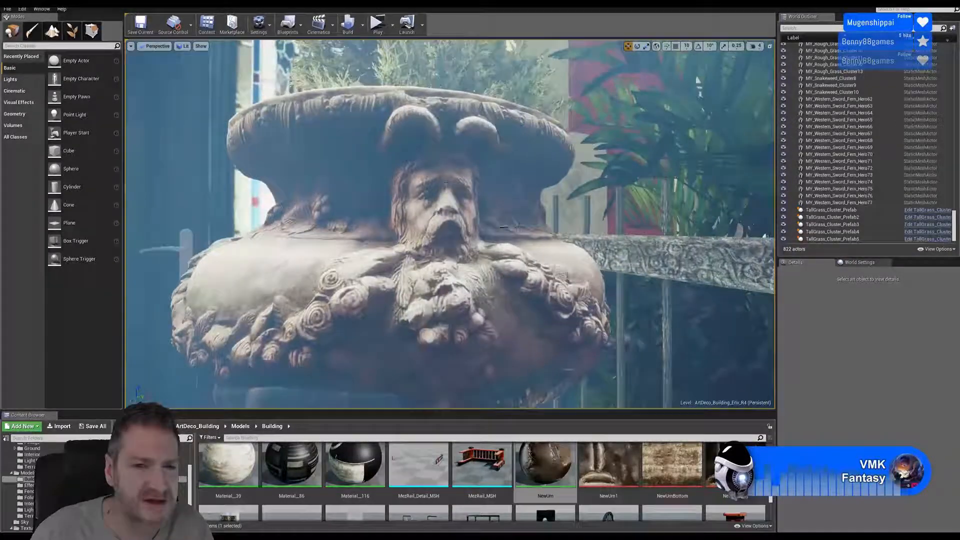
{"action": "right_click_drag", "start_coordinate": [443, 280], "coordinate": [440, 254]}
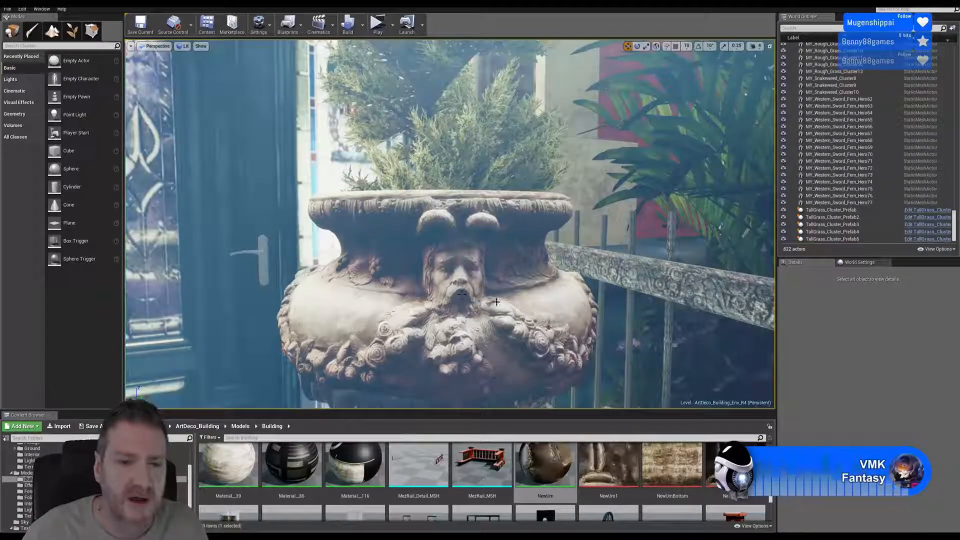
{"action": "mouse_move", "coordinate": [459, 274]}
{"action": "right_mouse_down"}
{"action": "mouse_move", "coordinate": [392, 275]}
{"action": "mouse_move", "coordinate": [473, 275]}
{"action": "right_mouse_up"}
{"action": "key", "text": "d"}
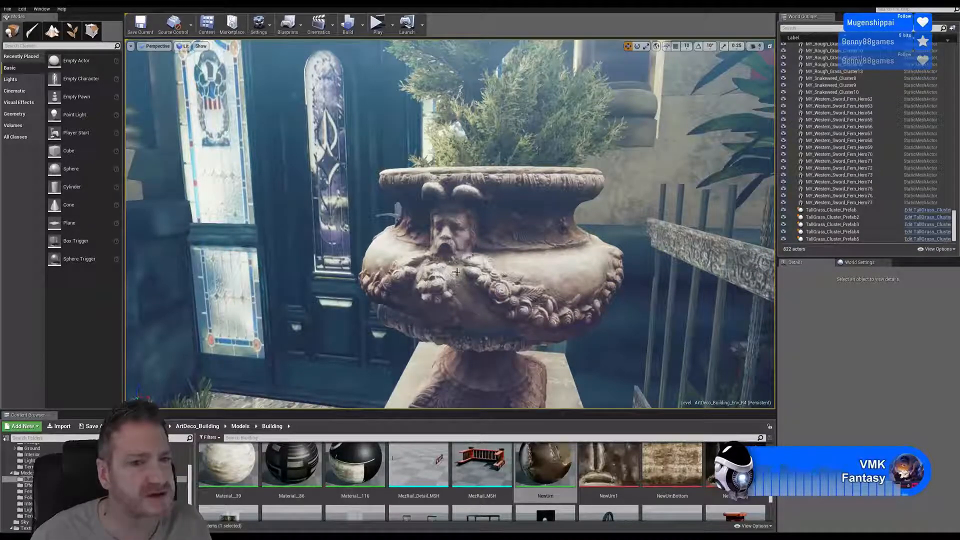
{"action": "right_click_drag", "start_coordinate": [457, 272], "coordinate": [370, 259]}
{"action": "key", "text": "s"}
{"action": "key", "text": "a"}
{"action": "key", "text": "w"}
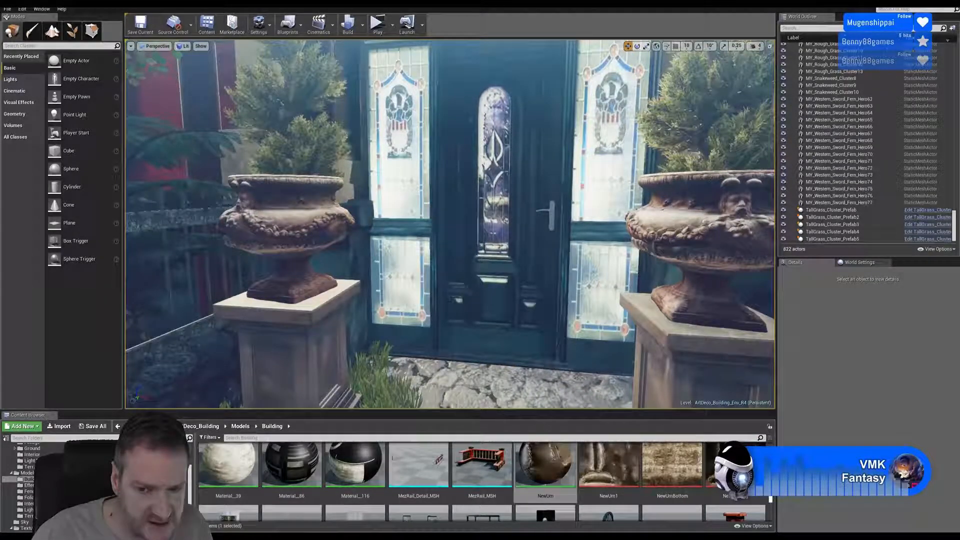
- Open Material__25 from the Building folder and move its Texture Sample node to the input side of the main node
{"action": "scroll", "coordinate": [482, 480], "scroll_direction": "down", "scroll_amount": 3}
{"action": "scroll", "coordinate": [670, 479], "scroll_direction": "down", "scroll_amount": 1}
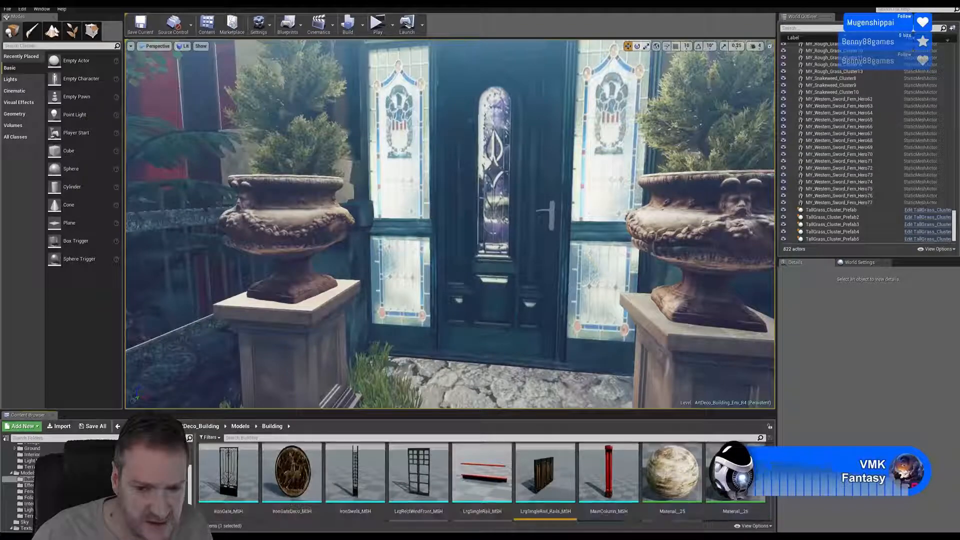
{"action": "double_click", "coordinate": [670, 471]}
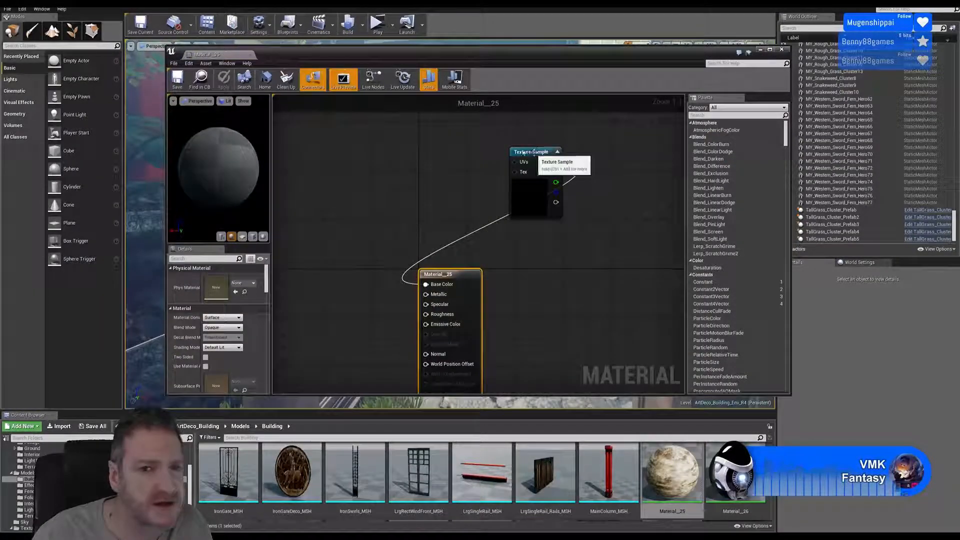
{"action": "left_click_drag", "start_coordinate": [534, 150], "coordinate": [332, 195]}
{"action": "right_click_drag", "start_coordinate": [448, 220], "coordinate": [544, 138]}
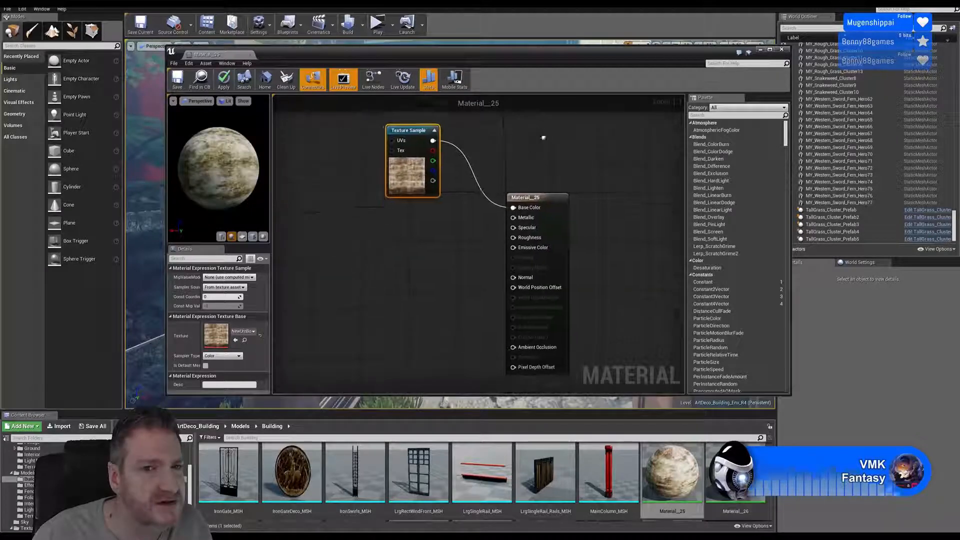
- Add a Constant of 0 to Material__25, connect it to Specular, then save and close the material
{"action": "left_click", "coordinate": [358, 252]}
{"action": "left_click", "coordinate": [378, 245]}
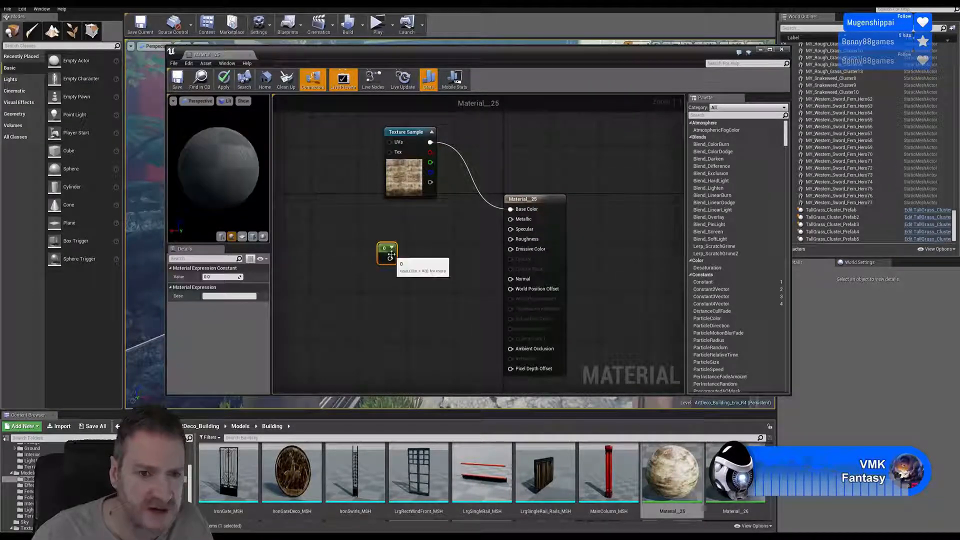
{"action": "left_click_drag", "start_coordinate": [434, 236], "coordinate": [510, 229]}
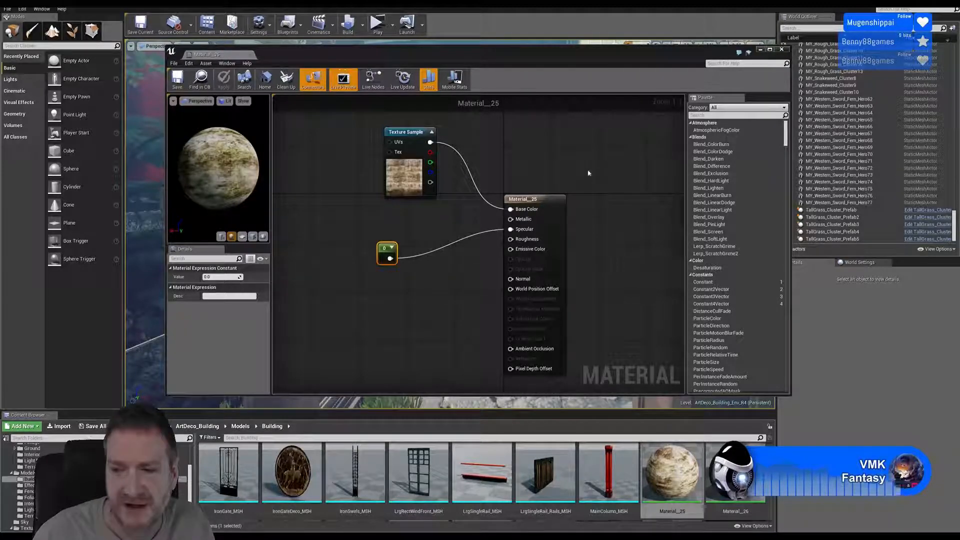
{"action": "left_click", "coordinate": [781, 50]}
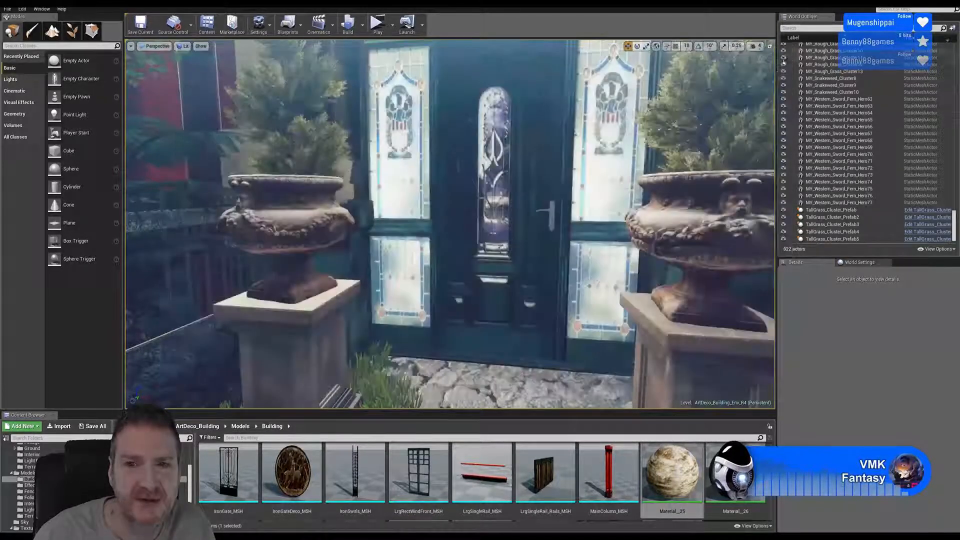
- Examine the carved face and rim of the urn beside the door handle up close
{"action": "right_click_drag", "start_coordinate": [620, 218], "coordinate": [720, 210]}
{"action": "key", "text": "d"}
{"action": "key", "text": "w"}
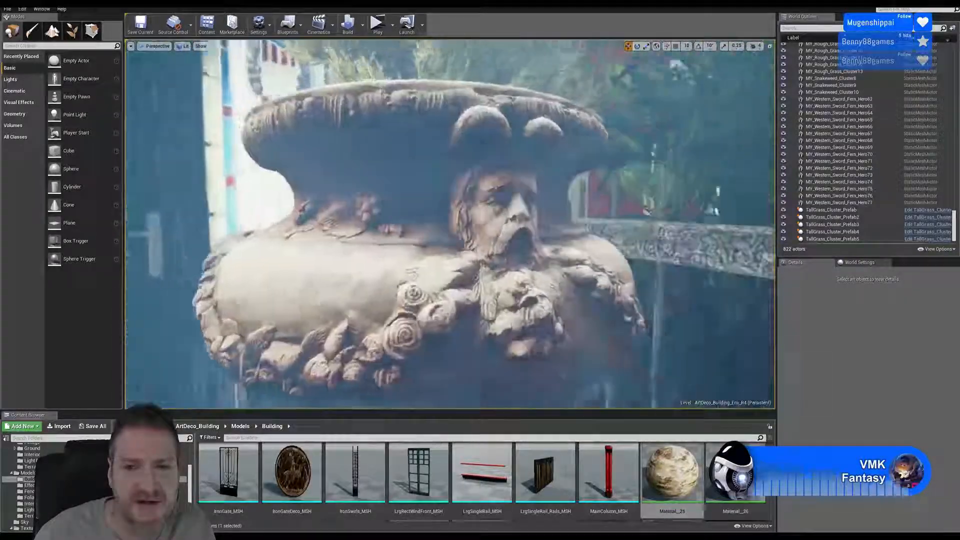
- Examine the whole bowl of the urn between the door handle and the railing
{"action": "key", "text": "s"}
{"action": "right_click_drag", "start_coordinate": [634, 224], "coordinate": [635, 228]}
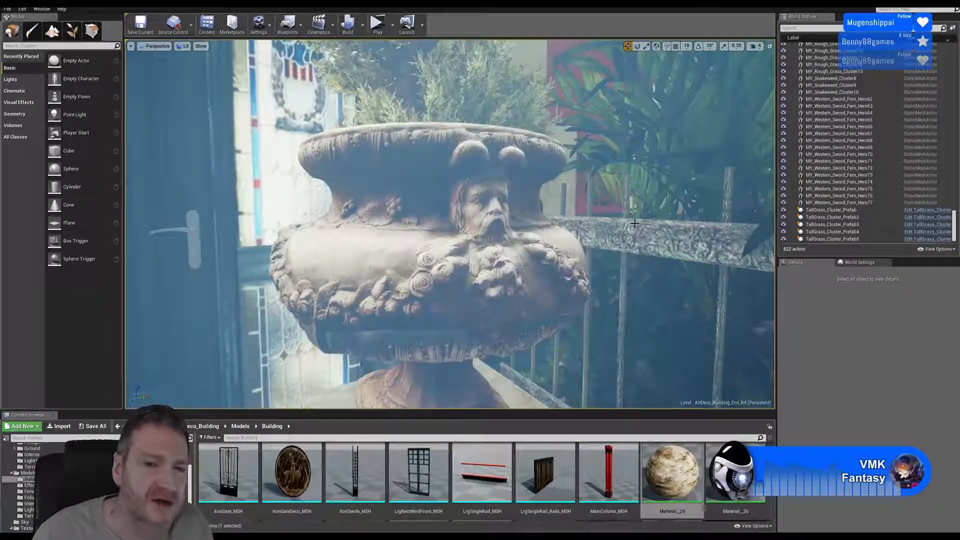
{"action": "right_click_drag", "start_coordinate": [491, 224], "coordinate": [480, 224]}
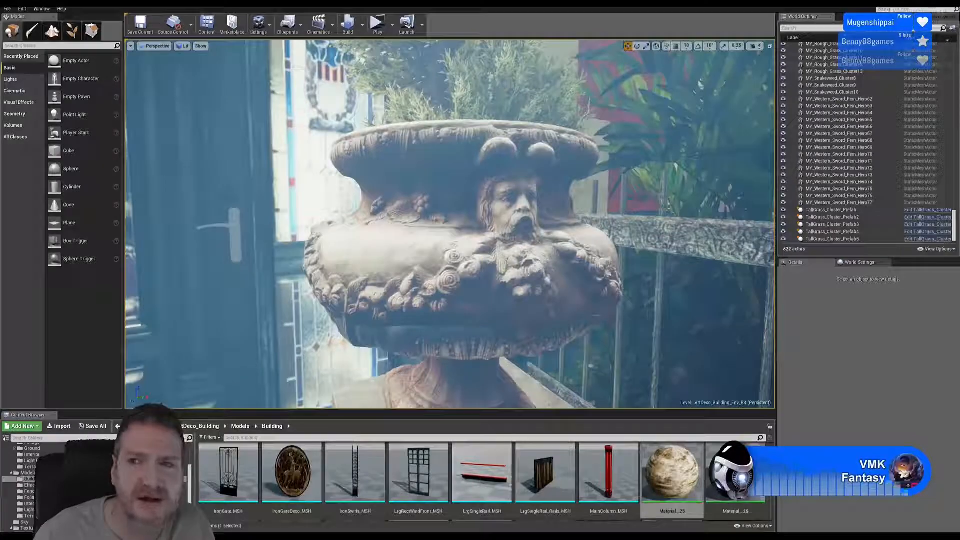
- Switch to 3ds Max and examine the source urn model's carved face, rim and pedestal from several angles
{"action": "key", "text": "super+d"}
{"action": "key", "text": "alt+Tab"}
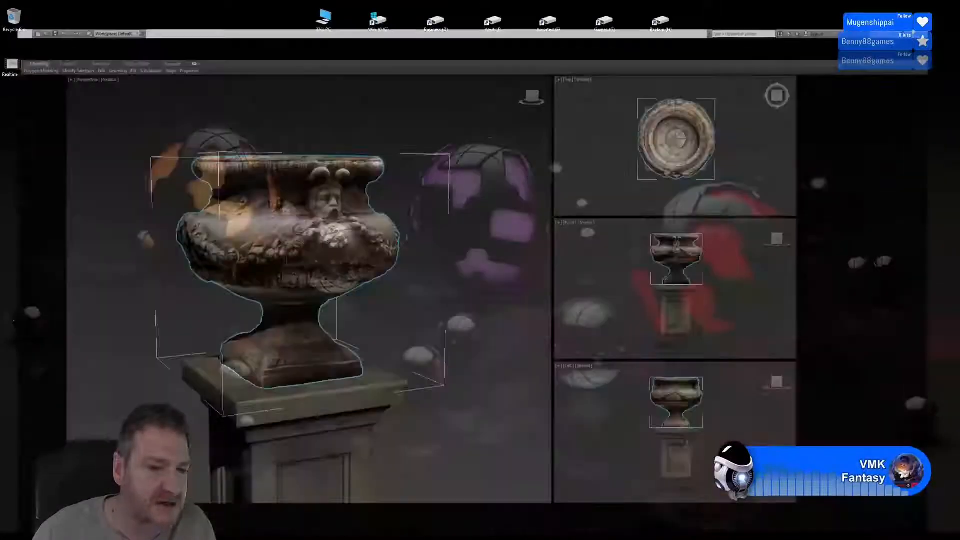
{"action": "left_click", "coordinate": [496, 248]}
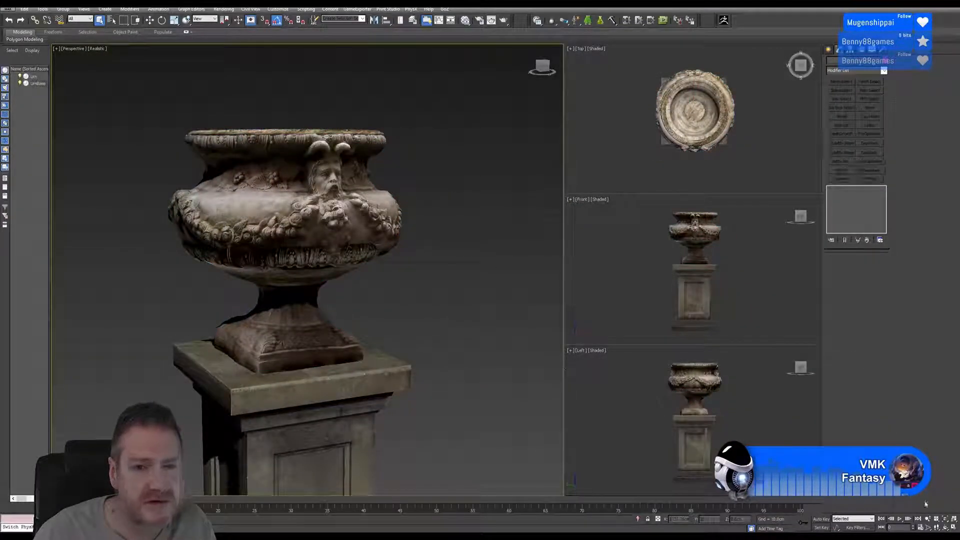
{"action": "key", "text": "ctrl+r"}
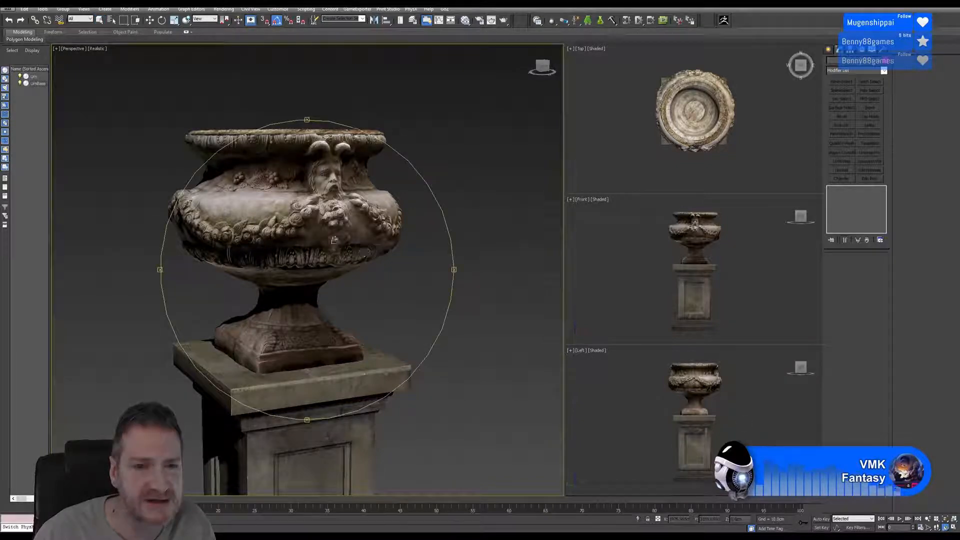
{"action": "mouse_move", "coordinate": [334, 240]}
{"action": "left_mouse_down"}
{"action": "mouse_move", "coordinate": [285, 238]}
{"action": "mouse_move", "coordinate": [350, 225]}
{"action": "mouse_move", "coordinate": [410, 161]}
{"action": "mouse_move", "coordinate": [359, 216]}
{"action": "mouse_move", "coordinate": [327, 220]}
{"action": "mouse_move", "coordinate": [341, 228]}
{"action": "left_mouse_up"}
{"action": "scroll", "coordinate": [378, 193], "scroll_direction": "up", "scroll_amount": 4}
{"action": "scroll", "coordinate": [378, 194], "scroll_direction": "up", "scroll_amount": 3}
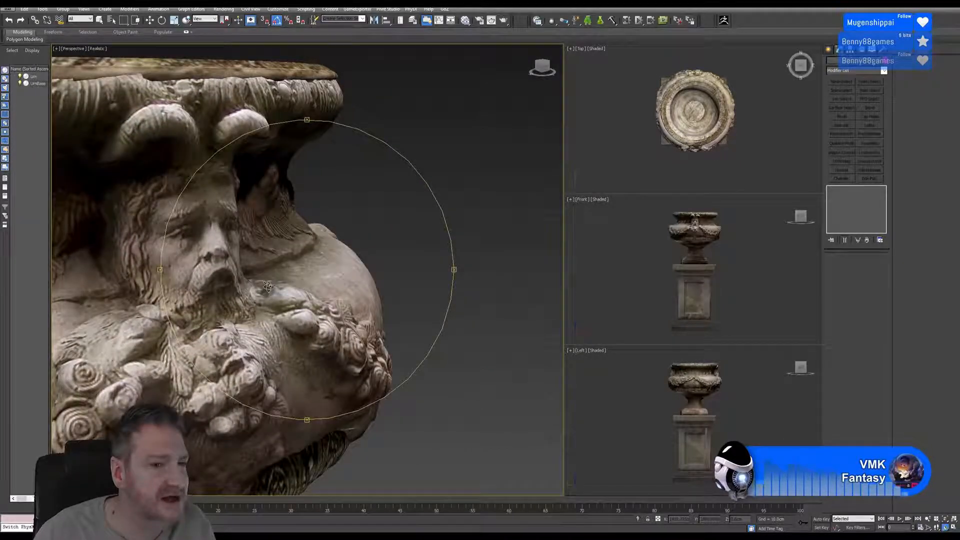
{"action": "left_click_drag", "start_coordinate": [282, 302], "coordinate": [323, 307]}
{"action": "scroll", "coordinate": [323, 308], "scroll_direction": "down", "scroll_amount": 4}
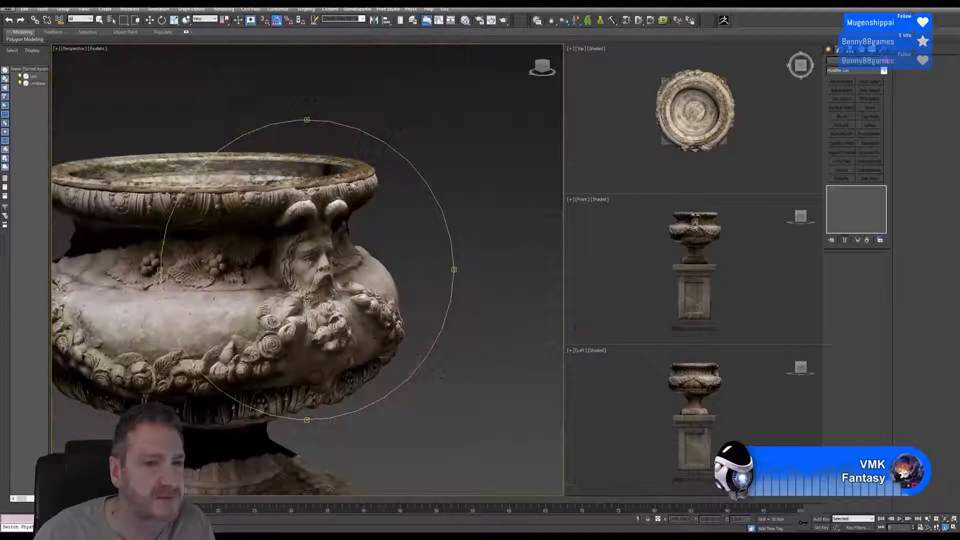
{"action": "left_click_drag", "start_coordinate": [236, 300], "coordinate": [296, 276]}
{"action": "scroll", "coordinate": [295, 281], "scroll_direction": "down", "scroll_amount": 4}
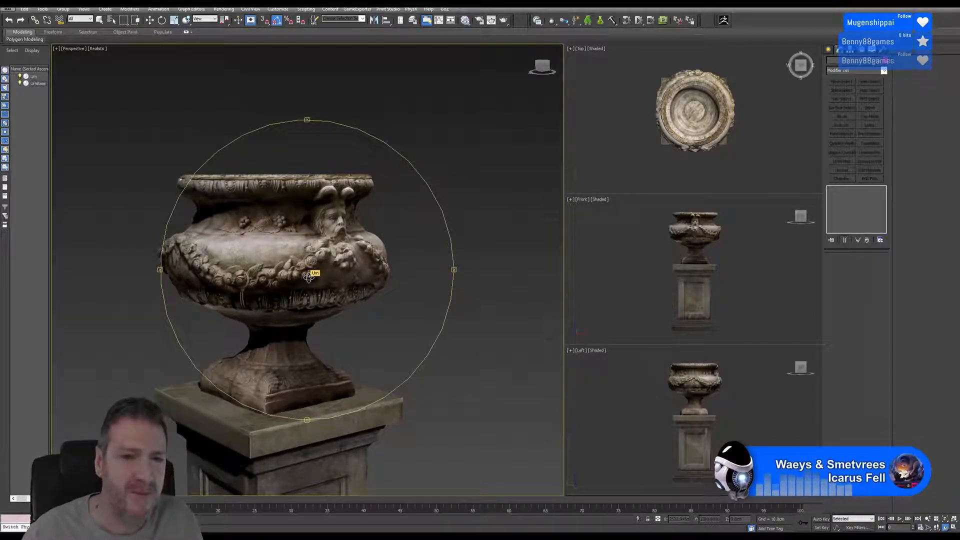
{"action": "middle_click_drag", "start_coordinate": [310, 289], "coordinate": [317, 268], "text": "alt"}
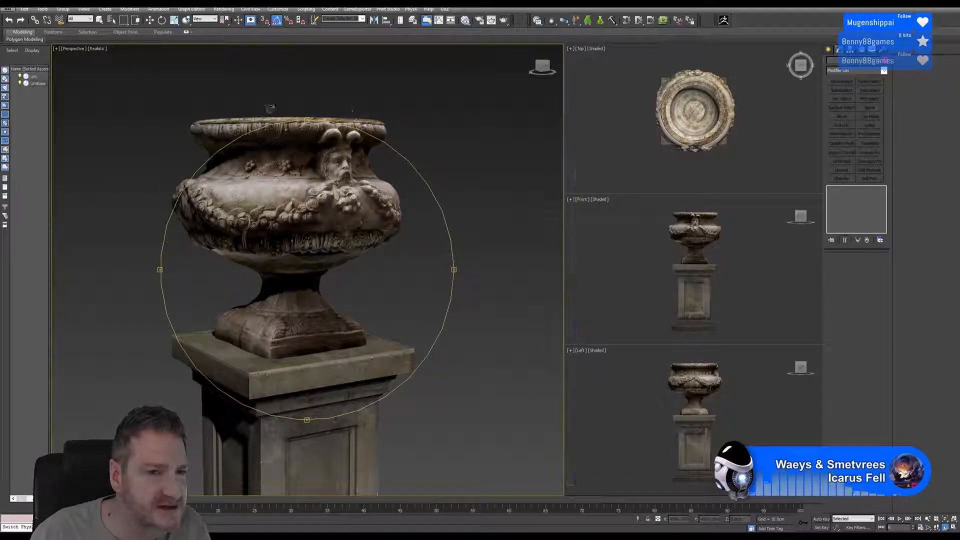
{"action": "left_click_drag", "start_coordinate": [335, 255], "coordinate": [291, 263]}
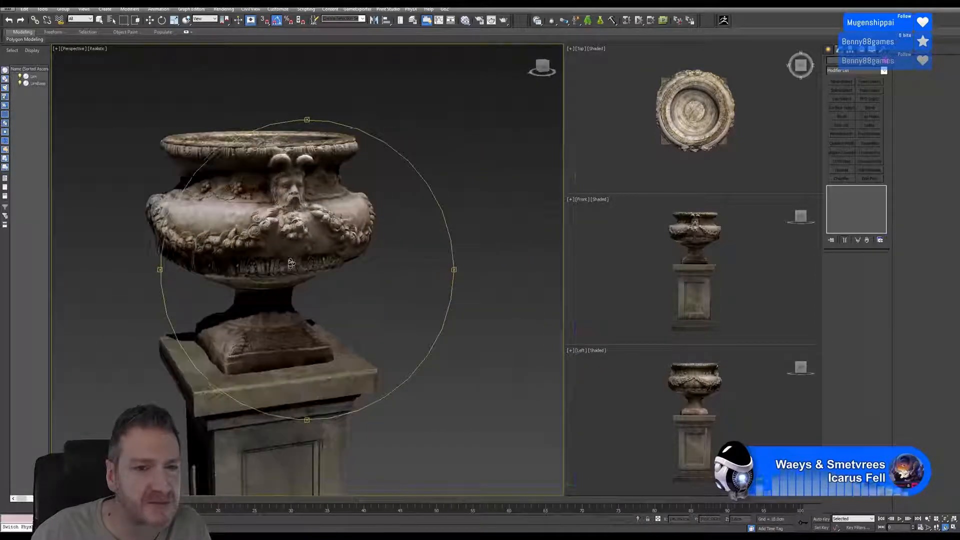
- Inspect the bearded face and flower garlands of the source urn up close, and view the whole urn on its pedestal
{"action": "scroll", "coordinate": [291, 263], "scroll_direction": "up", "scroll_amount": 10}
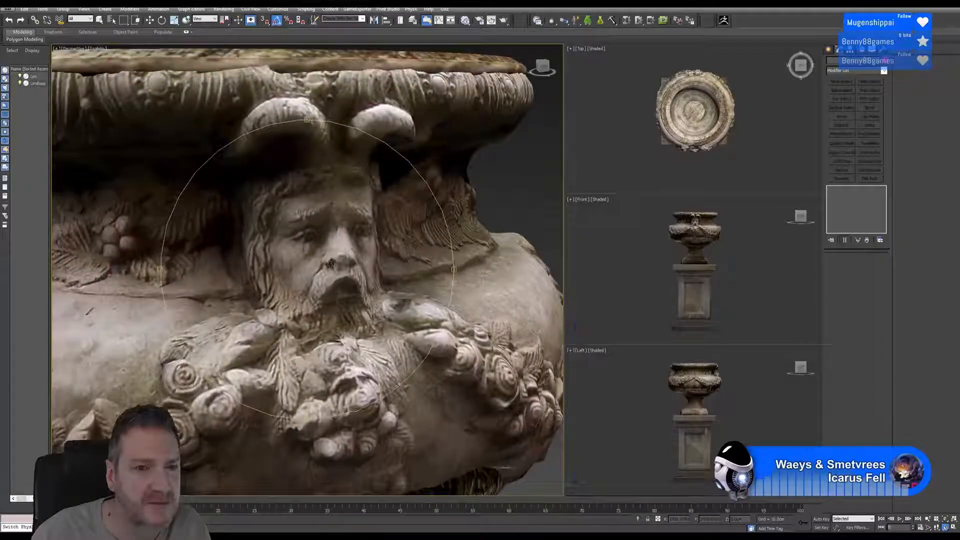
{"action": "scroll", "coordinate": [323, 220], "scroll_direction": "up", "scroll_amount": 8}
{"action": "scroll", "coordinate": [326, 226], "scroll_direction": "down", "scroll_amount": 9}
{"action": "left_click_drag", "start_coordinate": [328, 220], "coordinate": [328, 219]}
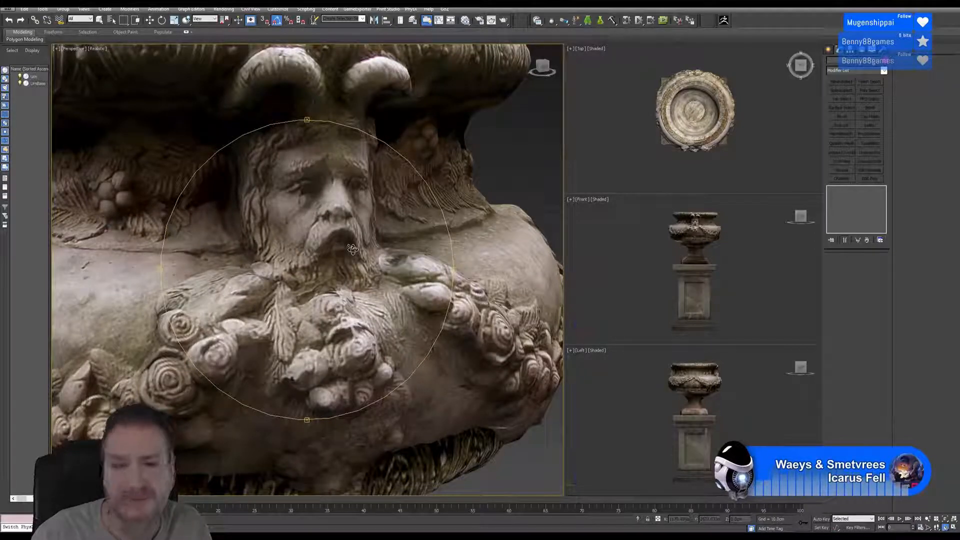
{"action": "scroll", "coordinate": [353, 249], "scroll_direction": "down", "scroll_amount": 5}
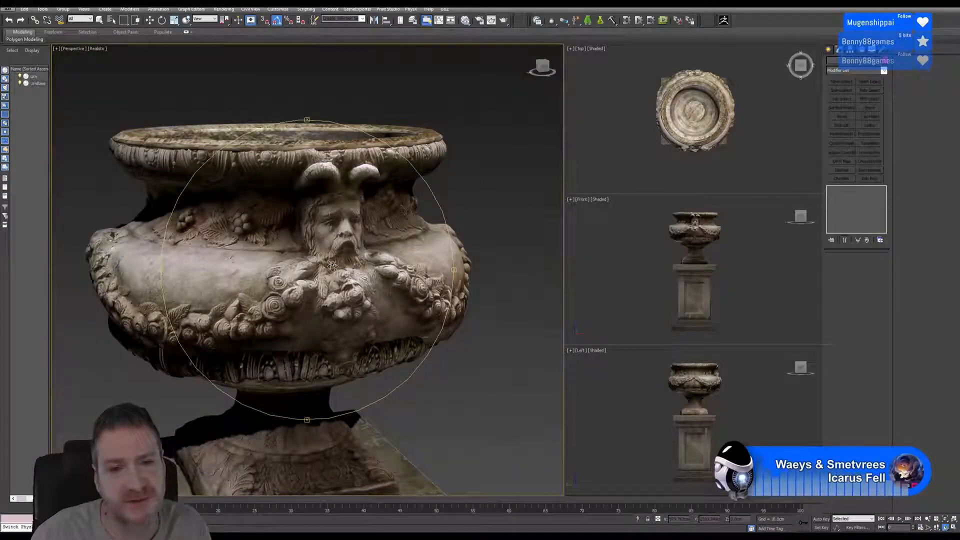
{"action": "mouse_move", "coordinate": [332, 265]}
{"action": "left_mouse_down"}
{"action": "mouse_move", "coordinate": [343, 255]}
{"action": "mouse_move", "coordinate": [326, 270]}
{"action": "left_mouse_up"}
{"action": "scroll", "coordinate": [340, 255], "scroll_direction": "down", "scroll_amount": 4}
{"action": "middle_click_drag", "start_coordinate": [328, 263], "coordinate": [349, 254]}
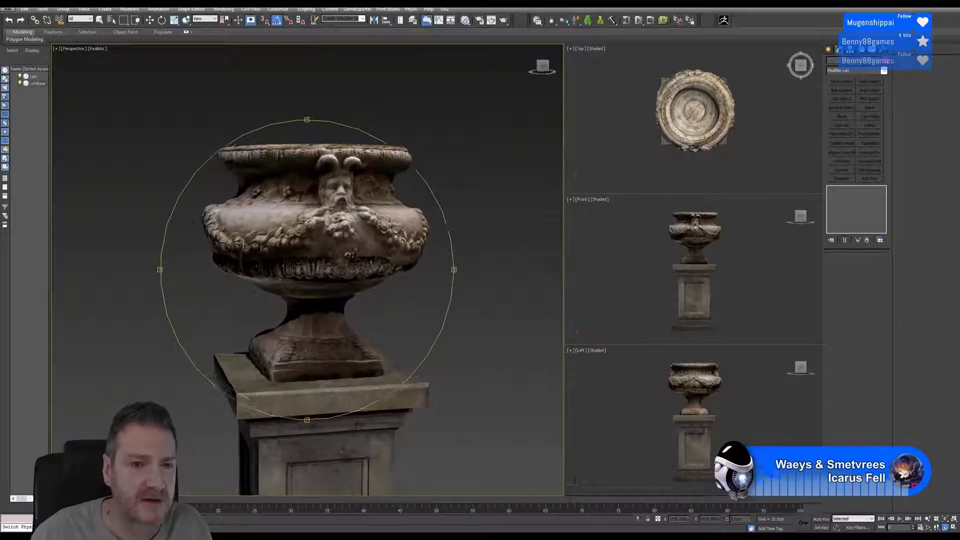
- Switch back to Unreal Editor, open Material__26 and move its Texture Sample node to the input side of the main node
{"action": "key", "text": "super+d"}
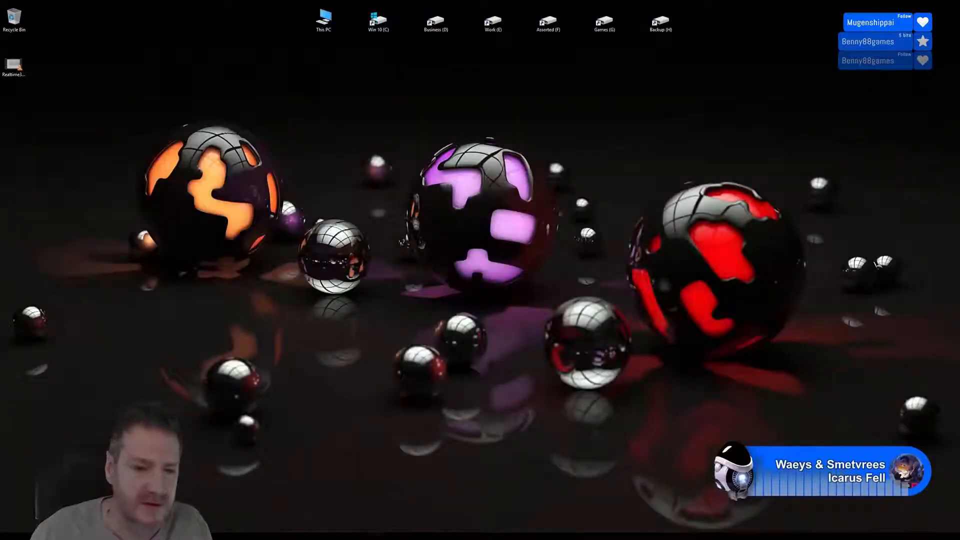
{"action": "left_click", "coordinate": [340, 535]}
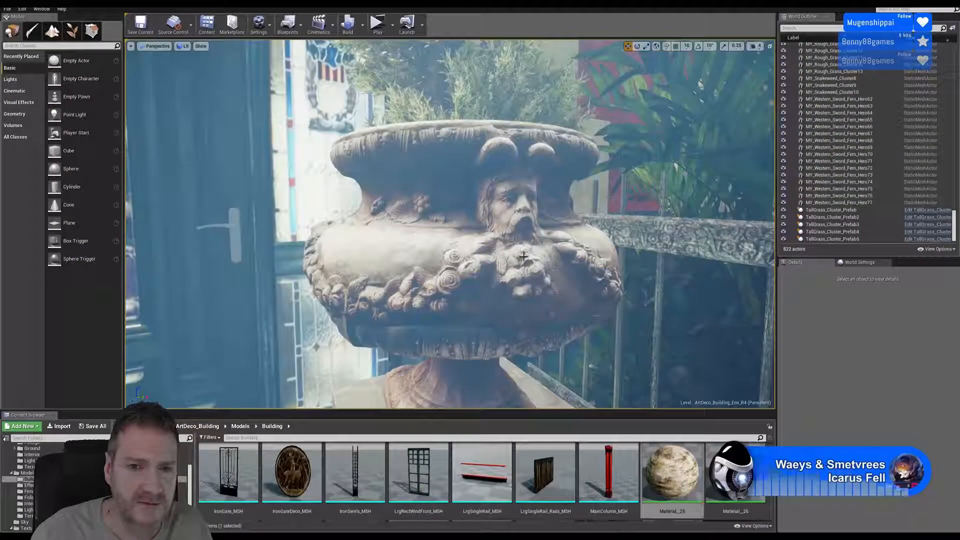
{"action": "double_click", "coordinate": [735, 474]}
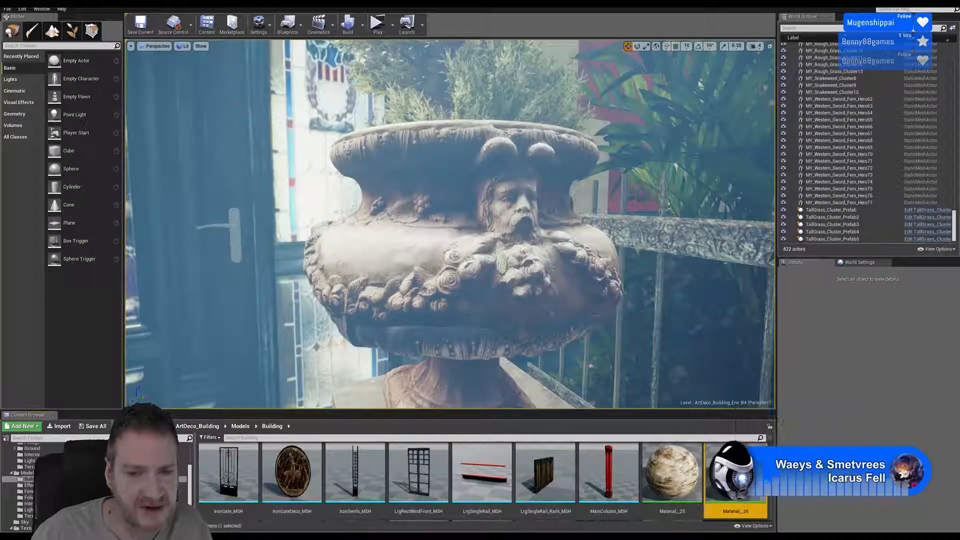
{"action": "right_click_drag", "start_coordinate": [539, 169], "coordinate": [530, 293]}
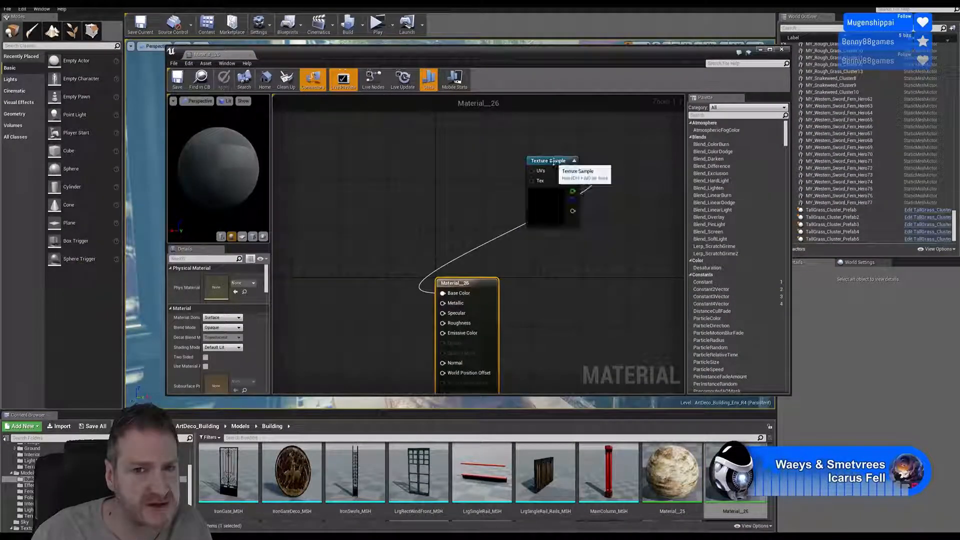
{"action": "left_click_drag", "start_coordinate": [553, 161], "coordinate": [357, 243]}
{"action": "right_click_drag", "start_coordinate": [470, 257], "coordinate": [502, 178]}
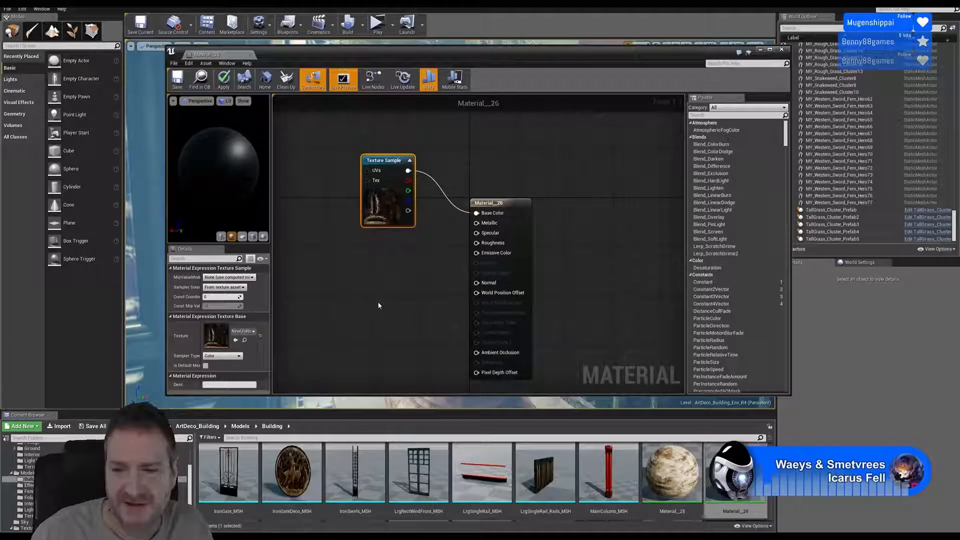
- Add a Constant of 0 to Material__26, connect it to Specular, then save and close the material
{"action": "left_click", "coordinate": [340, 271]}
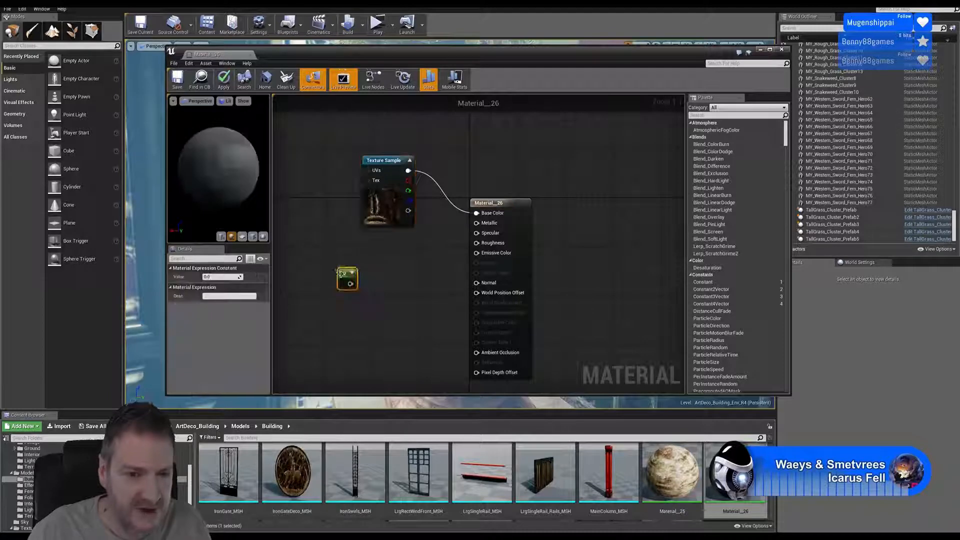
{"action": "left_click_drag", "start_coordinate": [350, 287], "coordinate": [477, 233]}
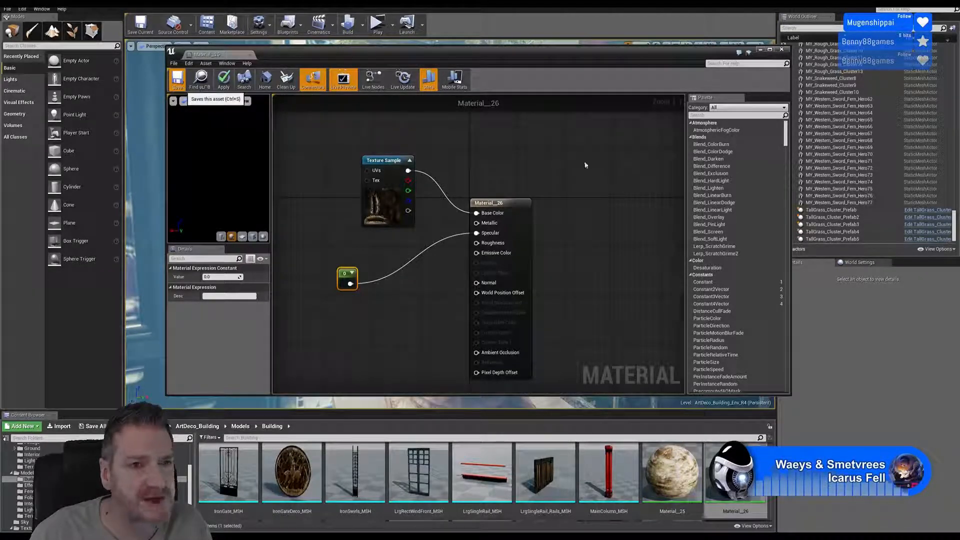
{"action": "key", "text": "ctrl+s"}
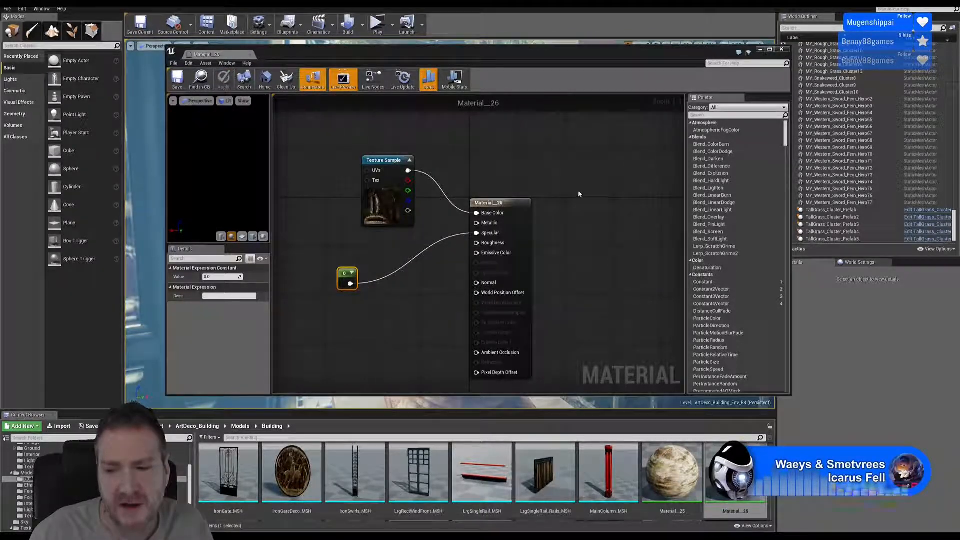
{"action": "left_click", "coordinate": [781, 51]}
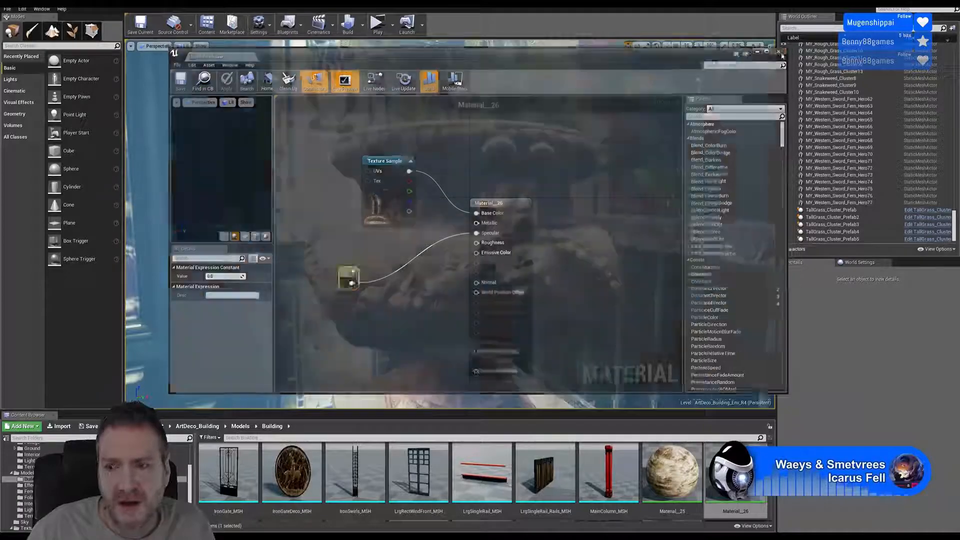
- View both urns and their pedestals flanking the entrance door
{"action": "right_click_drag", "start_coordinate": [523, 210], "coordinate": [495, 247]}
{"action": "key", "text": "s"}
{"action": "key", "text": "a"}
{"action": "key", "text": "w"}
{"action": "key", "text": "w"}
{"action": "key", "text": "s"}
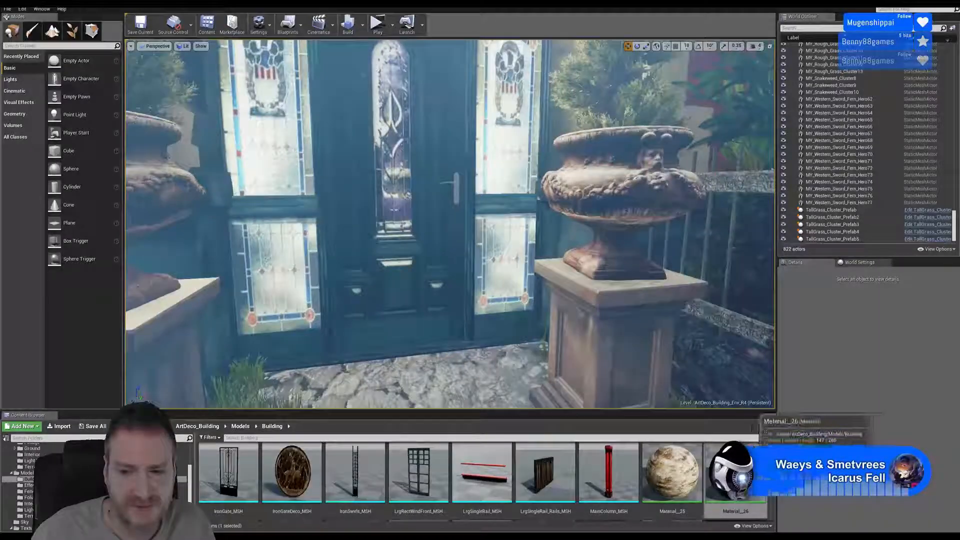
- Open Material__39 from the Building folder and move its Texture Sample node to the input side of the main node
{"action": "scroll", "coordinate": [724, 502], "scroll_direction": "down", "scroll_amount": 2}
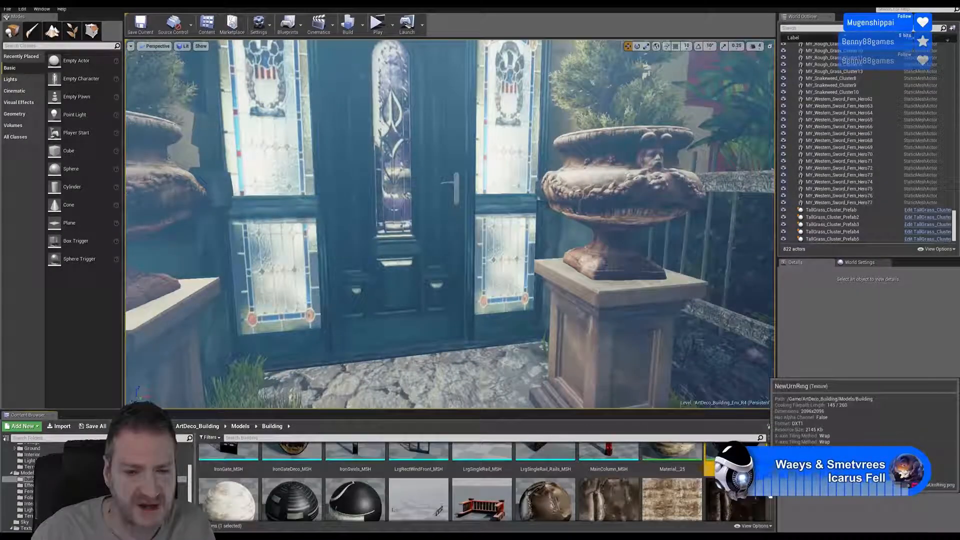
{"action": "scroll", "coordinate": [761, 496], "scroll_direction": "down", "scroll_amount": 1}
{"action": "double_click", "coordinate": [230, 498]}
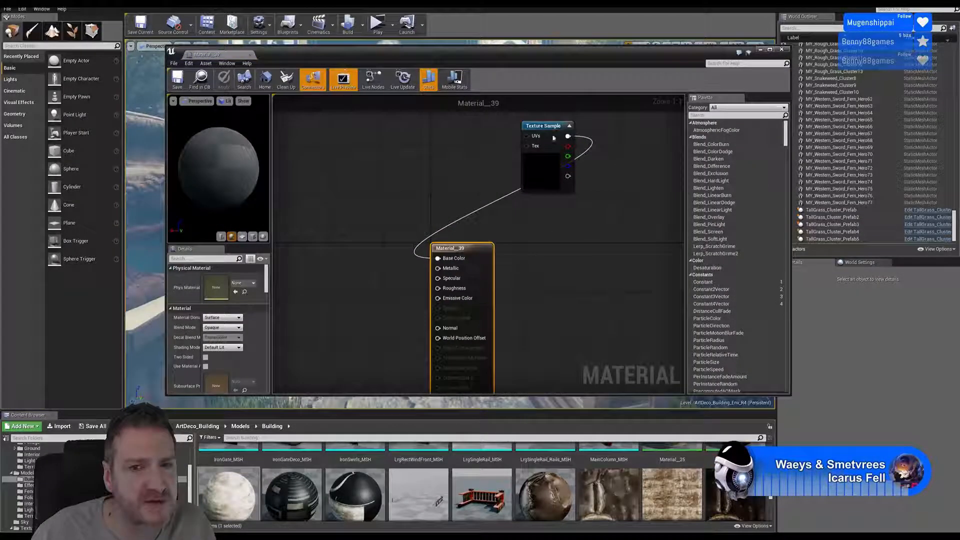
{"action": "left_click_drag", "start_coordinate": [565, 122], "coordinate": [369, 233]}
{"action": "right_click_drag", "start_coordinate": [518, 224], "coordinate": [588, 121]}
- Add a Constant of 0 to Material__39, connect it to Specular, then save and close the material
{"action": "left_click", "coordinate": [371, 252]}
{"action": "left_click", "coordinate": [363, 227]}
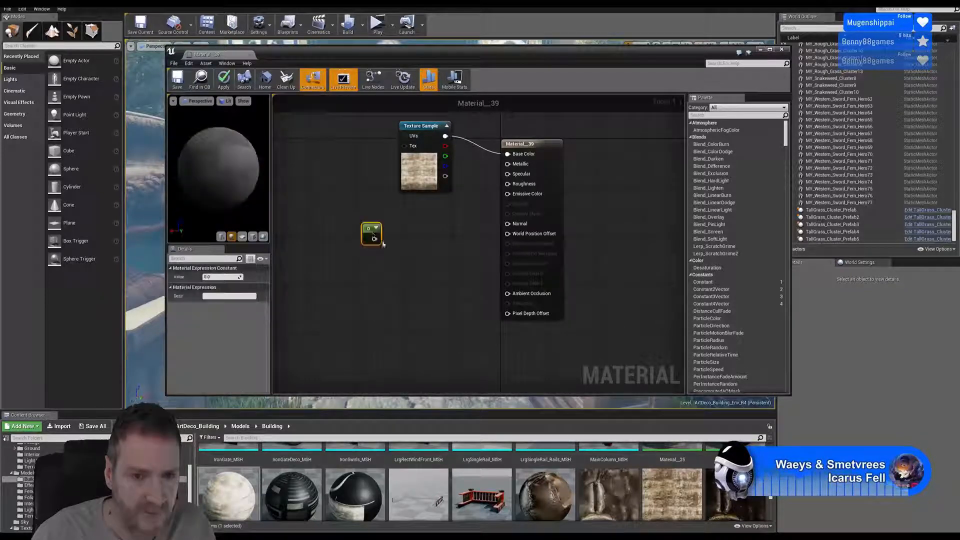
{"action": "left_click_drag", "start_coordinate": [374, 239], "coordinate": [510, 176]}
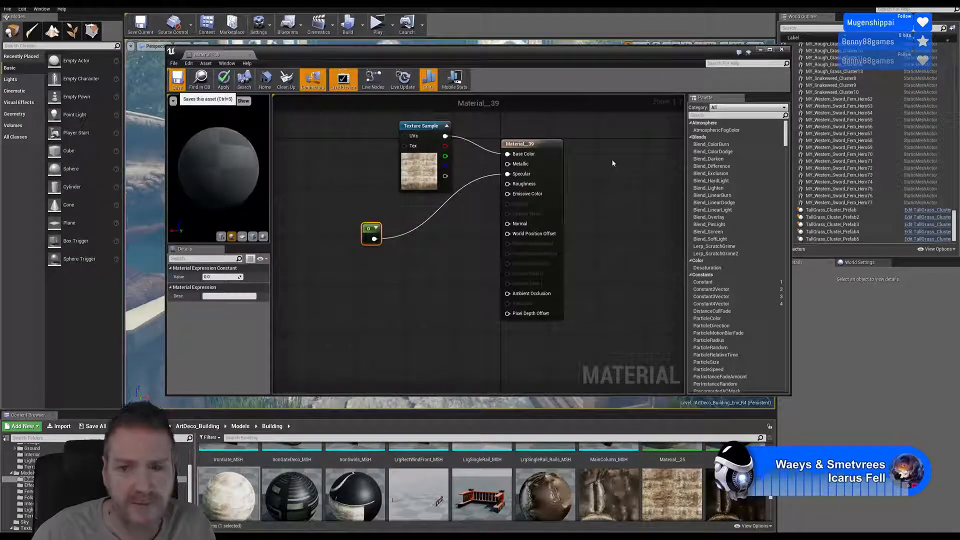
{"action": "key", "text": "ctrl+s"}
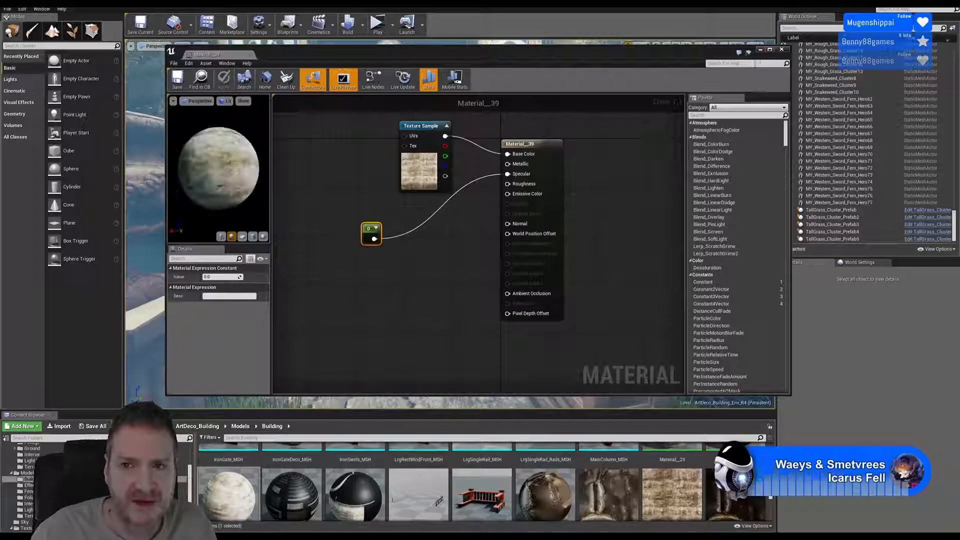
{"action": "left_click", "coordinate": [782, 51]}
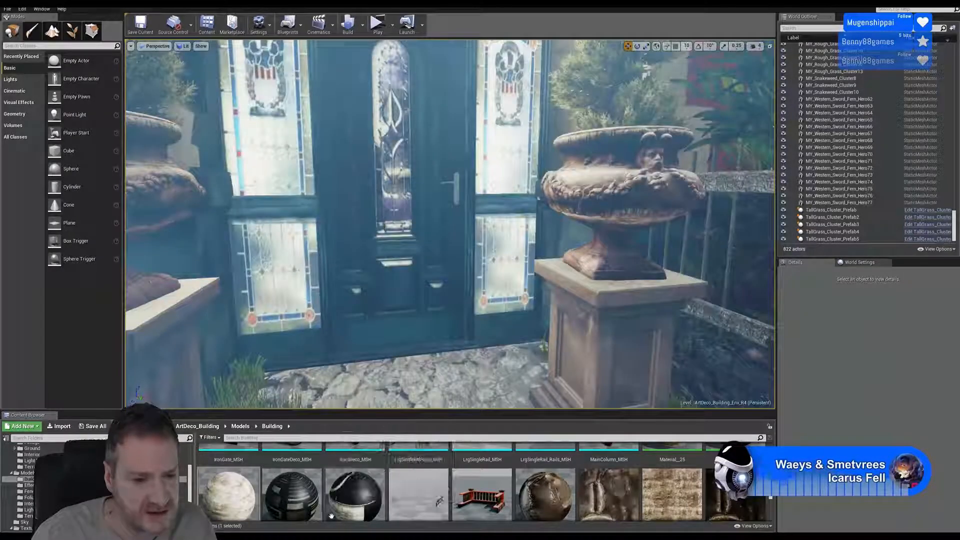
- Open Material__86 from the Building folder and move its Texture Sample node to the input side of the main node
{"action": "double_click", "coordinate": [304, 503]}
{"action": "right_click_drag", "start_coordinate": [551, 184], "coordinate": [502, 324]}
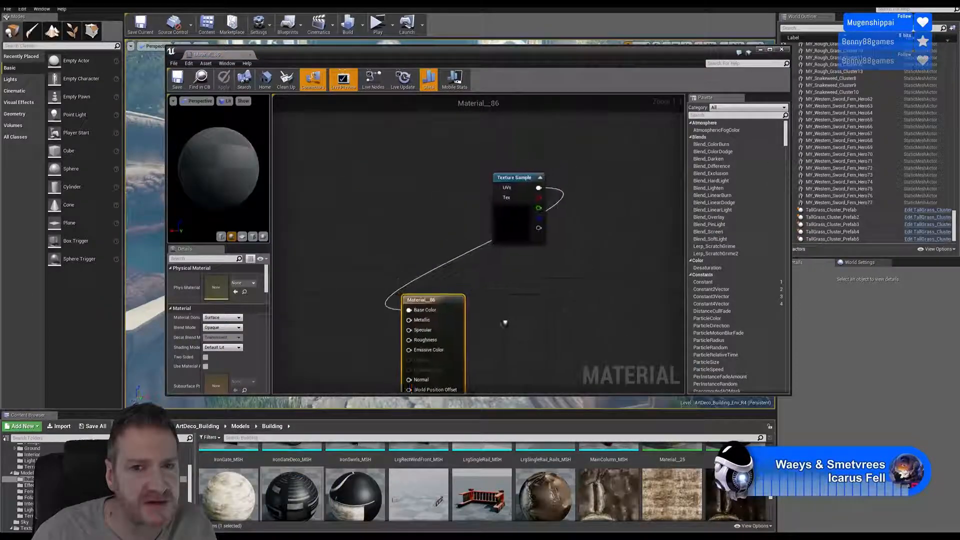
{"action": "left_click_drag", "start_coordinate": [514, 186], "coordinate": [302, 272]}
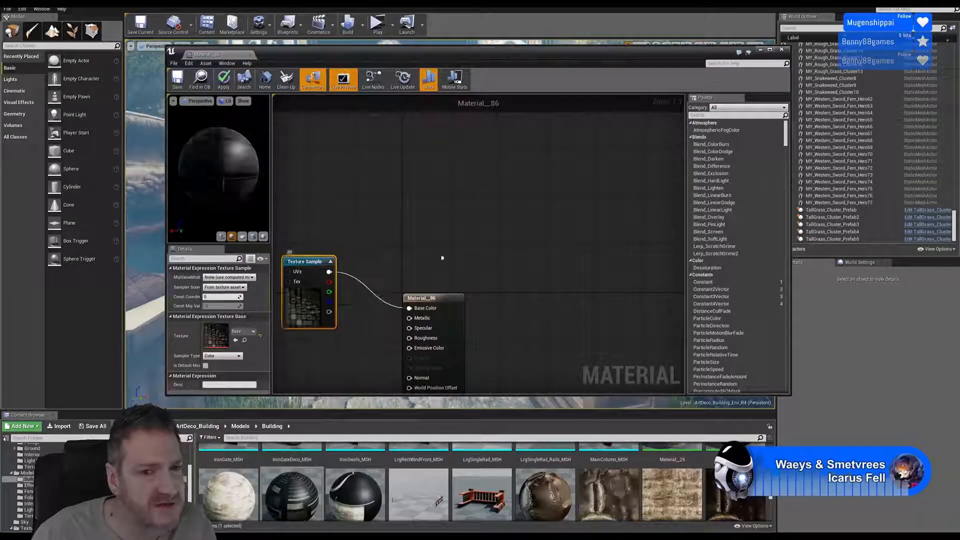
{"action": "right_click_drag", "start_coordinate": [469, 251], "coordinate": [537, 116]}
- Add a Constant of 0 to Material__86, connect it to Specular and save the material
{"action": "left_click", "coordinate": [334, 254]}
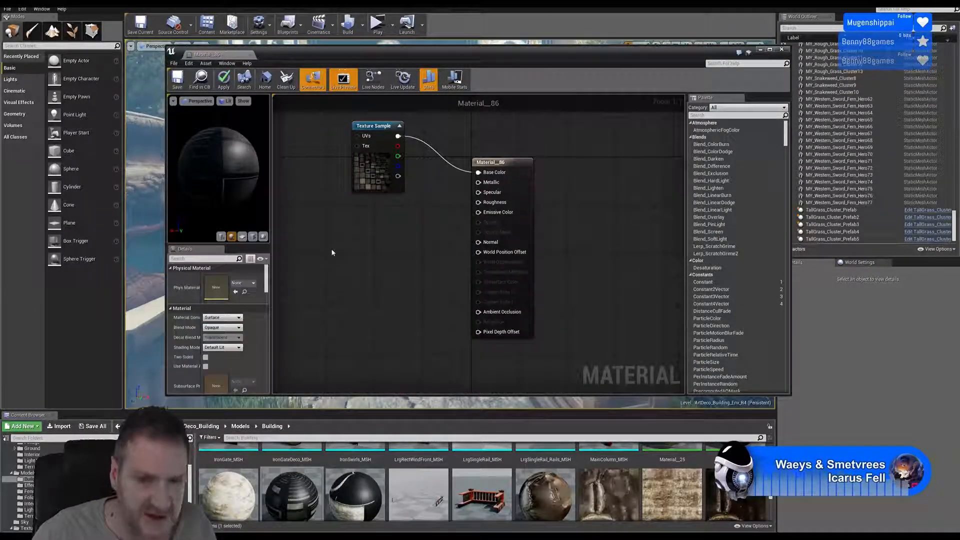
{"action": "left_click", "coordinate": [334, 253]}
{"action": "left_click_drag", "start_coordinate": [342, 262], "coordinate": [479, 192]}
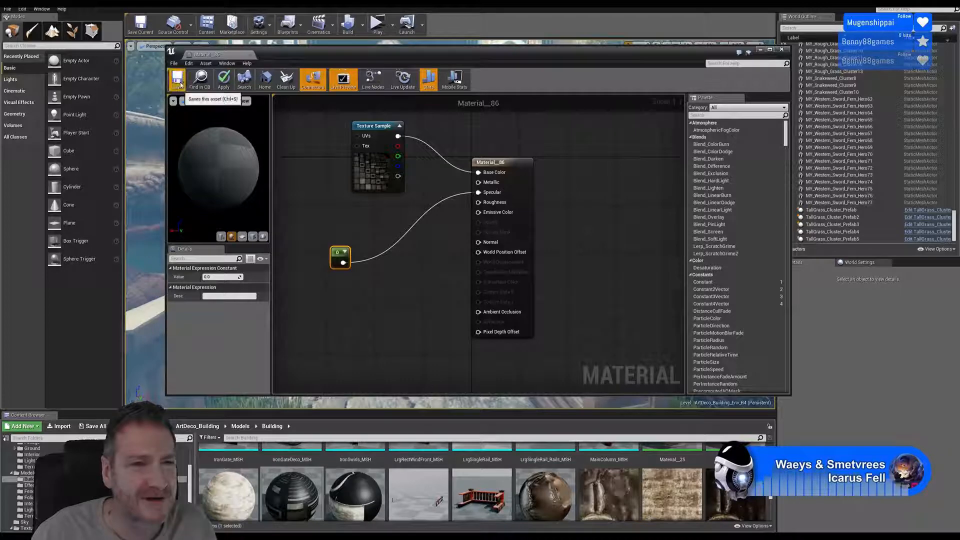
{"action": "key", "text": "ctrl+s"}
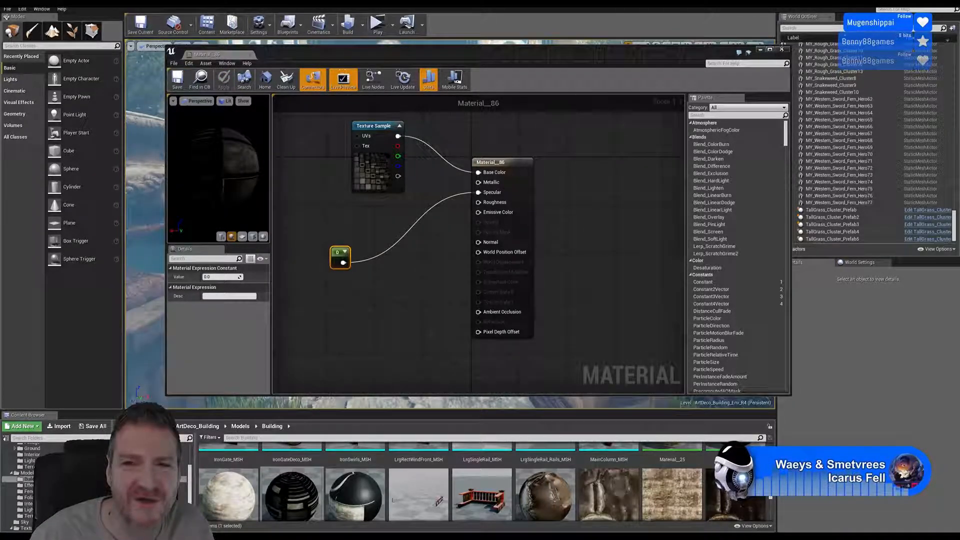
- Close Material__86, open Material__116 from the Building folder and move its Texture Sample node to the input side of the main node
{"action": "left_click", "coordinate": [783, 50]}
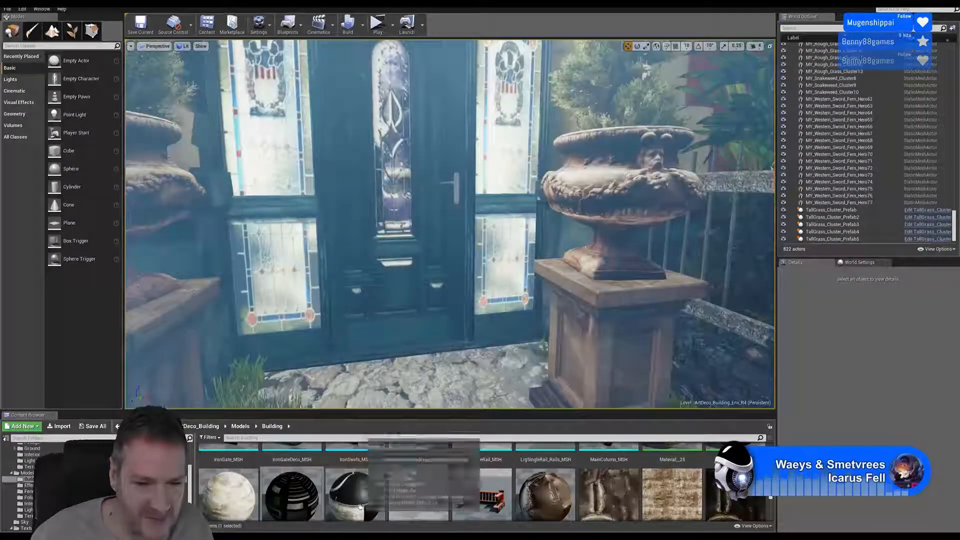
{"action": "scroll", "coordinate": [355, 480], "scroll_direction": "down", "scroll_amount": 1}
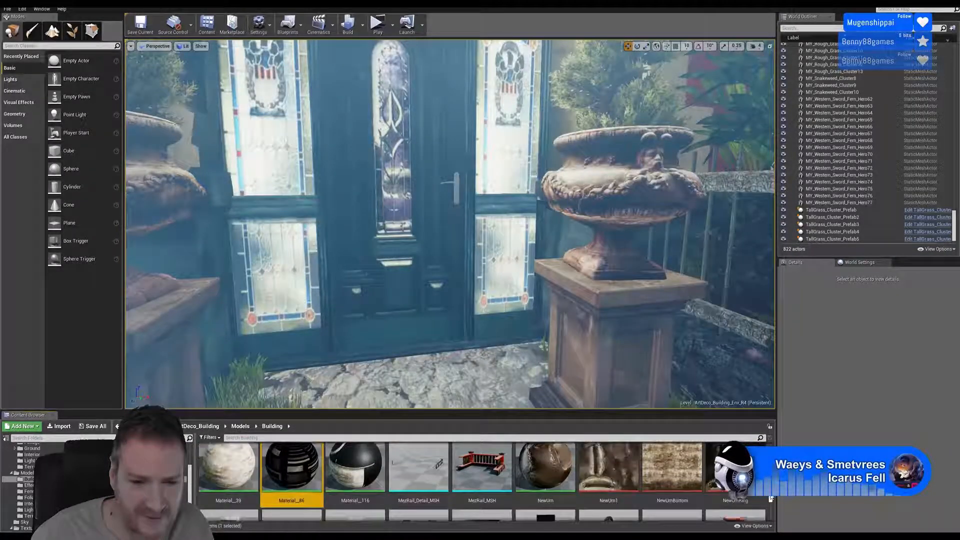
{"action": "double_click", "coordinate": [355, 466]}
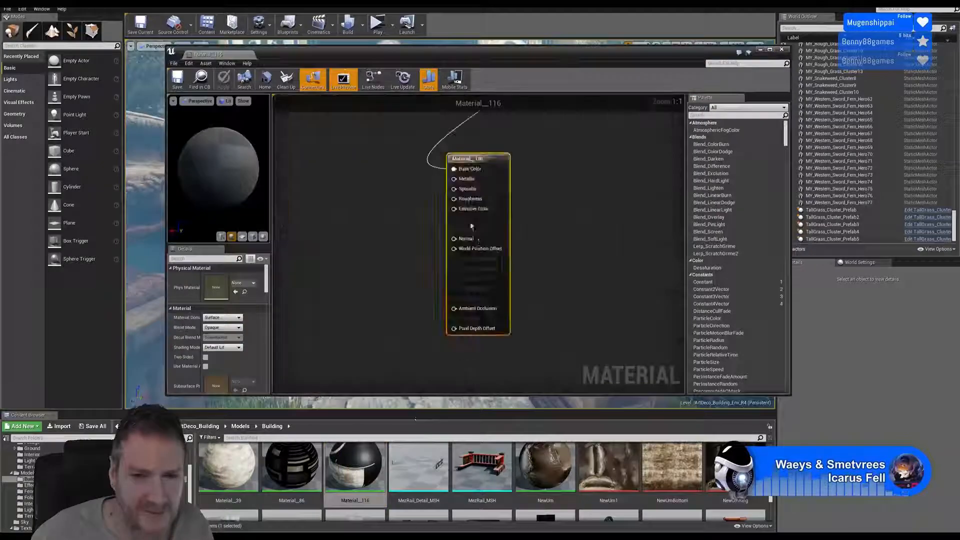
{"action": "left_click_drag", "start_coordinate": [625, 141], "coordinate": [388, 225]}
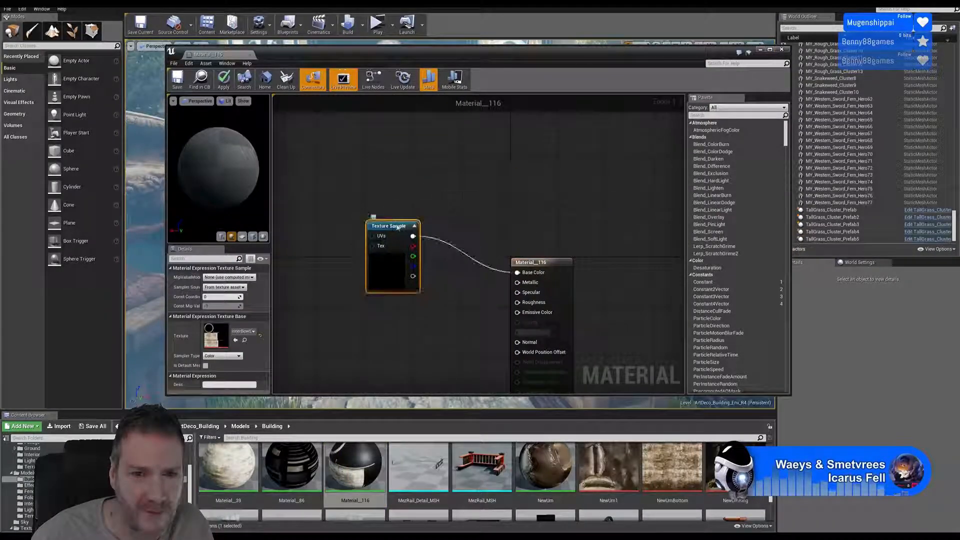
{"action": "right_click_drag", "start_coordinate": [443, 290], "coordinate": [489, 206]}
- Add a Constant of 0 to Material__116, connect it to Specular, and save and close the material
{"action": "left_click", "coordinate": [404, 287]}
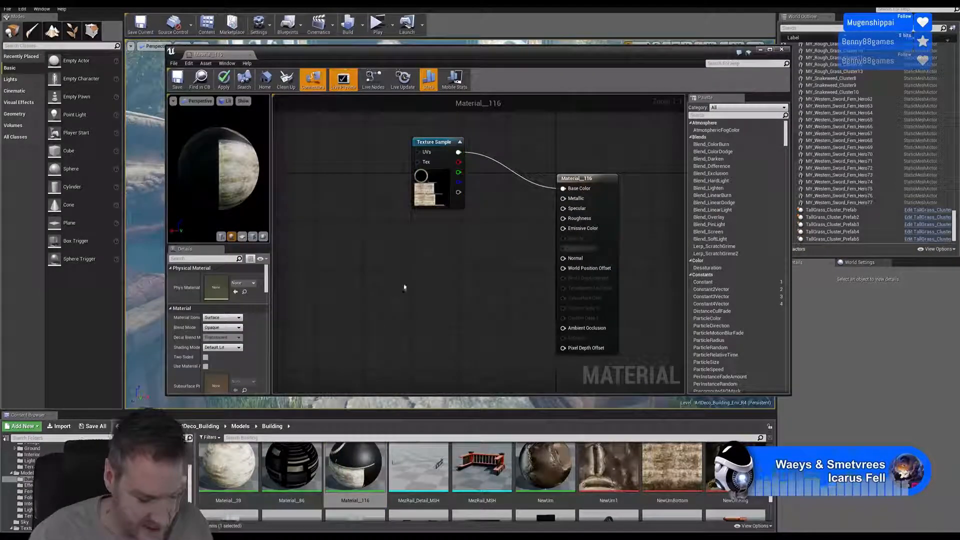
{"action": "left_click", "coordinate": [389, 270]}
{"action": "left_click_drag", "start_coordinate": [396, 280], "coordinate": [566, 209]}
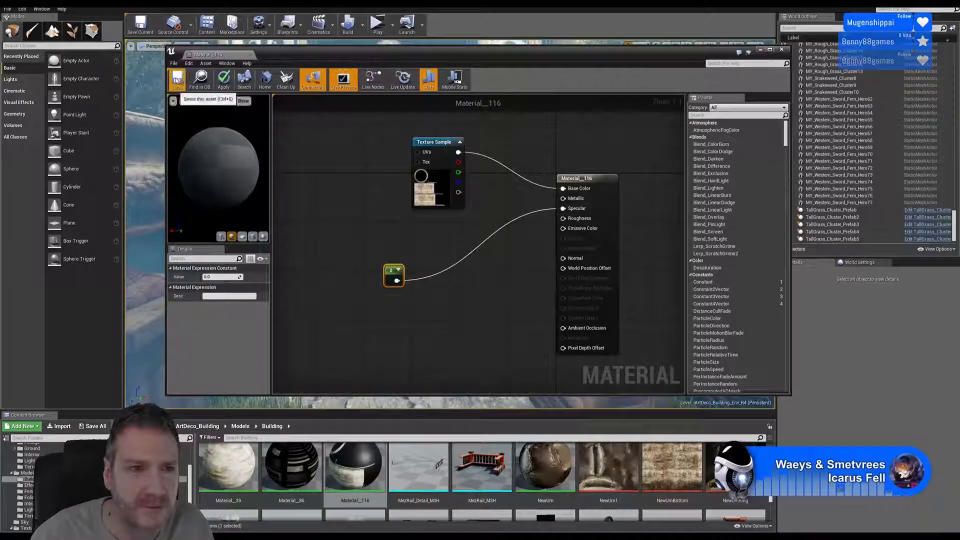
{"action": "key", "text": "ctrl+s"}
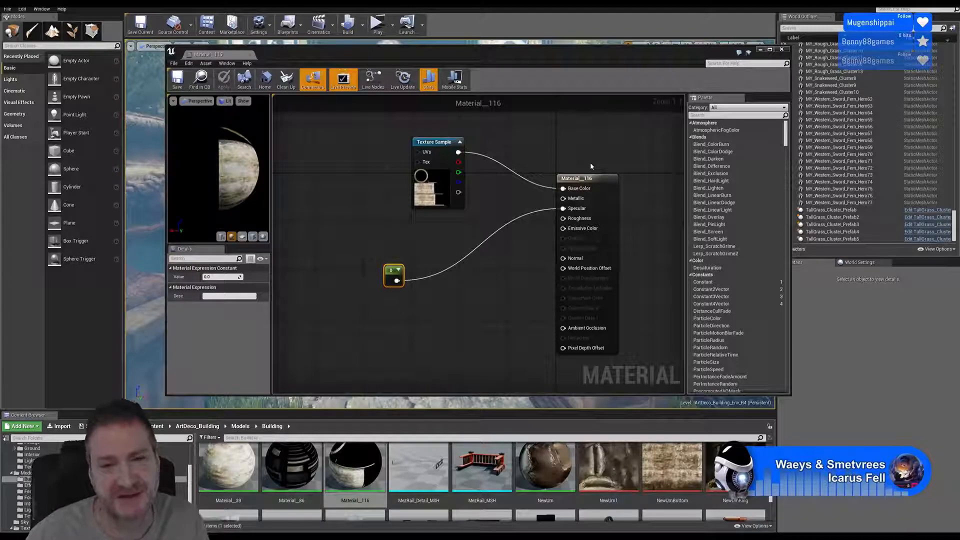
{"action": "left_click", "coordinate": [781, 50]}
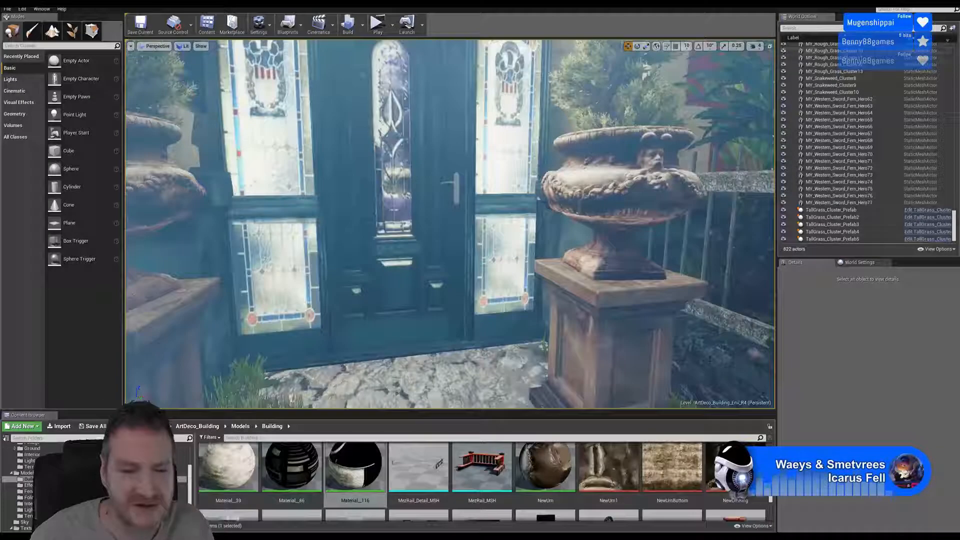
- Open the NewUrn material to check its Specular input, and close it
{"action": "double_click", "coordinate": [549, 470]}
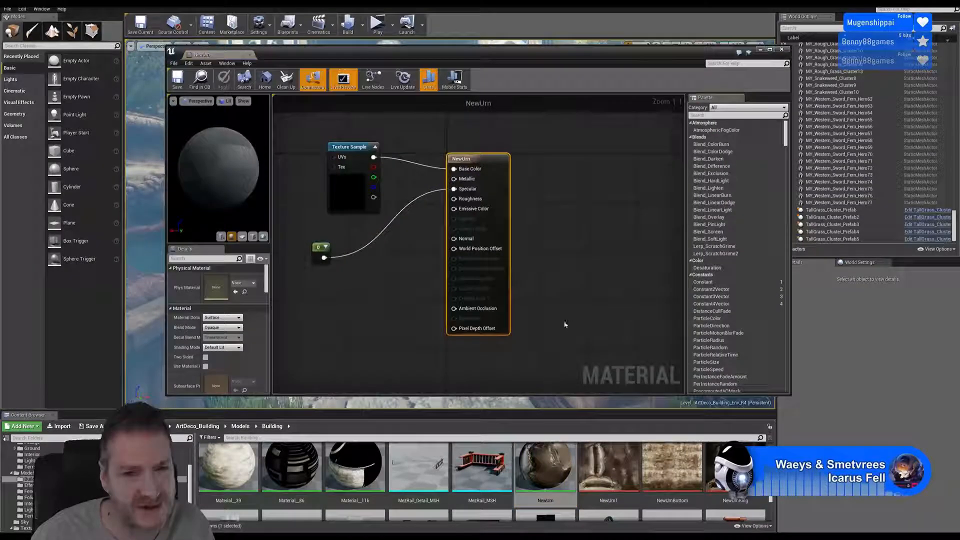
{"action": "left_click", "coordinate": [782, 49]}
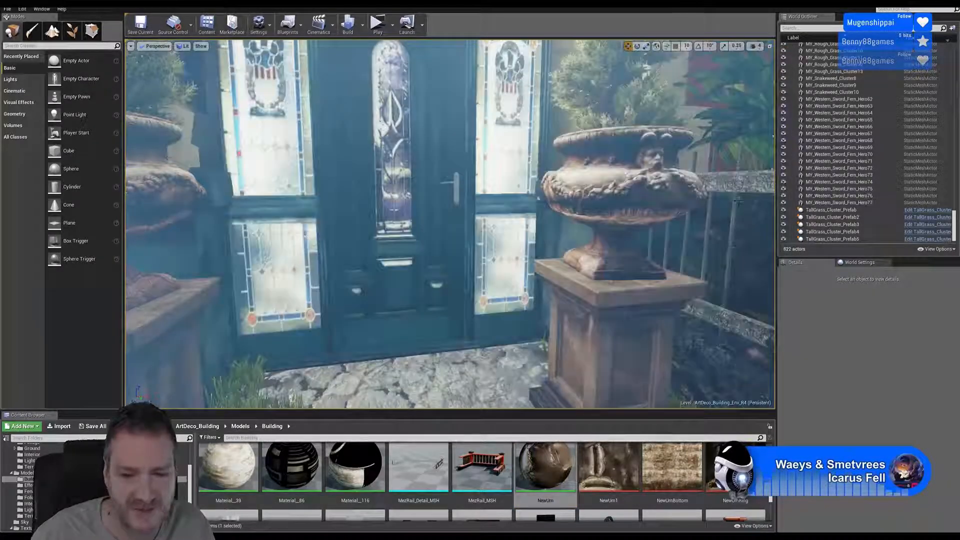
{"action": "left_click", "coordinate": [545, 471]}
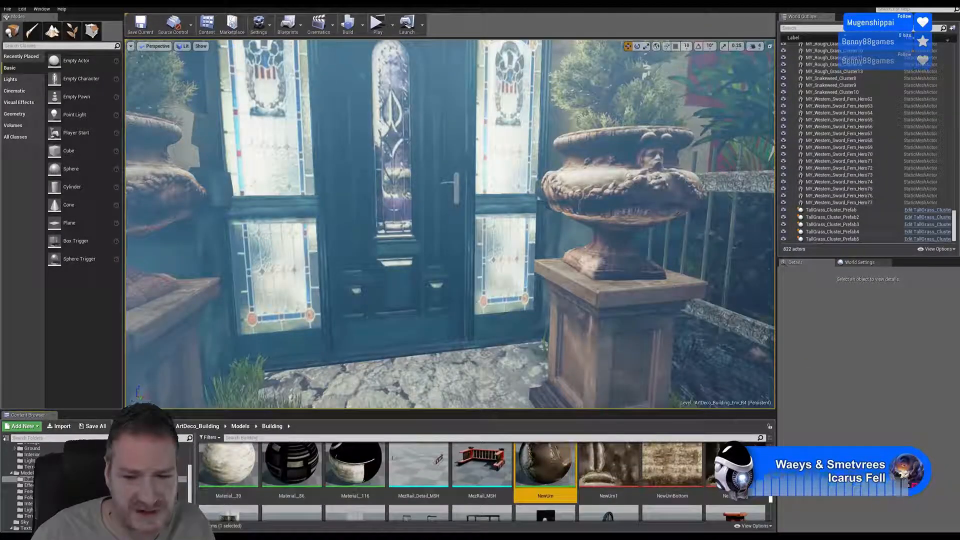
- Open Material__25 from the Building folder, check which texture its Texture Sample uses, and close it without applying changes
{"action": "mouse_move", "coordinate": [771, 492]}
{"action": "left_mouse_down"}
{"action": "mouse_move", "coordinate": [771, 510]}
{"action": "mouse_move", "coordinate": [772, 494]}
{"action": "left_mouse_up"}
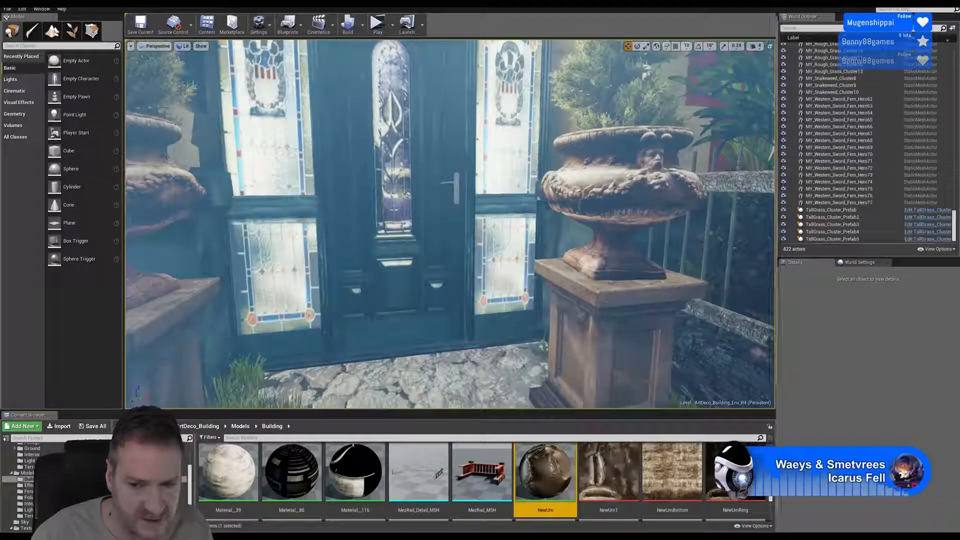
{"action": "scroll", "coordinate": [450, 474], "scroll_direction": "up", "scroll_amount": 2}
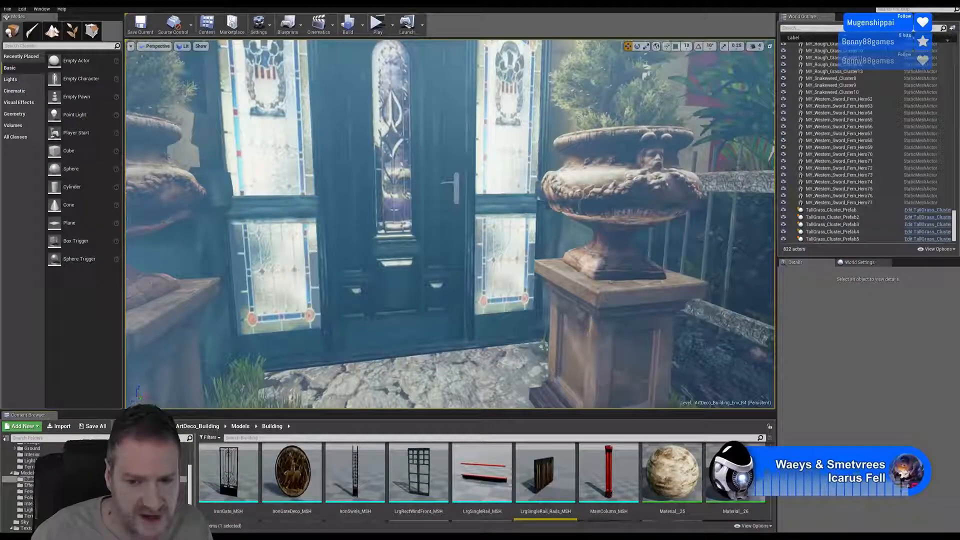
{"action": "double_click", "coordinate": [671, 472]}
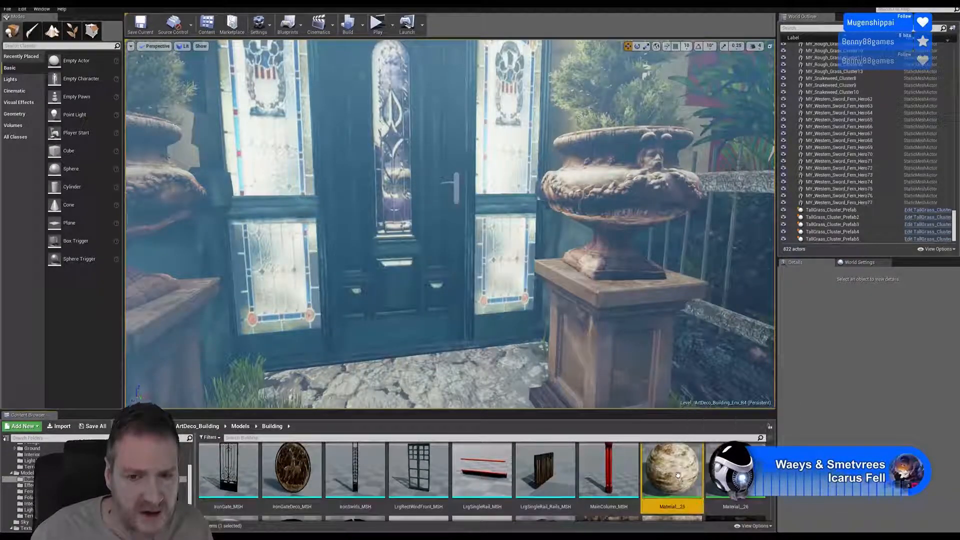
{"action": "left_click", "coordinate": [350, 131]}
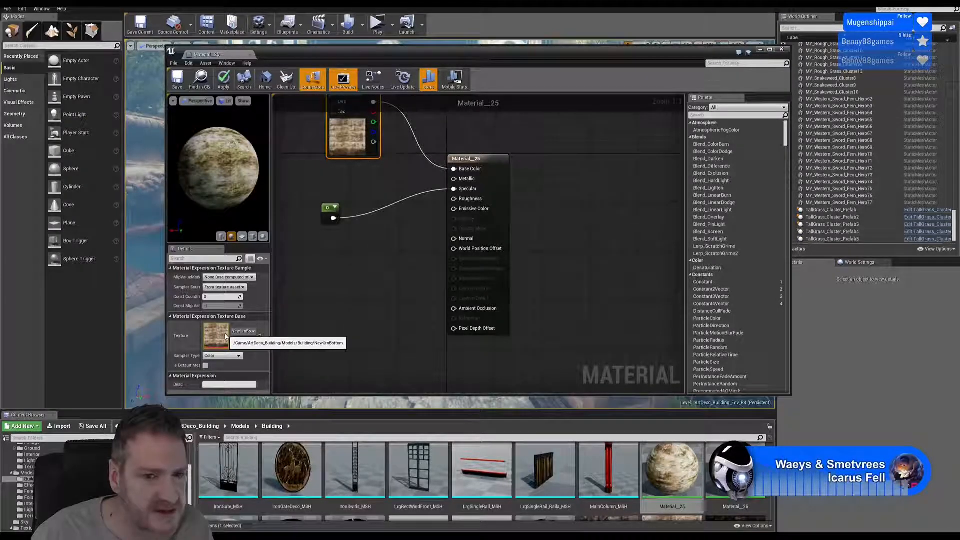
{"action": "left_click", "coordinate": [783, 49]}
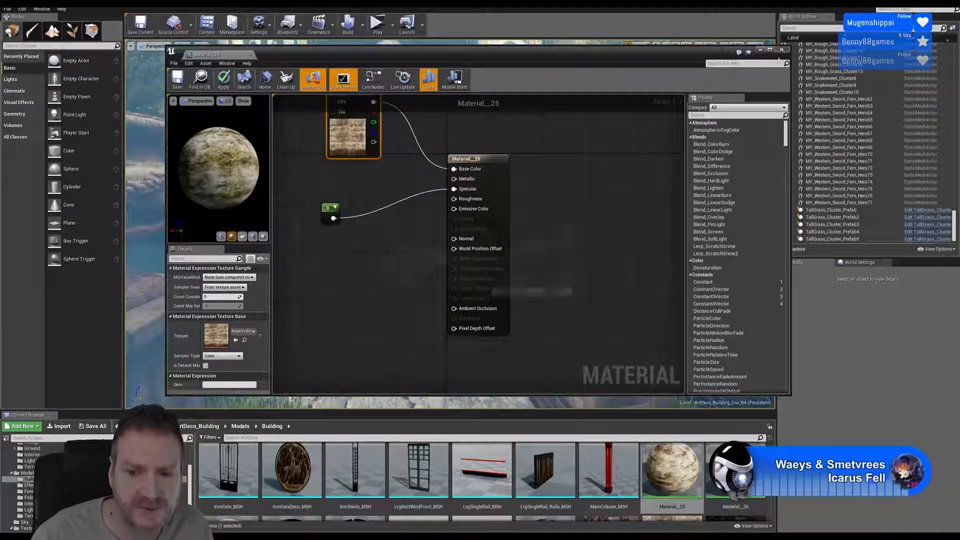
{"action": "left_click", "coordinate": [563, 292]}
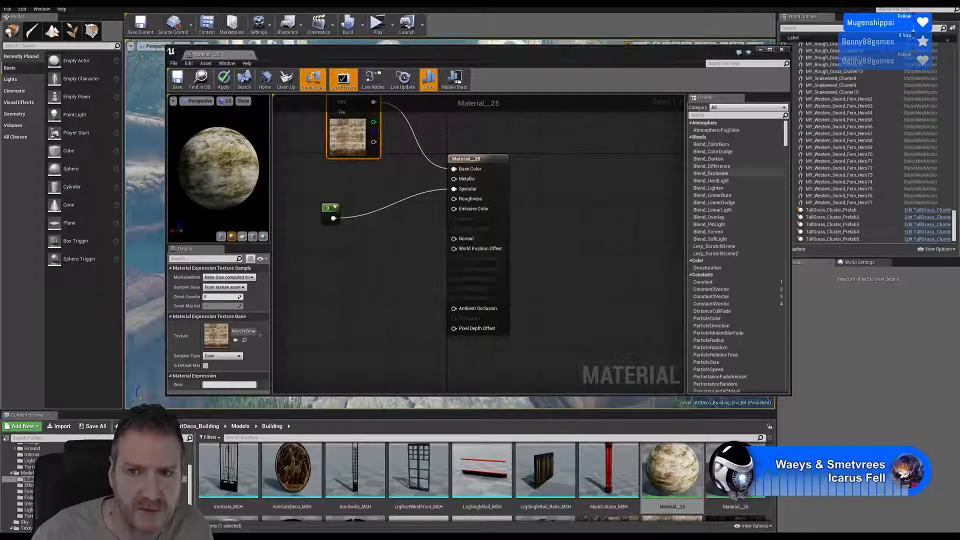
{"action": "left_click", "coordinate": [783, 49]}
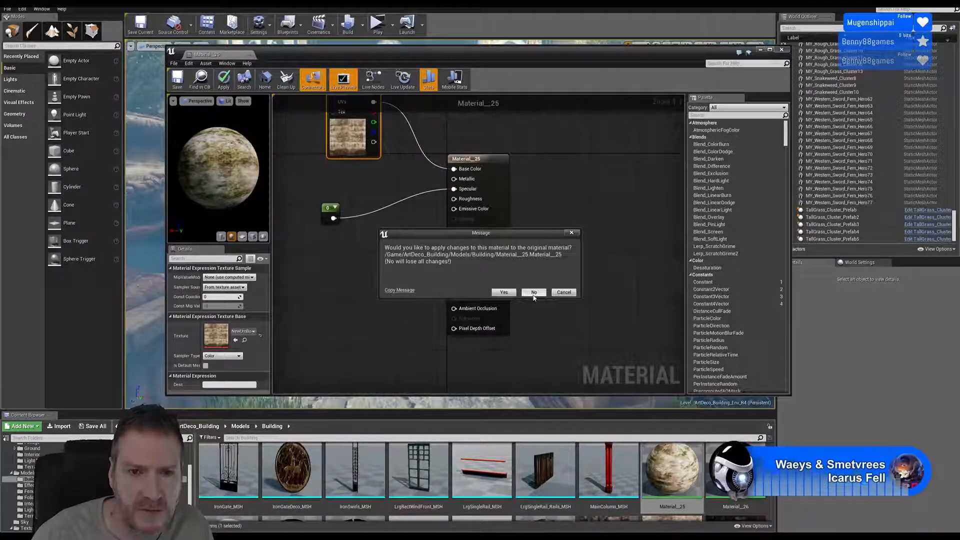
{"action": "left_click", "coordinate": [534, 293]}
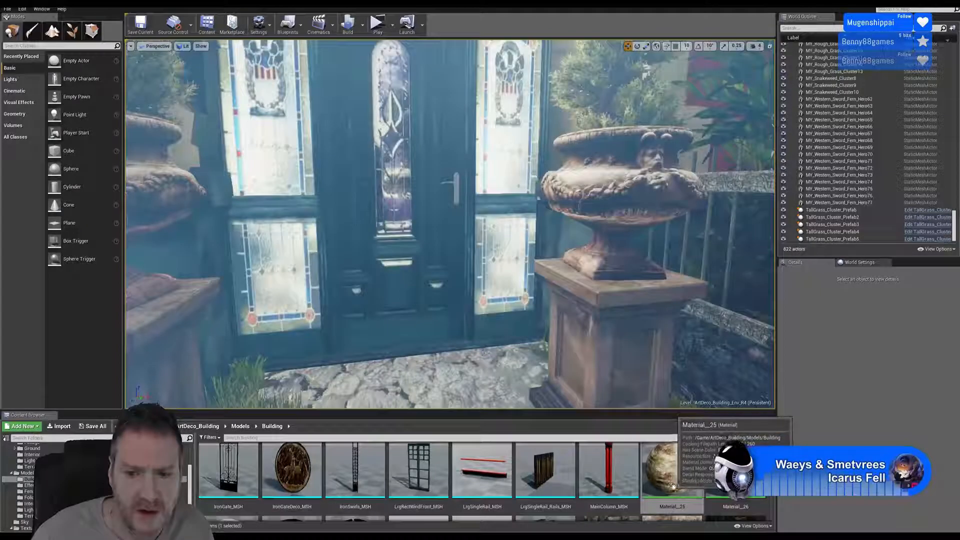
- Rename Material__25 in the Building folder as NewUrnBottom_MAT
{"action": "right_click", "coordinate": [669, 485]}
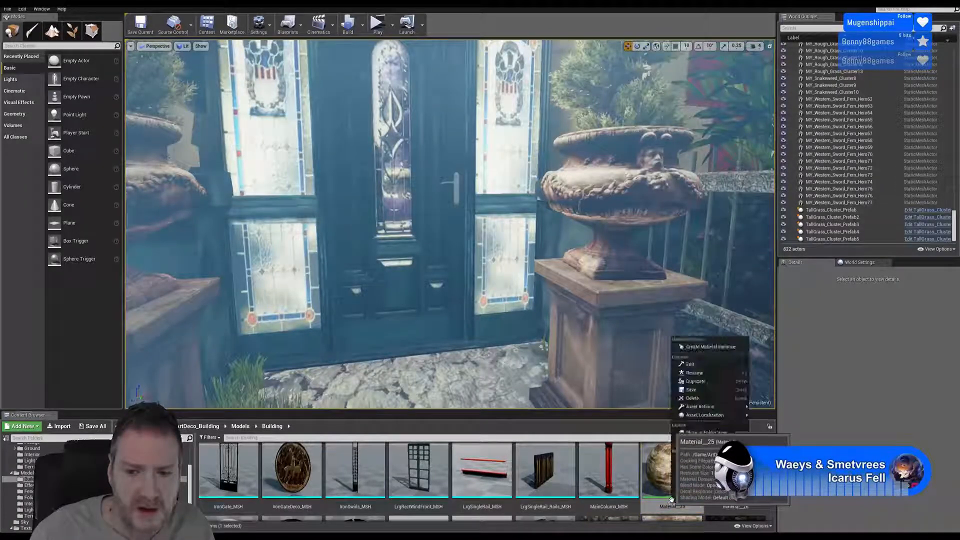
{"action": "left_click", "coordinate": [706, 374]}
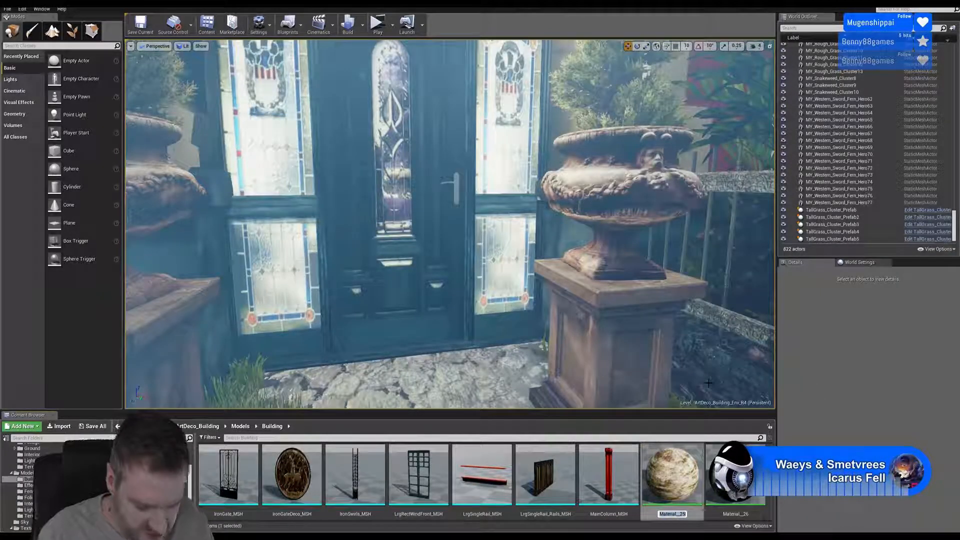
{"action": "type", "text": "NewUrn"}
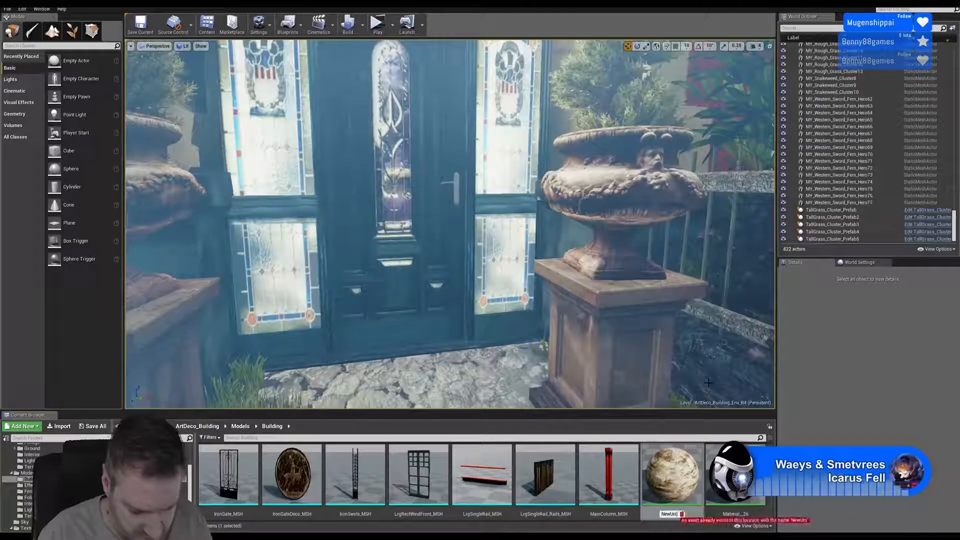
{"action": "type", "text": "Battom_"}
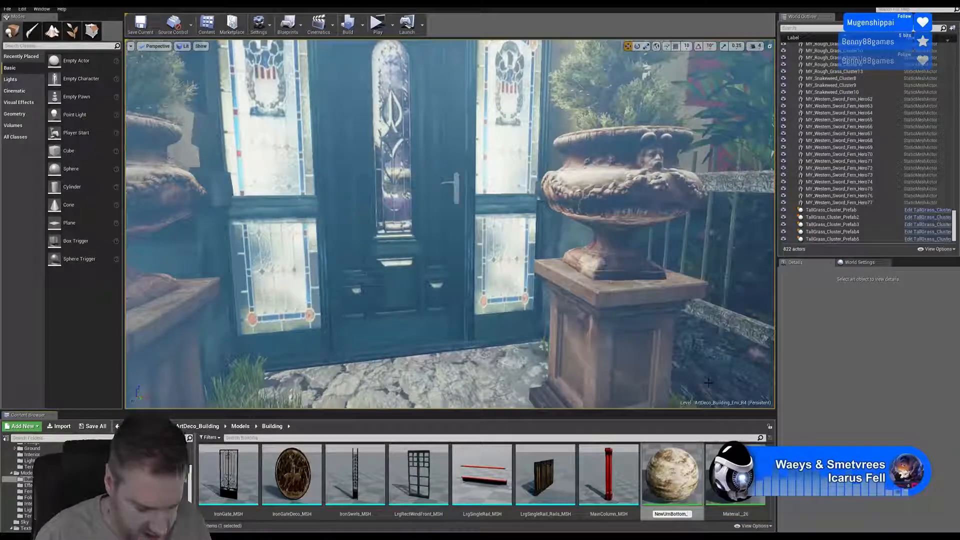
{"action": "type", "text": "MAT"}
{"action": "key", "text": "Return"}
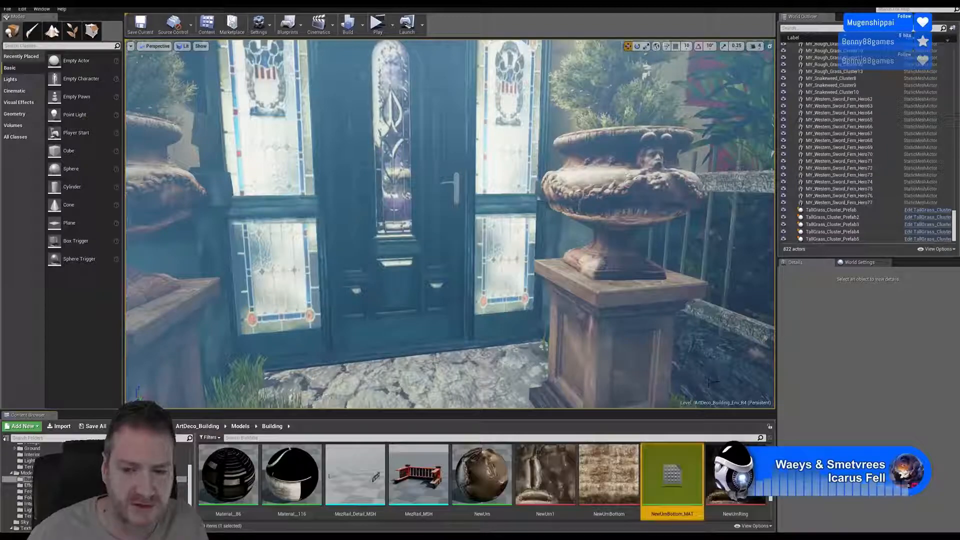
- Open Material__116, check the name of the texture assigned to its Texture Sample node, and close the material
{"action": "double_click", "coordinate": [291, 474]}
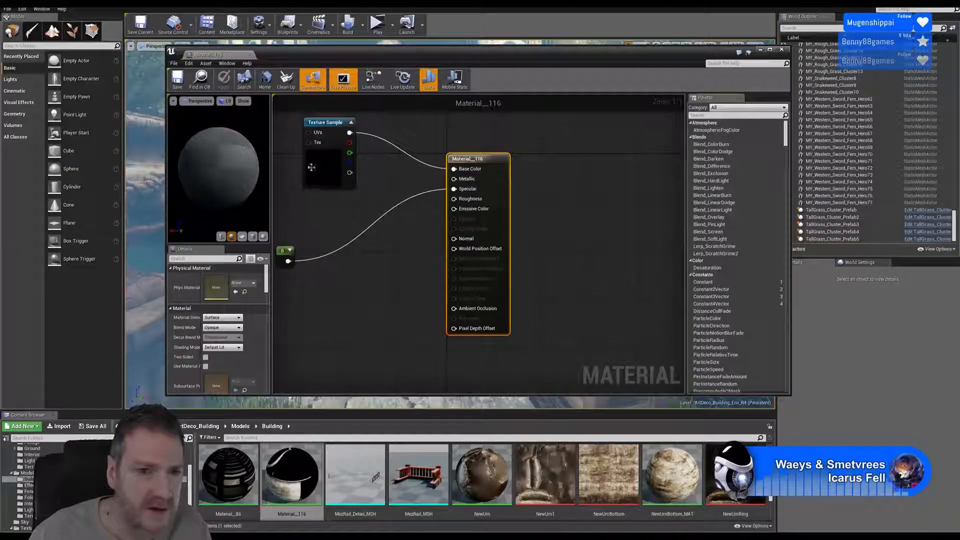
{"action": "left_click", "coordinate": [311, 167]}
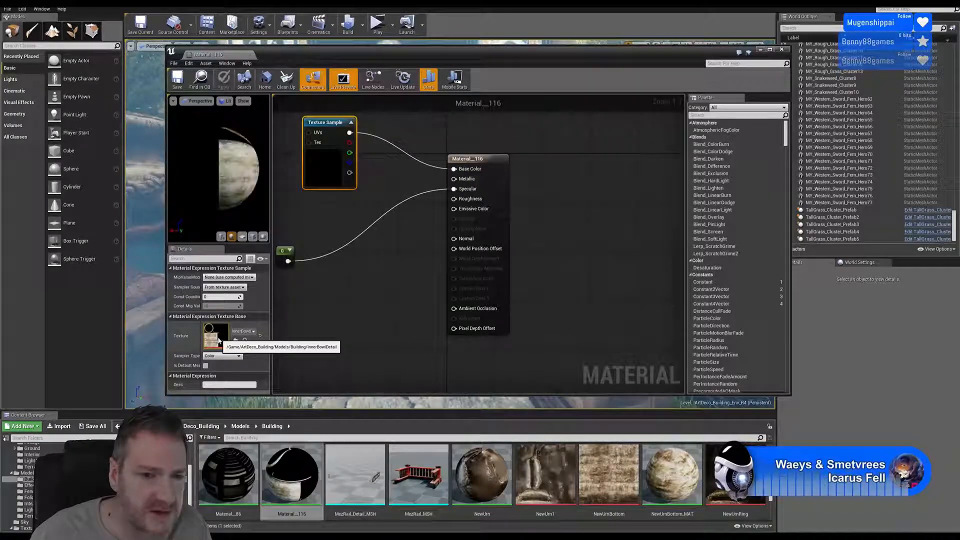
{"action": "left_click", "coordinate": [781, 50]}
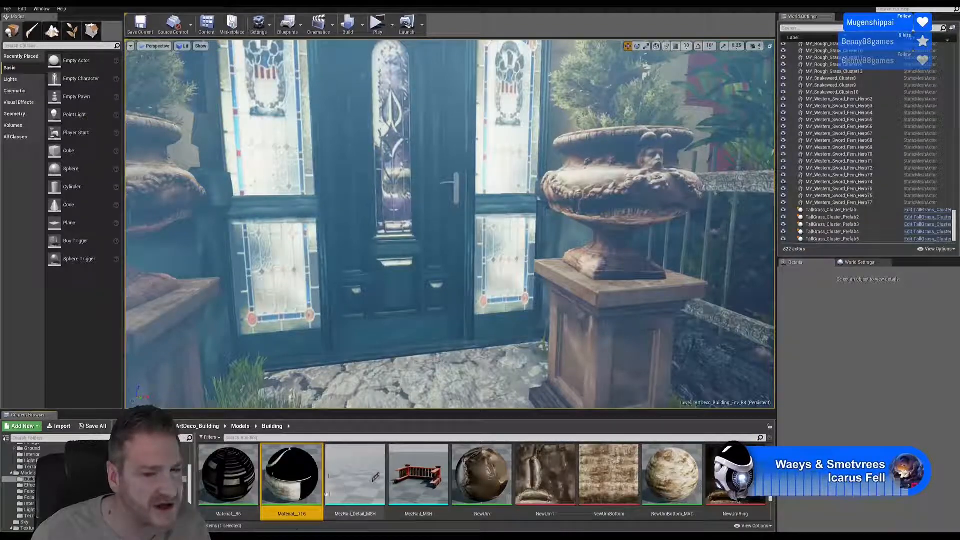
{"action": "double_click", "coordinate": [295, 495]}
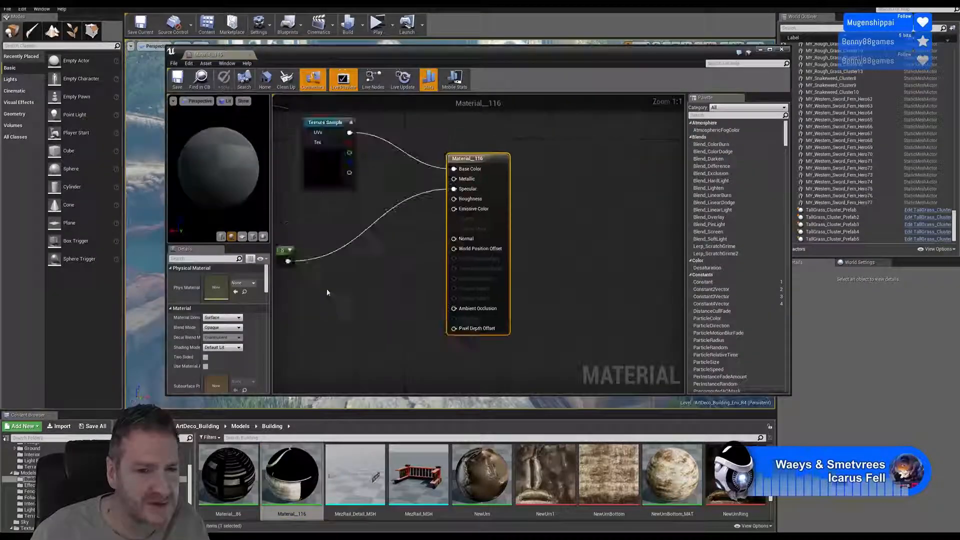
{"action": "left_click", "coordinate": [320, 170]}
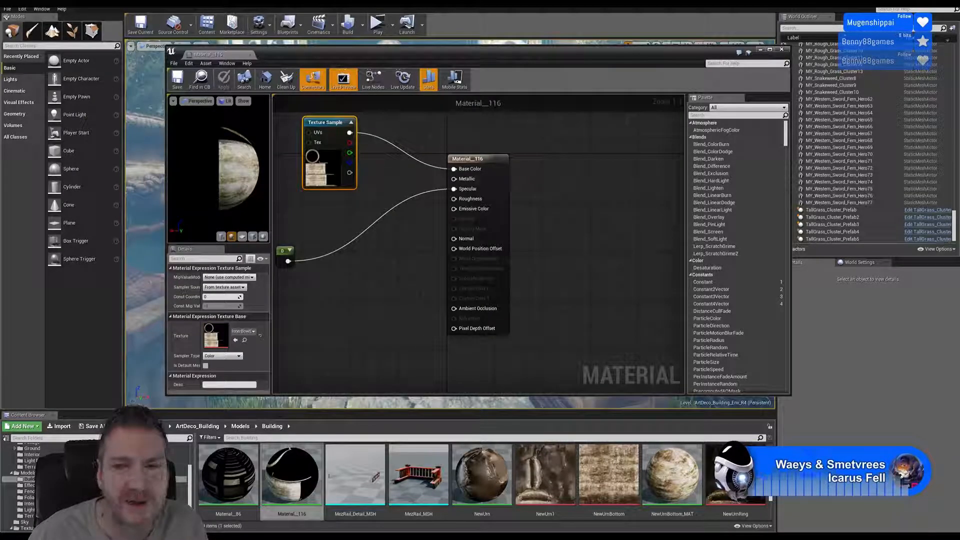
{"action": "left_click", "coordinate": [781, 49]}
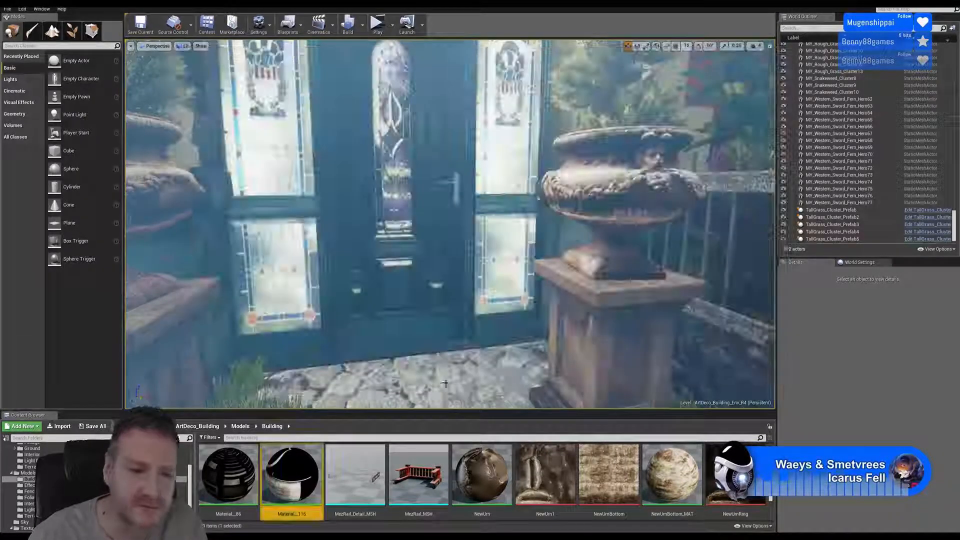
- Rename Material__116 in the Building folder as InnerBowlDetail_MAT
{"action": "right_click", "coordinate": [298, 499]}
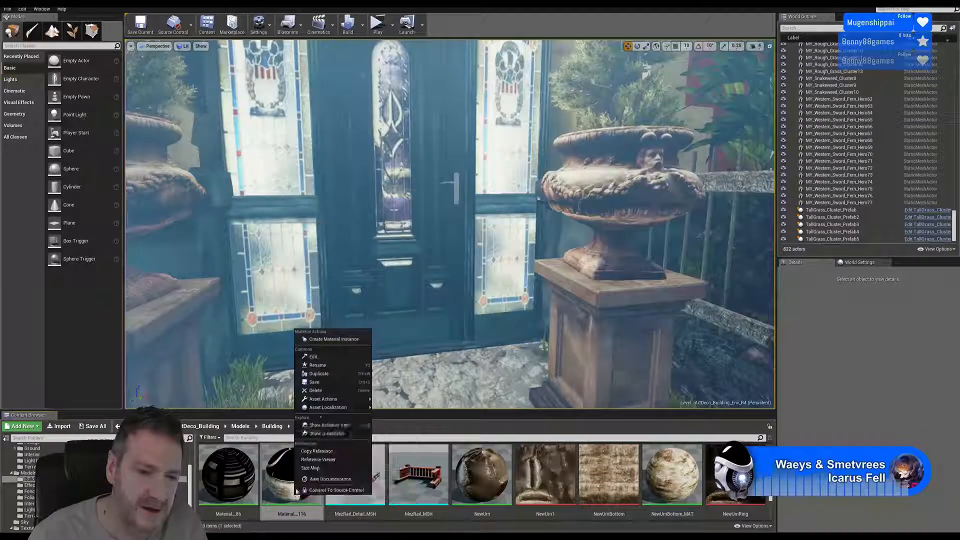
{"action": "left_click", "coordinate": [322, 367]}
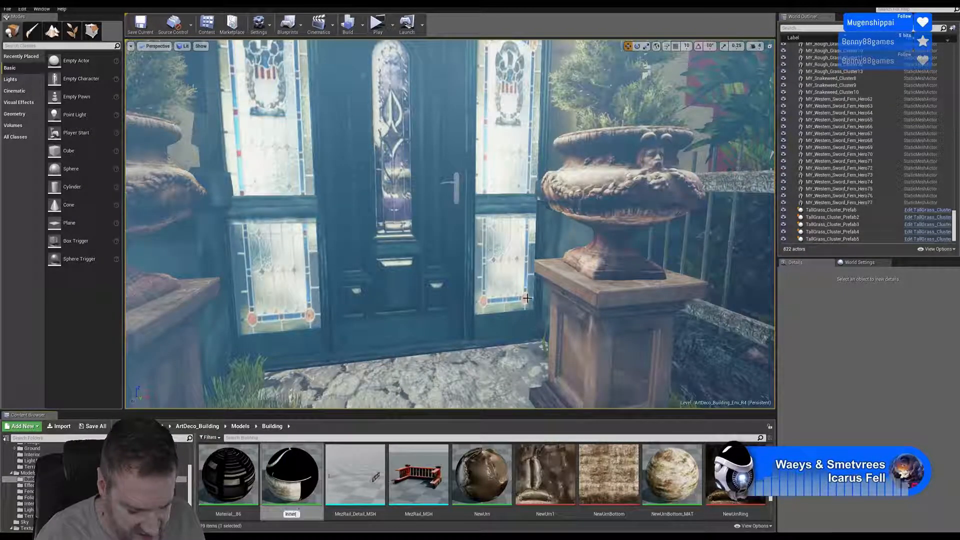
{"action": "type", "text": "InnerBowl"}
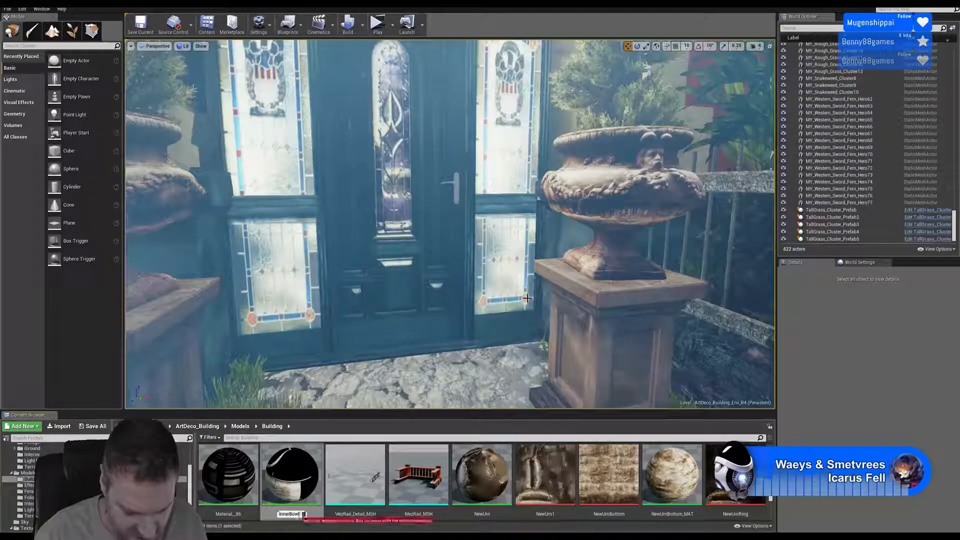
{"action": "type", "text": "Detail"}
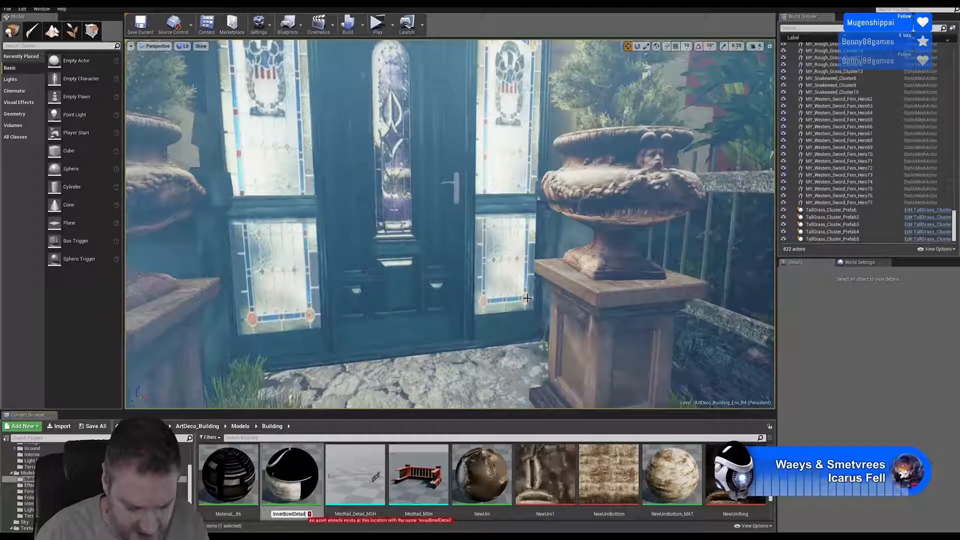
{"action": "type", "text": "_MAT"}
{"action": "key", "text": "Return"}
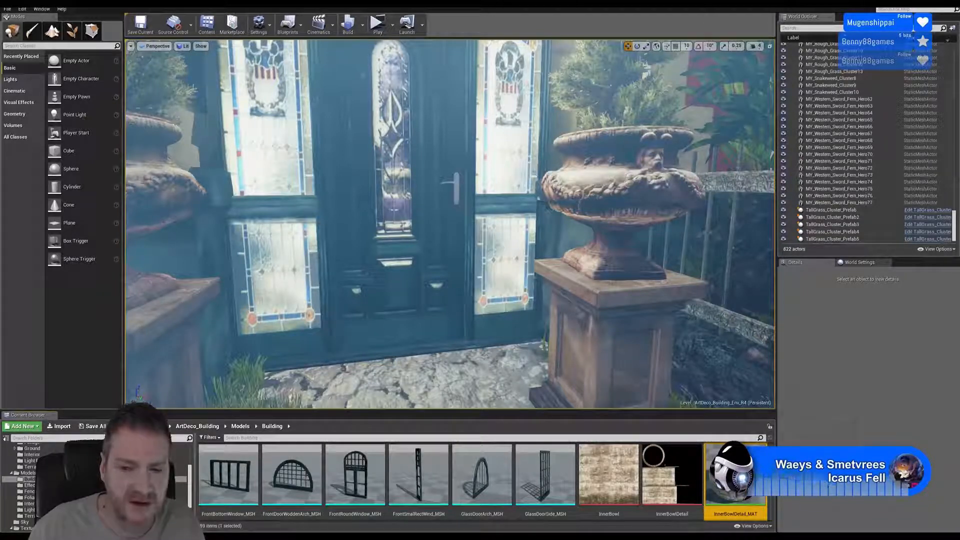
- Open Material__86 from the Building folder, check which texture its Texture Sample uses, and close the material
{"action": "scroll", "coordinate": [459, 480], "scroll_direction": "up", "scroll_amount": 5}
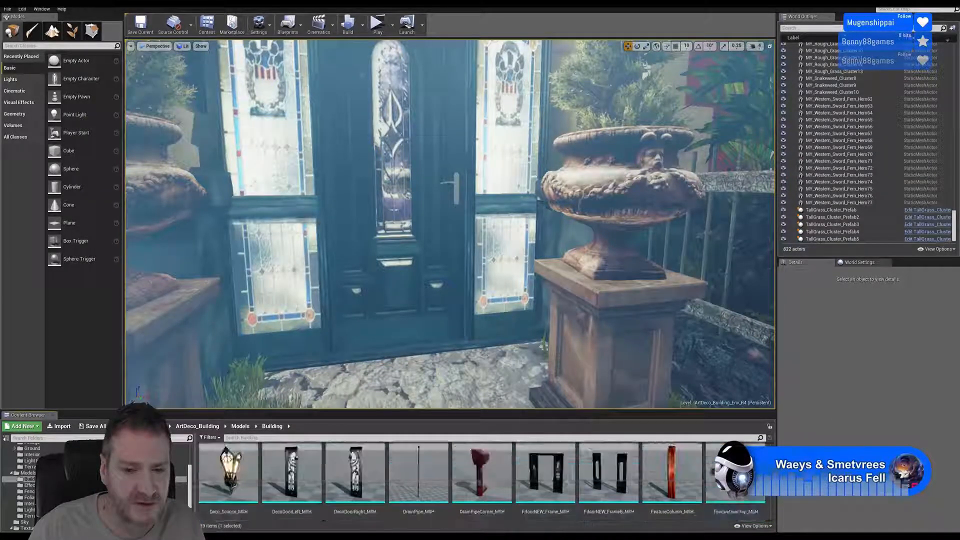
{"action": "scroll", "coordinate": [459, 480], "scroll_direction": "up", "scroll_amount": 3}
{"action": "scroll", "coordinate": [459, 480], "scroll_direction": "down", "scroll_amount": 4}
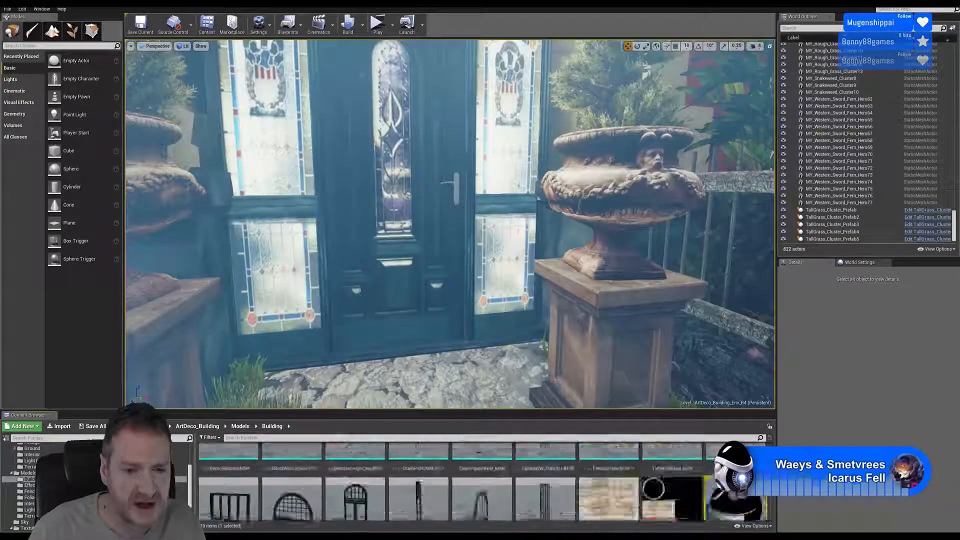
{"action": "scroll", "coordinate": [459, 480], "scroll_direction": "down", "scroll_amount": 5}
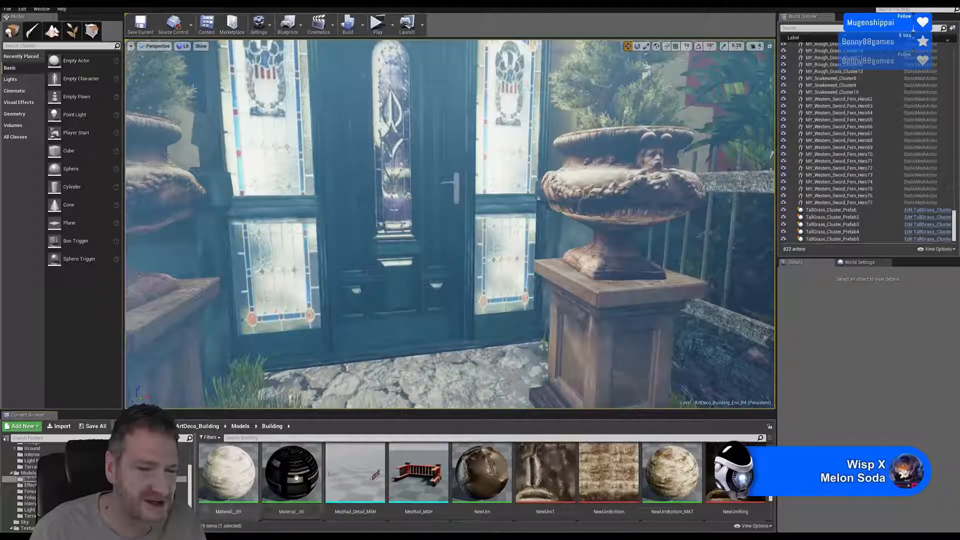
{"action": "double_click", "coordinate": [300, 474]}
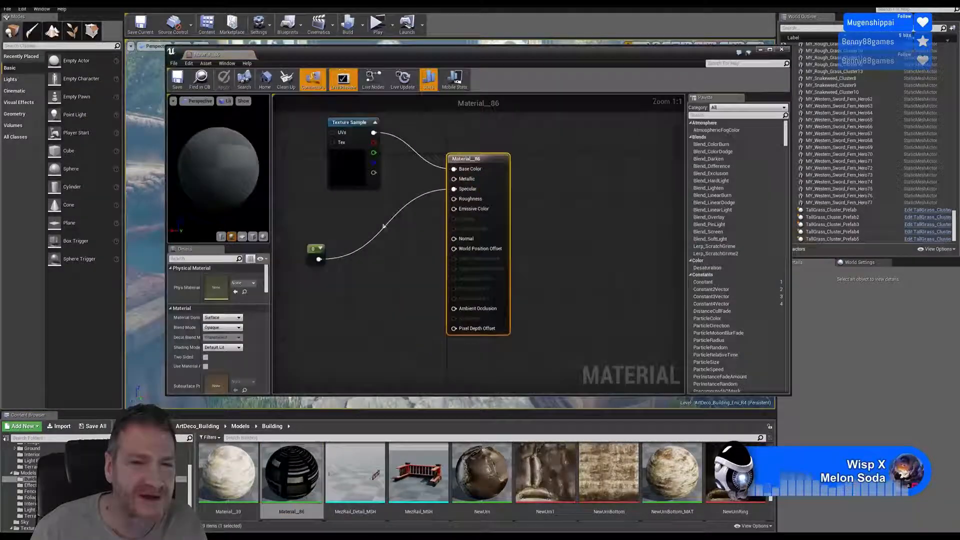
{"action": "left_click", "coordinate": [355, 170]}
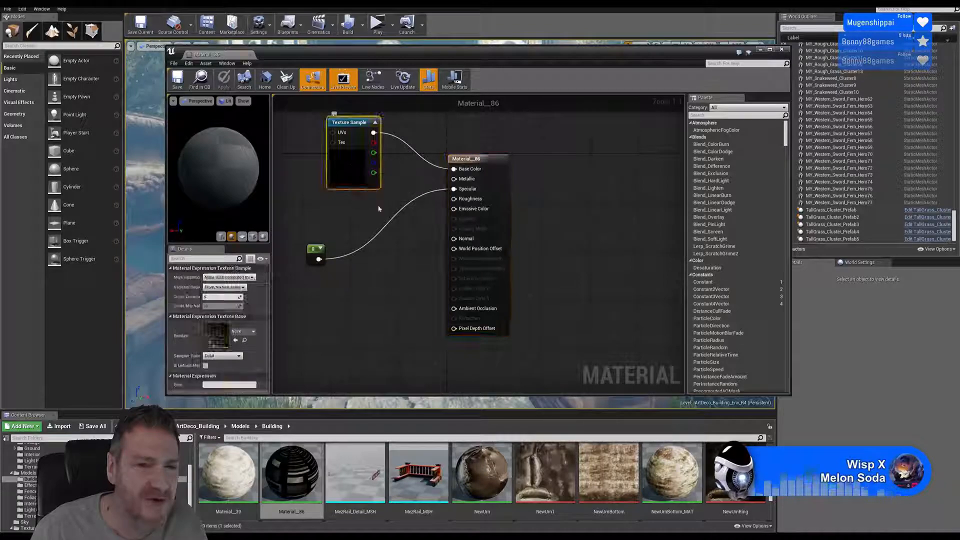
{"action": "left_click", "coordinate": [781, 49]}
- Rename Material__86 in the Building folder as PedistalBase_MAT
{"action": "right_click", "coordinate": [297, 488]}
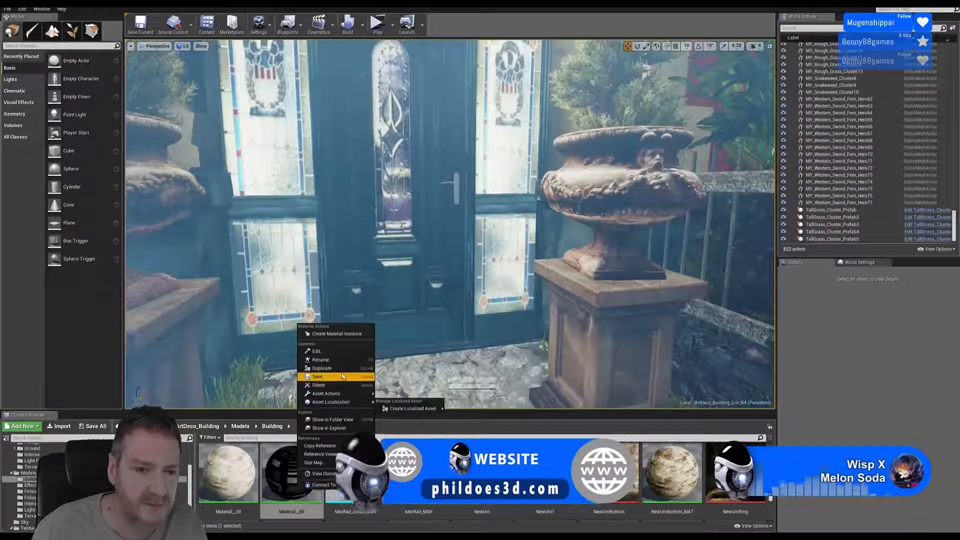
{"action": "left_click", "coordinate": [322, 359]}
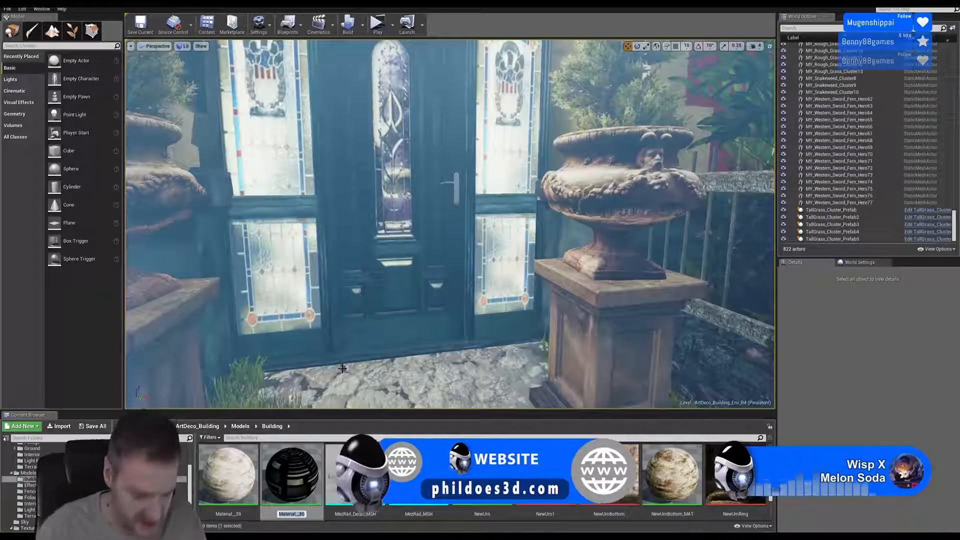
{"action": "type", "text": "Base_MAT"}
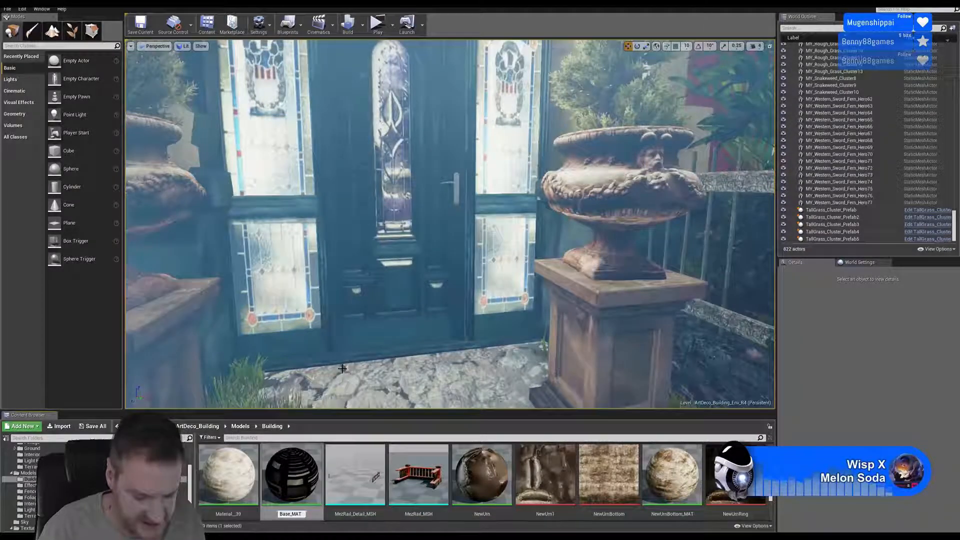
{"action": "type", "text": "Pedistal"}
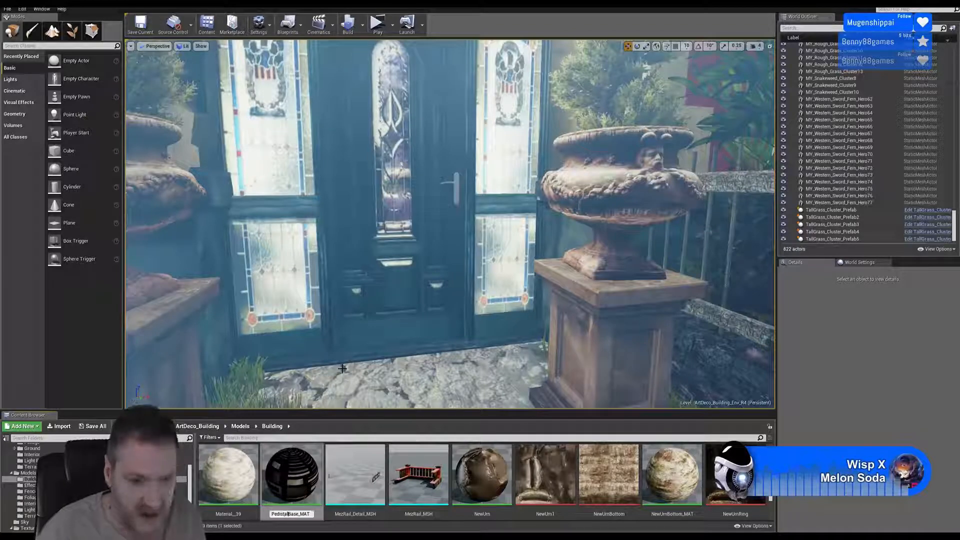
{"action": "key", "text": "Return"}
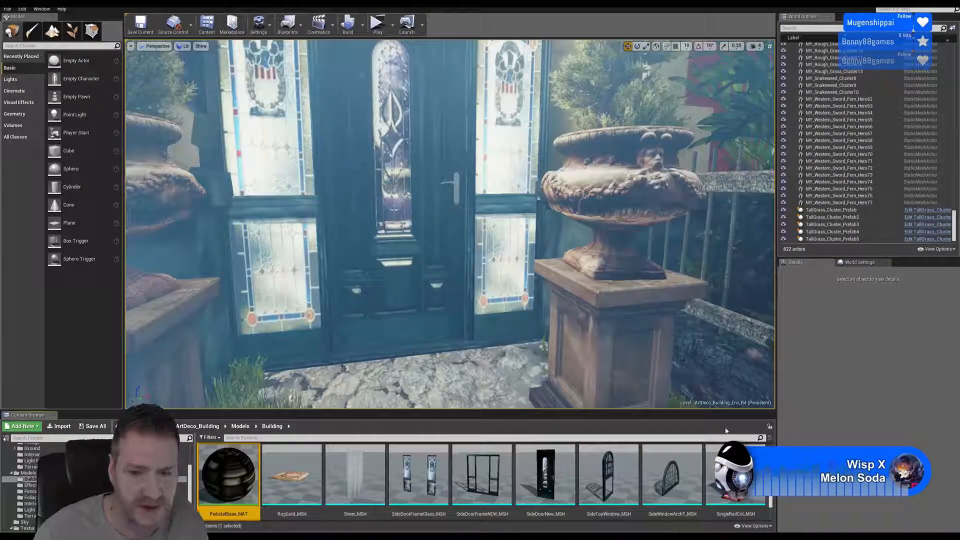
- Rename the NewUrn material in the Building folder as NewUrn_MAT
{"action": "left_click_drag", "start_coordinate": [771, 499], "coordinate": [770, 498]}
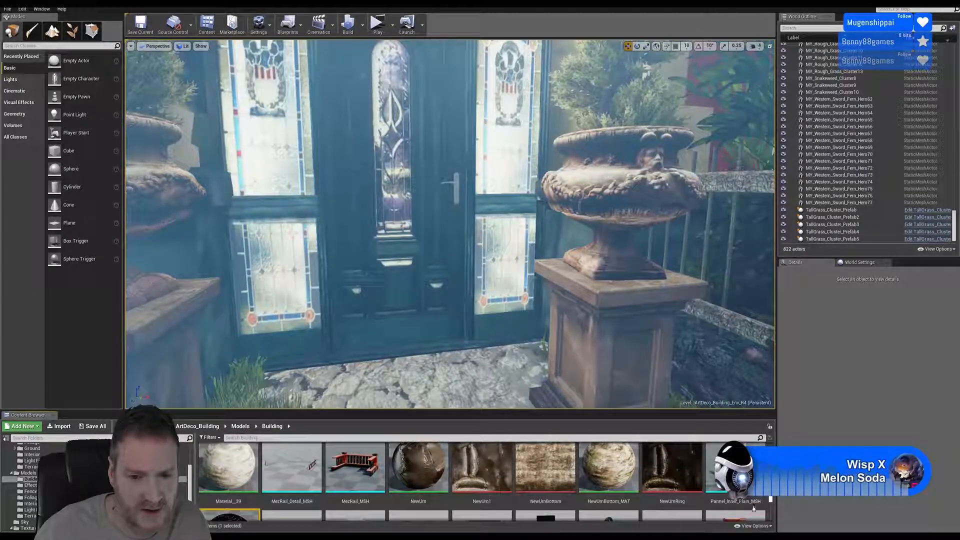
{"action": "left_click", "coordinate": [431, 470]}
{"action": "right_click", "coordinate": [431, 470]}
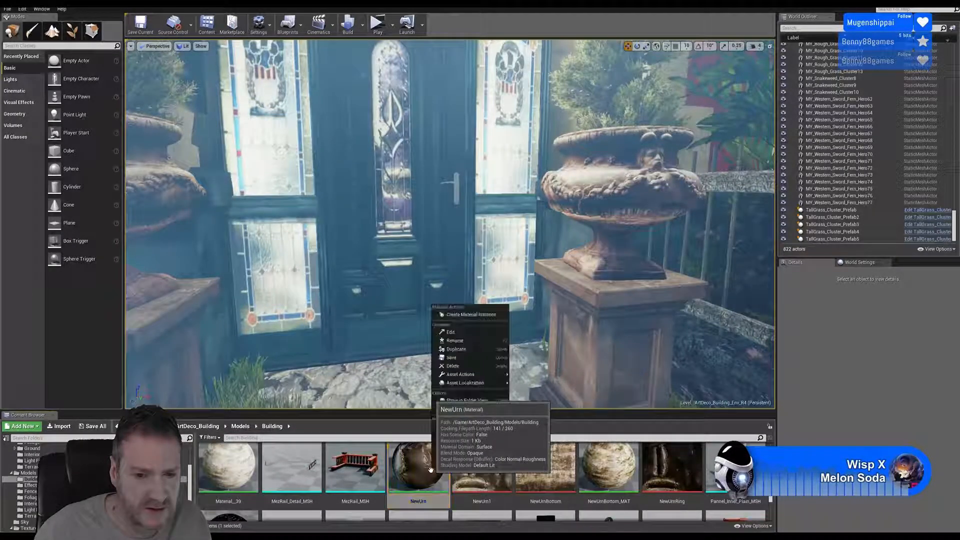
{"action": "left_click", "coordinate": [468, 351]}
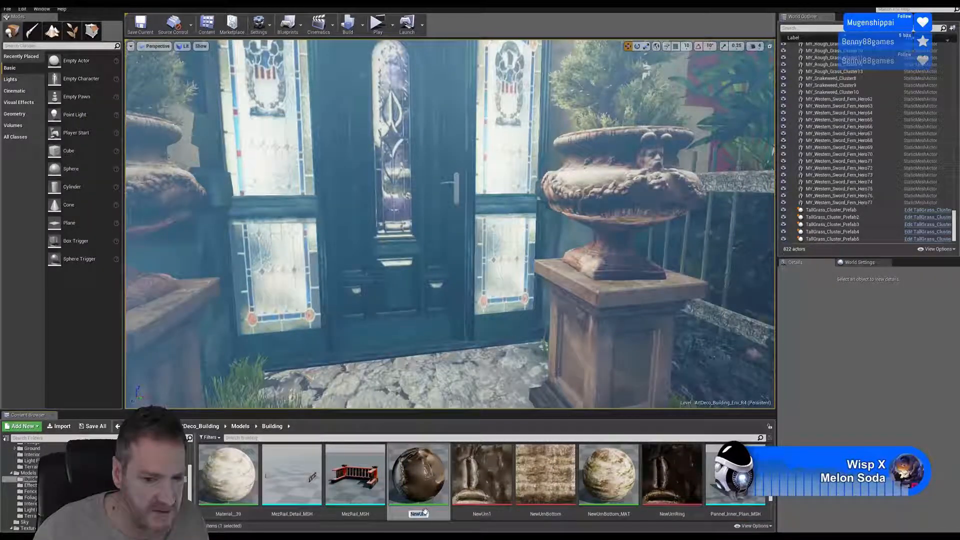
{"action": "key", "text": "Return"}
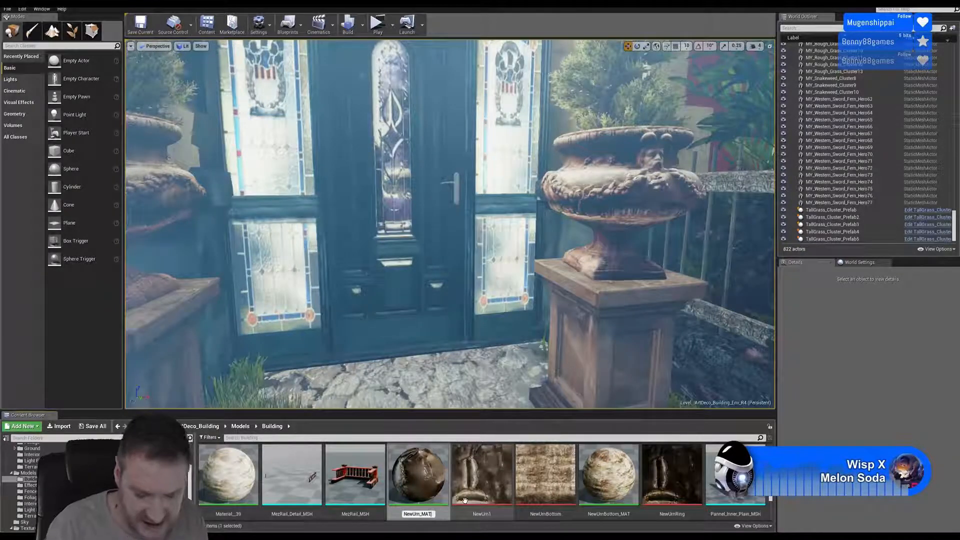
{"action": "key", "text": "Return"}
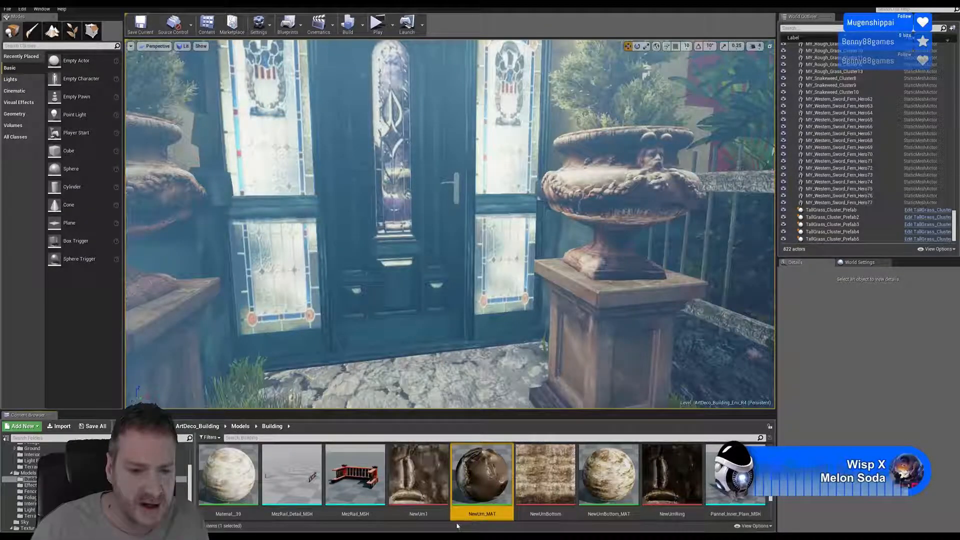
- Open Material__39, check the name of the texture assigned to its Texture Sample node, and close the material
{"action": "double_click", "coordinate": [228, 475]}
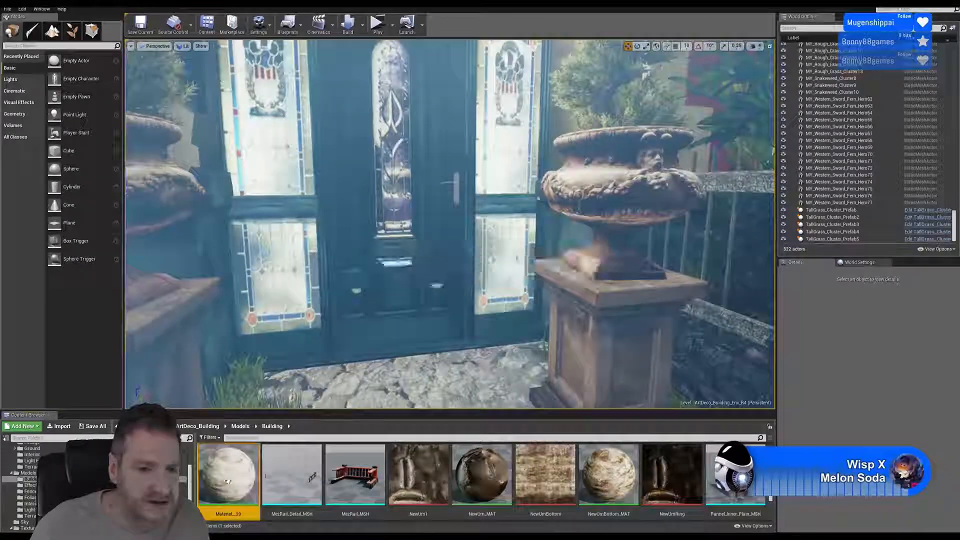
{"action": "left_click", "coordinate": [357, 199]}
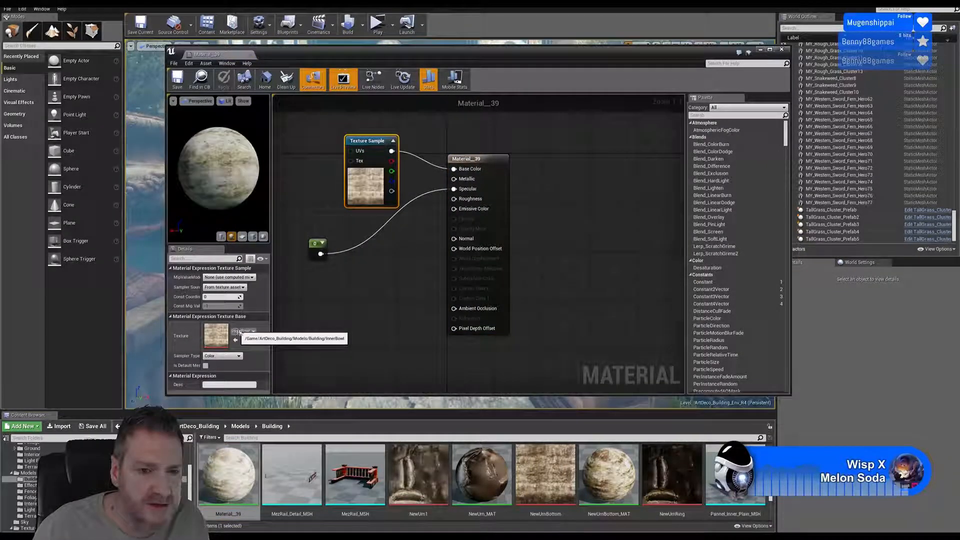
{"action": "left_click", "coordinate": [782, 49]}
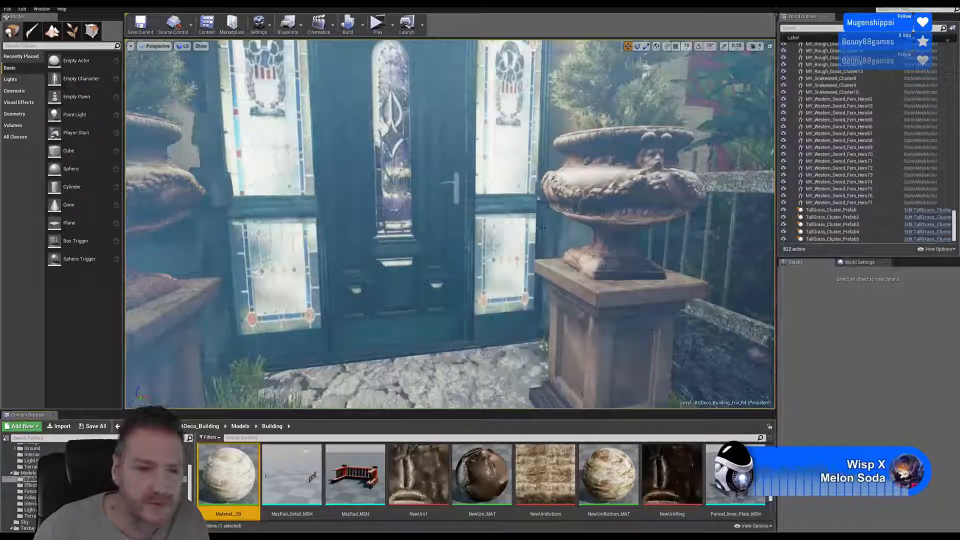
- Rename Material__39 in the Building folder as InnerBowl_MAT
{"action": "right_click", "coordinate": [240, 474]}
{"action": "left_click", "coordinate": [263, 353]}
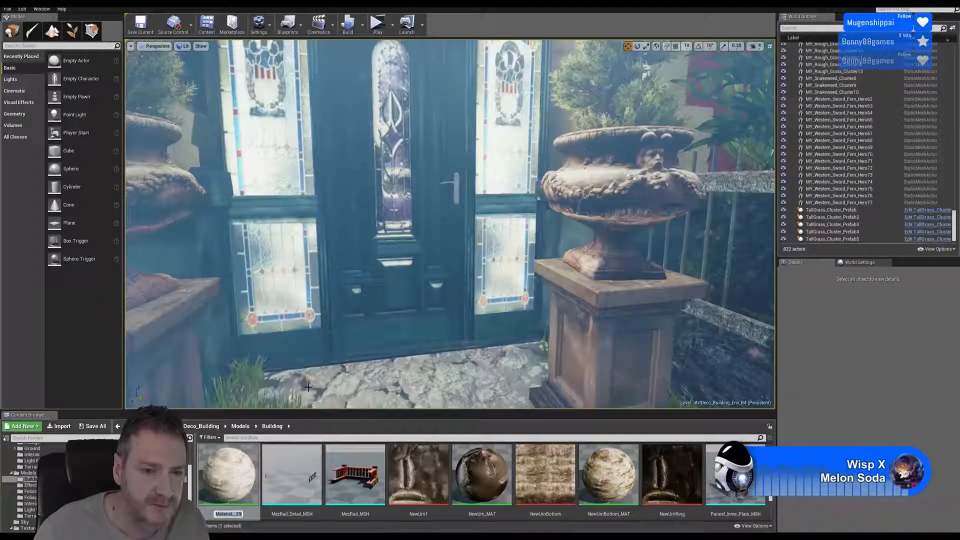
{"action": "type", "text": "InnerBowl_MAT"}
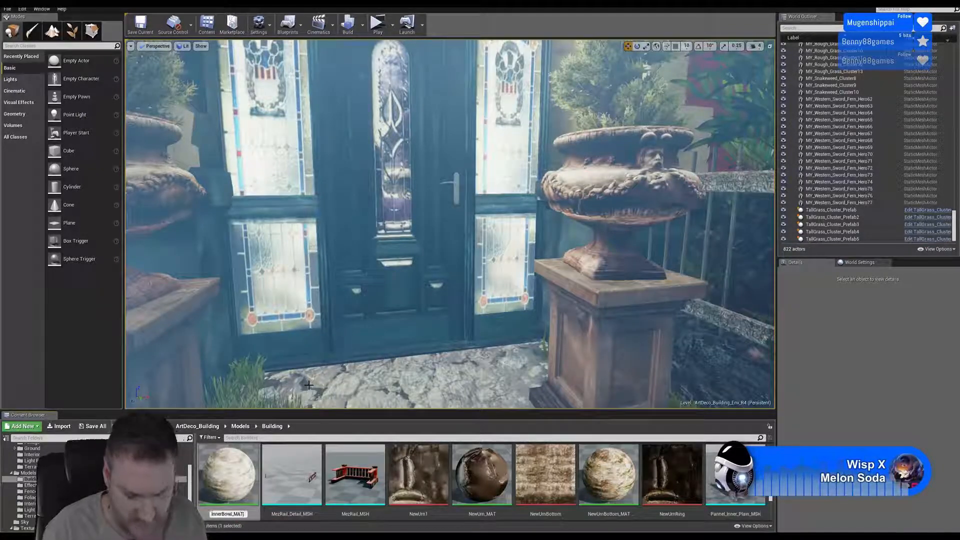
{"action": "key", "text": "Return"}
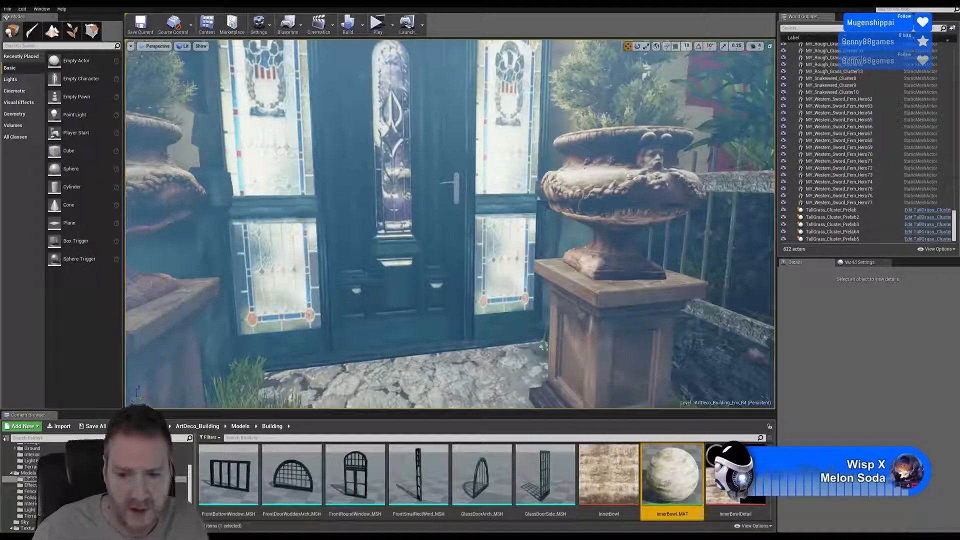
- Select InnerBowlDetail_MAT together with InnerBowl_MAT in the Building folder
{"action": "scroll", "coordinate": [483, 480], "scroll_direction": "up", "scroll_amount": 6}
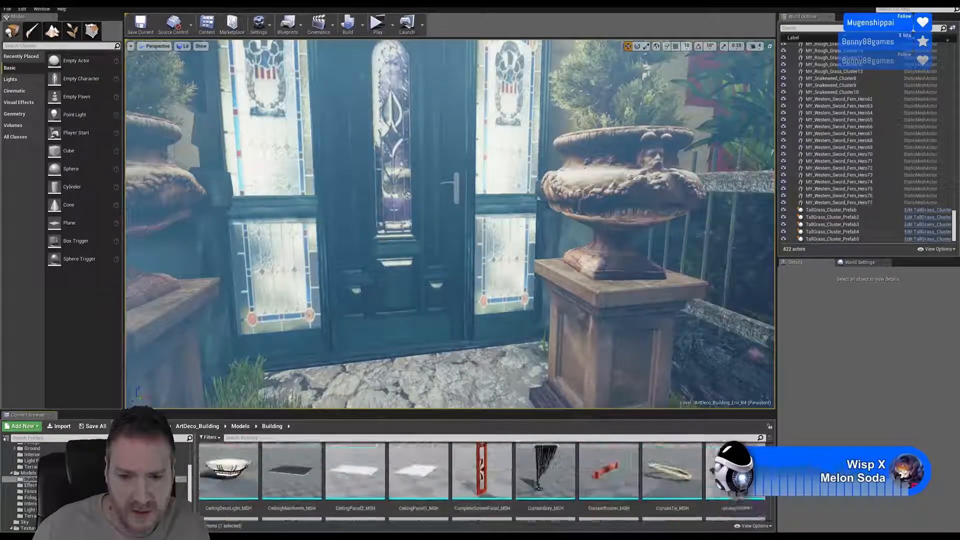
{"action": "scroll", "coordinate": [483, 482], "scroll_direction": "down", "scroll_amount": 8}
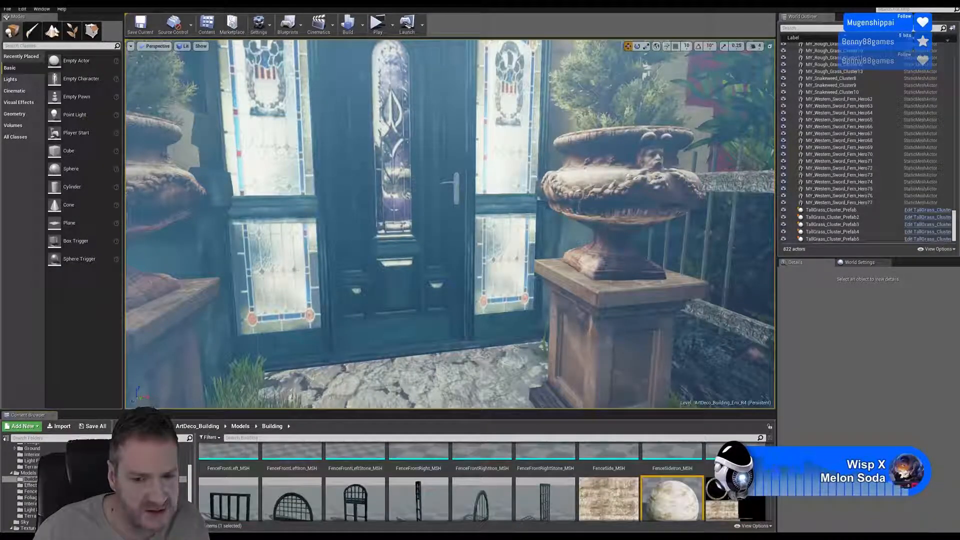
{"action": "scroll", "coordinate": [482, 480], "scroll_direction": "down", "scroll_amount": 3}
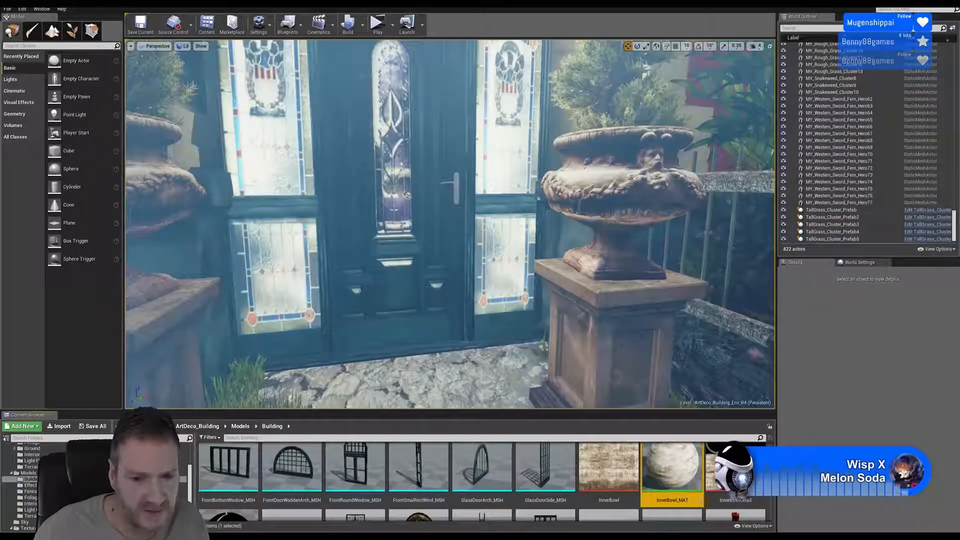
{"action": "scroll", "coordinate": [255, 511], "scroll_direction": "down", "scroll_amount": 2}
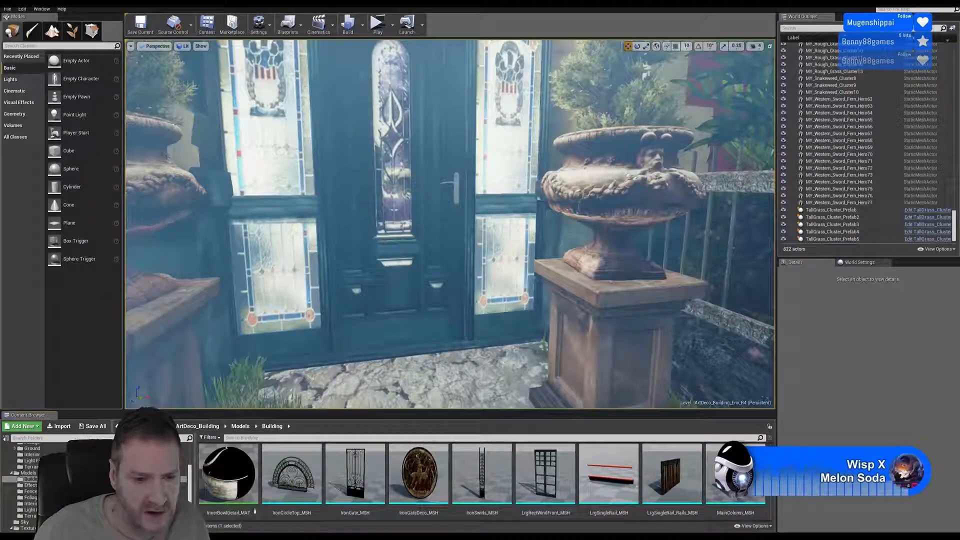
{"action": "left_click", "coordinate": [255, 511], "text": "ctrl"}
- Open Material__26 from the Building folder, check which texture its Texture Sample uses, and close the material
{"action": "scroll", "coordinate": [254, 500], "scroll_direction": "down", "scroll_amount": 1}
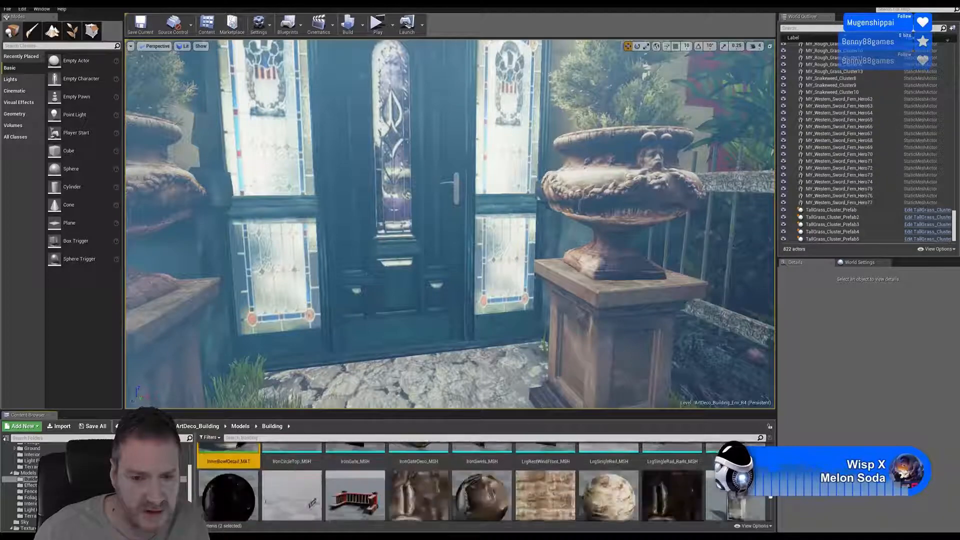
{"action": "scroll", "coordinate": [240, 477], "scroll_direction": "down", "scroll_amount": 3}
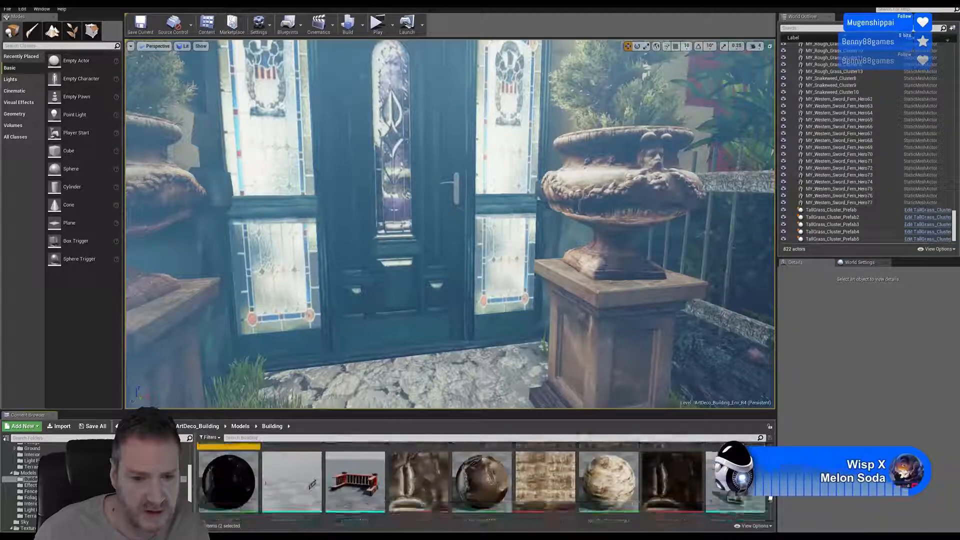
{"action": "double_click", "coordinate": [239, 476]}
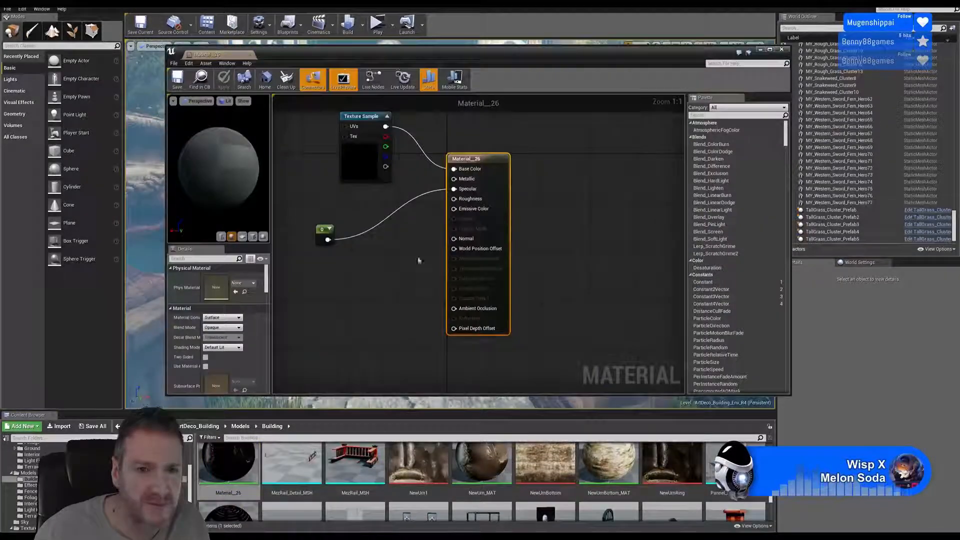
{"action": "left_click", "coordinate": [367, 165]}
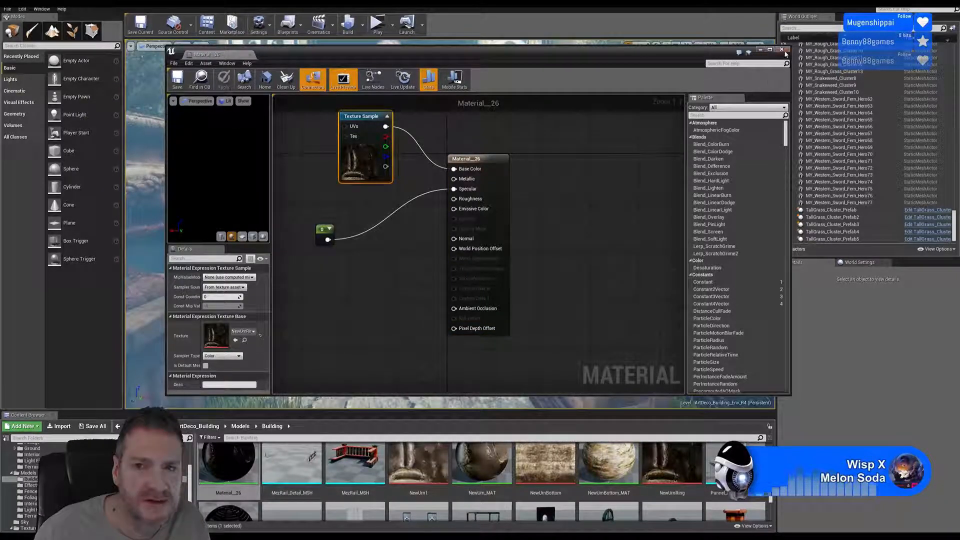
{"action": "left_click", "coordinate": [783, 50]}
- Rename Material__26 in the Building folder as NewUrnRing_MAT
{"action": "right_click", "coordinate": [232, 470]}
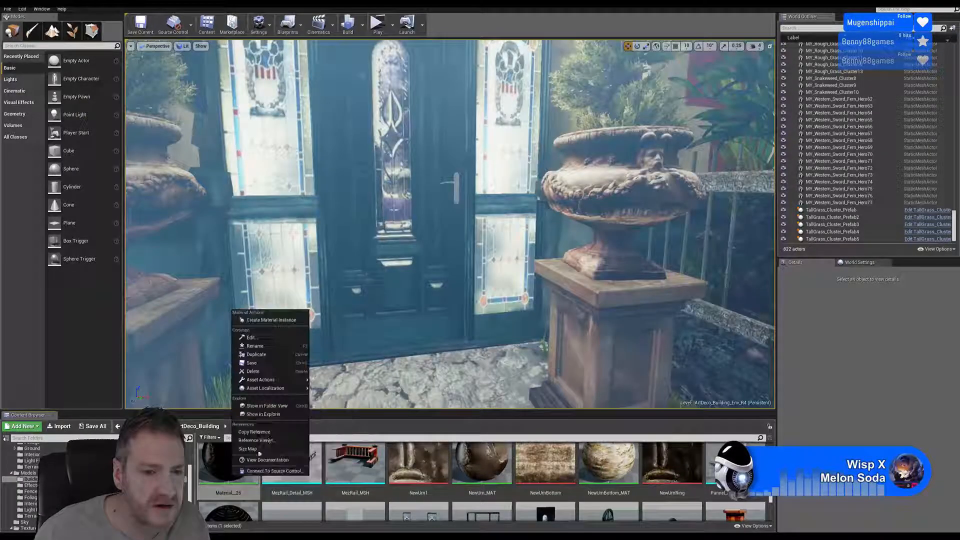
{"action": "left_click", "coordinate": [255, 346]}
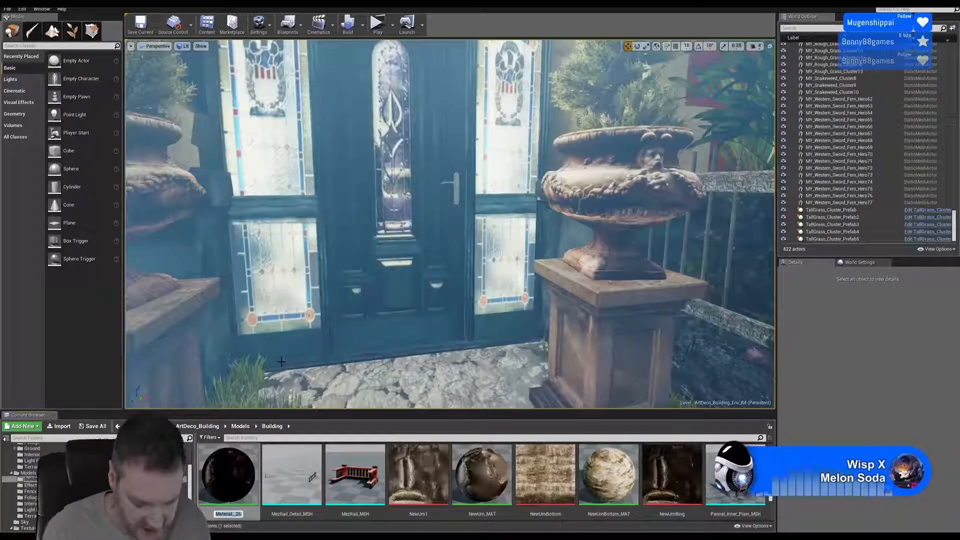
{"action": "type", "text": "NewUrn"}
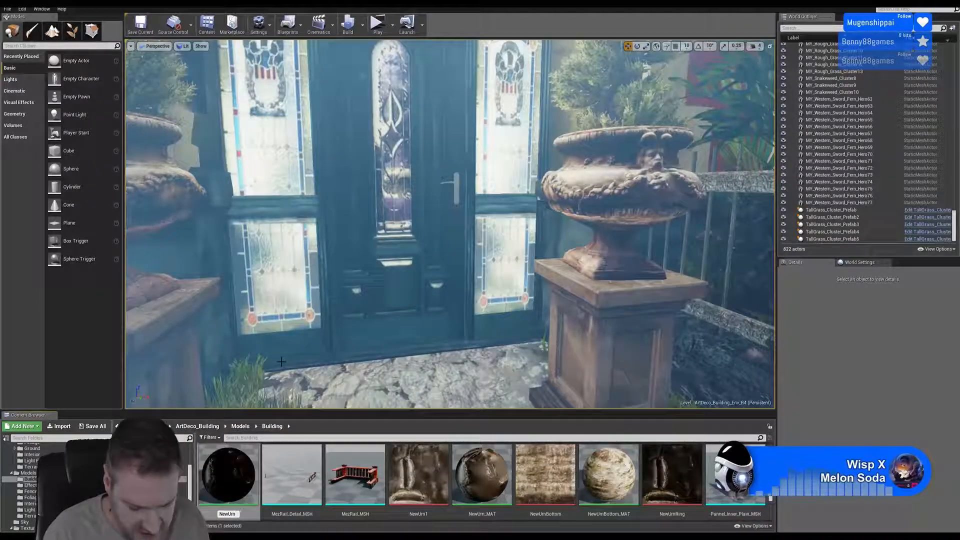
{"action": "type", "text": "Ring_MA"}
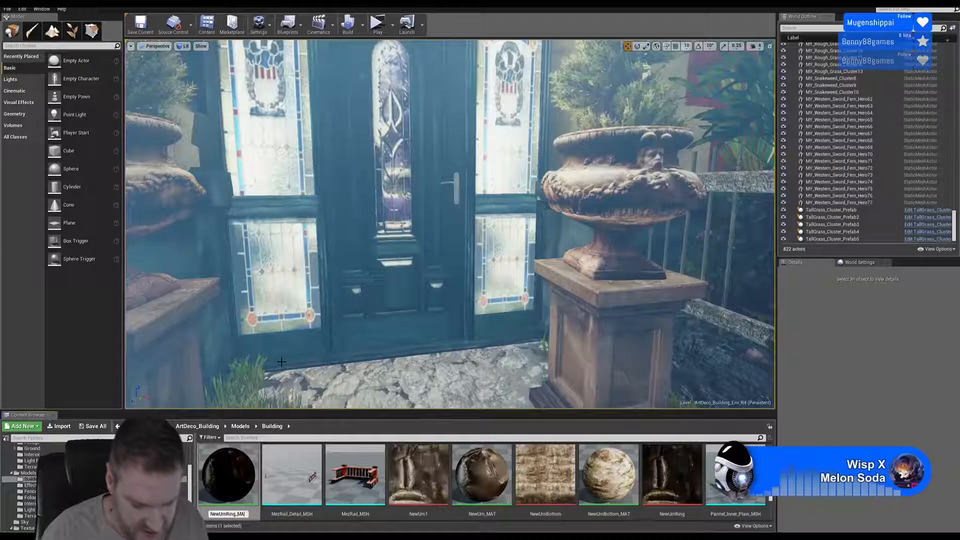
{"action": "type", "text": "T"}
{"action": "key", "text": "Return"}
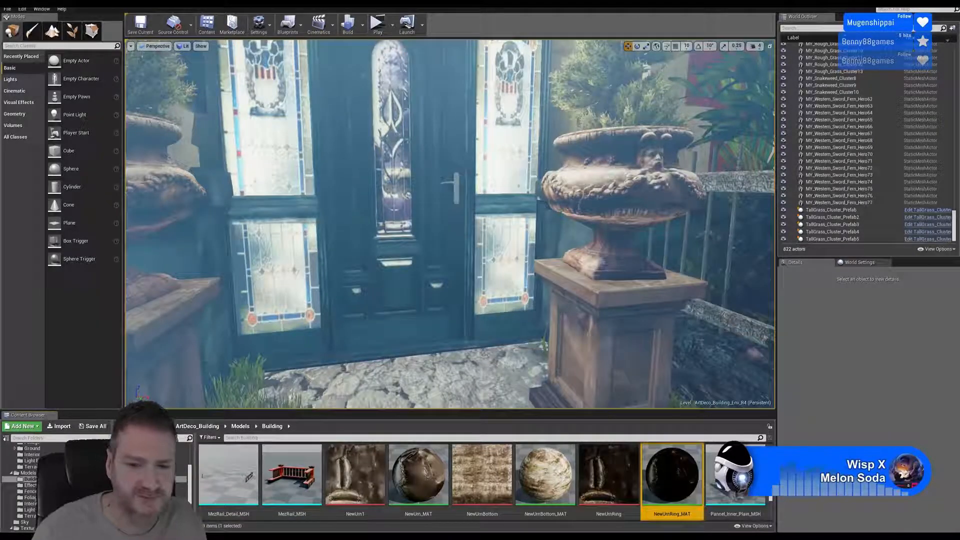
- Move NewUrn_MAT, NewUrnBottom_MAT, NewUrnRing_MAT and PedistalBase_MAT from the Models Building folder into the Materials Building folder
{"action": "left_click", "coordinate": [418, 475]}
{"action": "left_click", "coordinate": [545, 474], "text": "ctrl"}
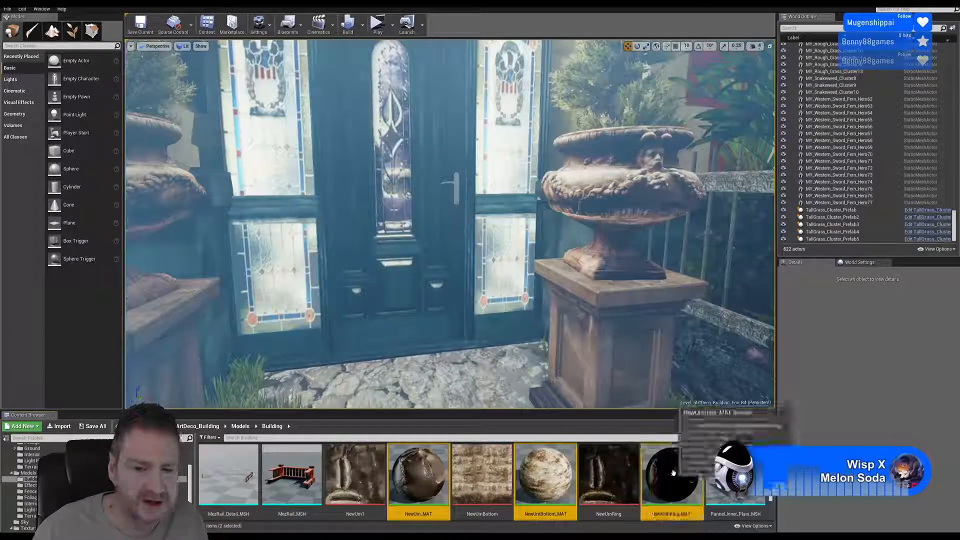
{"action": "left_click", "coordinate": [673, 472], "text": "ctrl"}
{"action": "left_click_drag", "start_coordinate": [190, 486], "coordinate": [191, 474]}
{"action": "left_click_drag", "start_coordinate": [423, 487], "coordinate": [37, 466]}
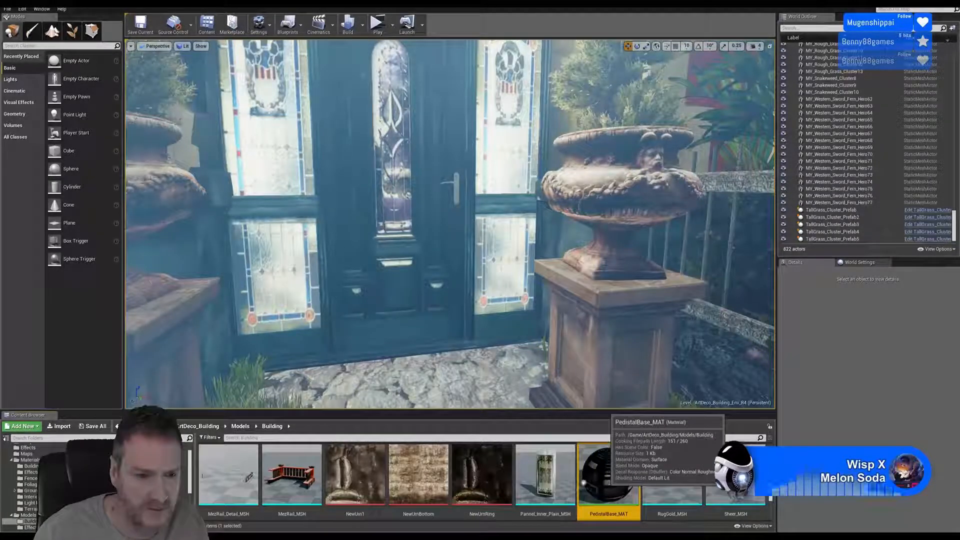
{"action": "left_click", "coordinate": [610, 487]}
{"action": "left_click_drag", "start_coordinate": [611, 487], "coordinate": [36, 466]}
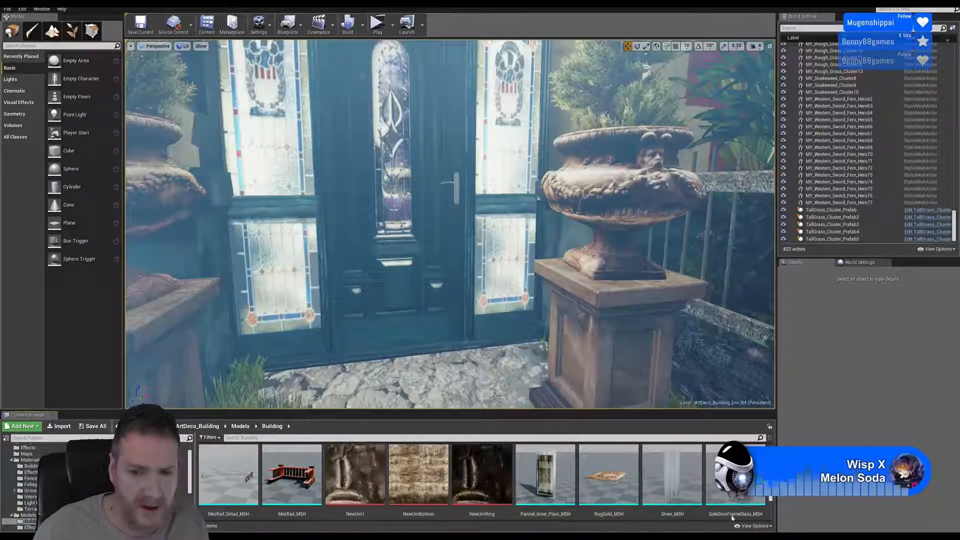
- Move InnerBowlDetail_MAT and InnerBowl_MAT from the Models Building folder into the Materials Building folder
{"action": "scroll", "coordinate": [369, 507], "scroll_direction": "up", "scroll_amount": 3}
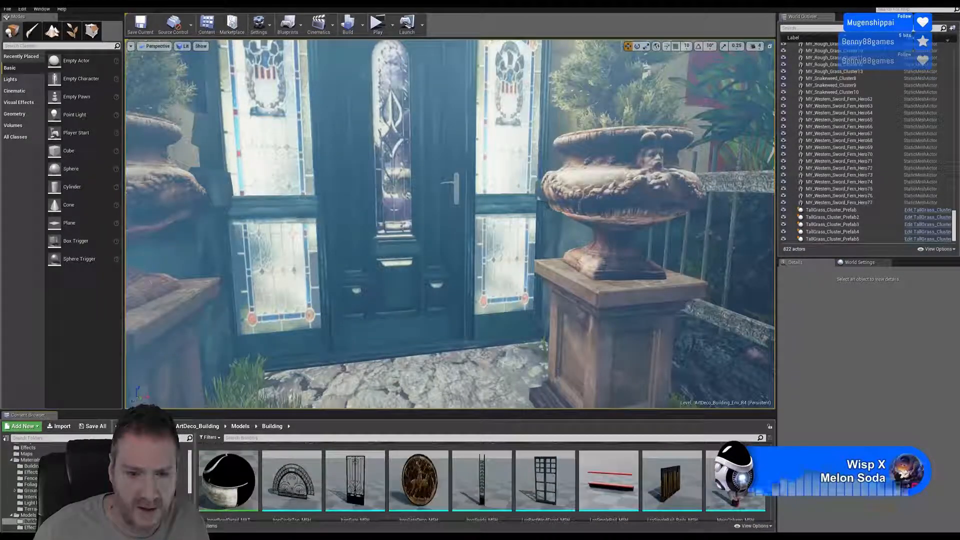
{"action": "left_click_drag", "start_coordinate": [227, 480], "coordinate": [47, 466]}
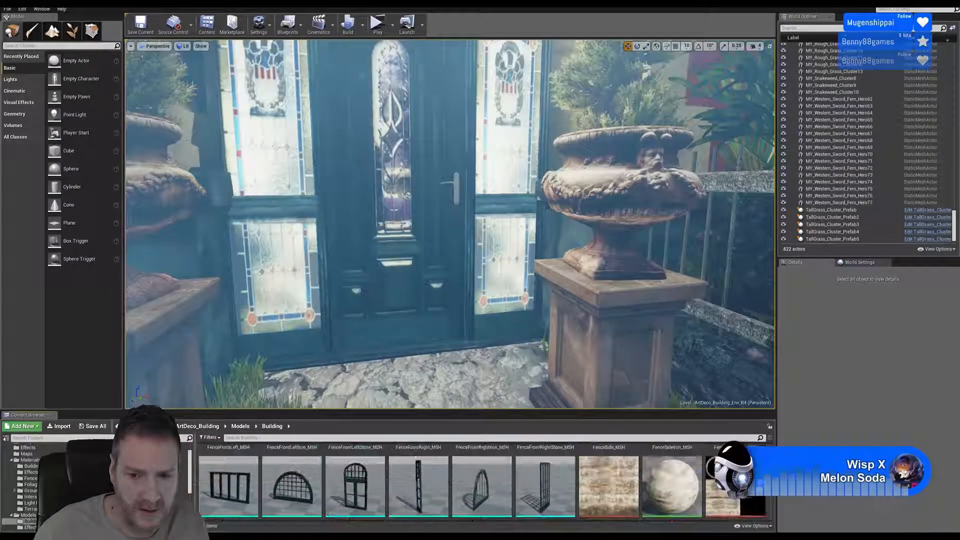
{"action": "left_click", "coordinate": [667, 471]}
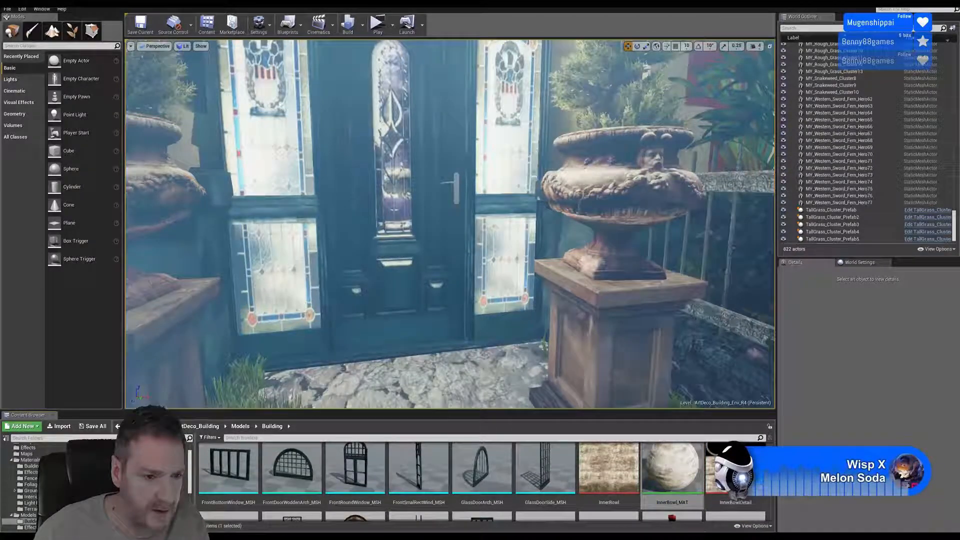
{"action": "key", "text": "Delete"}
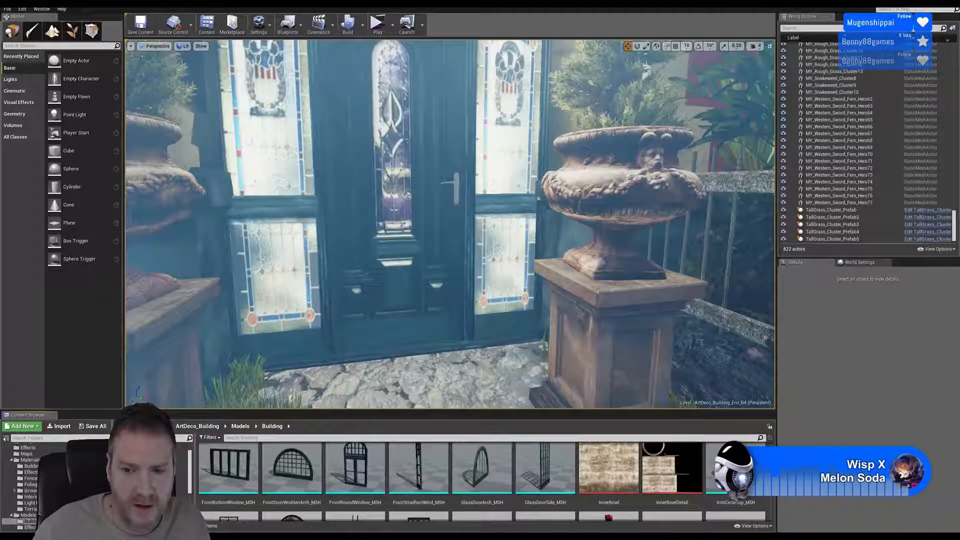
- Move the Base texture from the Models Building folder into the Textures Building folder
{"action": "scroll", "coordinate": [482, 483], "scroll_direction": "up", "scroll_amount": 5}
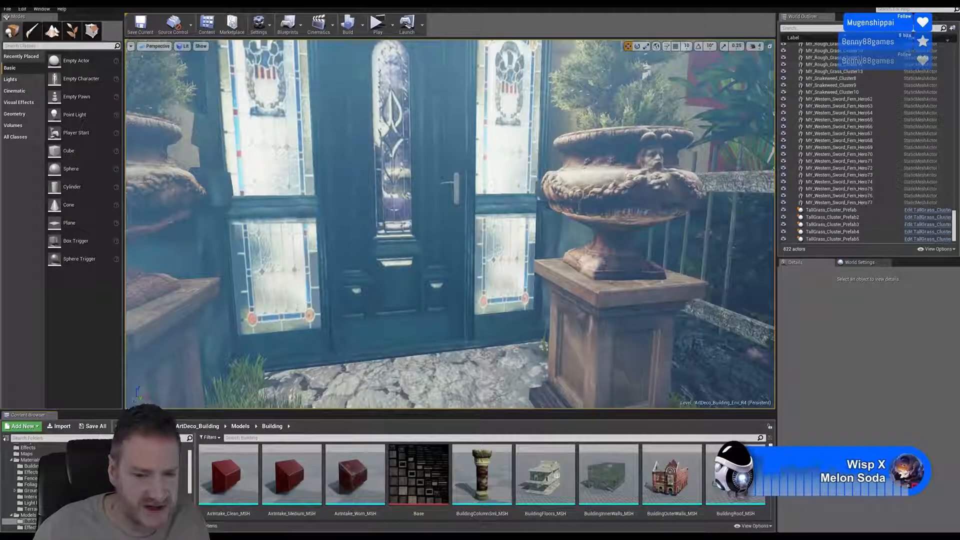
{"action": "left_click_drag", "start_coordinate": [190, 488], "coordinate": [189, 525]}
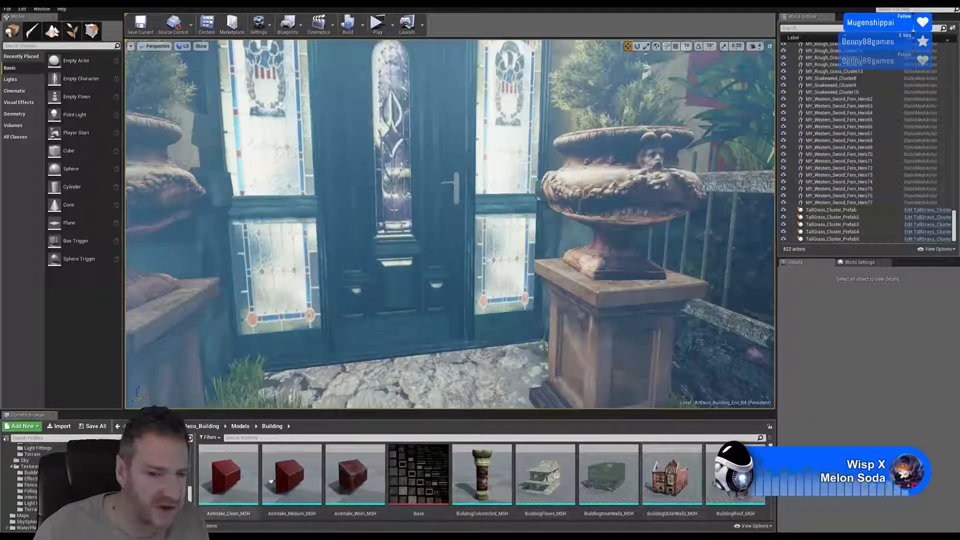
{"action": "left_click", "coordinate": [415, 477]}
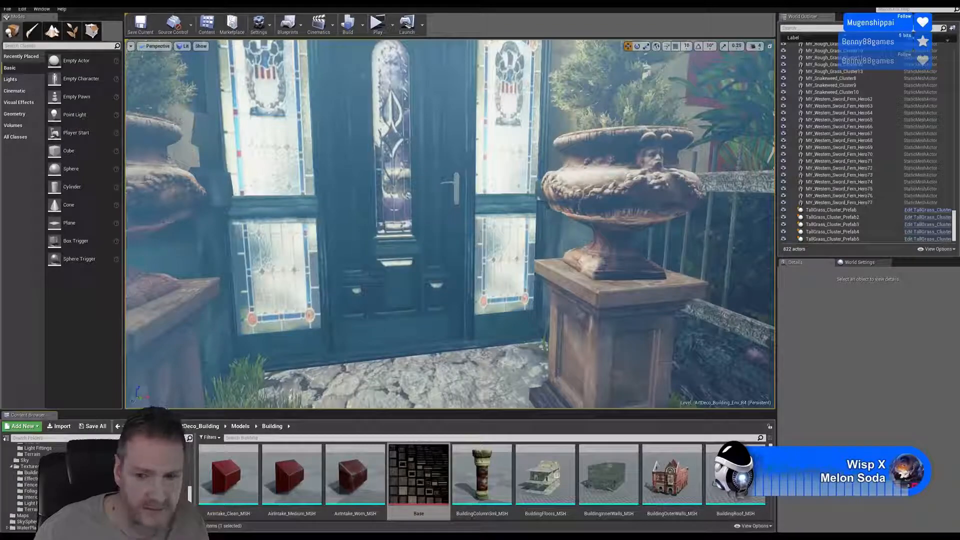
- Move the InnerBowl and InnerBowlDetail textures from the Models Building folder into the Textures Building folder
{"action": "scroll", "coordinate": [482, 479], "scroll_direction": "down", "scroll_amount": 5}
{"action": "scroll", "coordinate": [482, 479], "scroll_direction": "down", "scroll_amount": 6}
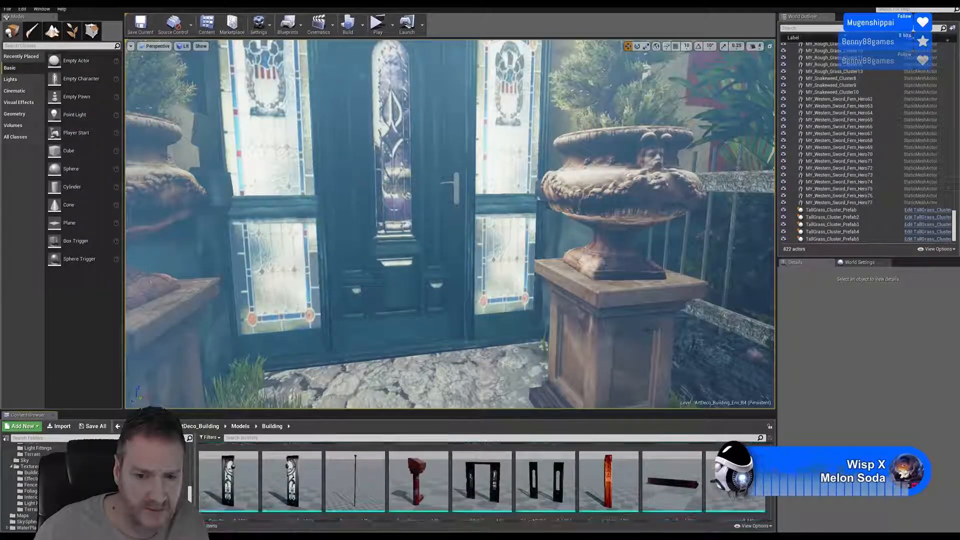
{"action": "scroll", "coordinate": [550, 475], "scroll_direction": "down", "scroll_amount": 5}
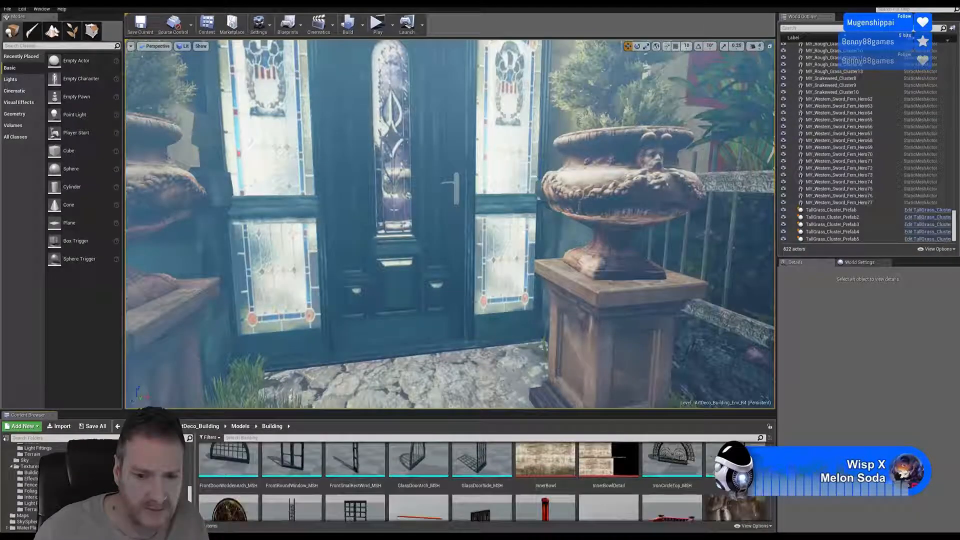
{"action": "left_click", "coordinate": [547, 470]}
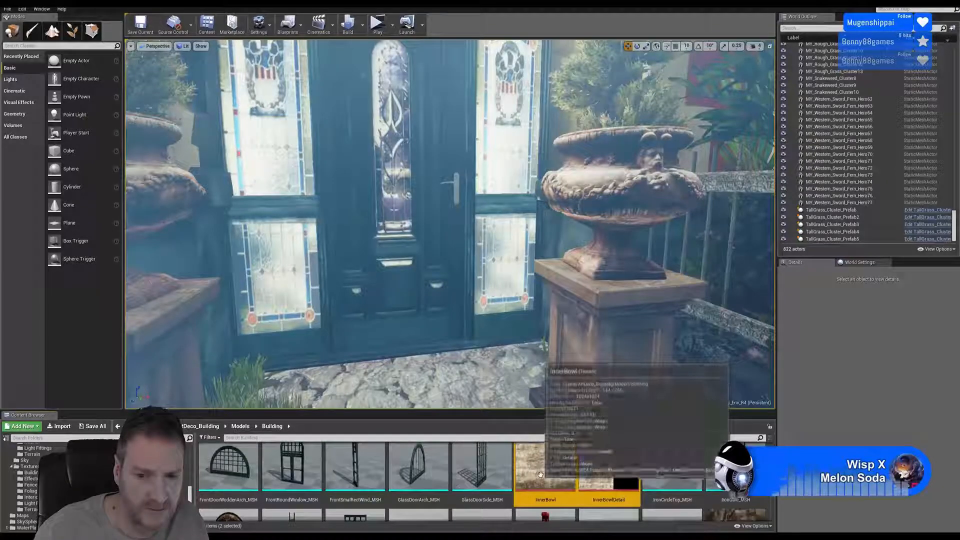
{"action": "left_click", "coordinate": [607, 469], "text": "ctrl"}
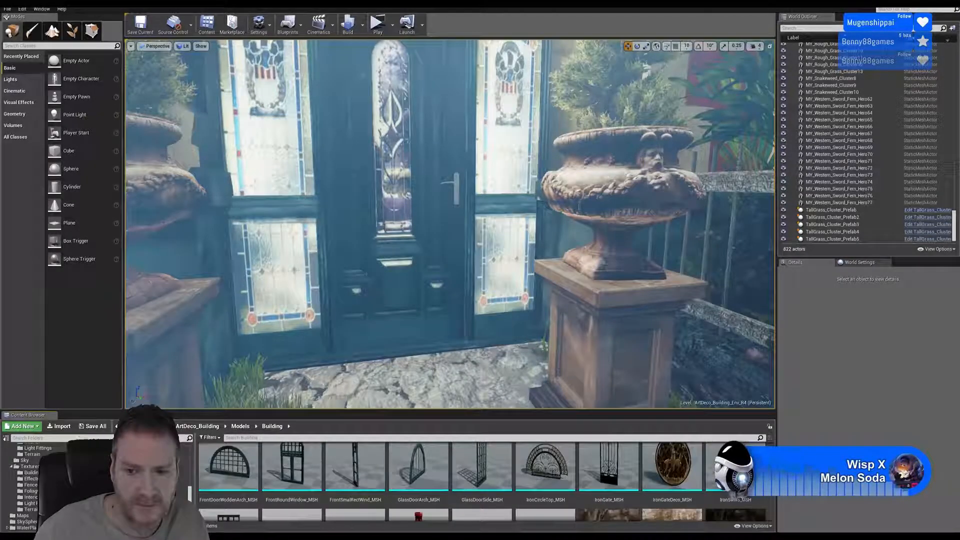
- Move the NewUrn1, NewUrnBottom and NewUrnRing textures from the Models Building folder into the Textures Building folder
{"action": "scroll", "coordinate": [613, 498], "scroll_direction": "down", "scroll_amount": 3}
{"action": "left_click", "coordinate": [613, 498]}
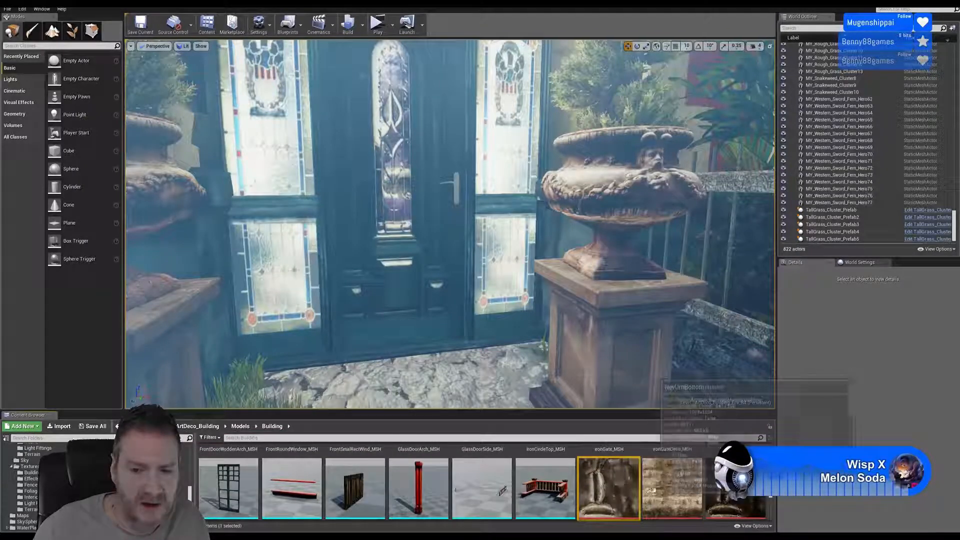
{"action": "left_click", "coordinate": [672, 487], "text": "ctrl"}
{"action": "left_click", "coordinate": [750, 505], "text": "ctrl"}
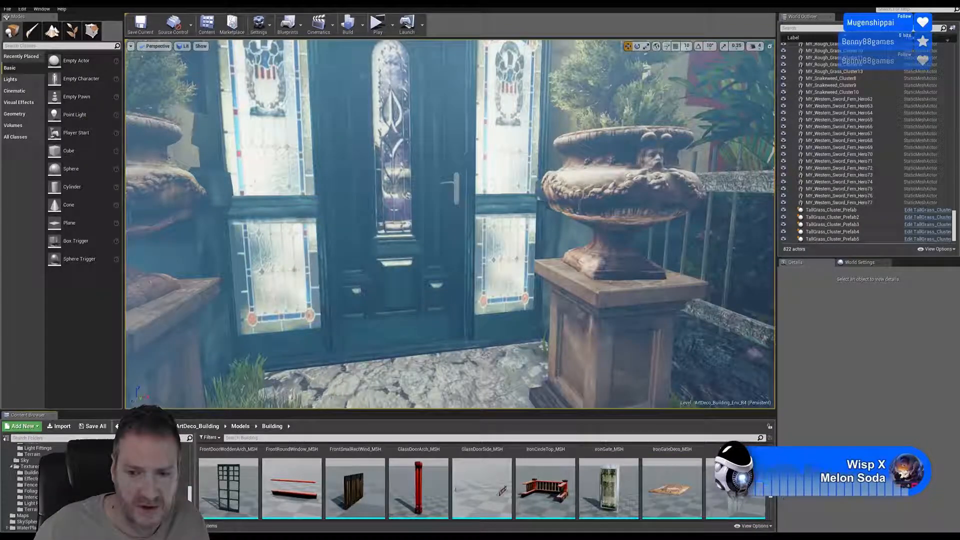
- Check the Models Building folder for leftover textures and materials, and save all unsaved levels and assets
{"action": "scroll", "coordinate": [770, 500], "scroll_direction": "down", "scroll_amount": 3}
{"action": "scroll", "coordinate": [770, 502], "scroll_direction": "down", "scroll_amount": 5}
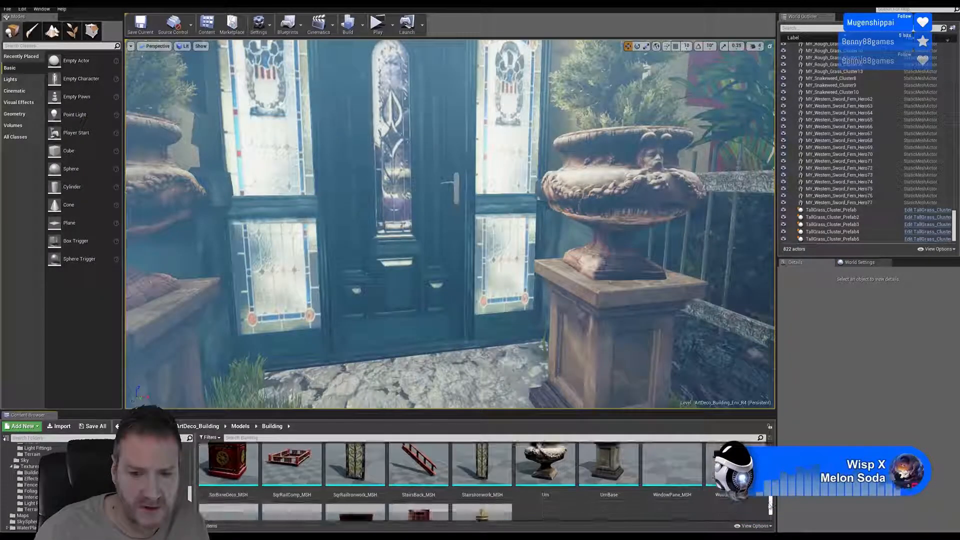
{"action": "scroll", "coordinate": [770, 509], "scroll_direction": "up", "scroll_amount": 8}
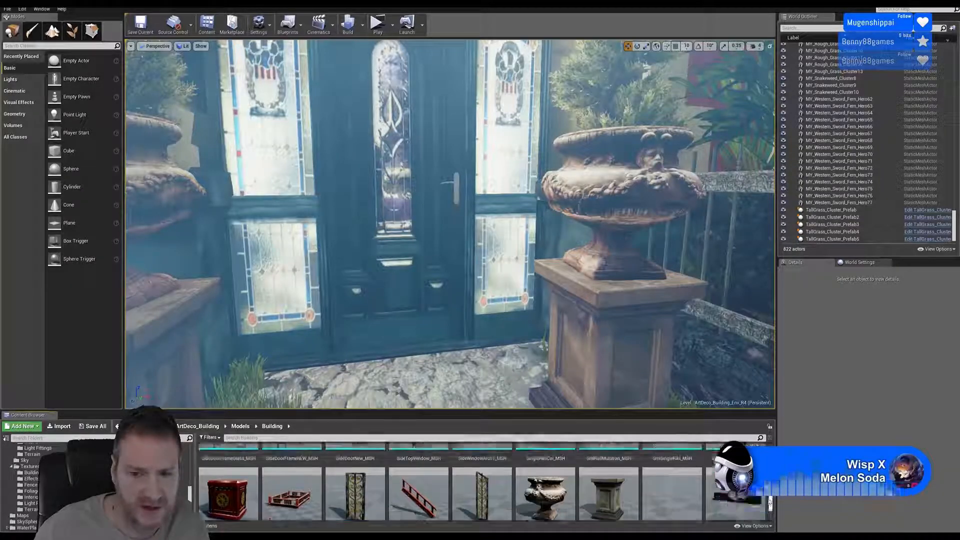
{"action": "scroll", "coordinate": [770, 509], "scroll_direction": "up", "scroll_amount": 6}
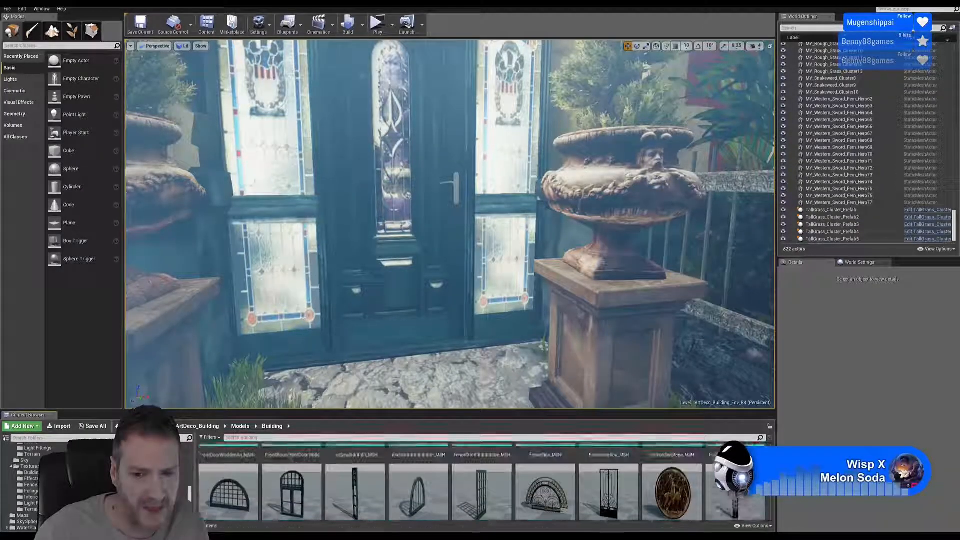
{"action": "scroll", "coordinate": [770, 509], "scroll_direction": "up", "scroll_amount": 5}
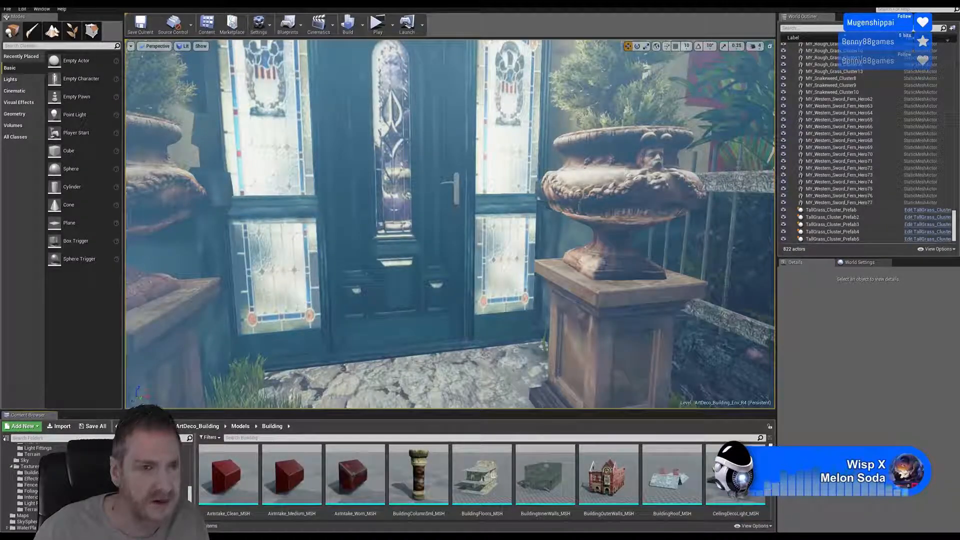
{"action": "left_click", "coordinate": [7, 9]}
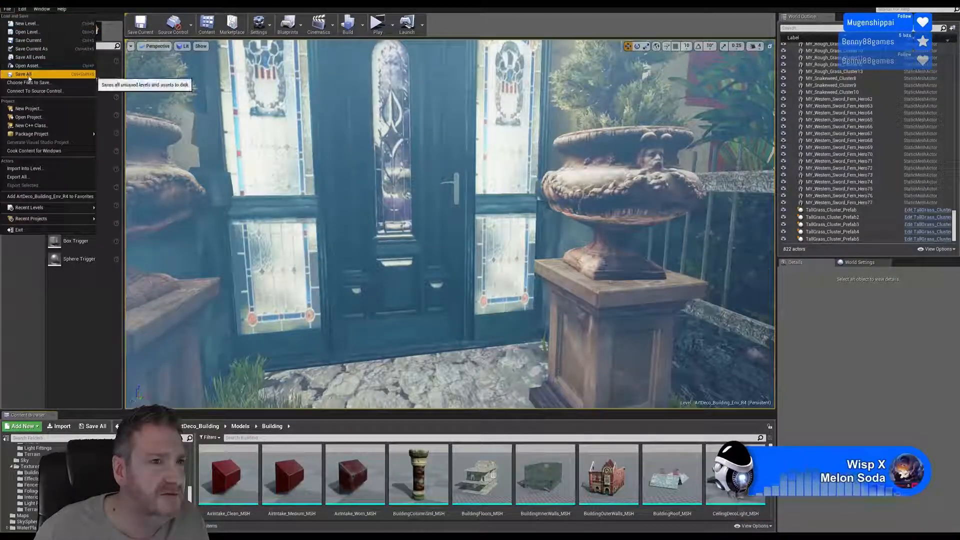
{"action": "left_click", "coordinate": [28, 76]}
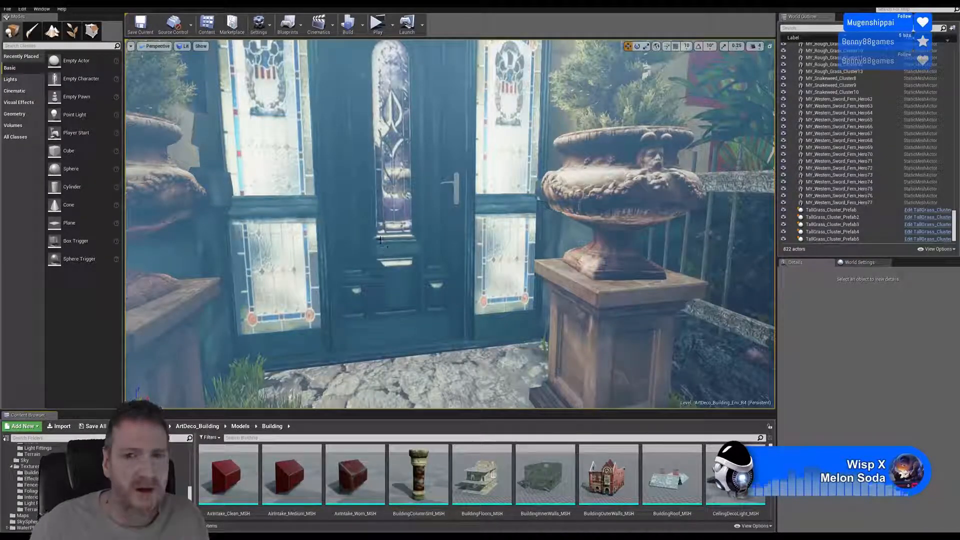
- Examine the trees and paving outside the front door and the light shafts over the distant landscape
{"action": "right_click_drag", "start_coordinate": [381, 240], "coordinate": [395, 205]}
{"action": "key", "text": "s"}
{"action": "key", "text": "s"}
{"action": "key", "text": "w"}
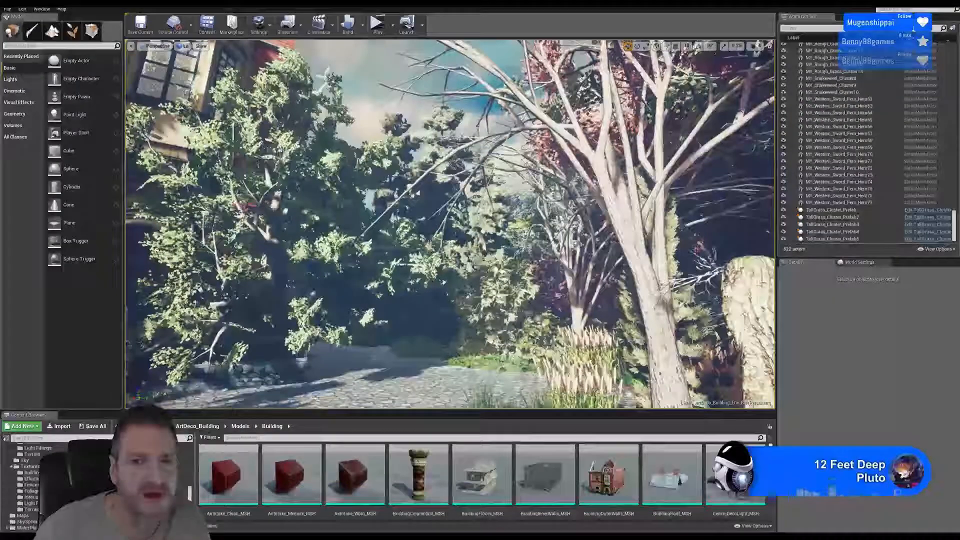
{"action": "right_click_drag", "start_coordinate": [450, 225], "coordinate": [300, 225]}
{"action": "right_click_drag", "start_coordinate": [450, 225], "coordinate": [292, 225]}
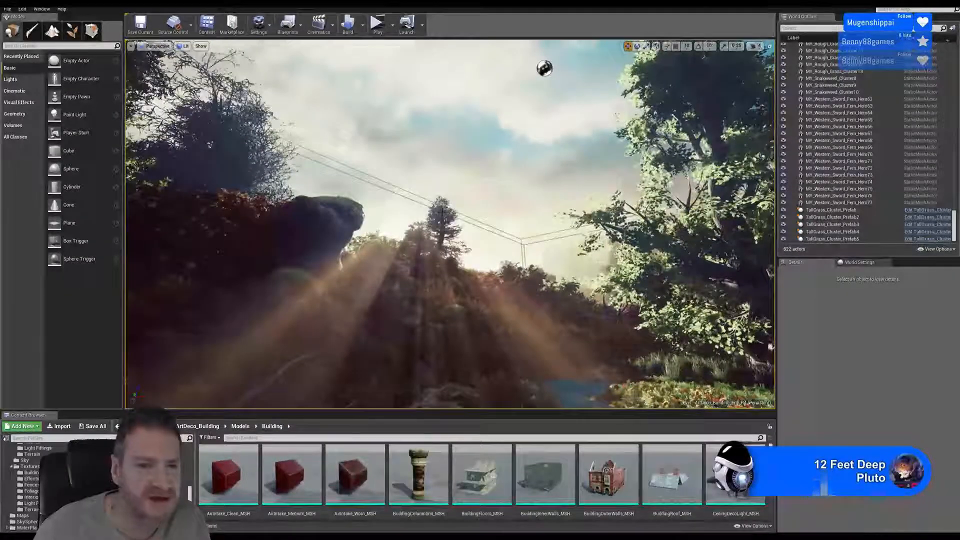
{"action": "right_click_drag", "start_coordinate": [450, 225], "coordinate": [492, 245]}
{"action": "right_click_drag", "start_coordinate": [402, 187], "coordinate": [373, 228]}
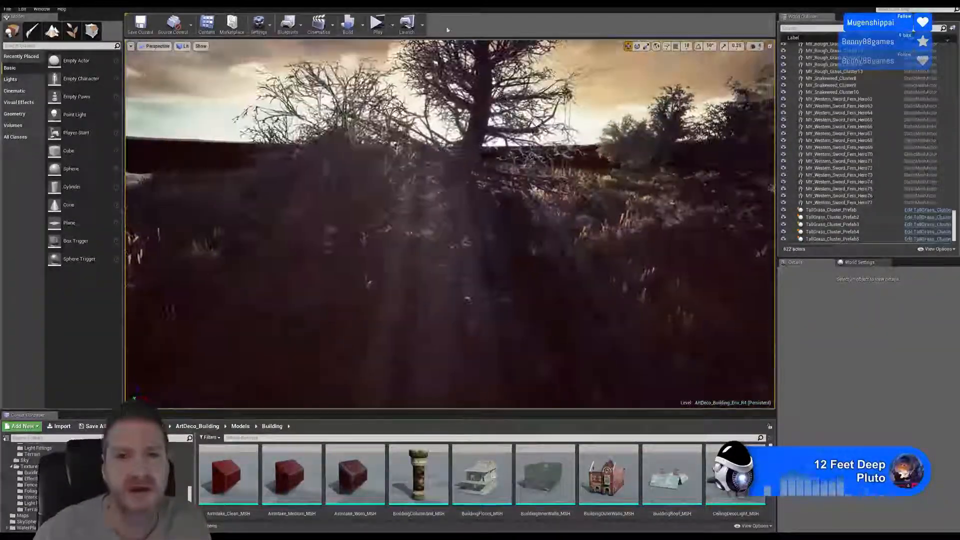
- Examine the outlying grass field, its bare trees and the sun rays around the tall tree
{"action": "right_click_drag", "start_coordinate": [490, 355], "coordinate": [554, 292]}
{"action": "key", "text": "w"}
{"action": "key", "text": "s"}
{"action": "right_click_drag", "start_coordinate": [450, 225], "coordinate": [340, 226]}
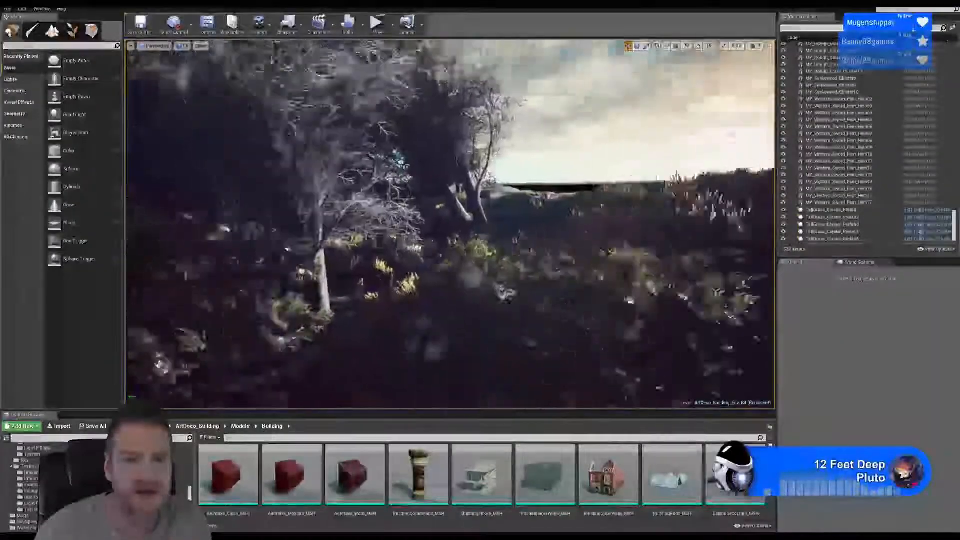
{"action": "right_click_drag", "start_coordinate": [450, 225], "coordinate": [389, 245]}
{"action": "key", "text": "d"}
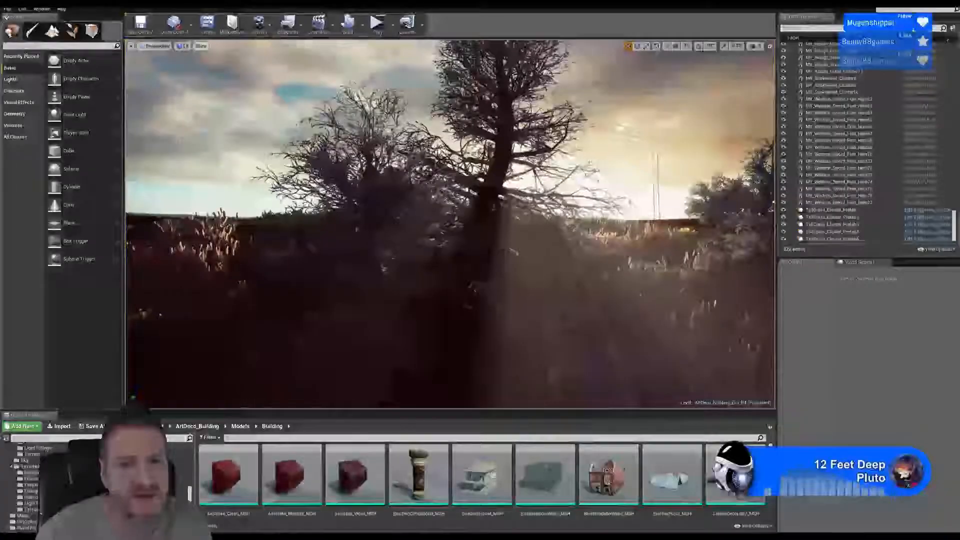
{"action": "key", "text": "s"}
{"action": "mouse_move", "coordinate": [450, 225]}
{"action": "right_mouse_down"}
{"action": "mouse_move", "coordinate": [495, 225]}
{"action": "mouse_move", "coordinate": [444, 225]}
{"action": "right_mouse_up"}
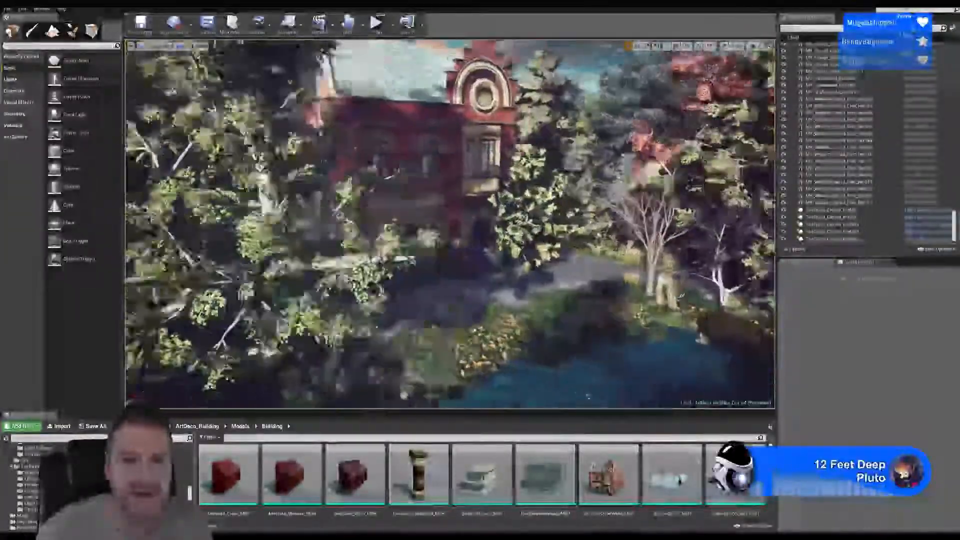
- Examine the red brick facade, the paved path between the trees, and the flower-covered lawn beside the building
{"action": "key", "text": "w"}
{"action": "mouse_move", "coordinate": [450, 225]}
{"action": "right_mouse_down"}
{"action": "mouse_move", "coordinate": [480, 225]}
{"action": "mouse_move", "coordinate": [430, 225]}
{"action": "mouse_move", "coordinate": [459, 240]}
{"action": "right_mouse_up"}
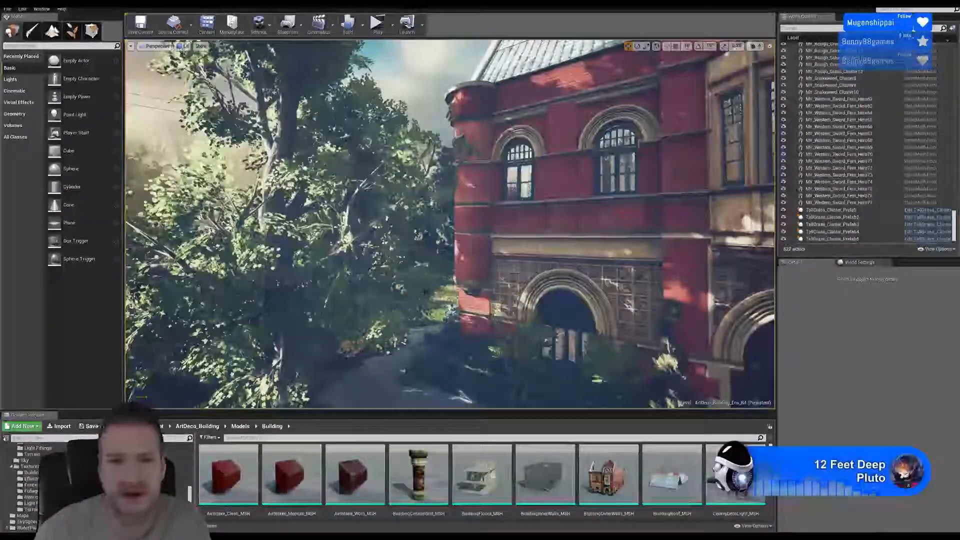
{"action": "right_click_drag", "start_coordinate": [449, 225], "coordinate": [500, 252]}
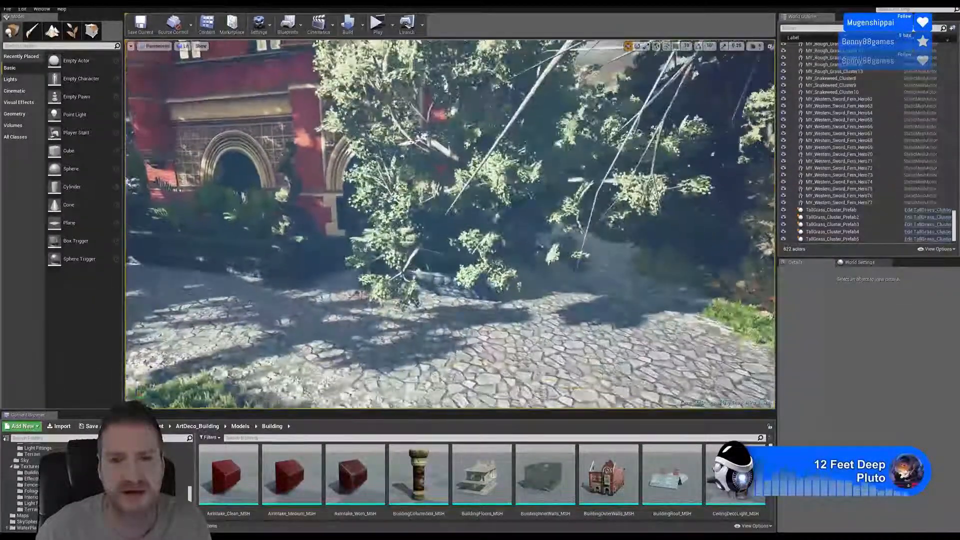
{"action": "mouse_move", "coordinate": [444, 130]}
{"action": "right_mouse_down"}
{"action": "mouse_move", "coordinate": [475, 131]}
{"action": "mouse_move", "coordinate": [462, 142]}
{"action": "mouse_move", "coordinate": [395, 145]}
{"action": "mouse_move", "coordinate": [452, 150]}
{"action": "mouse_move", "coordinate": [430, 153]}
{"action": "mouse_move", "coordinate": [457, 142]}
{"action": "right_mouse_up"}
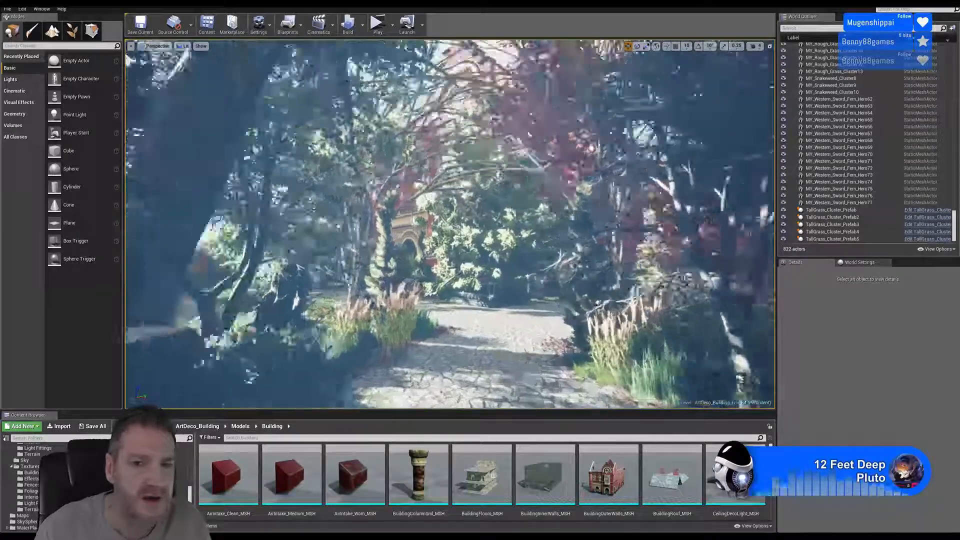
{"action": "right_click_drag", "start_coordinate": [450, 150], "coordinate": [422, 149]}
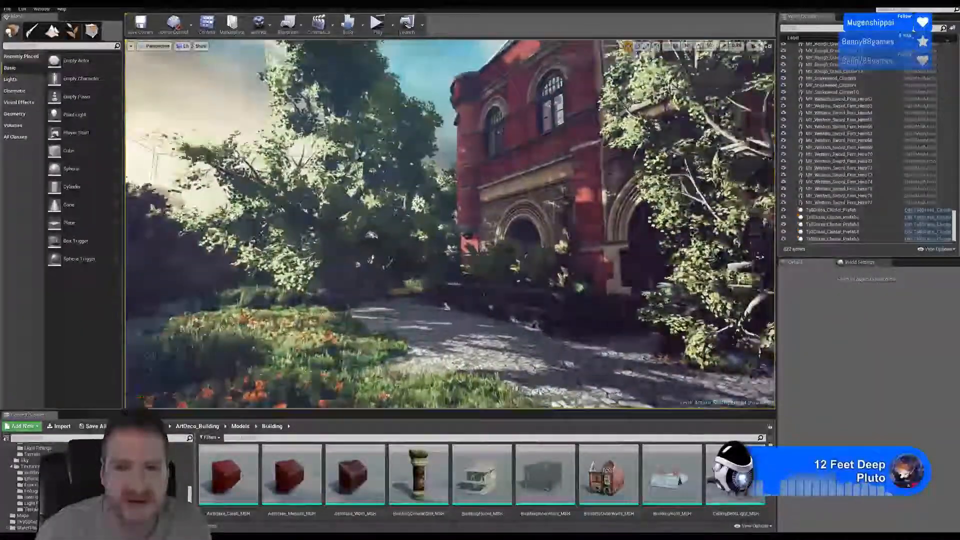
{"action": "mouse_move", "coordinate": [450, 150]}
{"action": "right_mouse_down"}
{"action": "mouse_move", "coordinate": [432, 148]}
{"action": "mouse_move", "coordinate": [430, 135]}
{"action": "mouse_move", "coordinate": [442, 129]}
{"action": "mouse_move", "coordinate": [426, 133]}
{"action": "mouse_move", "coordinate": [452, 134]}
{"action": "right_mouse_up"}
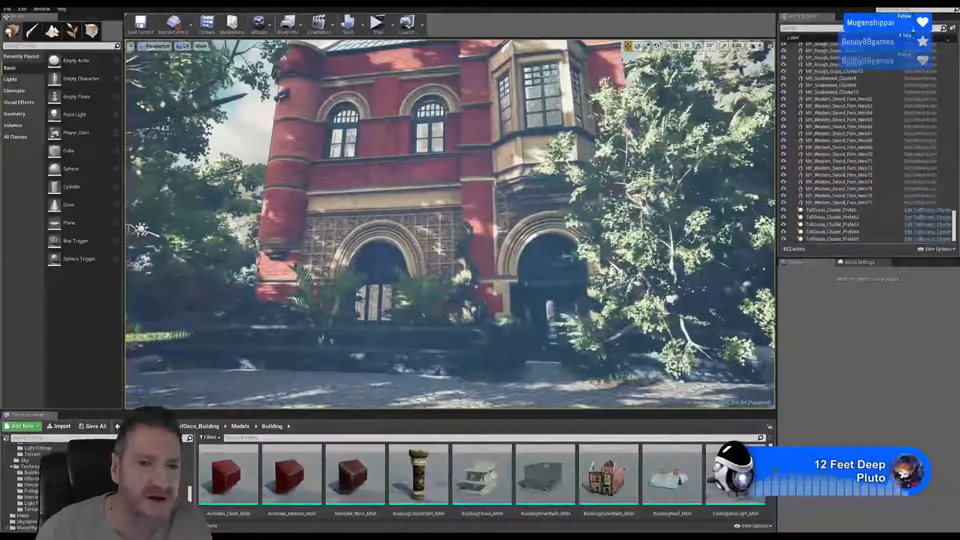
{"action": "right_click_drag", "start_coordinate": [450, 224], "coordinate": [442, 224]}
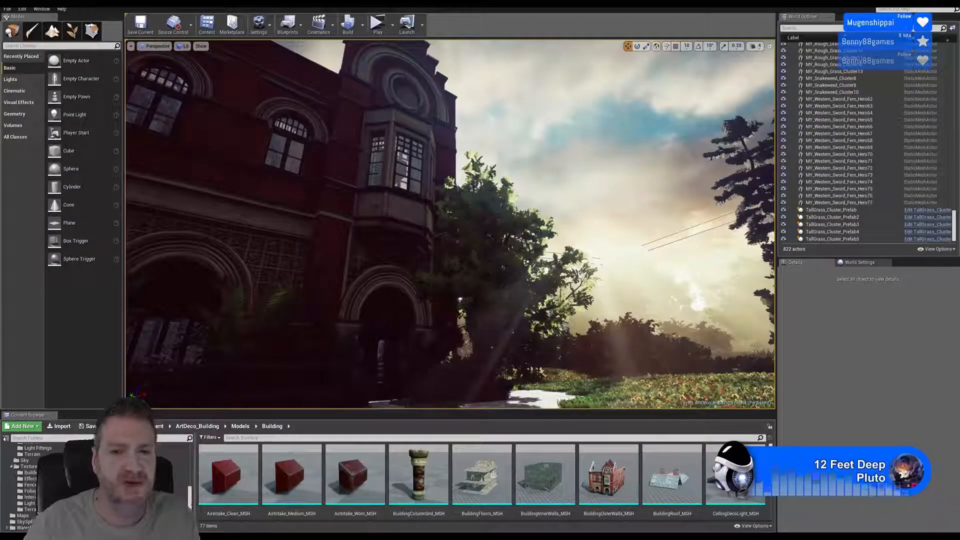
{"action": "right_click_drag", "start_coordinate": [529, 270], "coordinate": [578, 321]}
{"action": "key", "text": "s"}
{"action": "key", "text": "w"}
{"action": "key", "text": "w"}
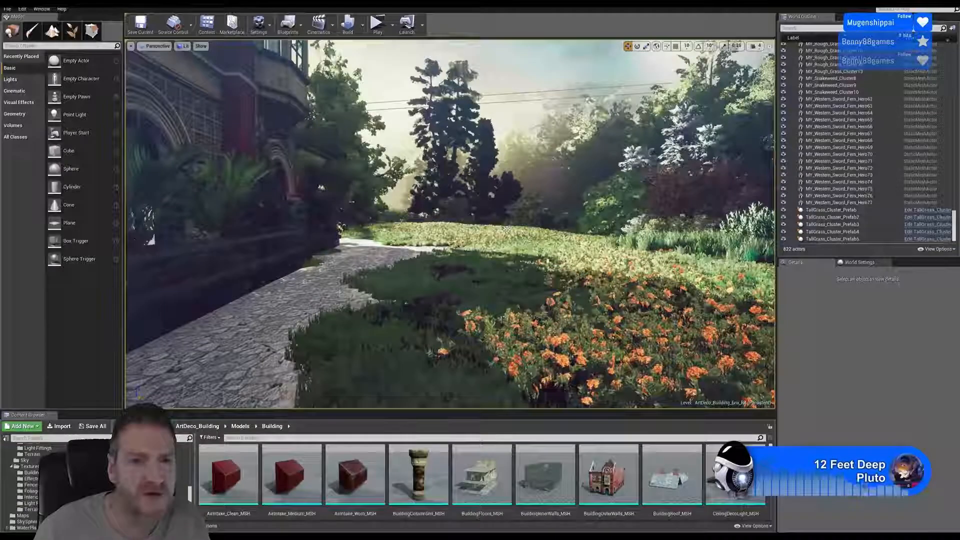
- Run the level in a standalone preview and examine the red-leaved woodland path leading up the stone steps to the tiled terrace
{"action": "right_click_drag", "start_coordinate": [507, 228], "coordinate": [400, 197]}
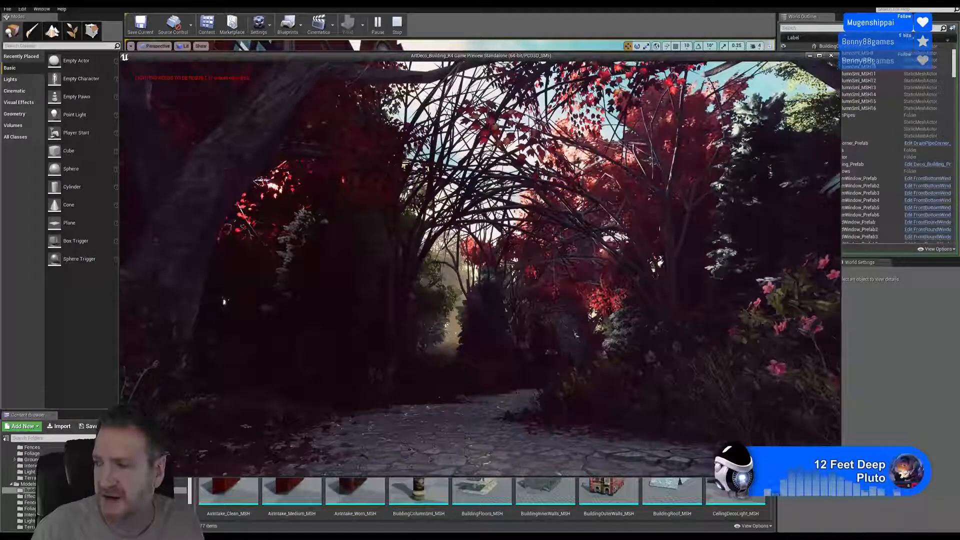
{"action": "key", "text": "w"}
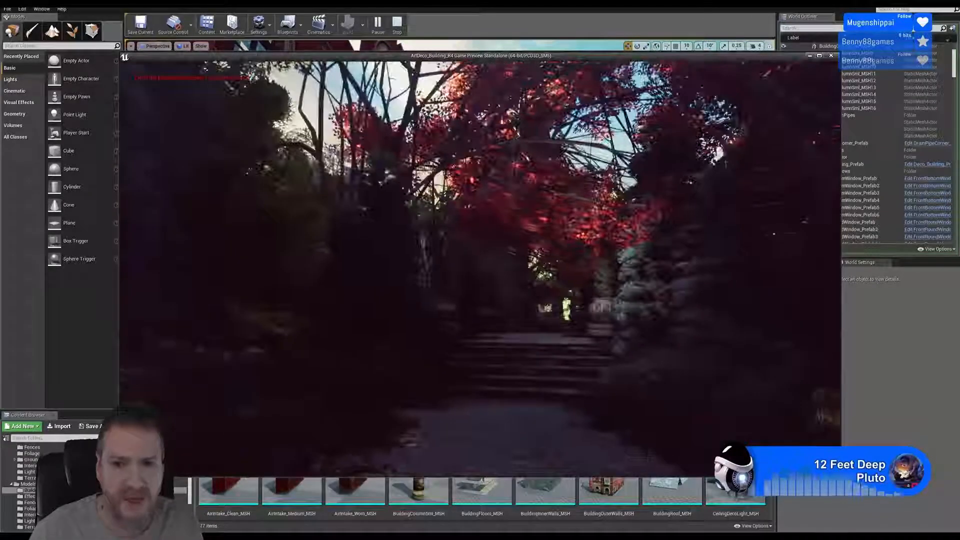
{"action": "key", "text": "w"}
{"action": "key", "text": "w"}
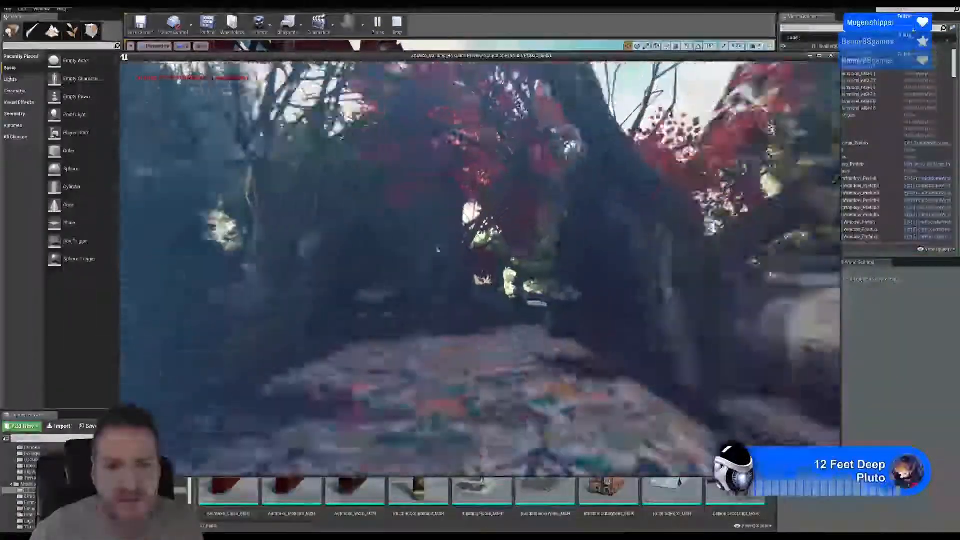
{"action": "key", "text": "w"}
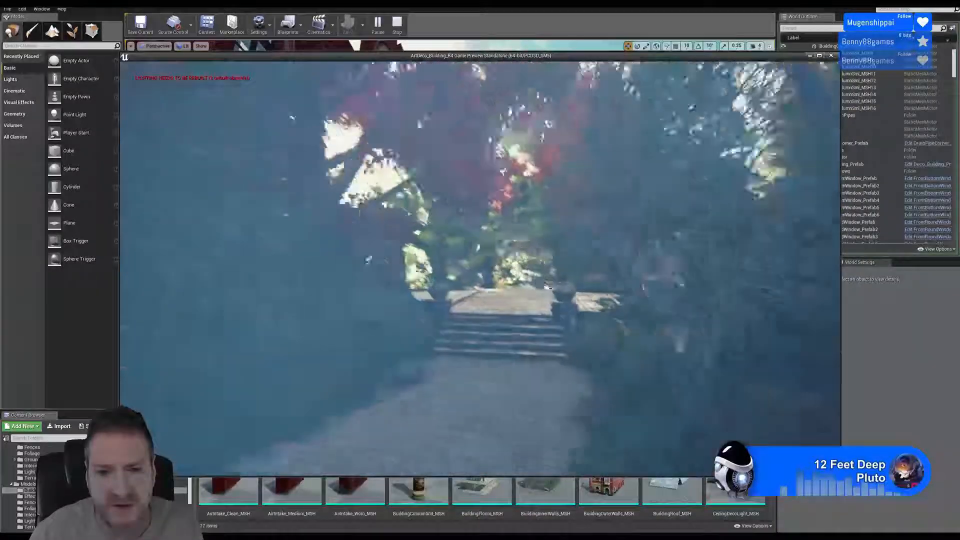
{"action": "key", "text": "w"}
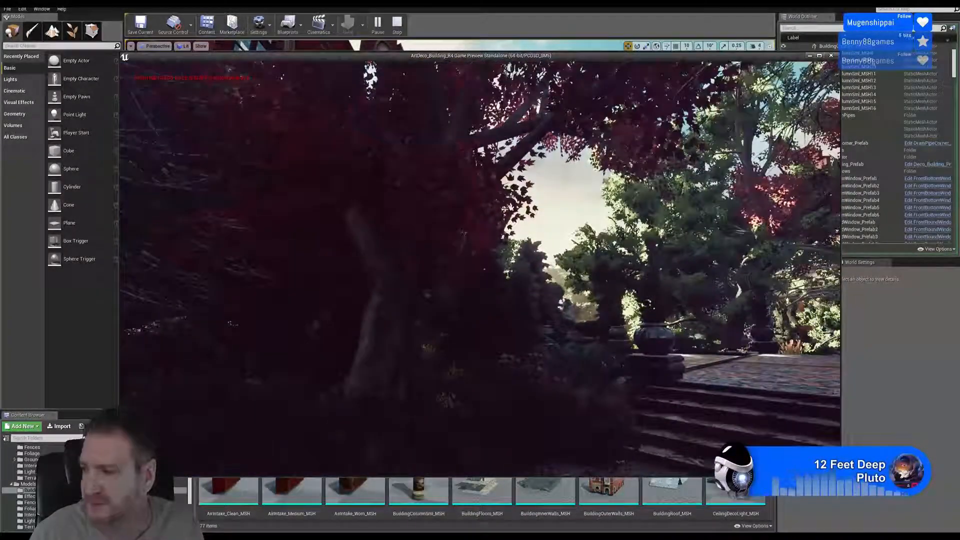
{"action": "key", "text": "w"}
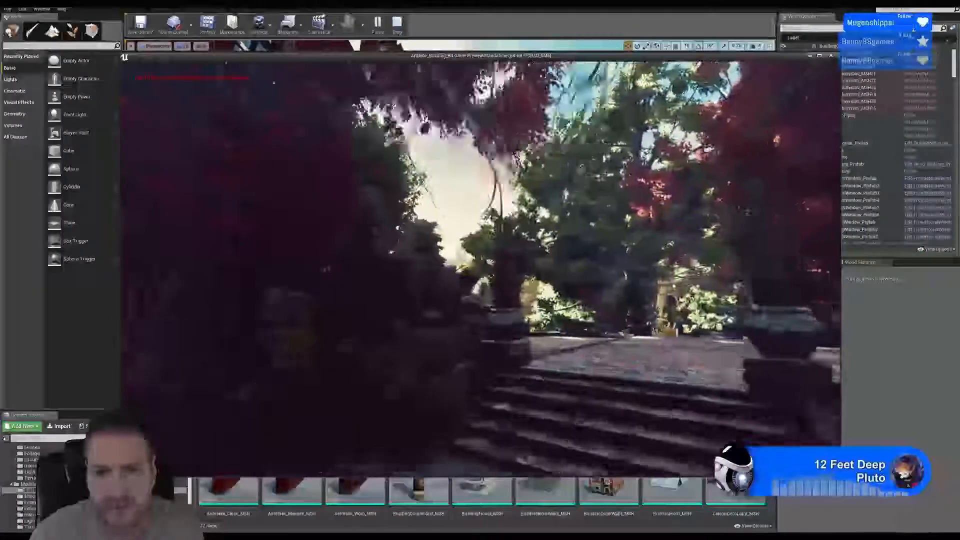
{"action": "key", "text": "w"}
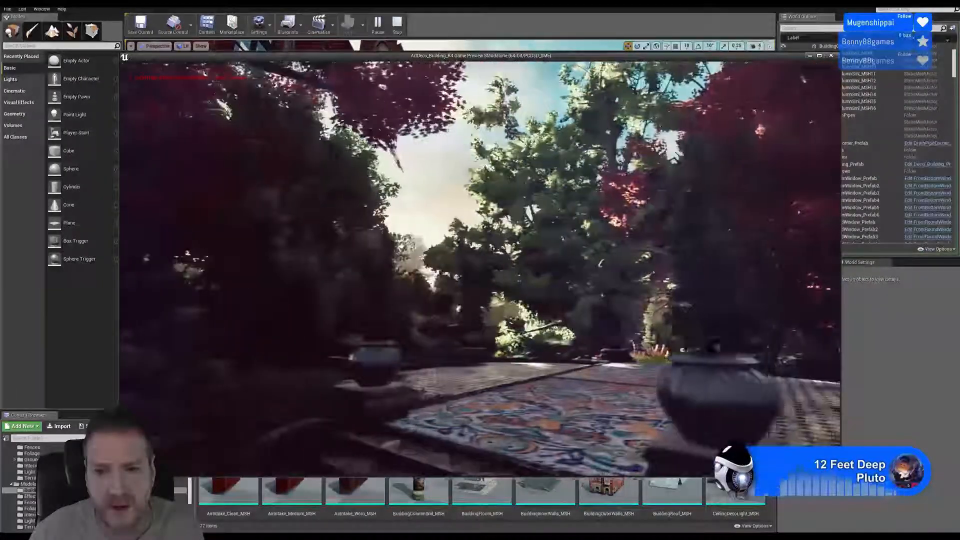
{"action": "key", "text": "w"}
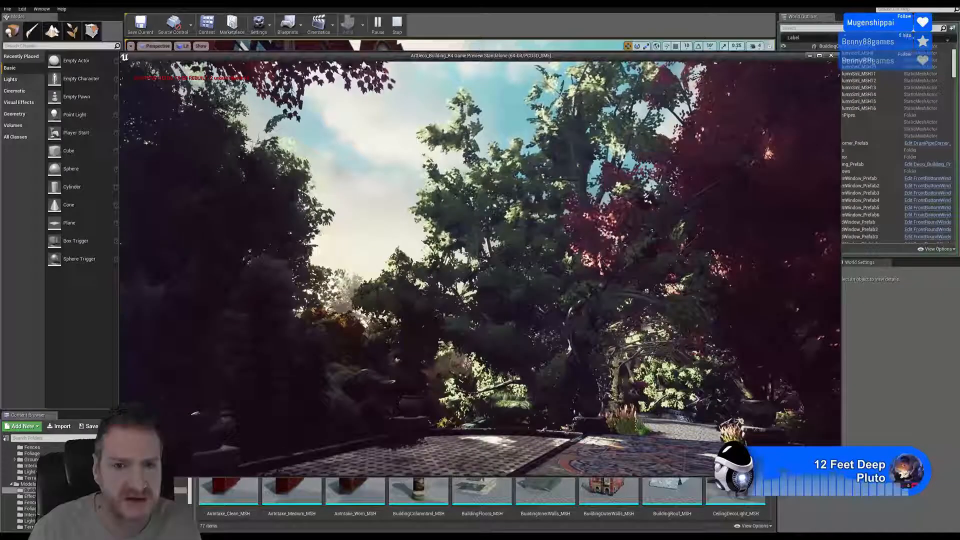
- Examine the patterned tile terrace with its urns, the planting beyond it, and the stream with its rocky, flowered bank
{"action": "key", "text": "s"}
{"action": "key", "text": "d"}
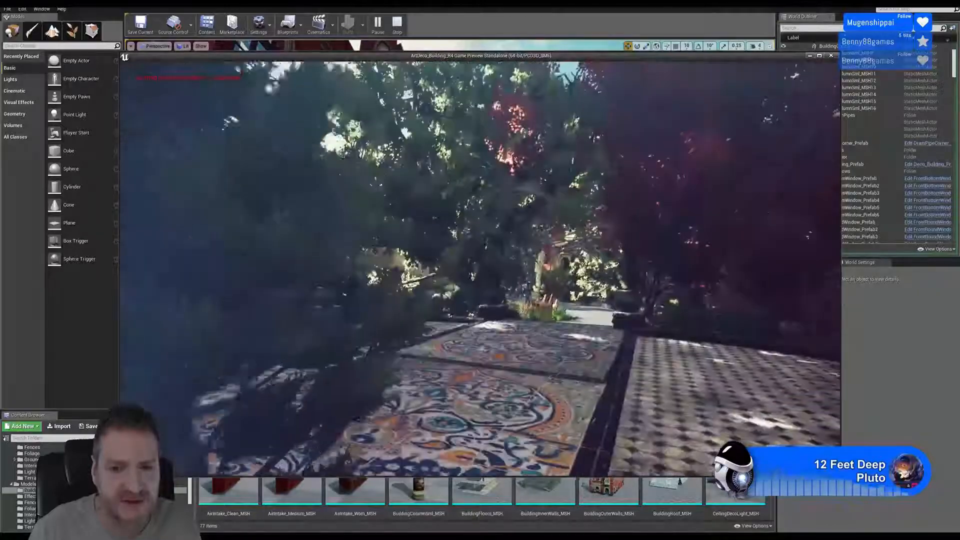
{"action": "key", "text": "w"}
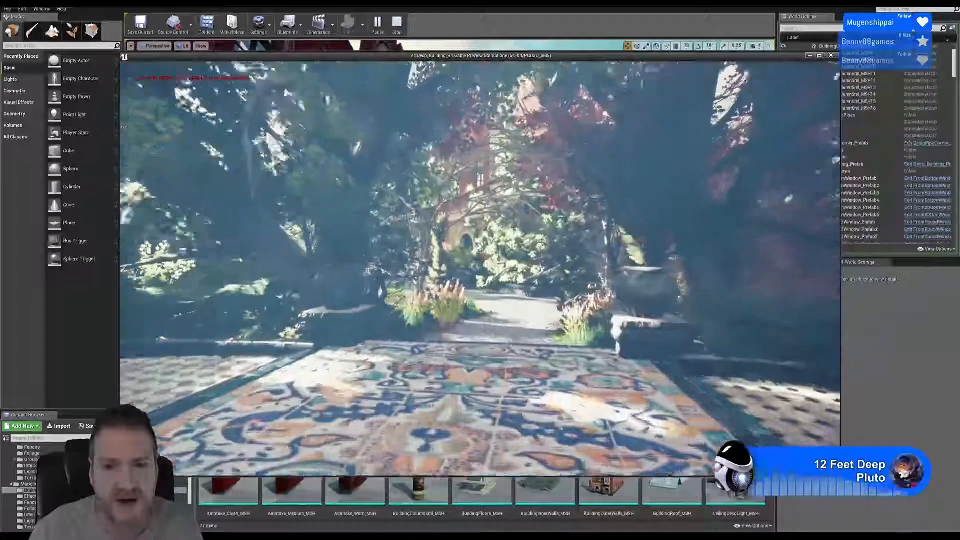
{"action": "key", "text": "w"}
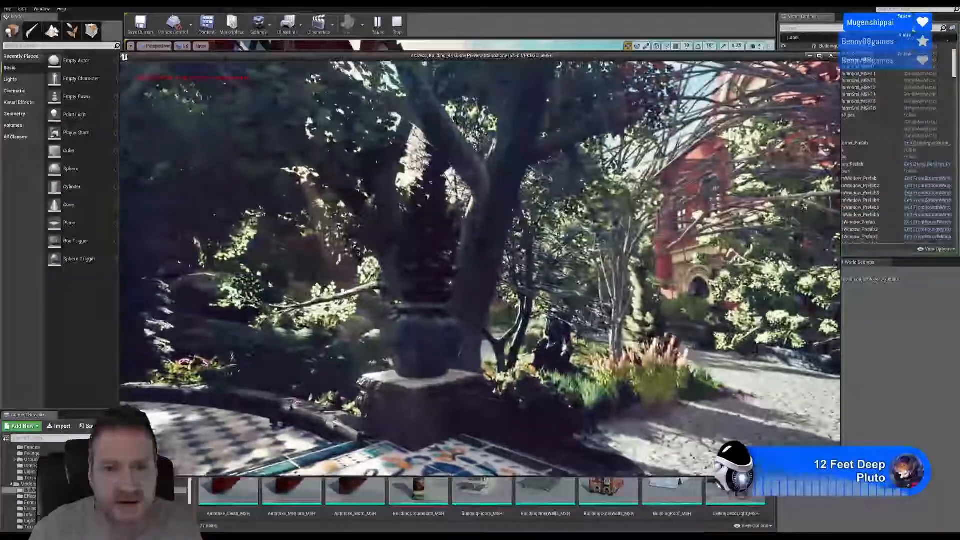
{"action": "key", "text": "w"}
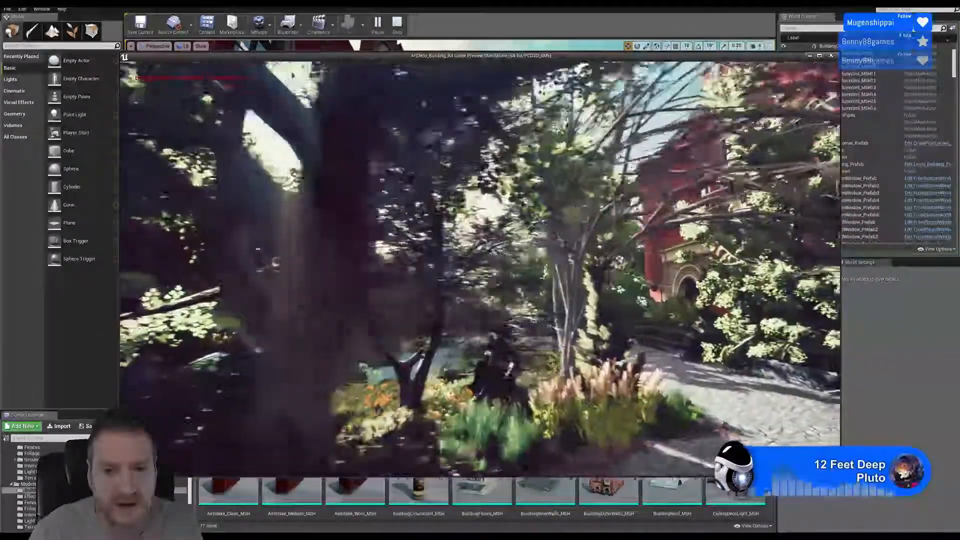
{"action": "key", "text": "w"}
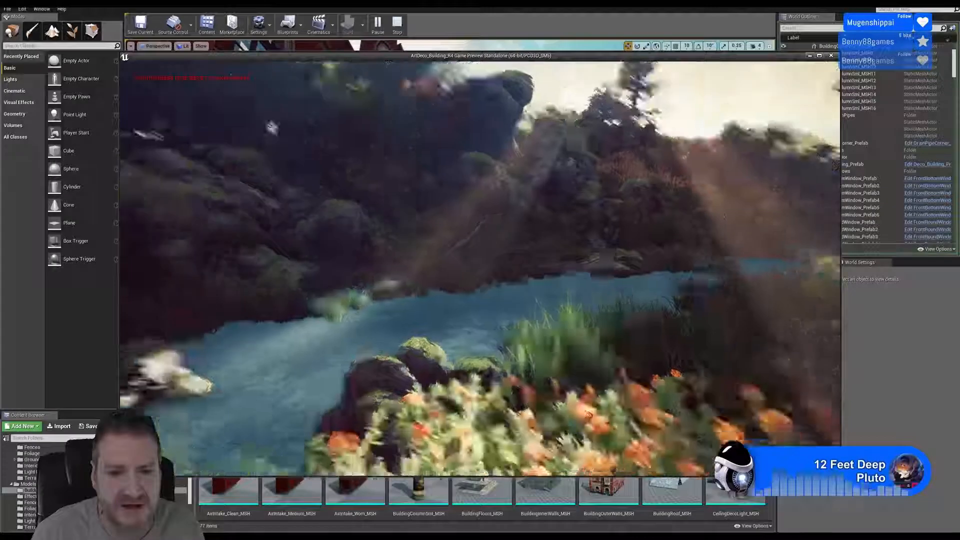
{"action": "key", "text": "w"}
{"action": "key", "text": "w"}
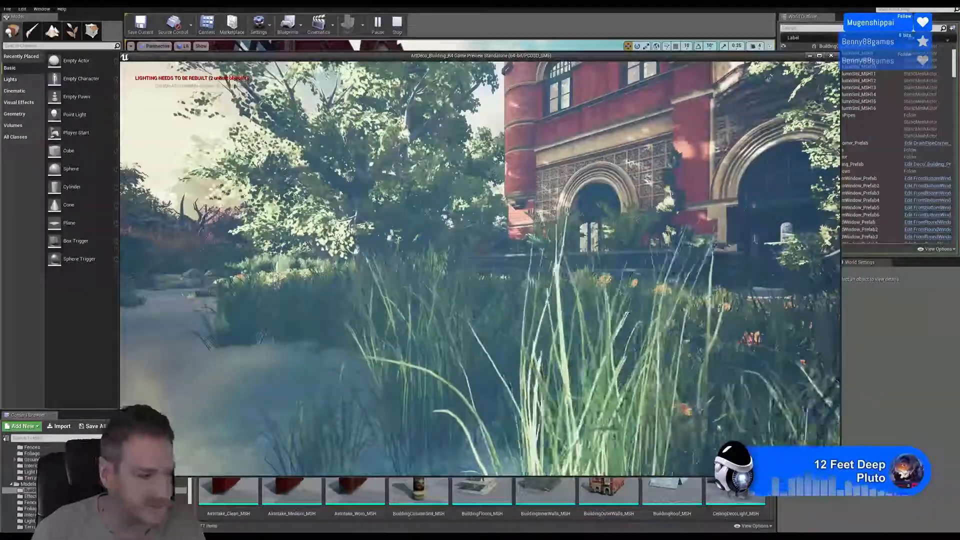
- Examine the red brick facade from the lawn, the shaded paved path beside it, and the planted urns flanking the front door
{"action": "key", "text": "d"}
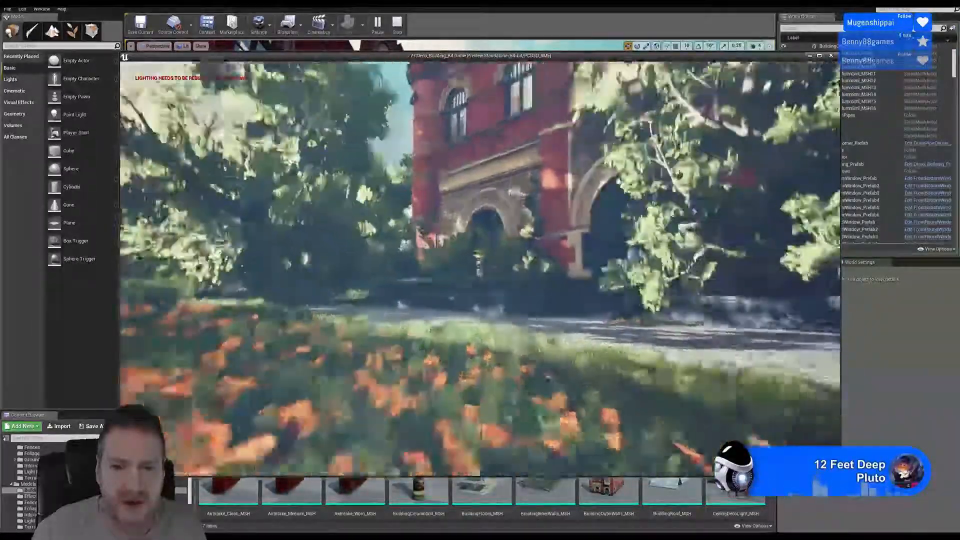
{"action": "key", "text": "d"}
{"action": "key", "text": "w"}
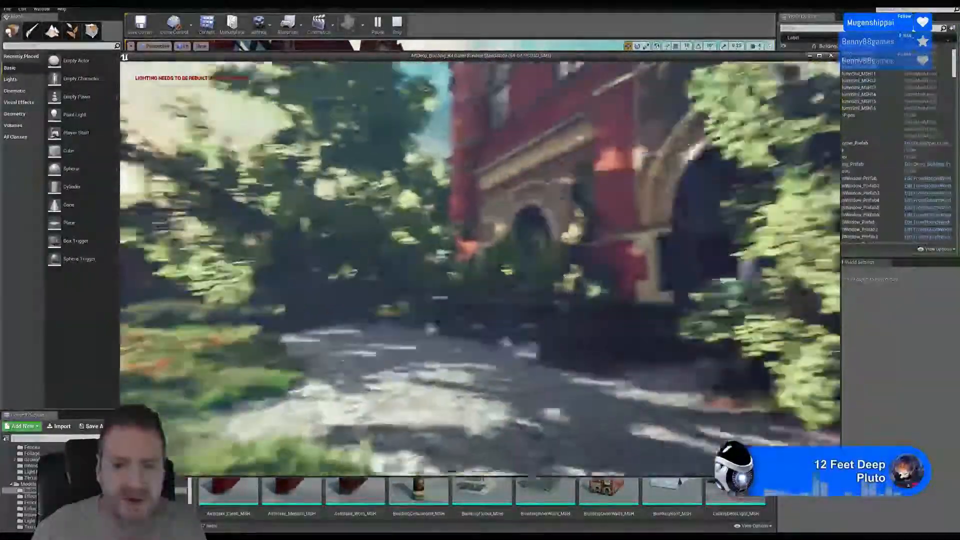
{"action": "key", "text": "w"}
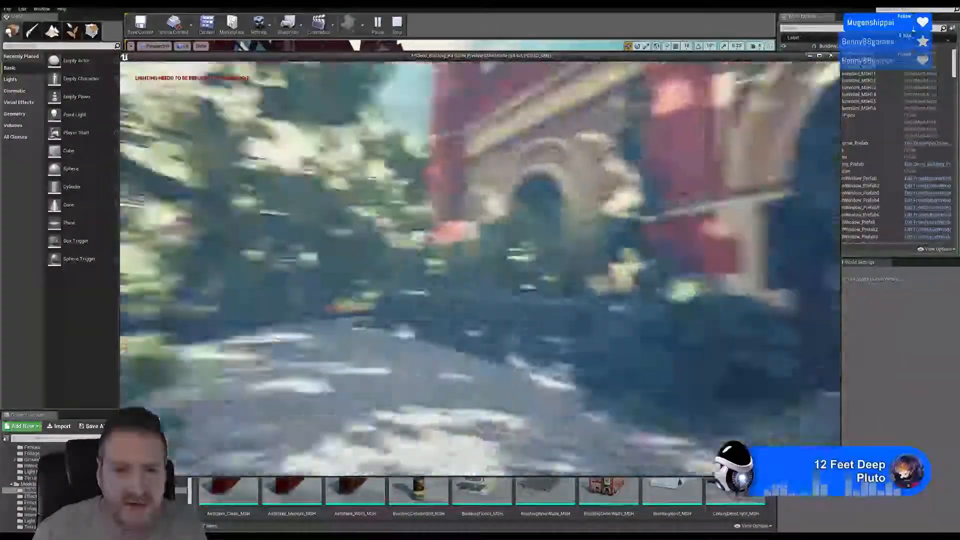
{"action": "key", "text": "w"}
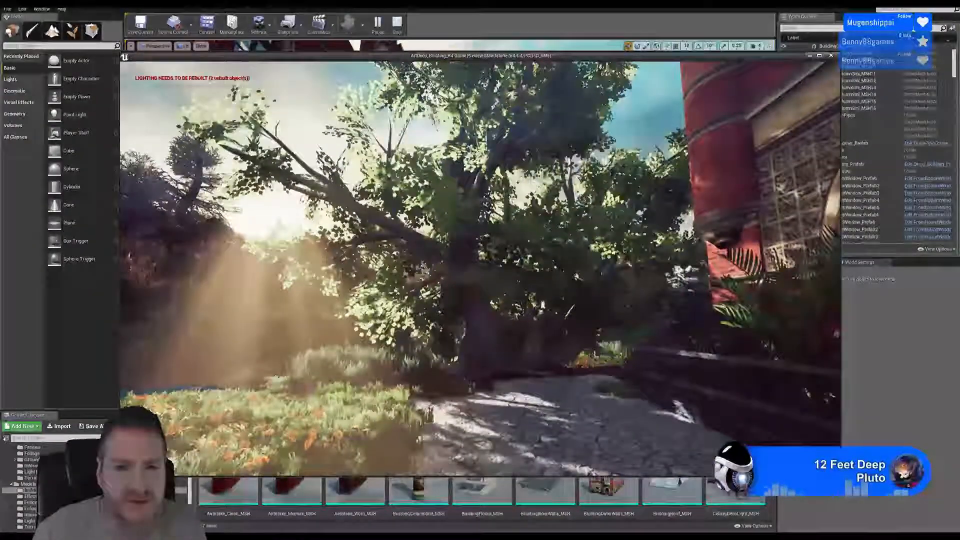
{"action": "key", "text": "w"}
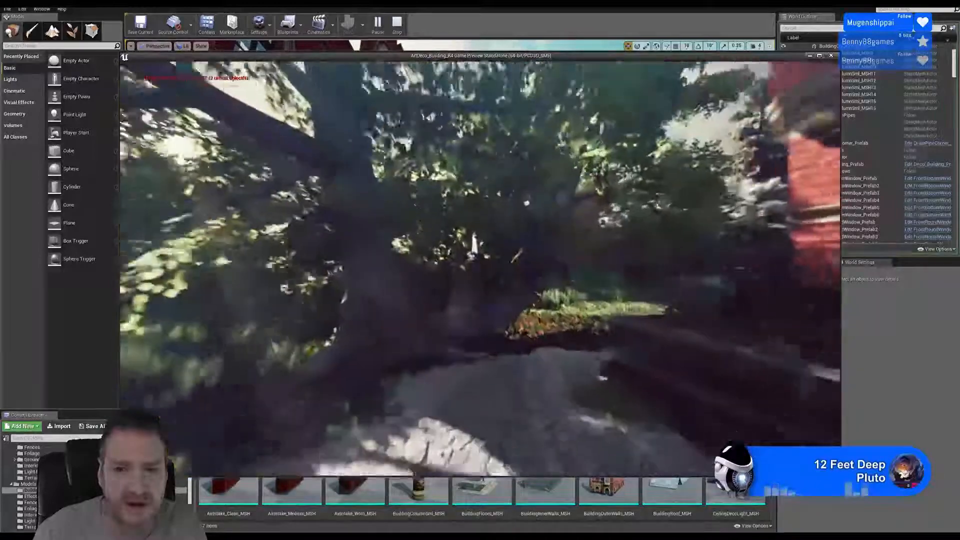
{"action": "key", "text": "w"}
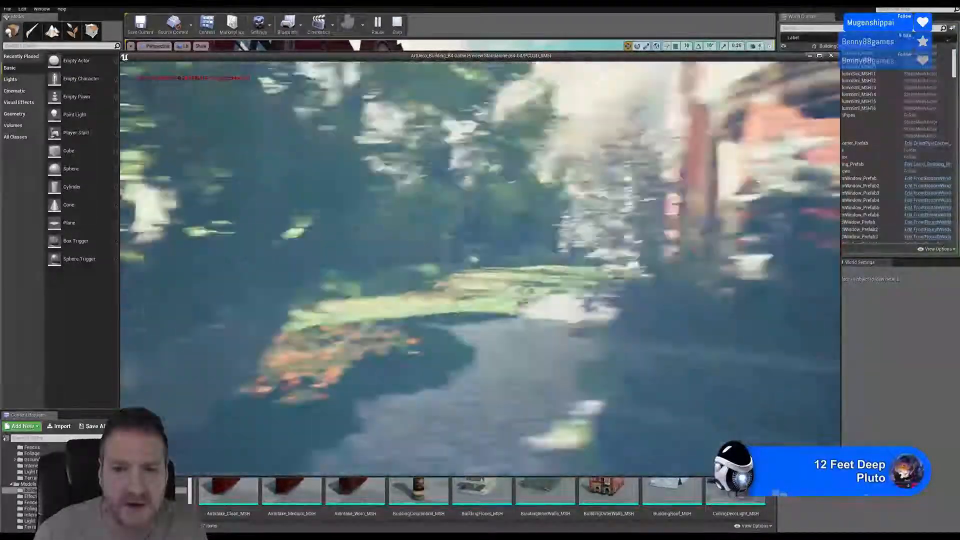
{"action": "key", "text": "w"}
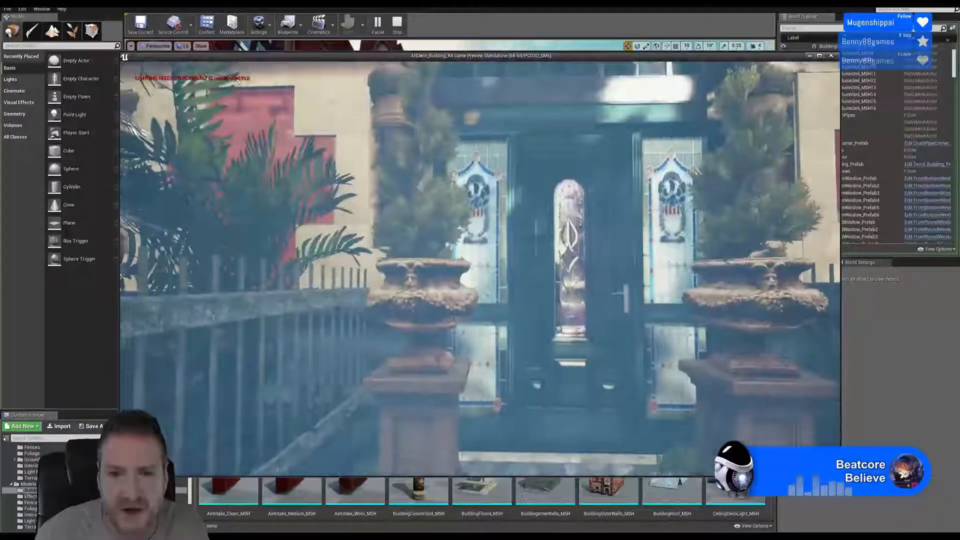
{"action": "key", "text": "w"}
{"action": "key", "text": "w"}
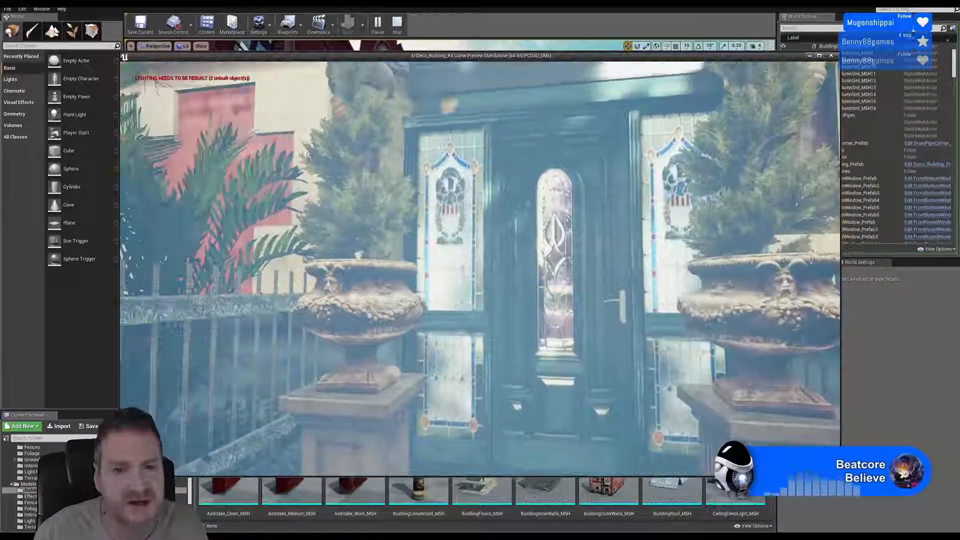
{"action": "key", "text": "w"}
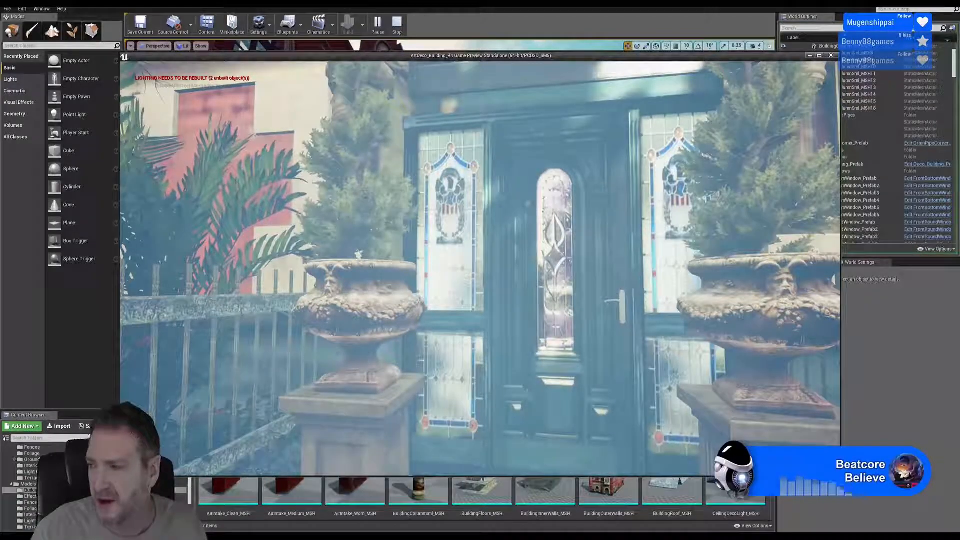
- Examine the orange flower meadow opposite the building, the sun rays beside the large tree, and the surrounding conifer tree line
{"action": "key", "text": "w"}
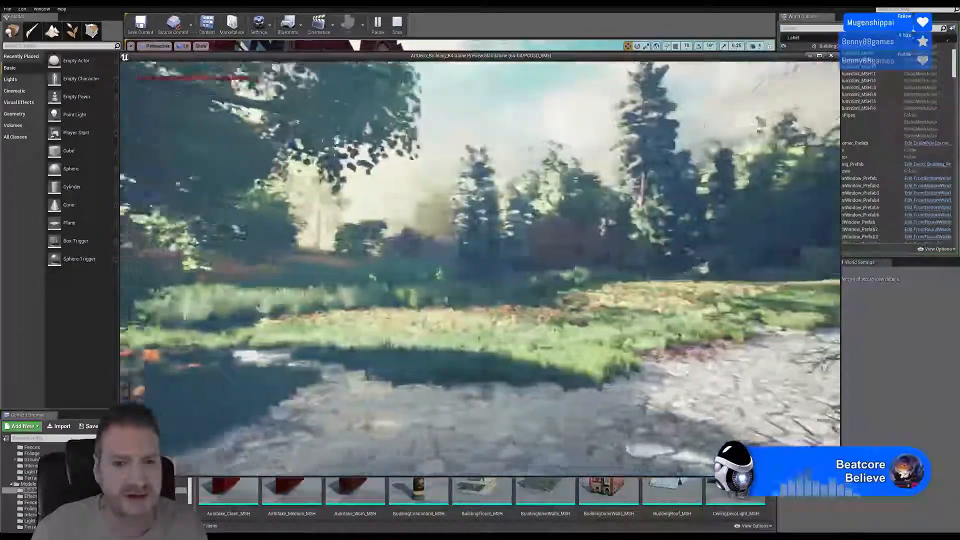
{"action": "key", "text": "w"}
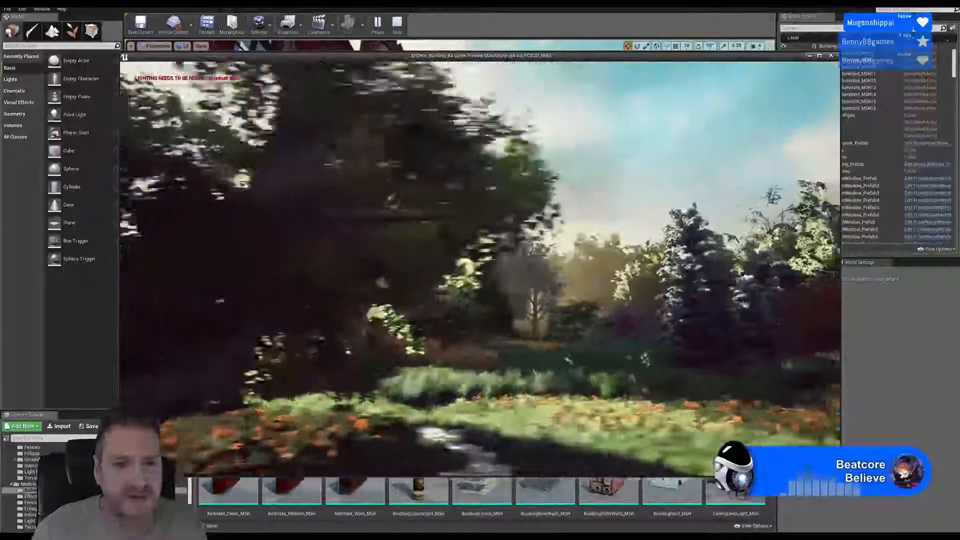
{"action": "key", "text": "w"}
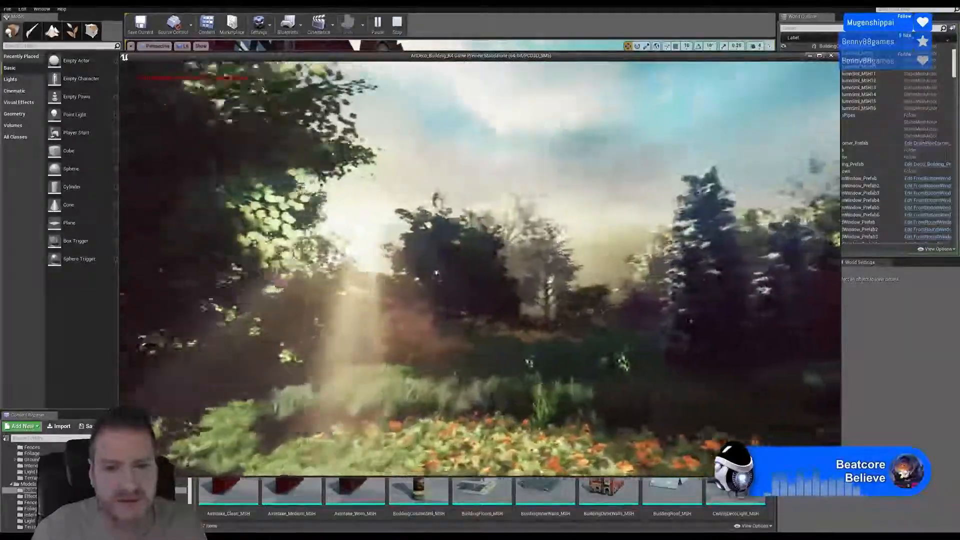
{"action": "key", "text": "w"}
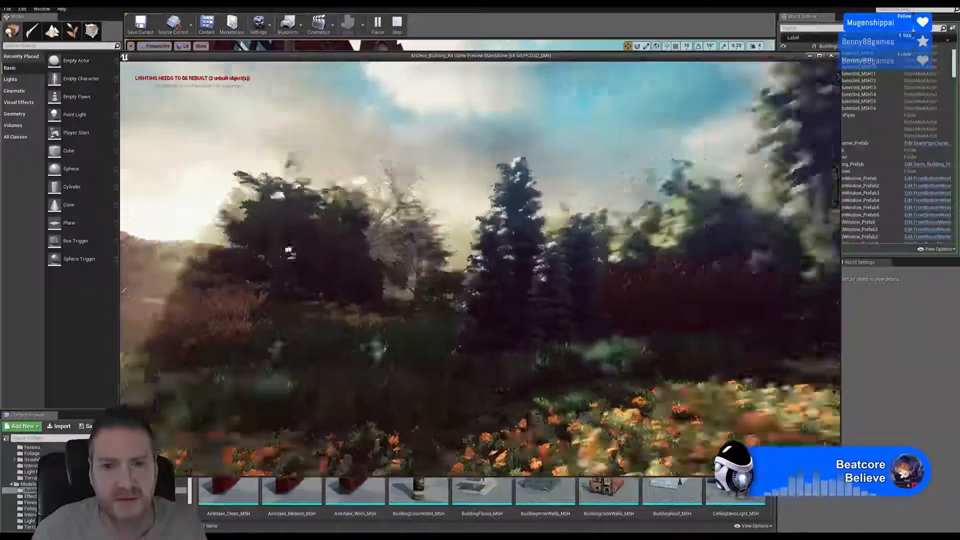
{"action": "key", "text": "w"}
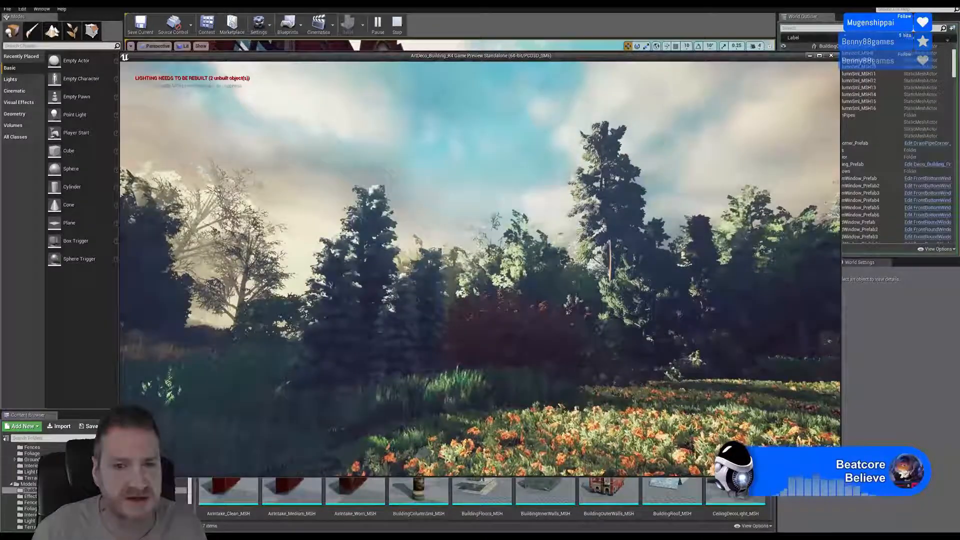
{"action": "key", "text": "w"}
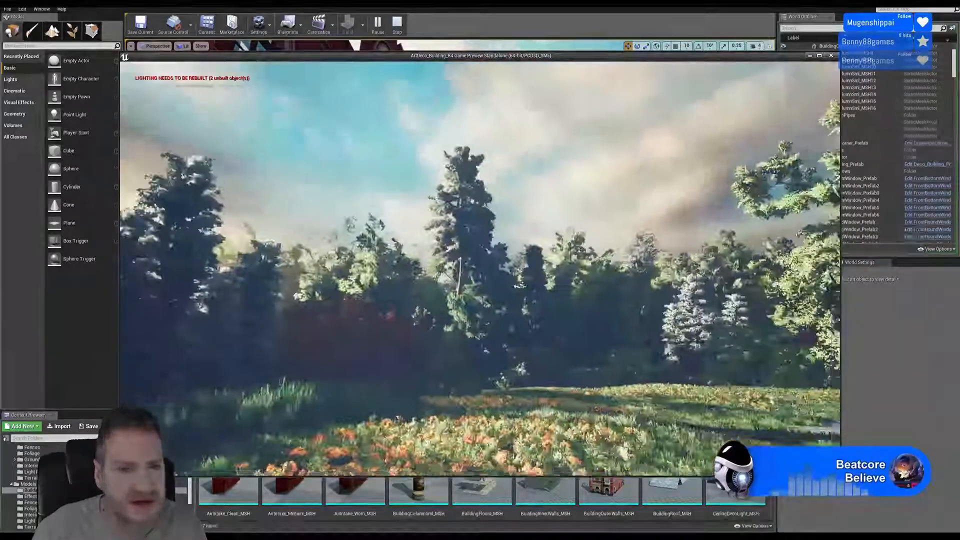
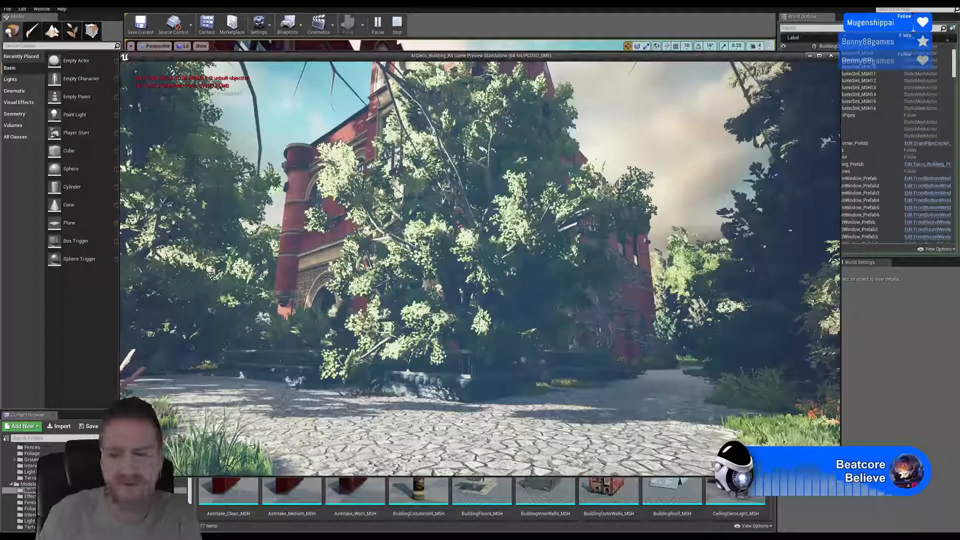
- End the standalone preview and examine the red brick building's facade in the level viewport
{"action": "key", "text": "Escape"}
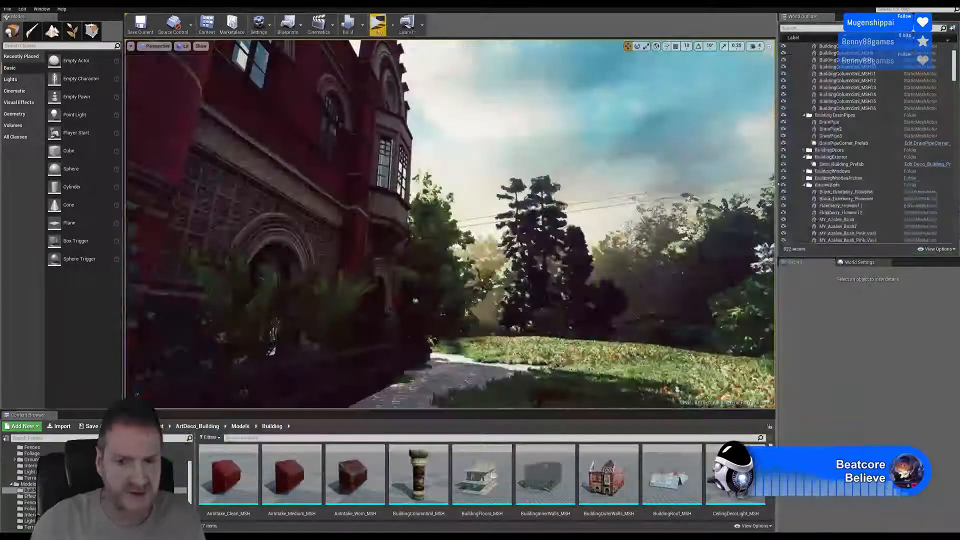
{"action": "right_click_drag", "start_coordinate": [450, 225], "coordinate": [330, 215]}
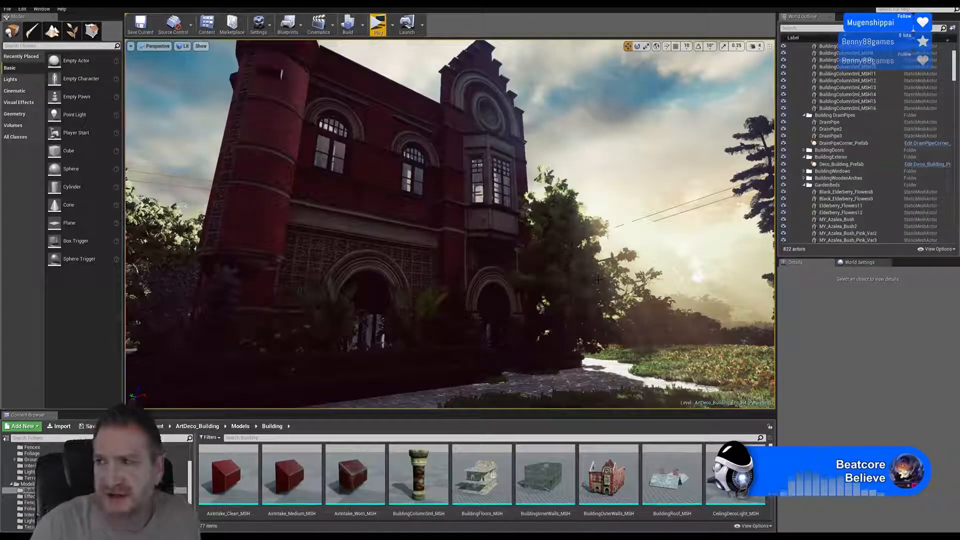
{"action": "left_click", "coordinate": [7, 9]}
{"action": "left_click", "coordinate": [26, 74]}
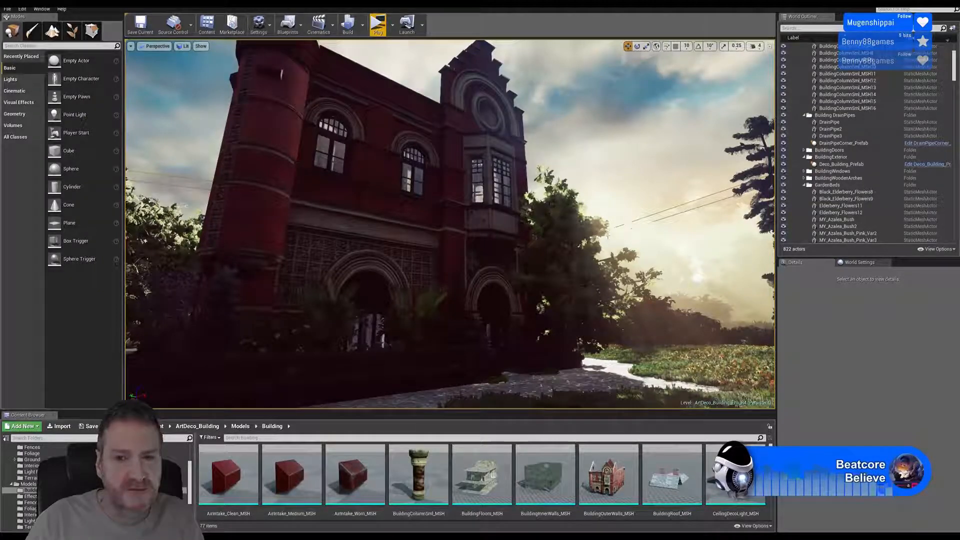
{"action": "mouse_move", "coordinate": [625, 297]}
{"action": "right_mouse_down"}
{"action": "mouse_move", "coordinate": [614, 293]}
{"action": "mouse_move", "coordinate": [635, 301]}
{"action": "mouse_move", "coordinate": [705, 302]}
{"action": "mouse_move", "coordinate": [632, 292]}
{"action": "mouse_move", "coordinate": [760, 299]}
{"action": "mouse_move", "coordinate": [615, 295]}
{"action": "right_mouse_up"}
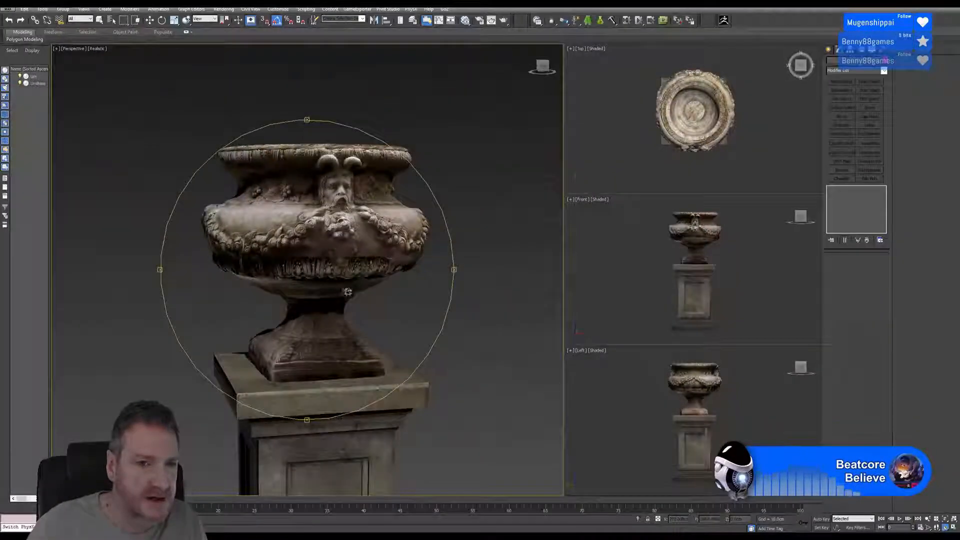
- Switch to 3ds Max and open the recent scene UE4_ArtDeco_Building_Int&Ext_R16.max, discarding the urn scene's changes
{"action": "left_click_drag", "start_coordinate": [330, 330], "coordinate": [310, 236]}
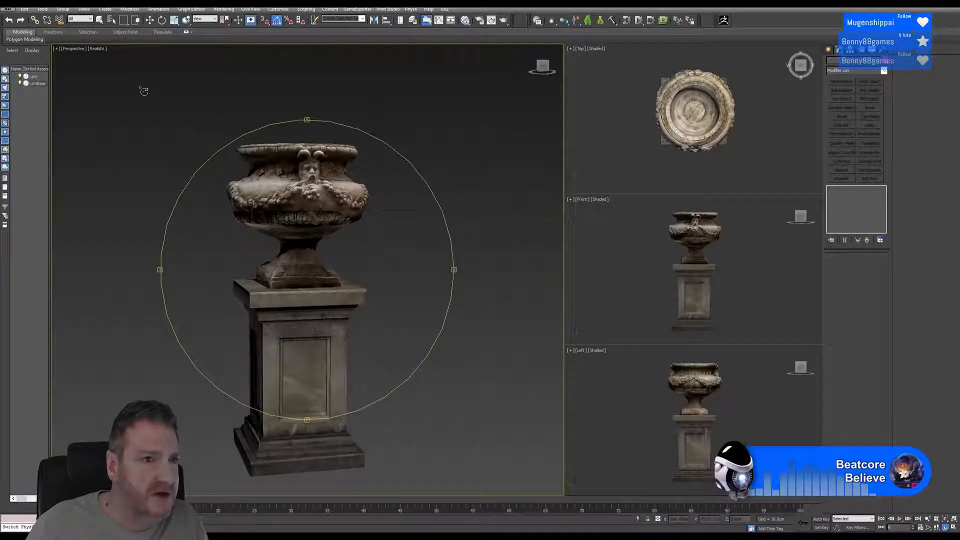
{"action": "left_click", "coordinate": [10, 9]}
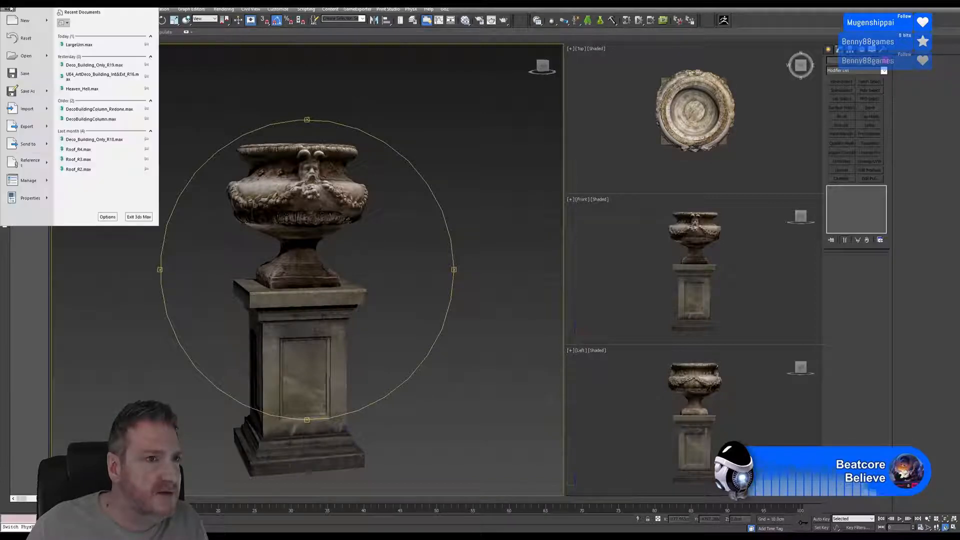
{"action": "left_click", "coordinate": [123, 78]}
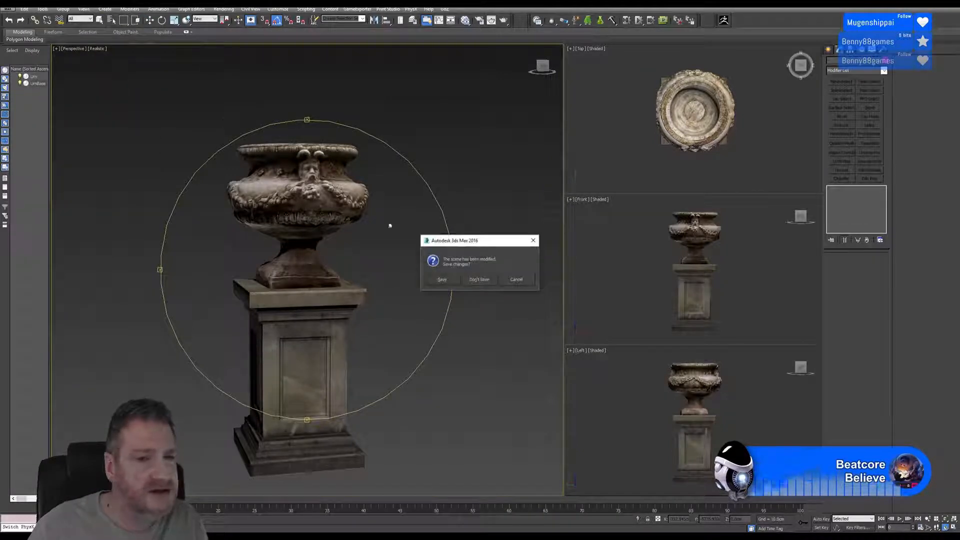
{"action": "left_click", "coordinate": [479, 281]}
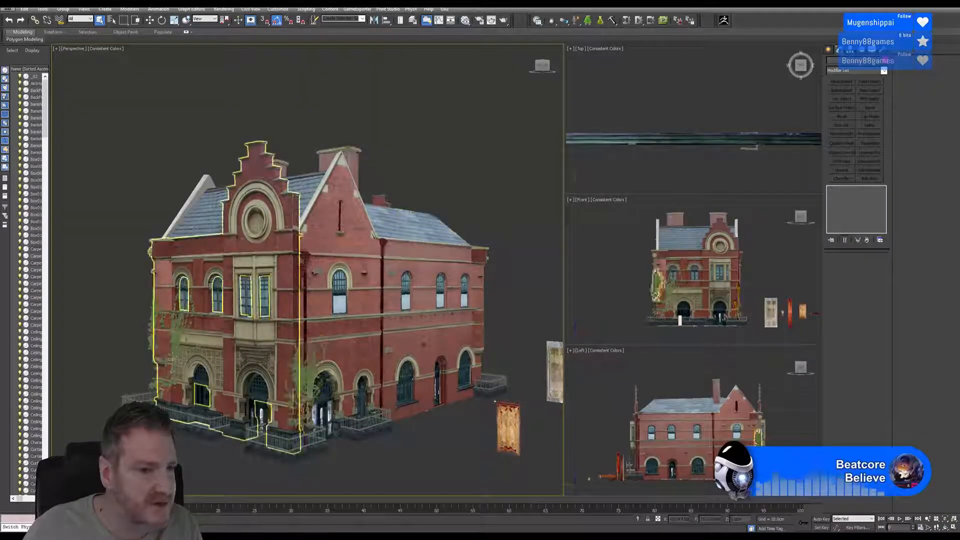
- Examine the building's exterior model and the blue-carpeted staircase with wooden handrails laid out beside it
{"action": "left_click", "coordinate": [176, 340]}
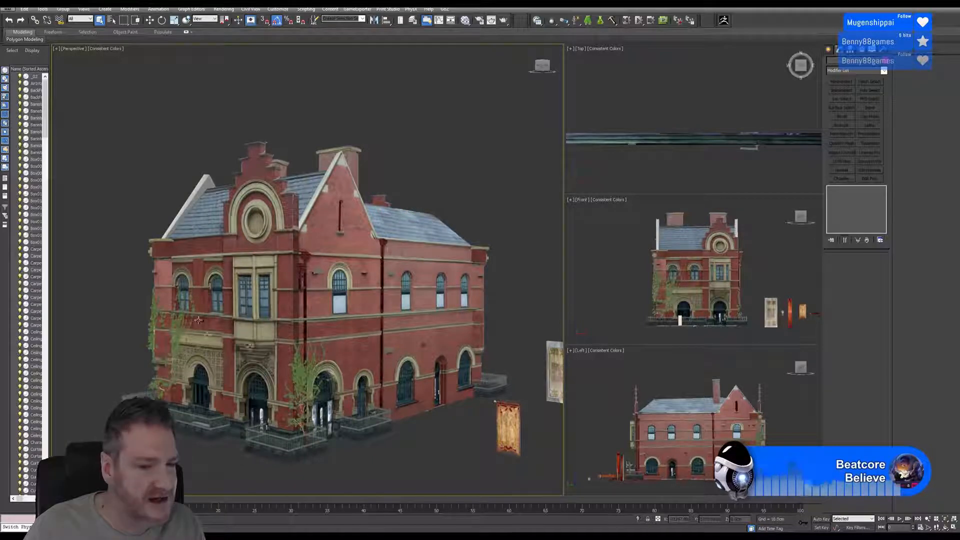
{"action": "middle_click_drag", "start_coordinate": [458, 179], "coordinate": [368, 259], "text": "alt"}
{"action": "scroll", "coordinate": [424, 291], "scroll_direction": "down", "scroll_amount": 4}
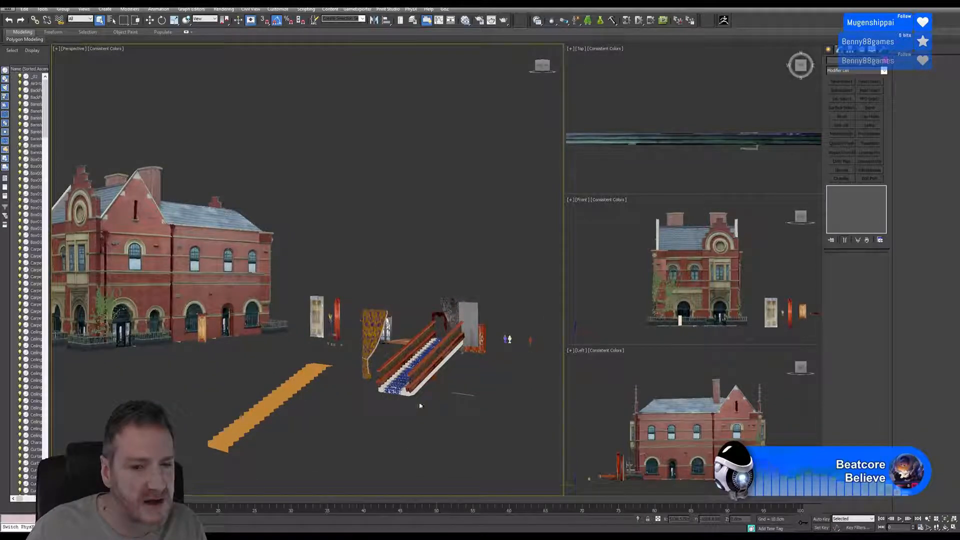
{"action": "left_click", "coordinate": [390, 377]}
{"action": "scroll", "coordinate": [390, 378], "scroll_direction": "up", "scroll_amount": 3}
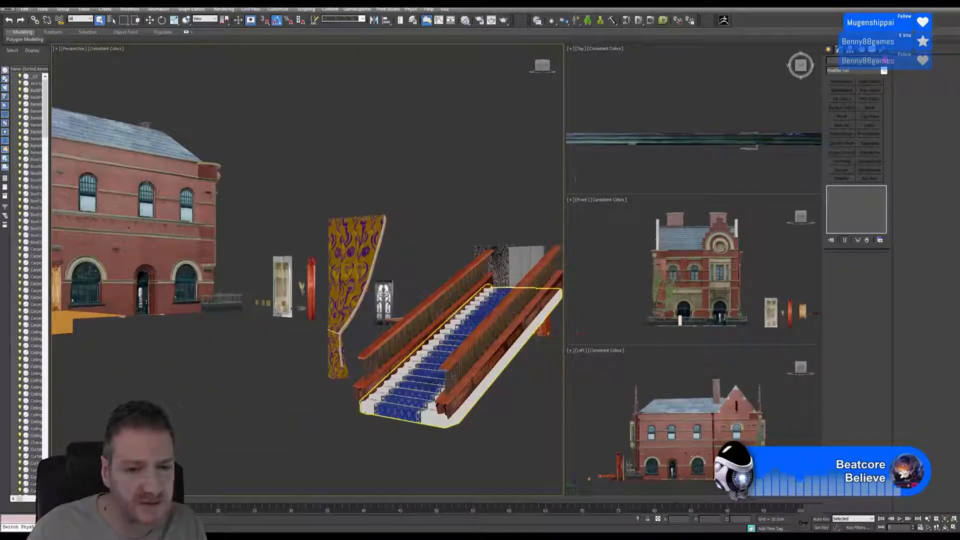
{"action": "left_click", "coordinate": [952, 529]}
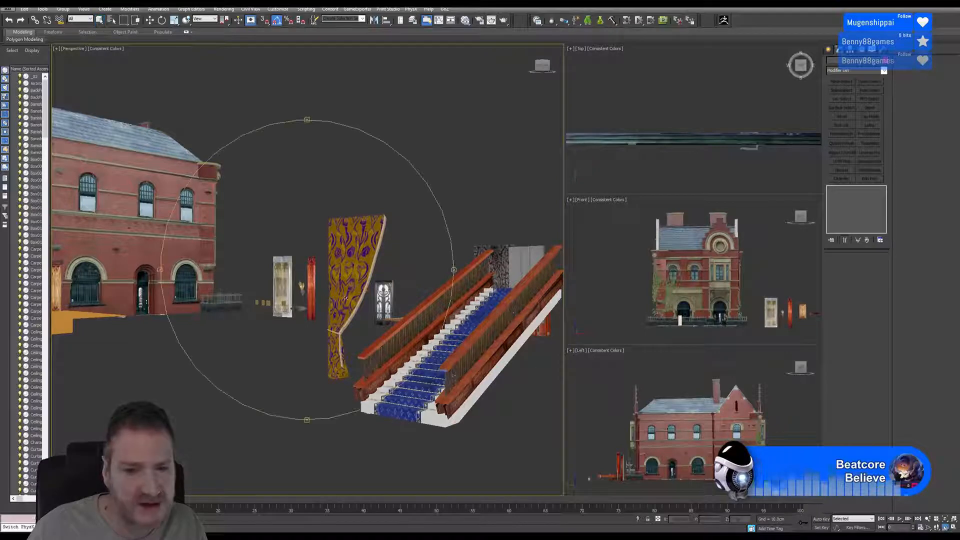
{"action": "left_click_drag", "start_coordinate": [328, 297], "coordinate": [364, 264]}
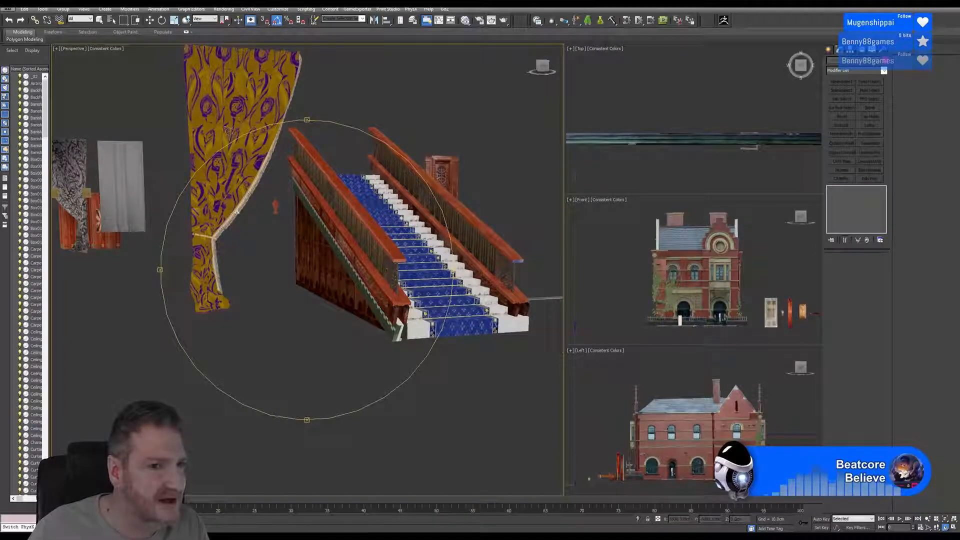
- Examine the red patterned rug and the carved wooden door among the separate interior pieces
{"action": "left_click_drag", "start_coordinate": [317, 243], "coordinate": [297, 249]}
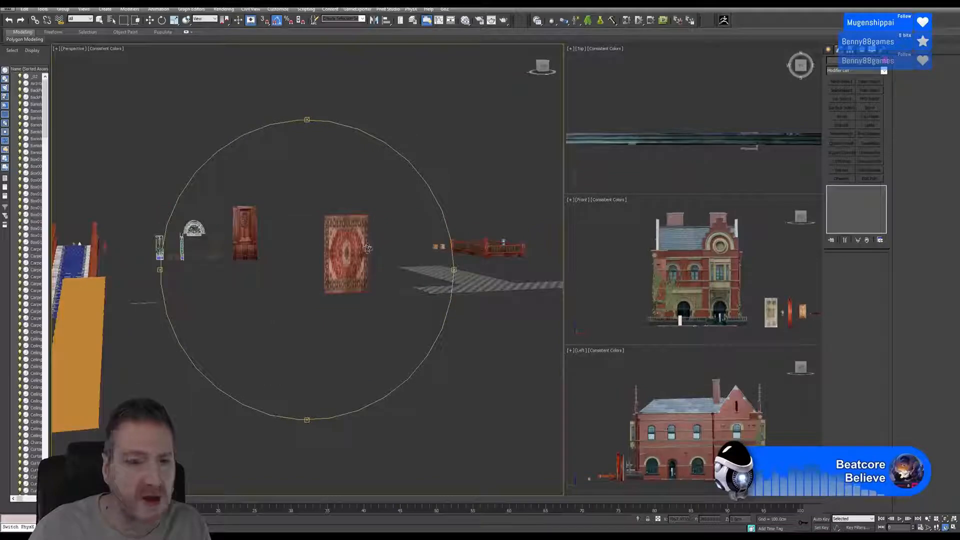
{"action": "scroll", "coordinate": [343, 229], "scroll_direction": "up", "scroll_amount": 2}
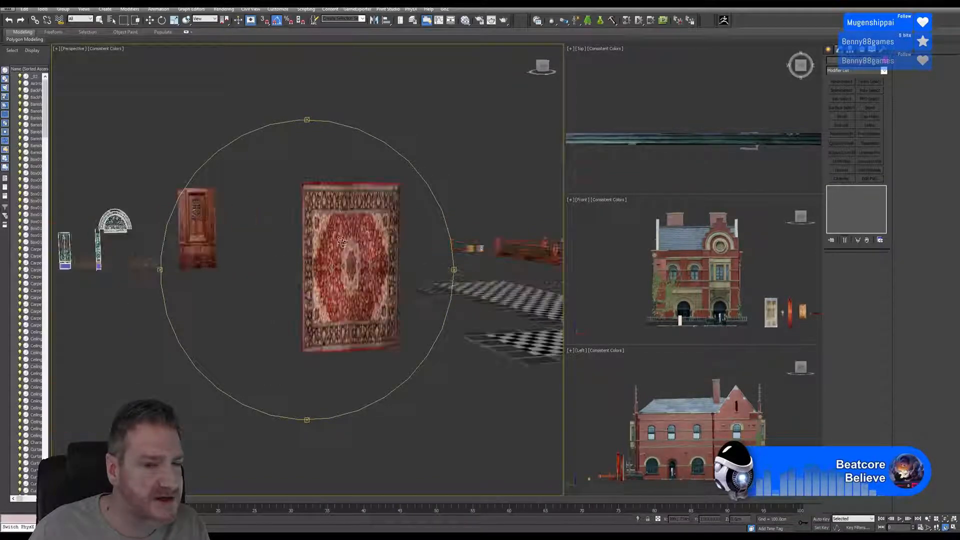
{"action": "scroll", "coordinate": [346, 239], "scroll_direction": "up", "scroll_amount": 4}
{"action": "scroll", "coordinate": [348, 242], "scroll_direction": "down", "scroll_amount": 4}
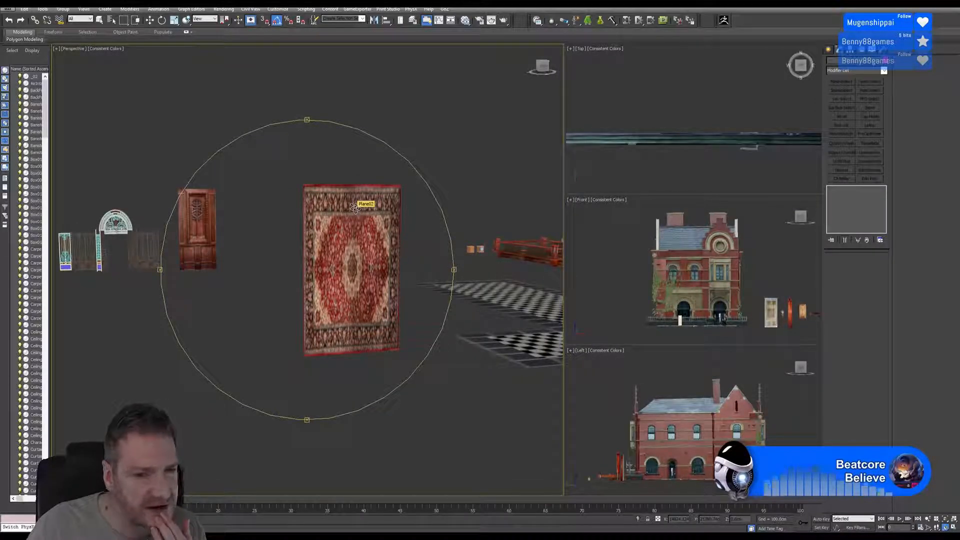
{"action": "middle_click_drag", "start_coordinate": [324, 249], "coordinate": [332, 264]}
{"action": "scroll", "coordinate": [310, 262], "scroll_direction": "down", "scroll_amount": 3}
- Examine the curtains, the hanging tapestry and the neighbouring interior panels in the row of separate pieces
{"action": "middle_click_drag", "start_coordinate": [231, 265], "coordinate": [432, 263]}
{"action": "middle_click_drag", "start_coordinate": [347, 262], "coordinate": [363, 263]}
{"action": "middle_click_drag", "start_coordinate": [185, 259], "coordinate": [330, 252]}
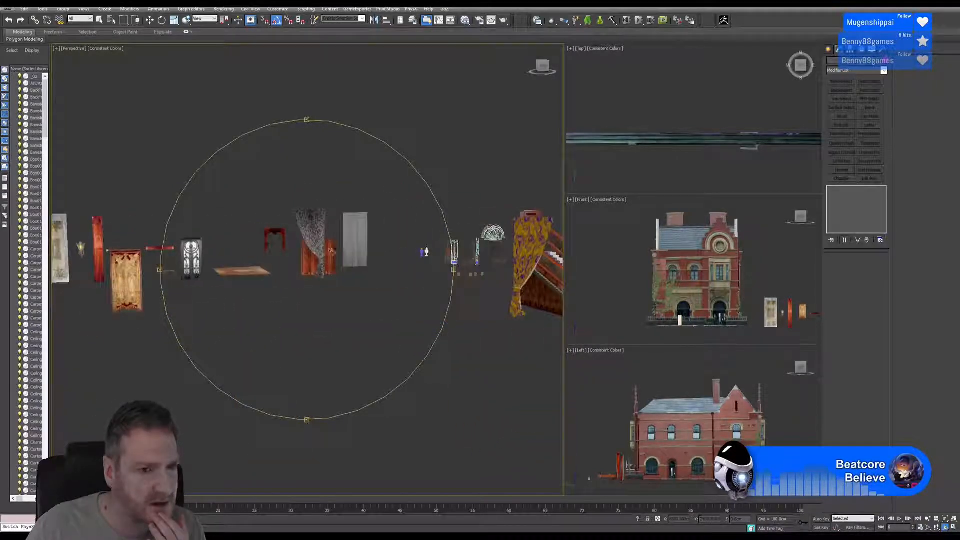
{"action": "middle_click_drag", "start_coordinate": [216, 256], "coordinate": [238, 255]}
{"action": "scroll", "coordinate": [184, 273], "scroll_direction": "up", "scroll_amount": 3}
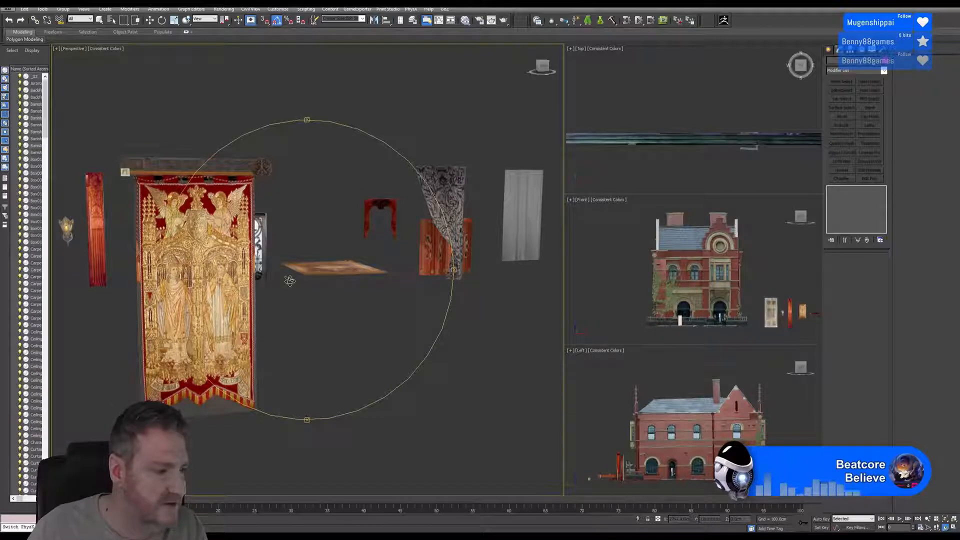
{"action": "left_click_drag", "start_coordinate": [291, 274], "coordinate": [302, 258]}
{"action": "middle_click_drag", "start_coordinate": [302, 258], "coordinate": [203, 257]}
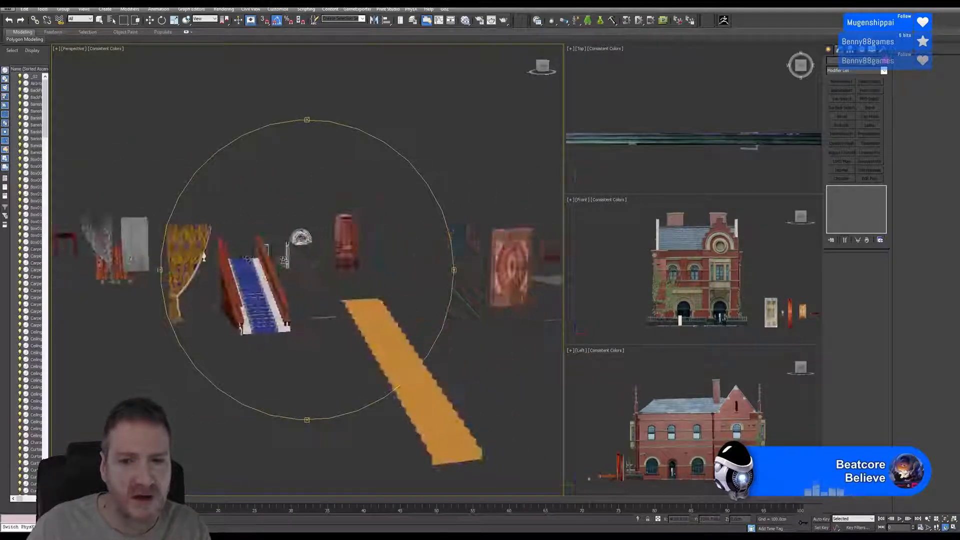
- Examine the tiered Art Deco ceiling light and the remaining small props at the far end of the layout
{"action": "scroll", "coordinate": [296, 261], "scroll_direction": "down", "scroll_amount": 4}
{"action": "mouse_move", "coordinate": [480, 280]}
{"action": "middle_mouse_down"}
{"action": "mouse_move", "coordinate": [360, 320]}
{"action": "mouse_move", "coordinate": [200, 330]}
{"action": "middle_mouse_up"}
{"action": "mouse_move", "coordinate": [396, 305]}
{"action": "middle_mouse_down"}
{"action": "mouse_move", "coordinate": [292, 326]}
{"action": "mouse_move", "coordinate": [167, 323]}
{"action": "mouse_move", "coordinate": [306, 304]}
{"action": "mouse_move", "coordinate": [302, 256]}
{"action": "middle_mouse_up"}
{"action": "scroll", "coordinate": [306, 300], "scroll_direction": "up", "scroll_amount": 10}
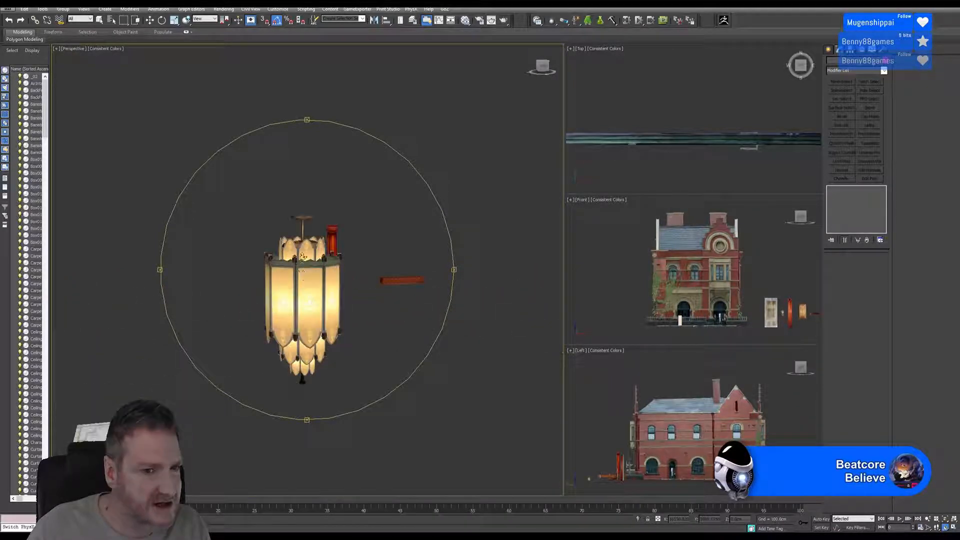
{"action": "middle_click_drag", "start_coordinate": [359, 263], "coordinate": [255, 296]}
{"action": "scroll", "coordinate": [295, 303], "scroll_direction": "down", "scroll_amount": 6}
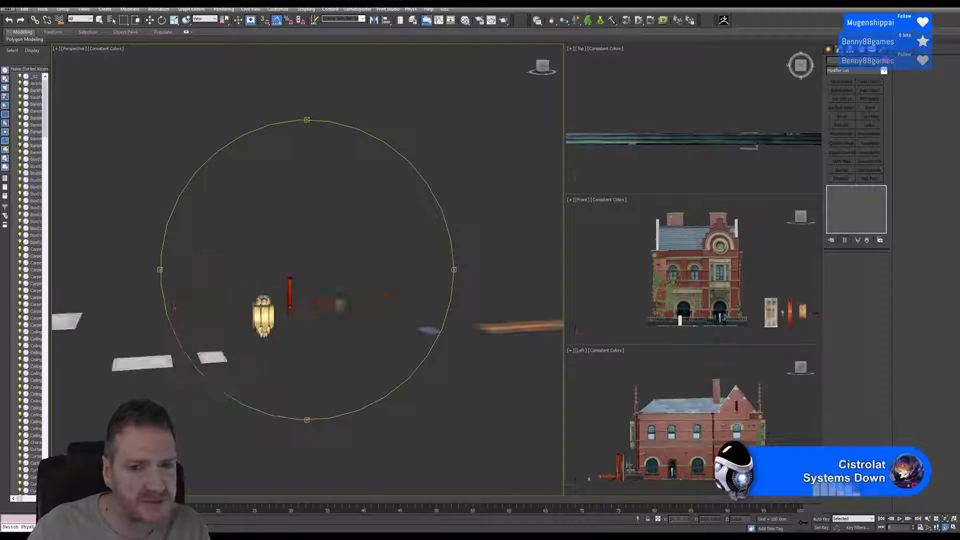
{"action": "middle_click_drag", "start_coordinate": [377, 277], "coordinate": [249, 288]}
{"action": "scroll", "coordinate": [242, 282], "scroll_direction": "down", "scroll_amount": 2}
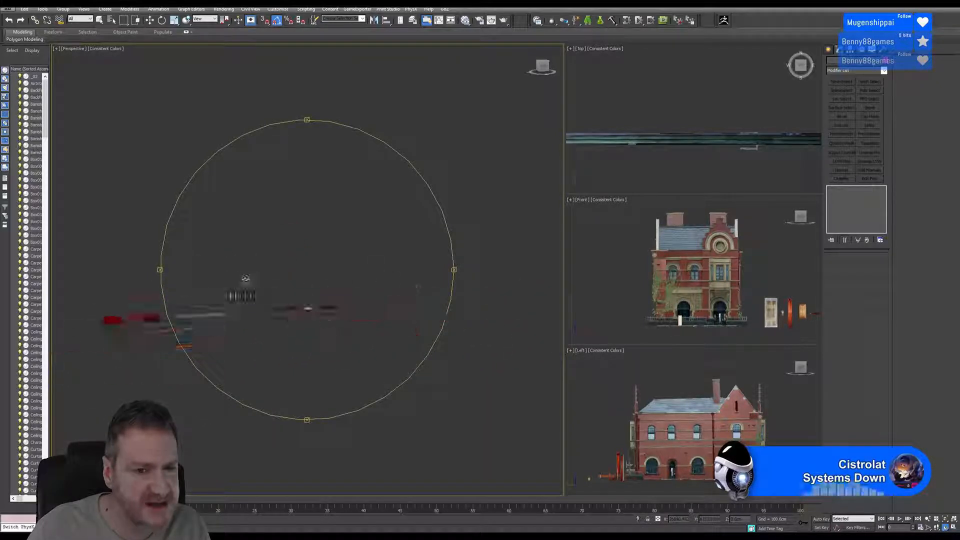
- Review the whole prop layout and examine the complete brick building from its front corner
{"action": "left_click_drag", "start_coordinate": [175, 255], "coordinate": [325, 270]}
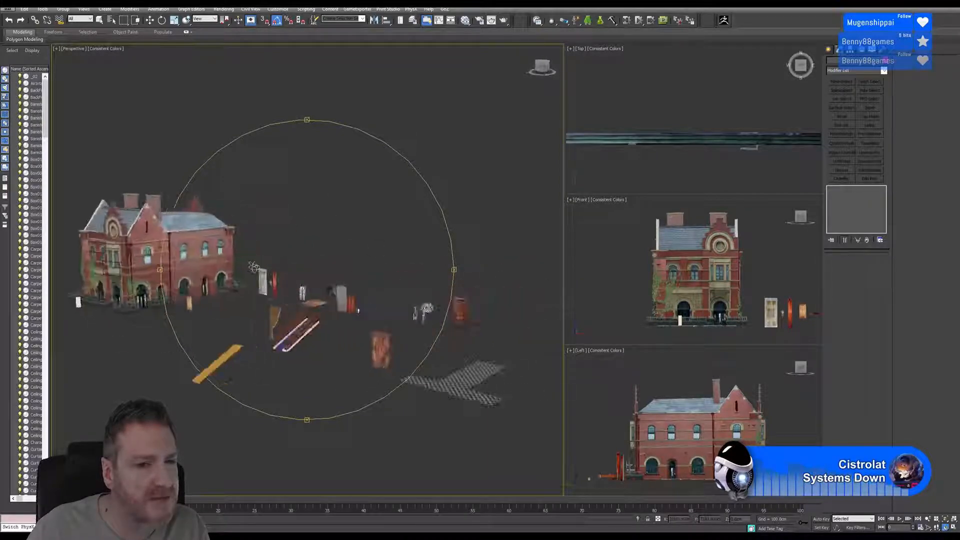
{"action": "middle_click_drag", "start_coordinate": [145, 264], "coordinate": [307, 266]}
{"action": "scroll", "coordinate": [307, 267], "scroll_direction": "up", "scroll_amount": 5}
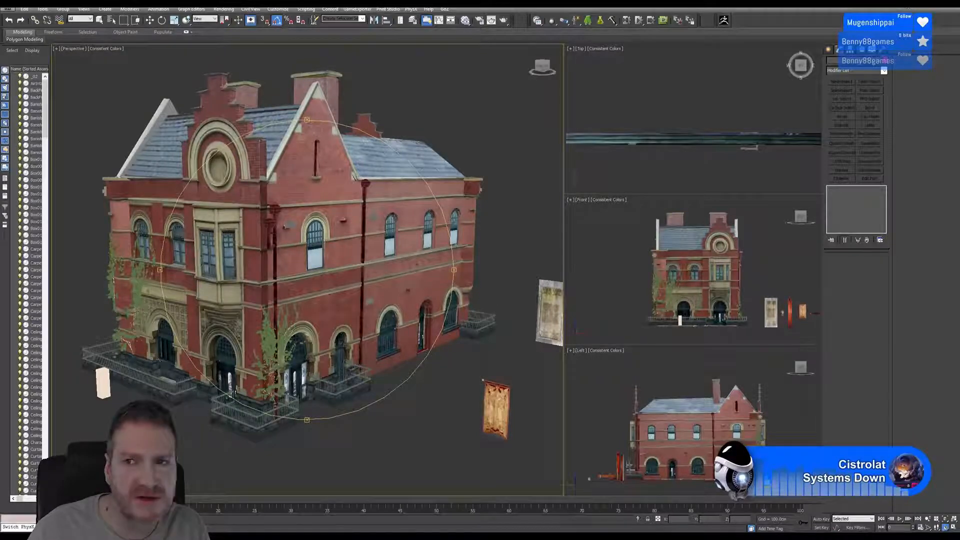
- Switch back to Unreal Editor and examine the building's unfinished interior, with its rough stone walls, window and stained-glass door
{"action": "left_click", "coordinate": [914, 4]}
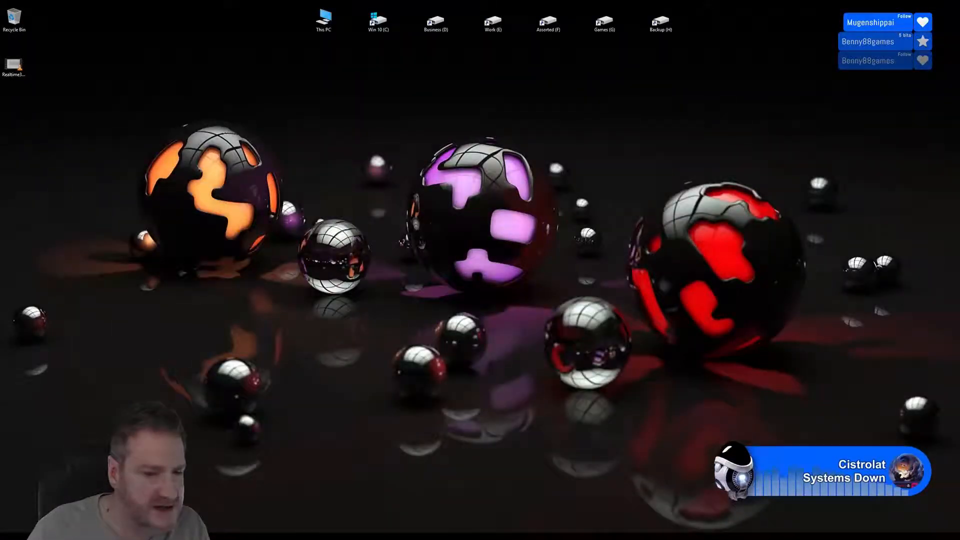
{"action": "key", "text": "alt+Tab"}
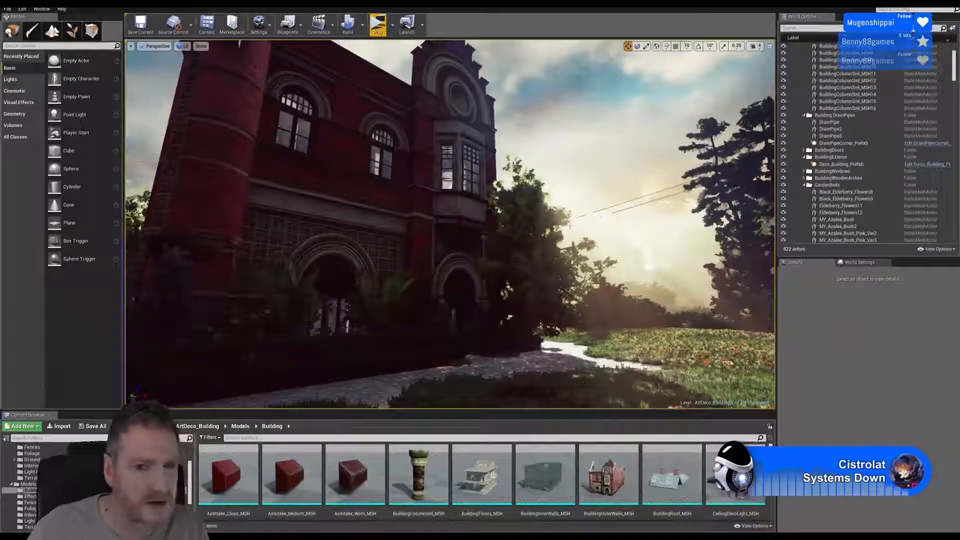
{"action": "right_click_drag", "start_coordinate": [449, 225], "coordinate": [568, 265]}
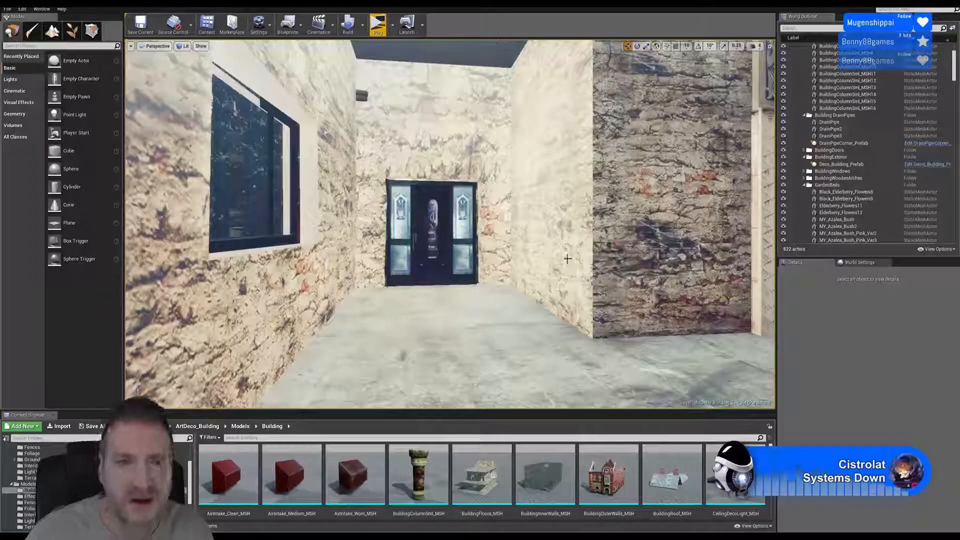
{"action": "right_click_drag", "start_coordinate": [501, 310], "coordinate": [400, 207]}
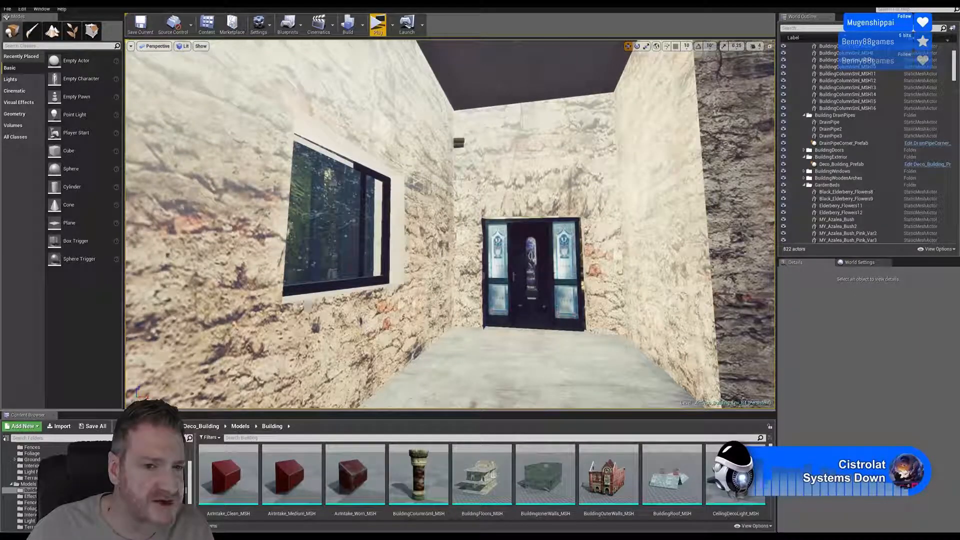
{"action": "right_click_drag", "start_coordinate": [449, 225], "coordinate": [409, 148]}
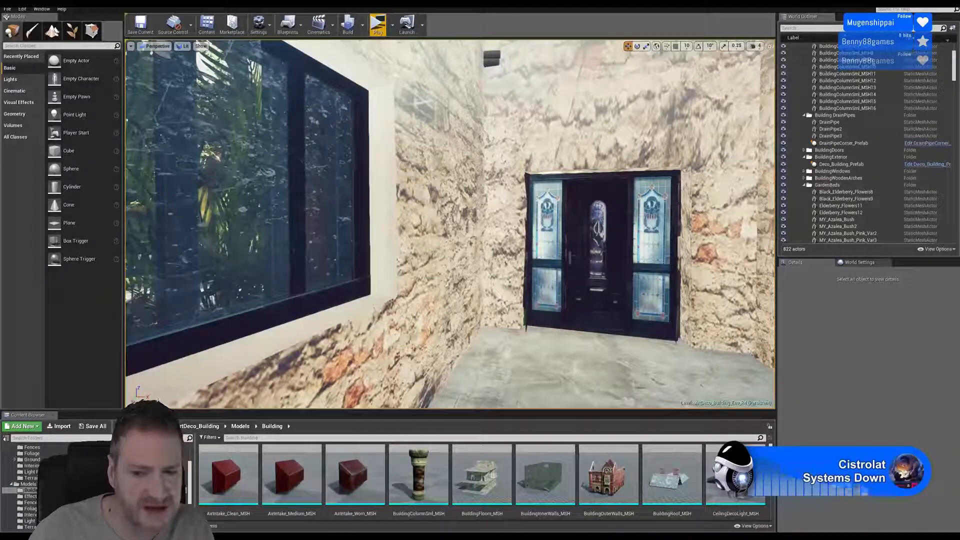
- Place the FeatureColumn_MSH mesh from the Building models folder in front of the interior door and raise it above the floor
{"action": "scroll", "coordinate": [482, 479], "scroll_direction": "down", "scroll_amount": 2}
{"action": "scroll", "coordinate": [483, 482], "scroll_direction": "down", "scroll_amount": 3}
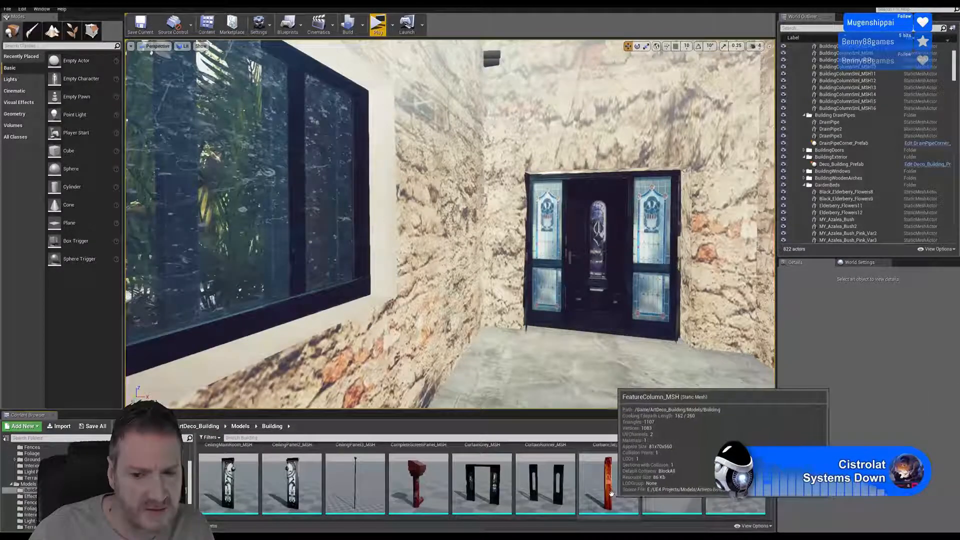
{"action": "left_click_drag", "start_coordinate": [611, 493], "coordinate": [552, 379]}
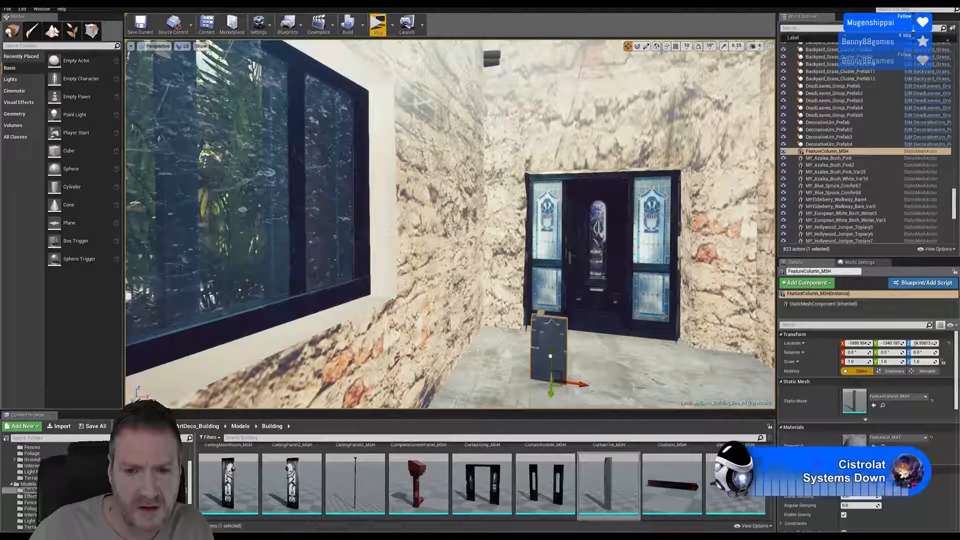
{"action": "left_click_drag", "start_coordinate": [550, 356], "coordinate": [551, 135]}
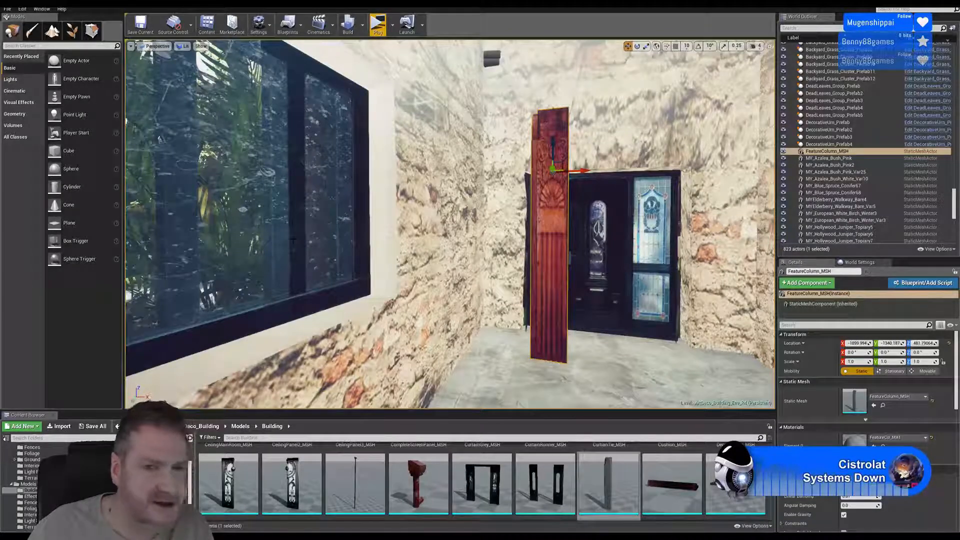
- Move the feature column along X to about -2072, clear of the door and beside the window wall
{"action": "right_click_drag", "start_coordinate": [450, 225], "coordinate": [531, 181]}
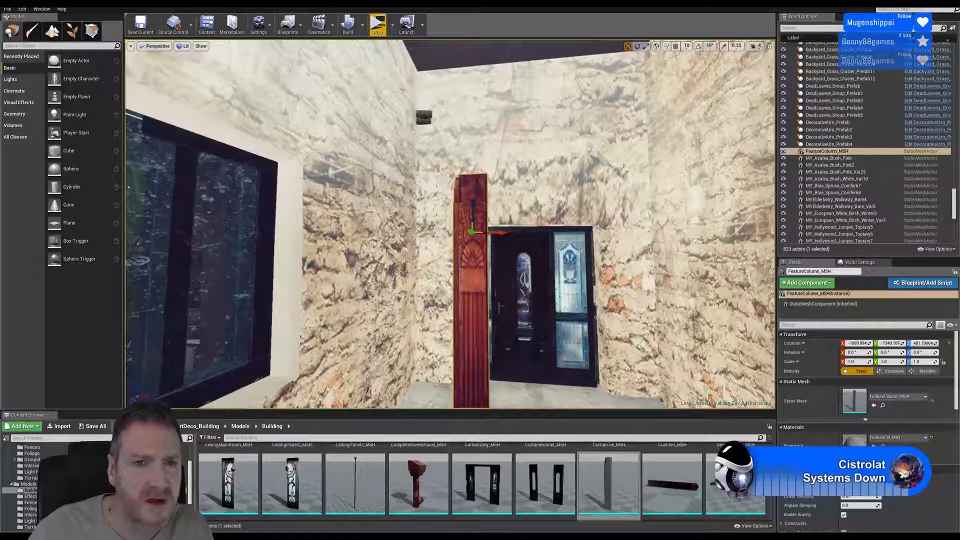
{"action": "mouse_move", "coordinate": [460, 121]}
{"action": "right_mouse_down"}
{"action": "mouse_move", "coordinate": [430, 145]}
{"action": "mouse_move", "coordinate": [453, 60]}
{"action": "mouse_move", "coordinate": [470, 57]}
{"action": "mouse_move", "coordinate": [482, 65]}
{"action": "mouse_move", "coordinate": [445, 75]}
{"action": "mouse_move", "coordinate": [439, 115]}
{"action": "mouse_move", "coordinate": [449, 105]}
{"action": "right_mouse_up"}
{"action": "key", "text": "w"}
{"action": "key", "text": "w"}
{"action": "key", "text": "s"}
{"action": "key", "text": "s"}
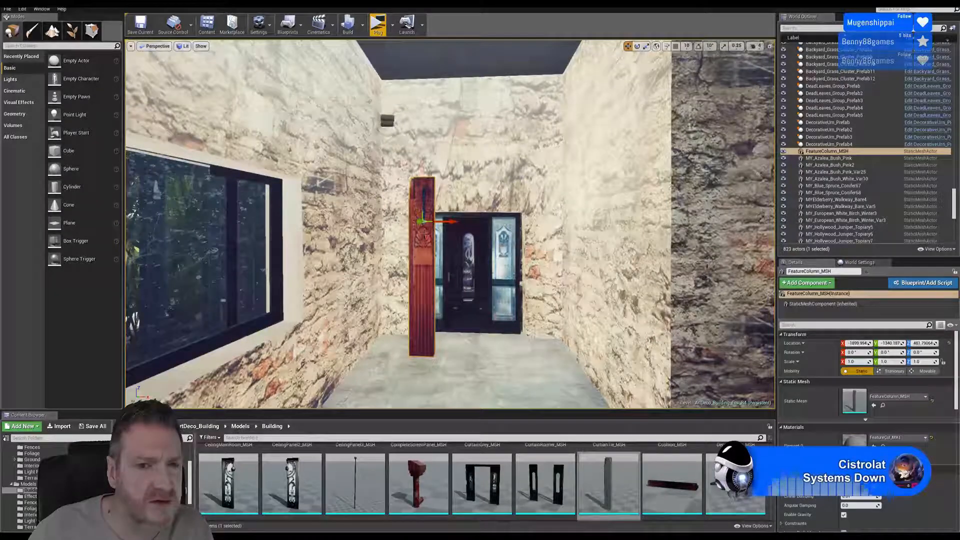
{"action": "left_click_drag", "start_coordinate": [410, 220], "coordinate": [403, 220]}
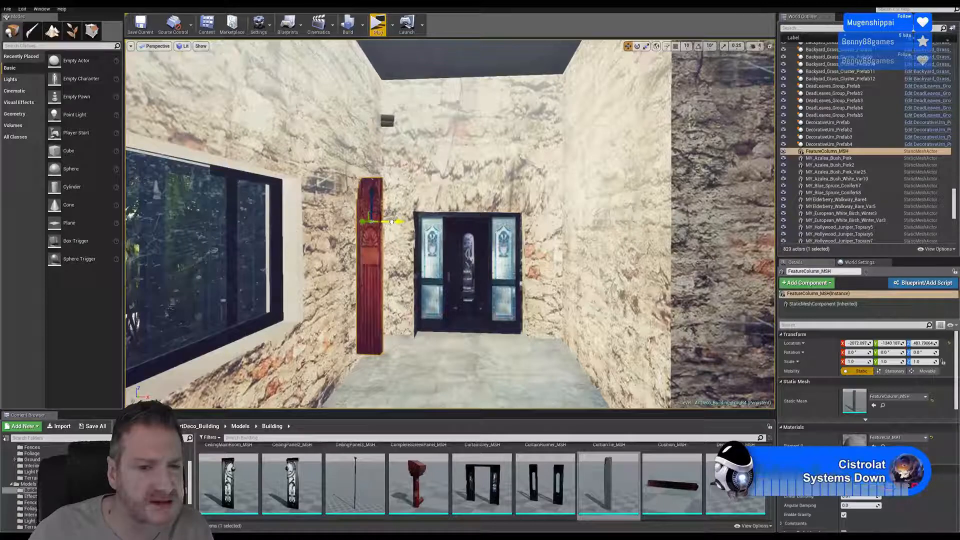
- Move the feature column back along Y to about -1559, lower it towards the floor, and scale it uniformly to about 1.47
{"action": "left_click_drag", "start_coordinate": [371, 199], "coordinate": [370, 210]}
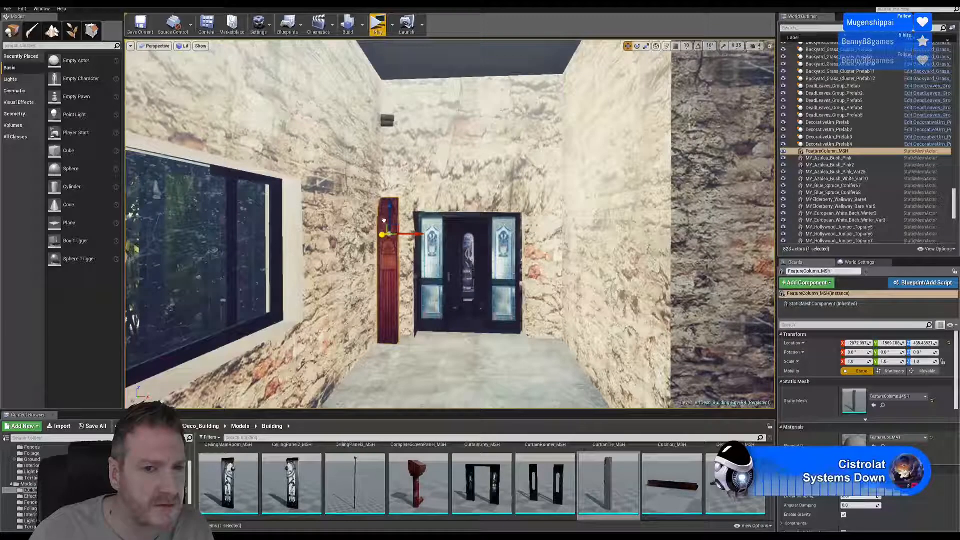
{"action": "left_click", "coordinate": [646, 46]}
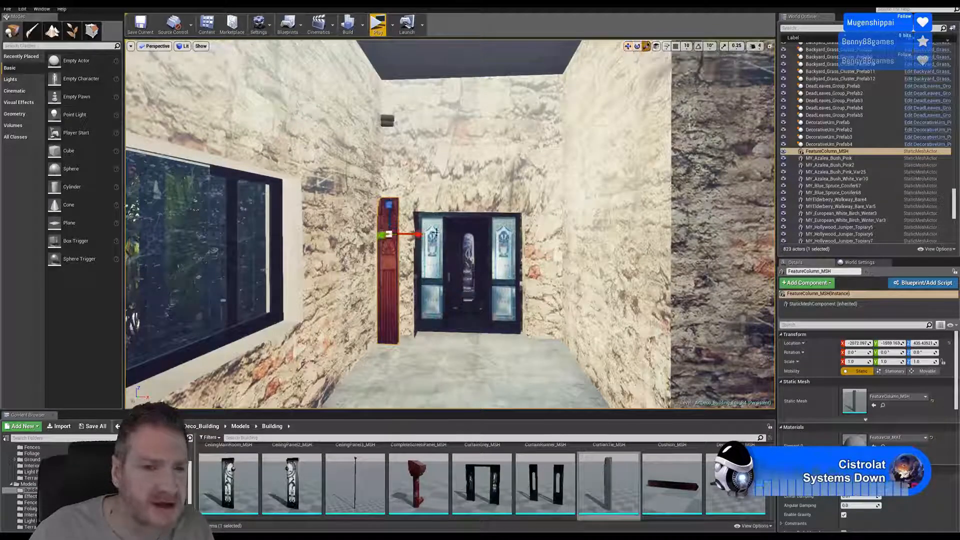
{"action": "left_click_drag", "start_coordinate": [388, 234], "coordinate": [413, 212]}
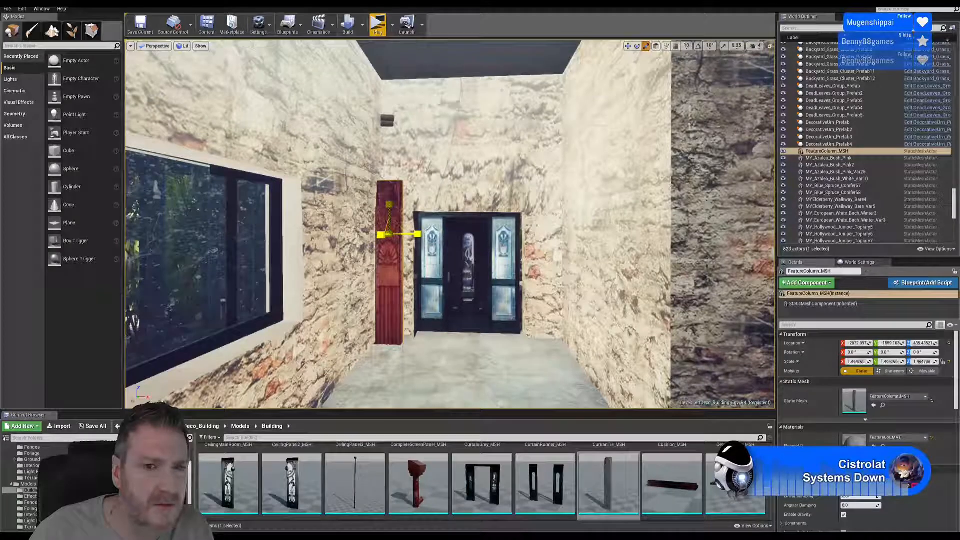
- Raise the feature column to about Z 793 and scale it uniformly to about 1.91 so it spans from floor to ceiling
{"action": "left_click", "coordinate": [628, 47]}
{"action": "left_click_drag", "start_coordinate": [390, 212], "coordinate": [394, 129]}
{"action": "left_click", "coordinate": [646, 46]}
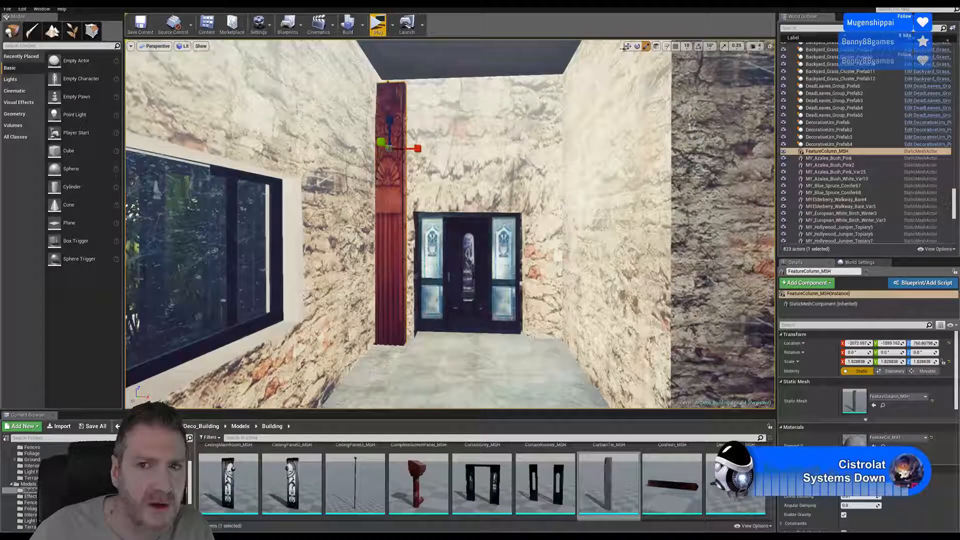
{"action": "left_click", "coordinate": [628, 46]}
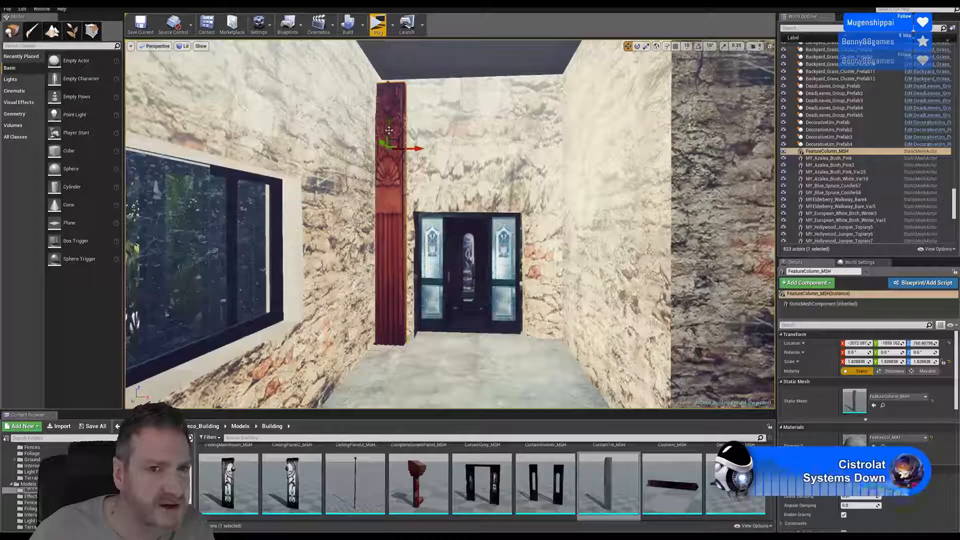
{"action": "left_click_drag", "start_coordinate": [393, 122], "coordinate": [393, 120]}
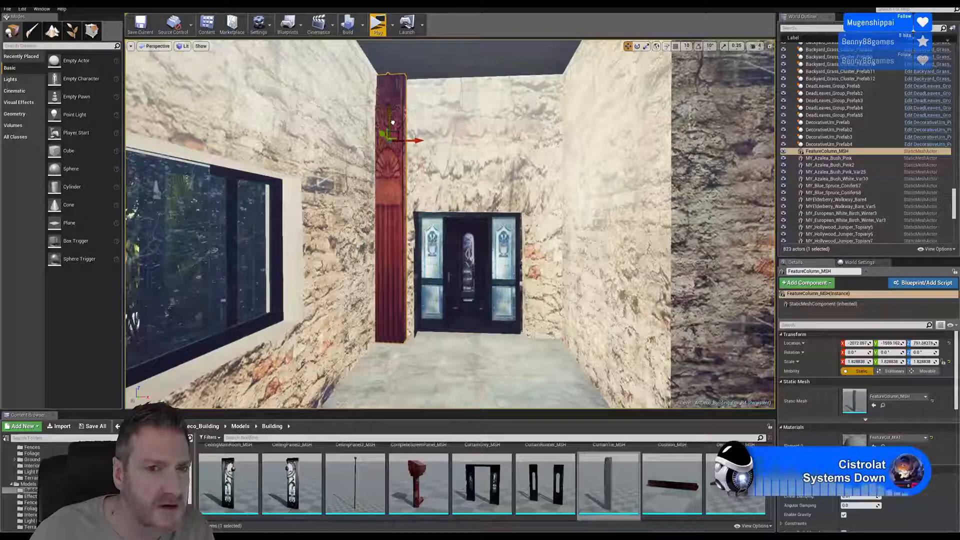
{"action": "left_click", "coordinate": [645, 46]}
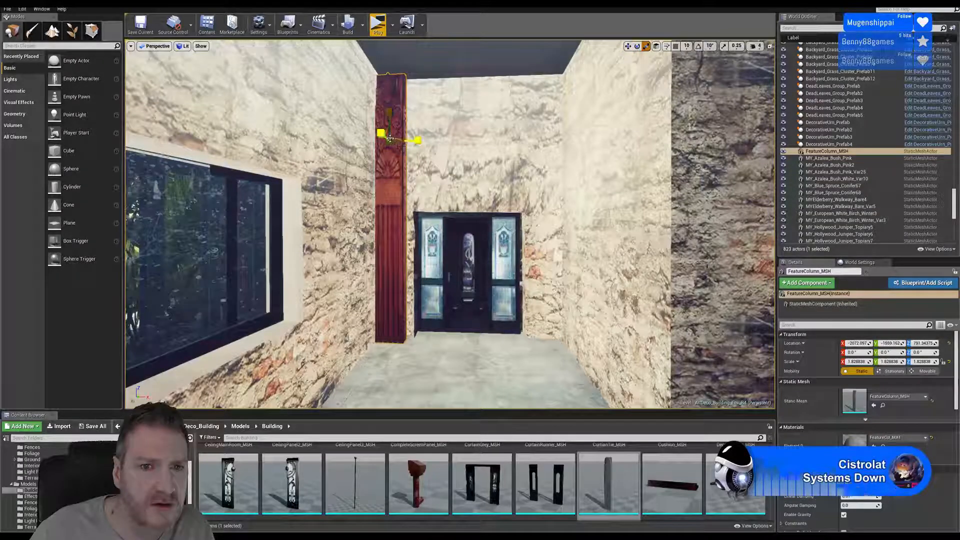
{"action": "left_click_drag", "start_coordinate": [389, 138], "coordinate": [389, 139]}
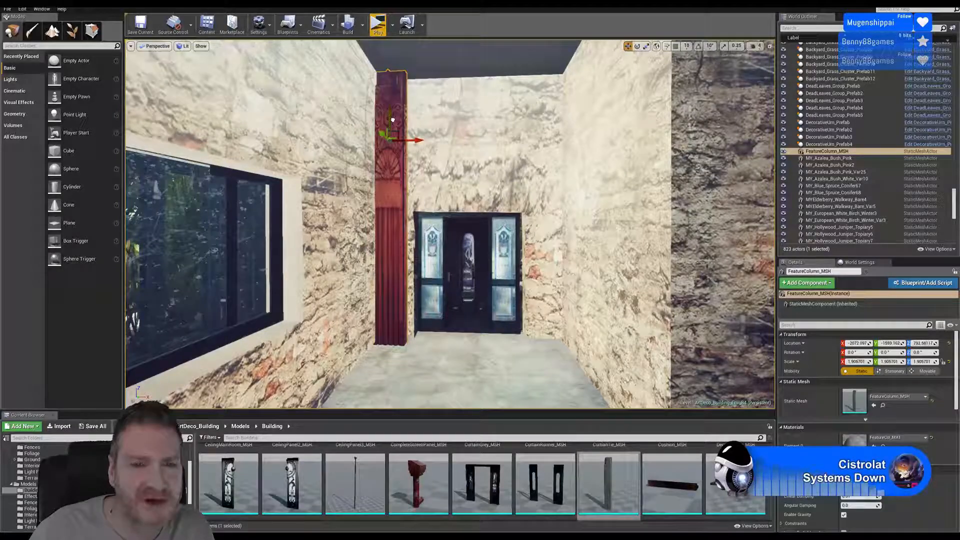
- Fit the column into the corner beside the door at about X -2039, Y -1622, and check it against the door frame
{"action": "right_click_drag", "start_coordinate": [450, 225], "coordinate": [402, 210]}
{"action": "key", "text": "w"}
{"action": "key", "text": "w"}
{"action": "key", "text": "q"}
{"action": "key", "text": "e"}
{"action": "key", "text": "s"}
{"action": "key", "text": "s"}
{"action": "left_click_drag", "start_coordinate": [476, 199], "coordinate": [487, 201]}
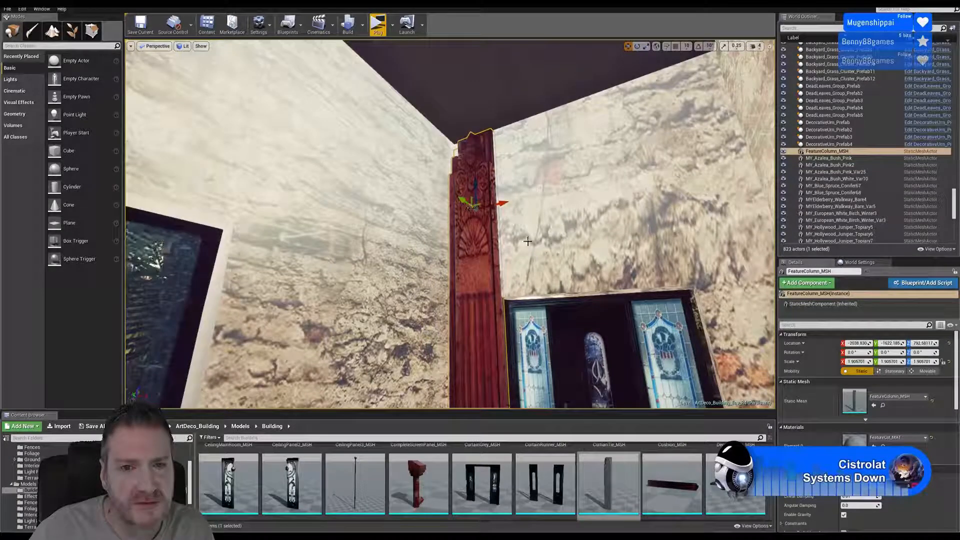
{"action": "right_click_drag", "start_coordinate": [528, 241], "coordinate": [555, 299]}
{"action": "key", "text": "w"}
{"action": "key", "text": "w"}
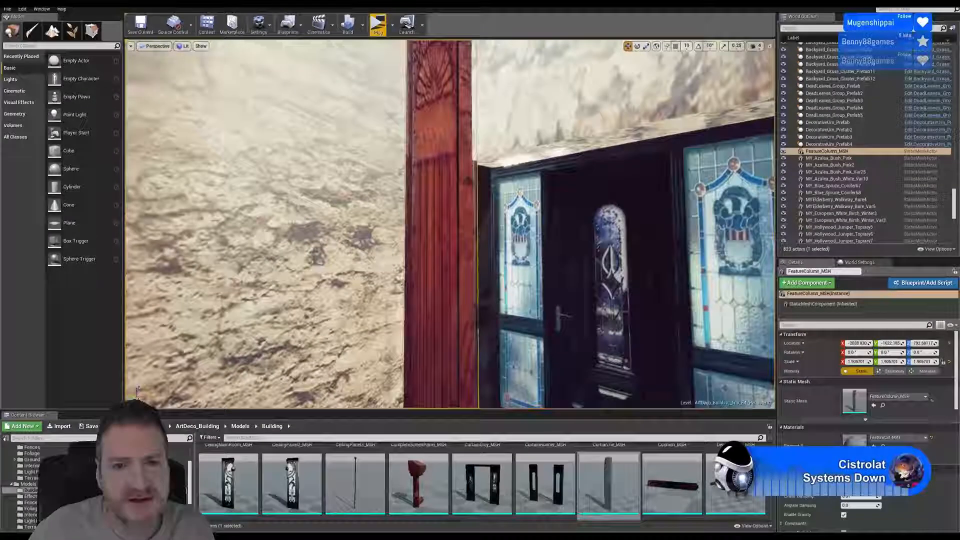
{"action": "right_click_drag", "start_coordinate": [486, 191], "coordinate": [474, 192]}
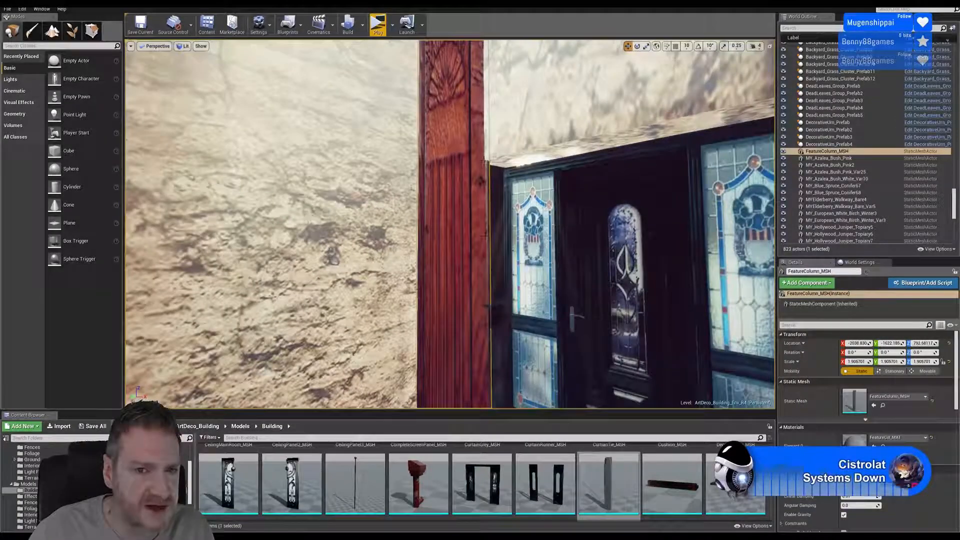
- Move the feature column along X to about -1469, on the side of the door away from the window wall
{"action": "key", "text": "s"}
{"action": "right_click_drag", "start_coordinate": [481, 318], "coordinate": [545, 306]}
{"action": "key", "text": "s"}
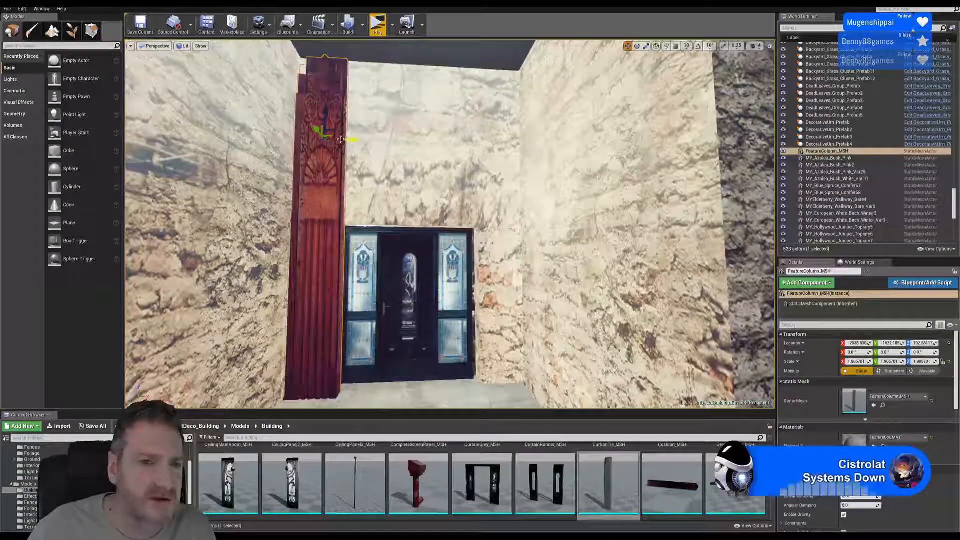
{"action": "left_click_drag", "start_coordinate": [344, 141], "coordinate": [521, 149]}
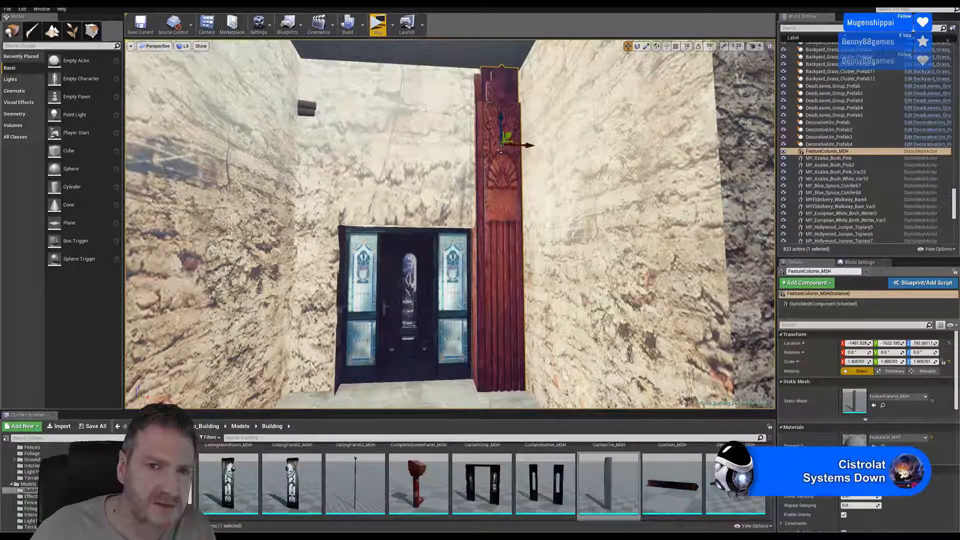
{"action": "mouse_move", "coordinate": [443, 142]}
{"action": "right_mouse_down"}
{"action": "mouse_move", "coordinate": [495, 165]}
{"action": "mouse_move", "coordinate": [443, 142]}
{"action": "right_mouse_up"}
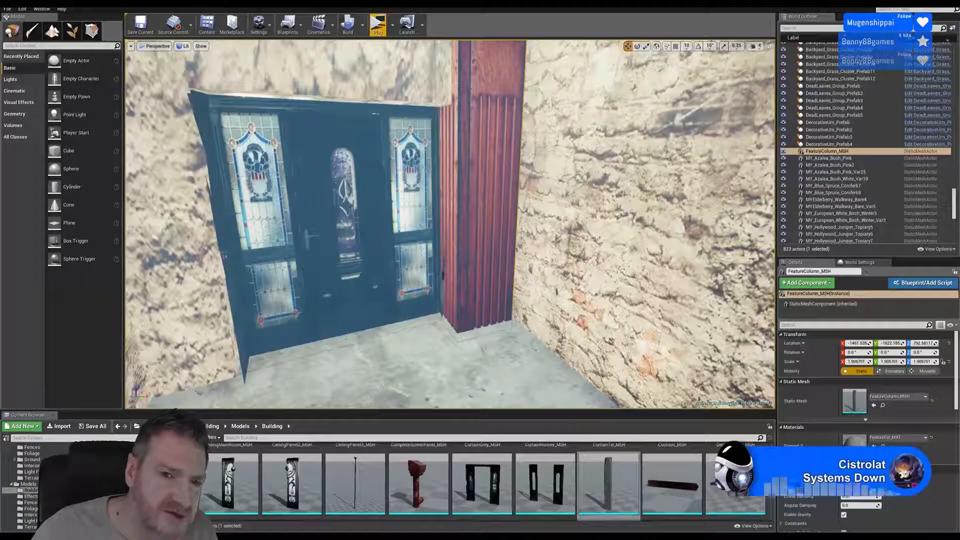
{"action": "right_click_drag", "start_coordinate": [448, 273], "coordinate": [438, 208]}
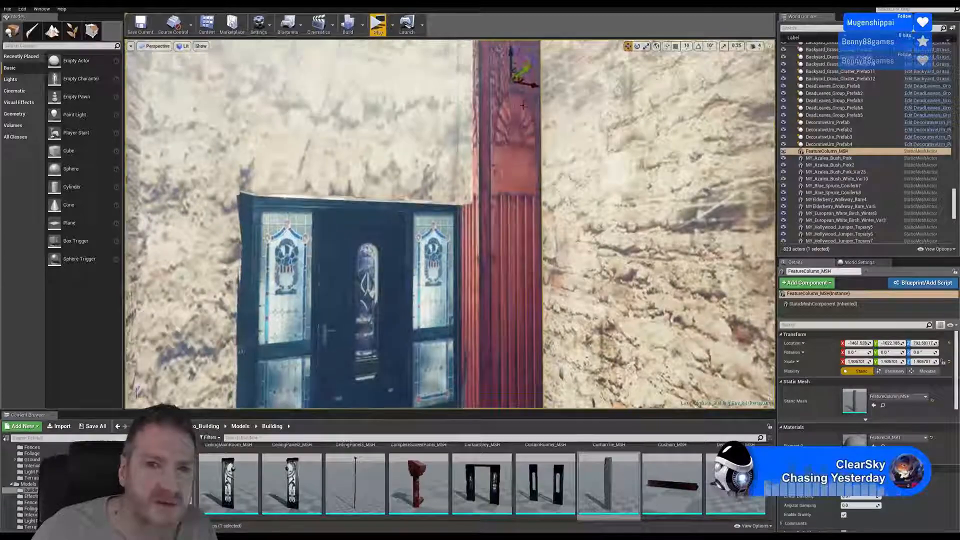
{"action": "left_click_drag", "start_coordinate": [532, 86], "coordinate": [529, 86]}
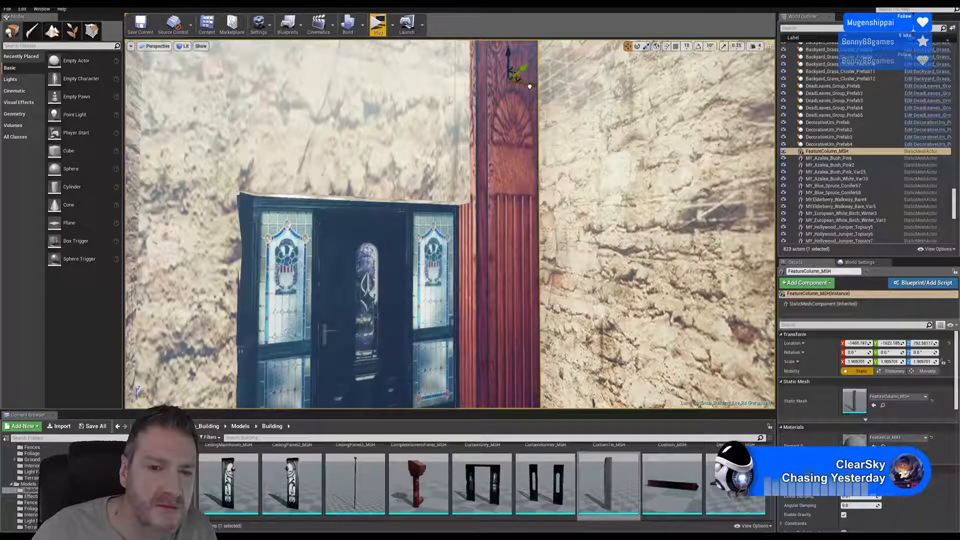
- Duplicate the feature column and shift the copy along X to about -1801, in front of the door
{"action": "key", "text": "s"}
{"action": "right_click_drag", "start_coordinate": [546, 190], "coordinate": [528, 200]}
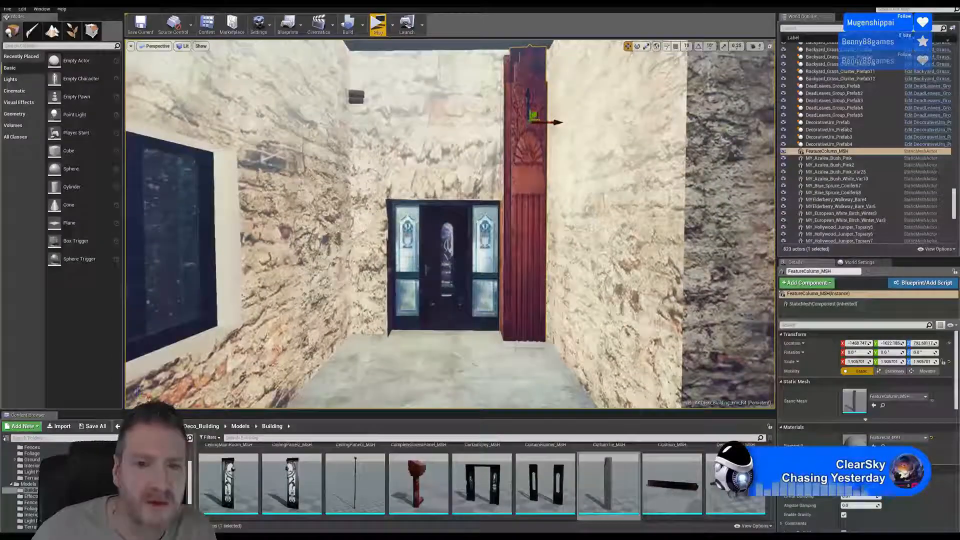
{"action": "right_click", "coordinate": [525, 148]}
{"action": "mouse_move", "coordinate": [589, 280]}
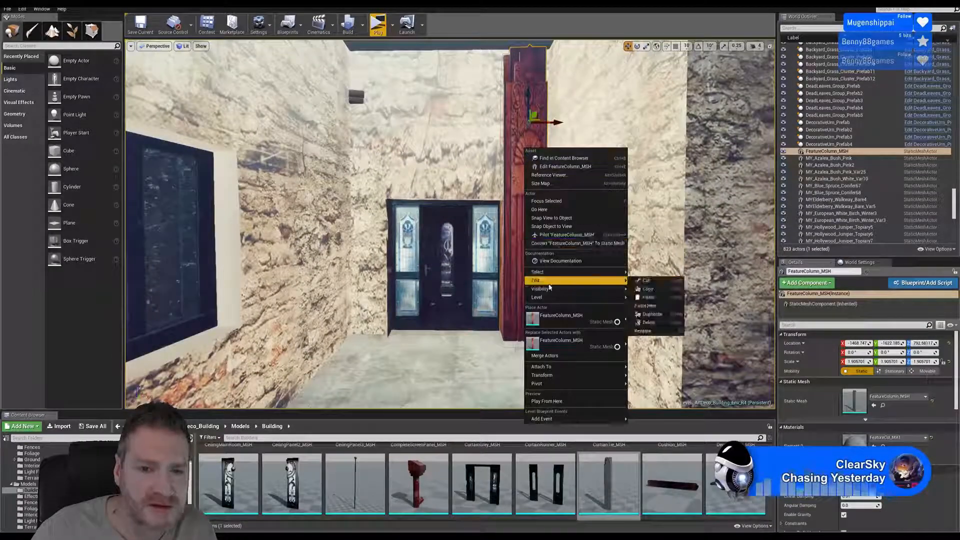
{"action": "left_click", "coordinate": [664, 314]}
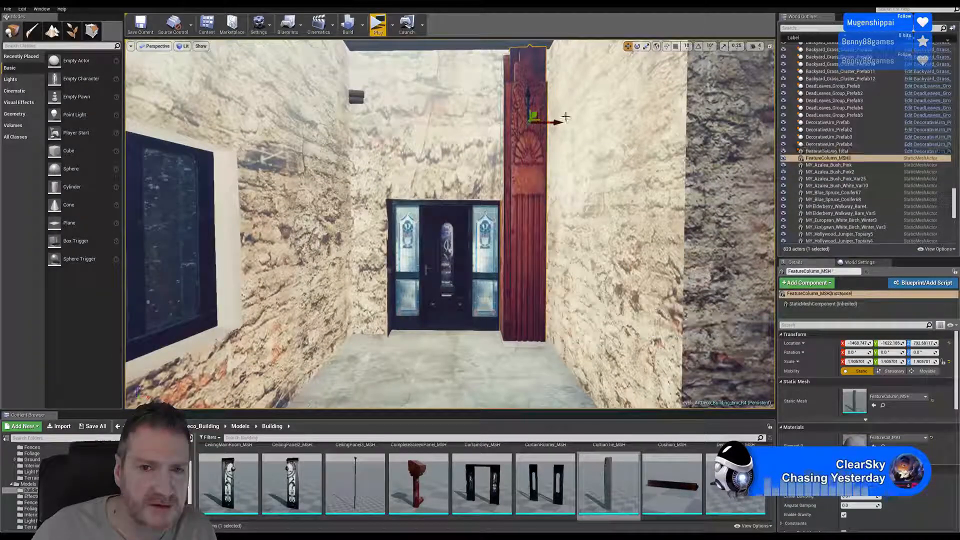
{"action": "left_click_drag", "start_coordinate": [552, 122], "coordinate": [461, 122]}
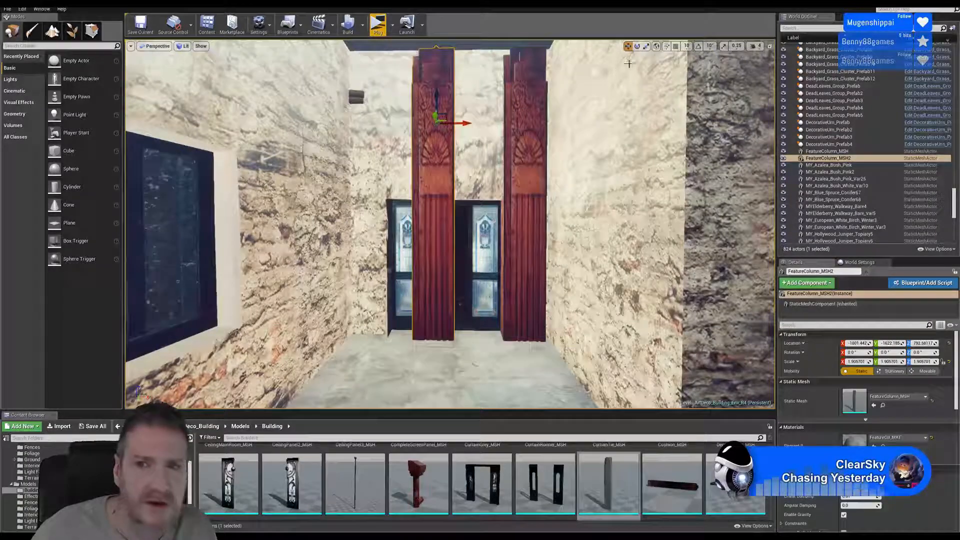
- Mirror the duplicated column along the X axis
{"action": "right_click", "coordinate": [427, 144]}
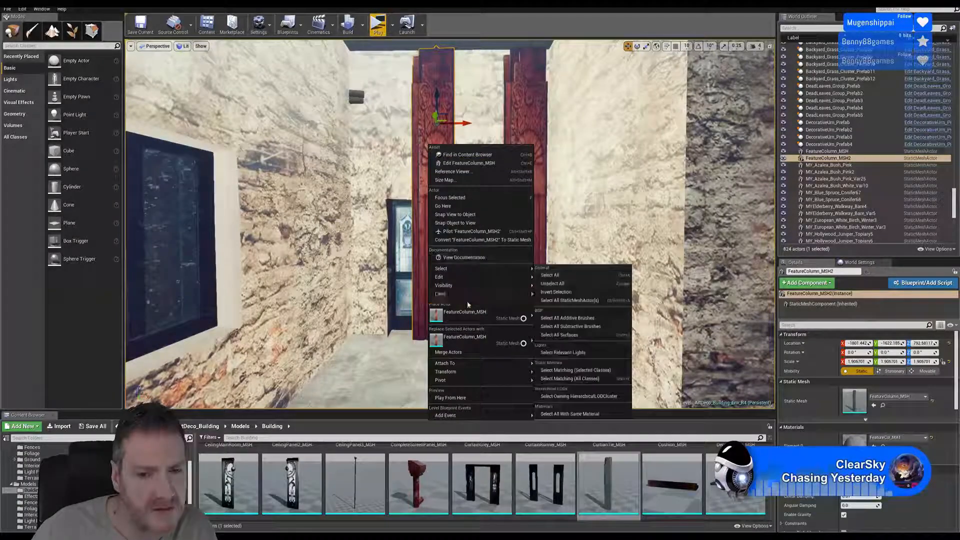
{"action": "mouse_move", "coordinate": [467, 285]}
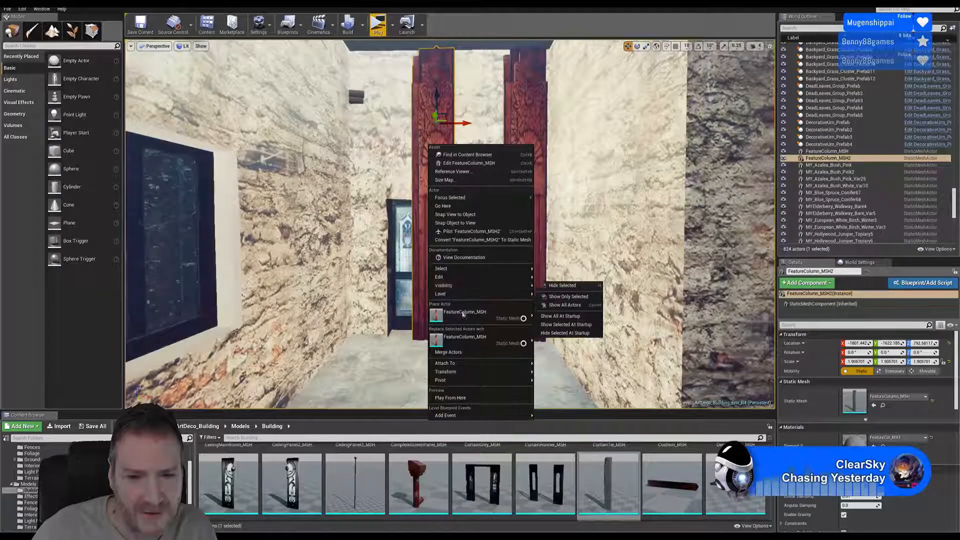
{"action": "mouse_move", "coordinate": [489, 376]}
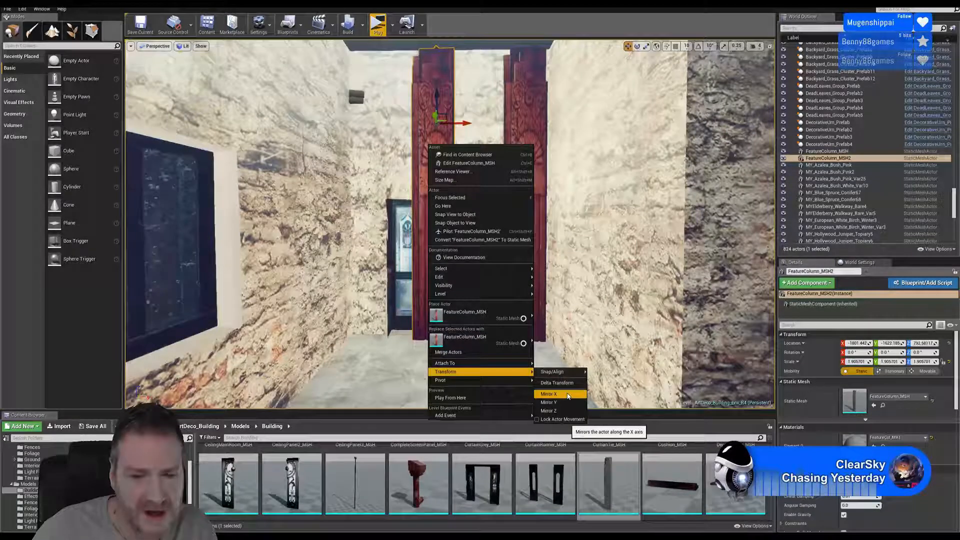
{"action": "left_click", "coordinate": [567, 396]}
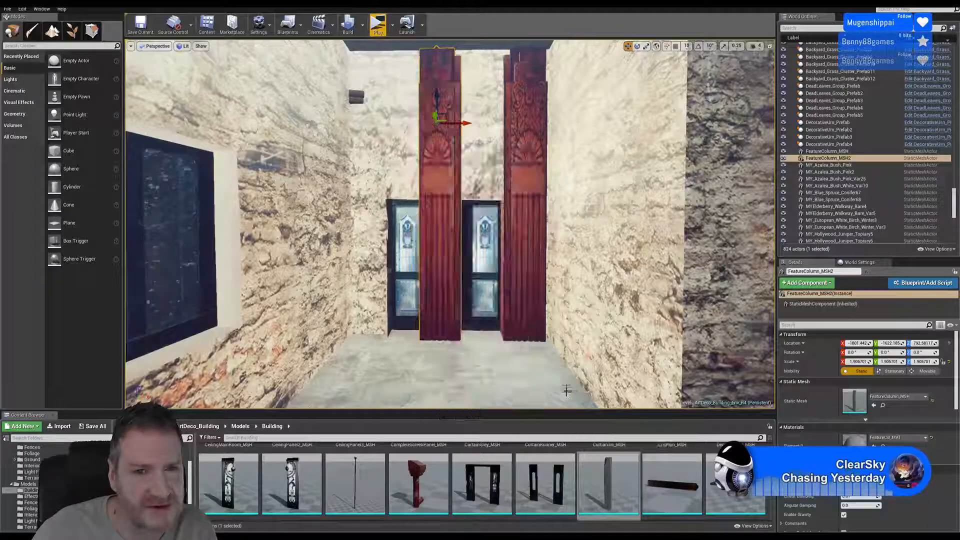
- Place the mirrored column beside the window wall at about X -2054 and nudge the original column to about X -1474
{"action": "left_click_drag", "start_coordinate": [459, 124], "coordinate": [391, 123]}
{"action": "right_click_drag", "start_coordinate": [433, 137], "coordinate": [404, 120]}
{"action": "key", "text": "d"}
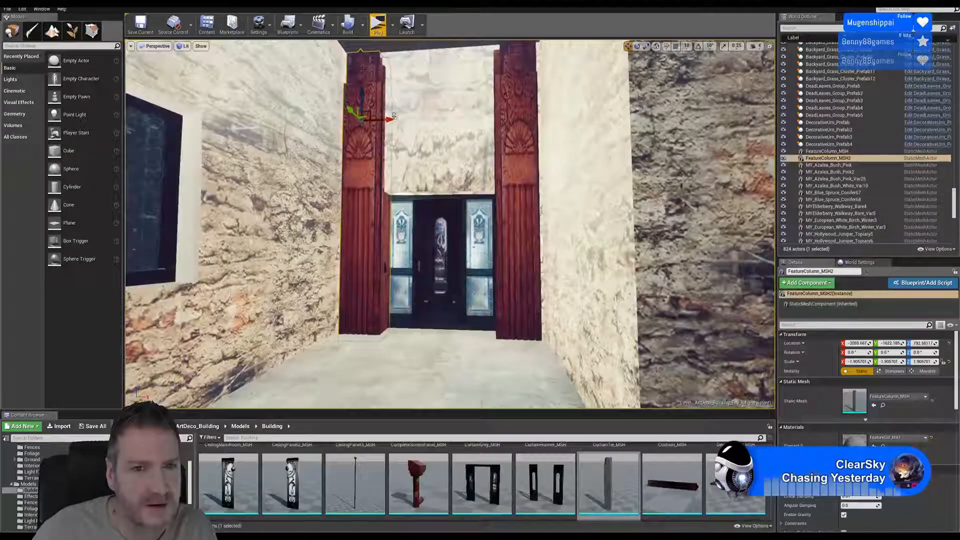
{"action": "left_click_drag", "start_coordinate": [388, 119], "coordinate": [391, 119]}
{"action": "right_click_drag", "start_coordinate": [391, 119], "coordinate": [411, 116]}
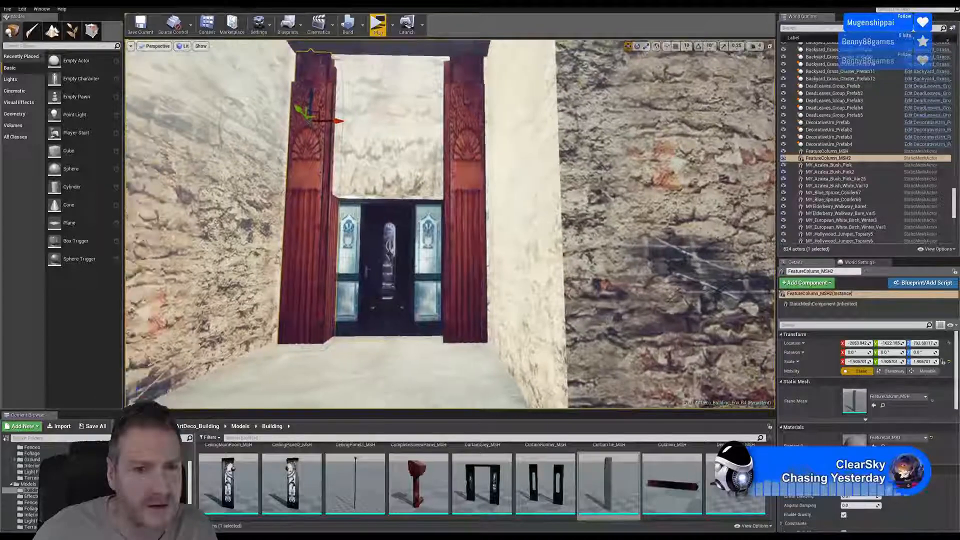
{"action": "left_click", "coordinate": [483, 156]}
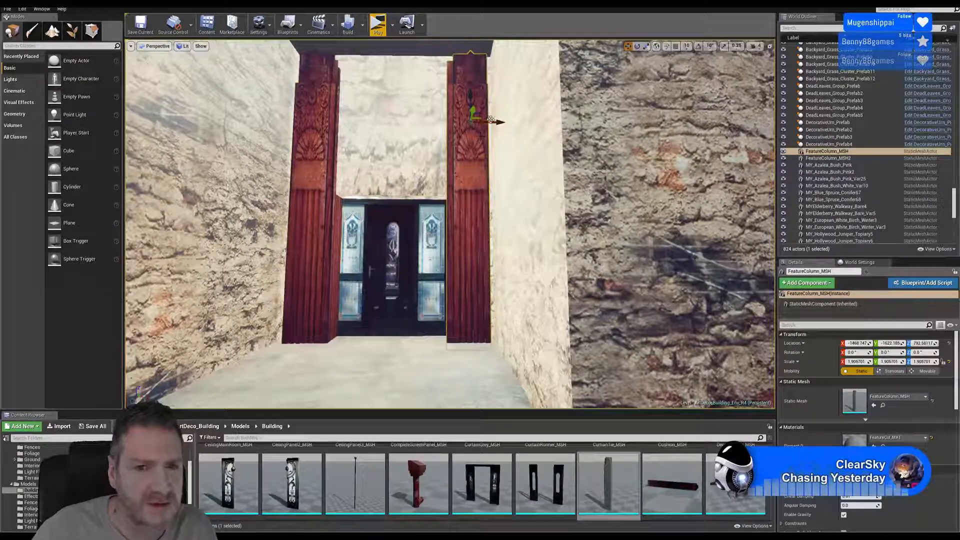
{"action": "left_click_drag", "start_coordinate": [489, 120], "coordinate": [489, 122]}
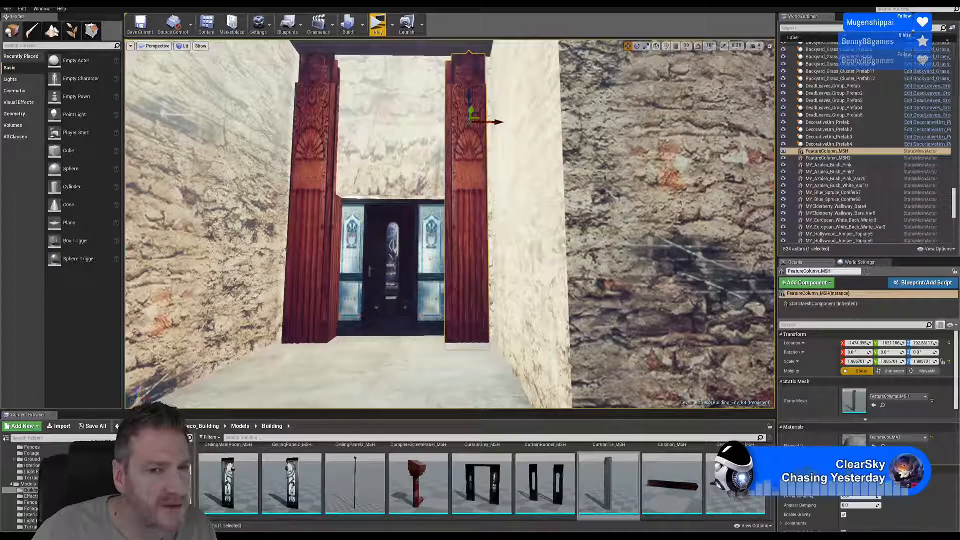
- Examine how both feature columns flank the door and meet the side walls and ceiling from several viewpoints
{"action": "mouse_move", "coordinate": [496, 158]}
{"action": "right_mouse_down"}
{"action": "mouse_move", "coordinate": [485, 162]}
{"action": "mouse_move", "coordinate": [480, 123]}
{"action": "mouse_move", "coordinate": [481, 145]}
{"action": "mouse_move", "coordinate": [440, 145]}
{"action": "mouse_move", "coordinate": [620, 150]}
{"action": "mouse_move", "coordinate": [489, 142]}
{"action": "mouse_move", "coordinate": [510, 142]}
{"action": "mouse_move", "coordinate": [499, 142]}
{"action": "right_mouse_up"}
{"action": "key", "text": "a"}
{"action": "key", "text": "w"}
{"action": "key", "text": "s"}
{"action": "key", "text": "s"}
{"action": "key", "text": "w"}
{"action": "key", "text": "w"}
{"action": "key", "text": "s"}
{"action": "key", "text": "d"}
{"action": "key", "text": "w"}
{"action": "key", "text": "w"}
{"action": "key", "text": "s"}
{"action": "key", "text": "s"}
{"action": "key", "text": "w"}
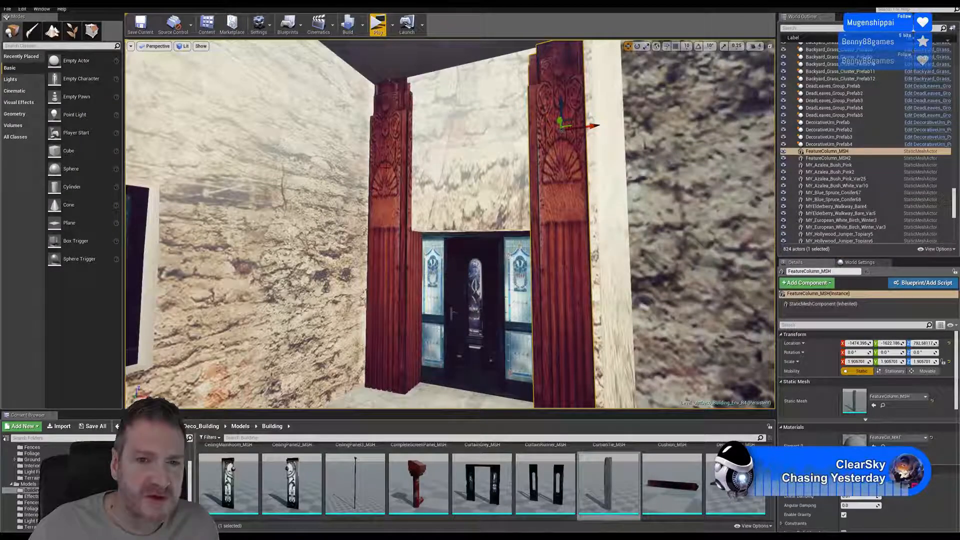
- Move both feature columns together along Y to about -1596, slightly forward of the door wall
{"action": "left_click", "coordinate": [384, 155], "text": "ctrl"}
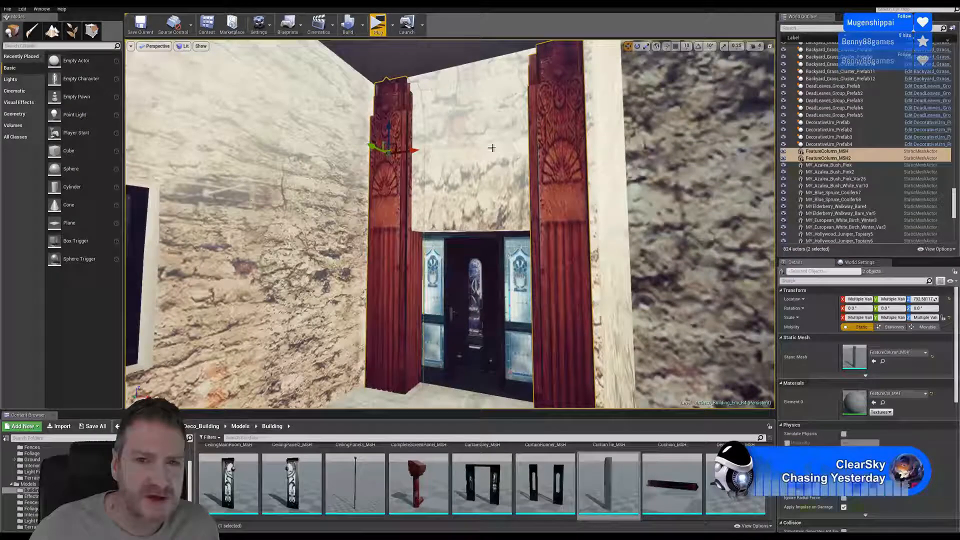
{"action": "left_click_drag", "start_coordinate": [374, 153], "coordinate": [371, 148]}
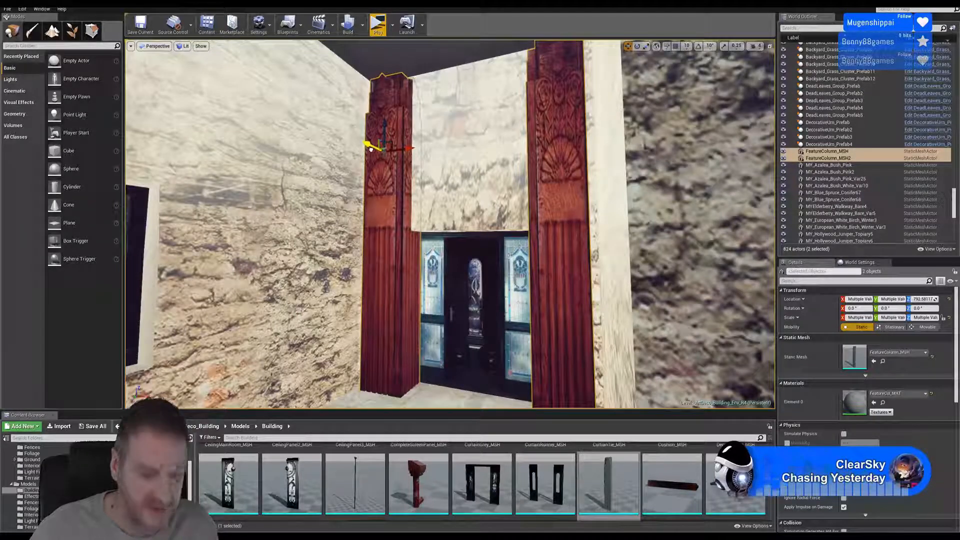
{"action": "key", "text": "Escape"}
- Spread the columns outward from the door, the mirrored one to about X -2068 and the original to about X -1458
{"action": "right_click_drag", "start_coordinate": [370, 149], "coordinate": [390, 228]}
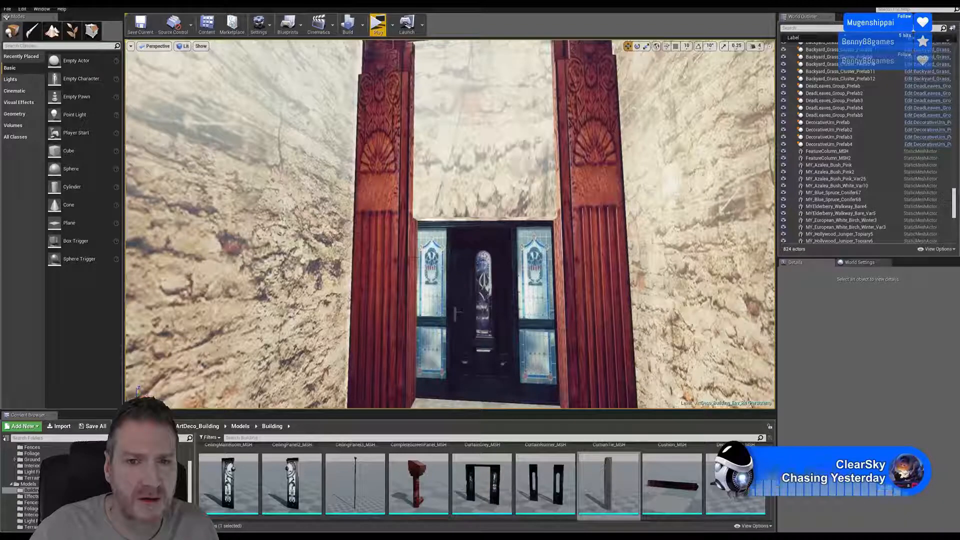
{"action": "left_click", "coordinate": [404, 198]}
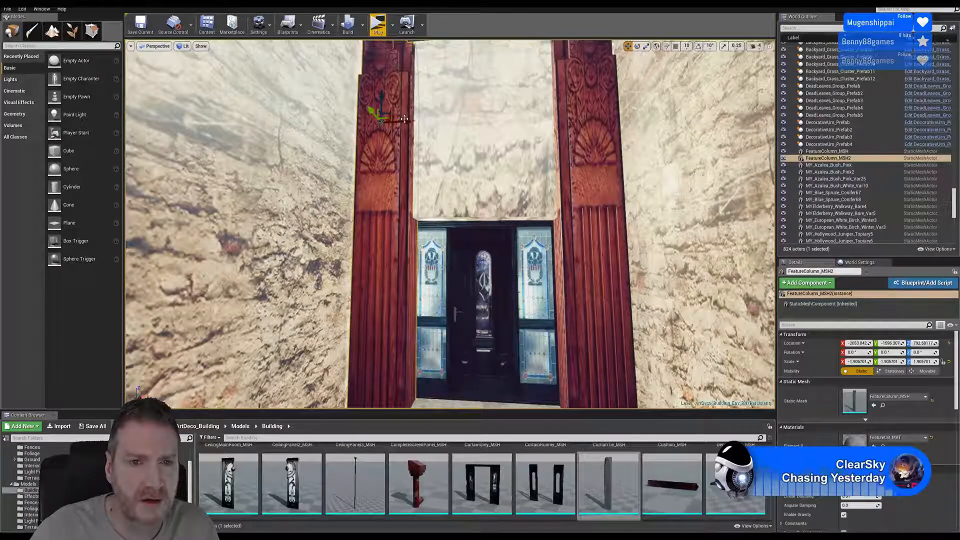
{"action": "mouse_move", "coordinate": [403, 123]}
{"action": "left_mouse_down"}
{"action": "mouse_move", "coordinate": [390, 124]}
{"action": "mouse_move", "coordinate": [398, 122]}
{"action": "left_mouse_up"}
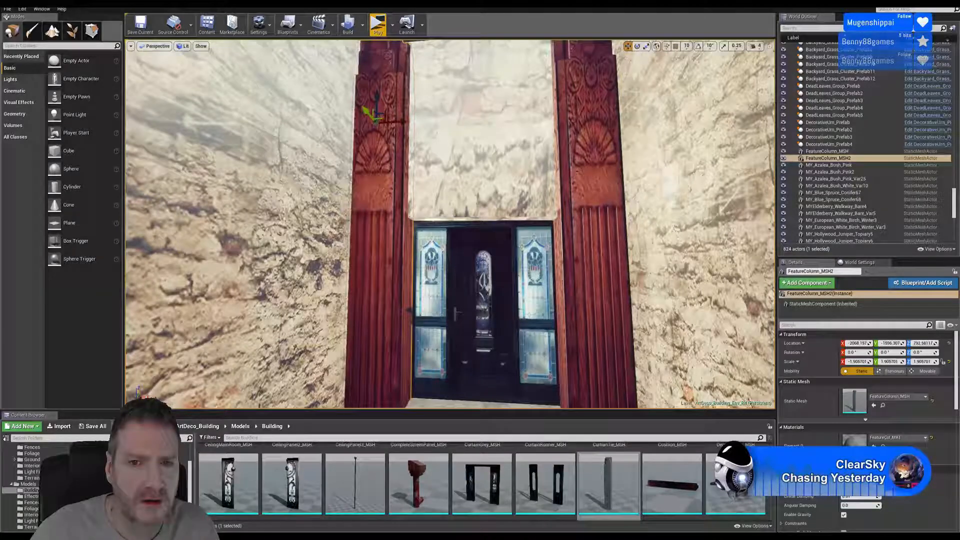
{"action": "left_click", "coordinate": [599, 120]}
{"action": "left_click_drag", "start_coordinate": [617, 108], "coordinate": [622, 108]}
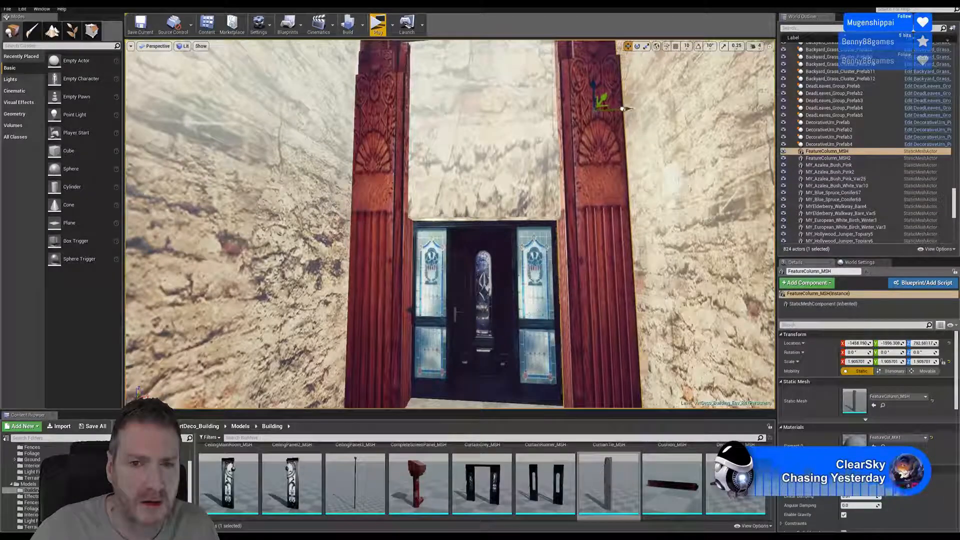
- Check the arched entrance from outside and pull the protruding mirrored feature column inward to about X -2065
{"action": "key", "text": "Escape"}
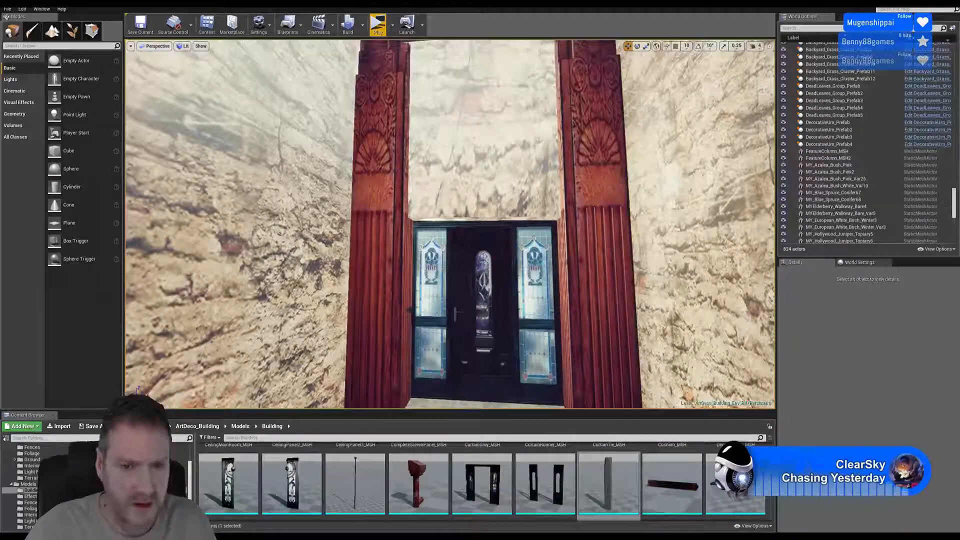
{"action": "right_click_drag", "start_coordinate": [621, 108], "coordinate": [725, 128]}
{"action": "key", "text": "w"}
{"action": "key", "text": "s"}
{"action": "right_click_drag", "start_coordinate": [520, 175], "coordinate": [701, 147]}
{"action": "key", "text": "w"}
{"action": "mouse_move", "coordinate": [450, 224]}
{"action": "right_mouse_down"}
{"action": "mouse_move", "coordinate": [398, 236]}
{"action": "mouse_move", "coordinate": [455, 215]}
{"action": "right_mouse_up"}
{"action": "key", "text": "s"}
{"action": "right_click_drag", "start_coordinate": [464, 159], "coordinate": [430, 128]}
{"action": "key", "text": "w"}
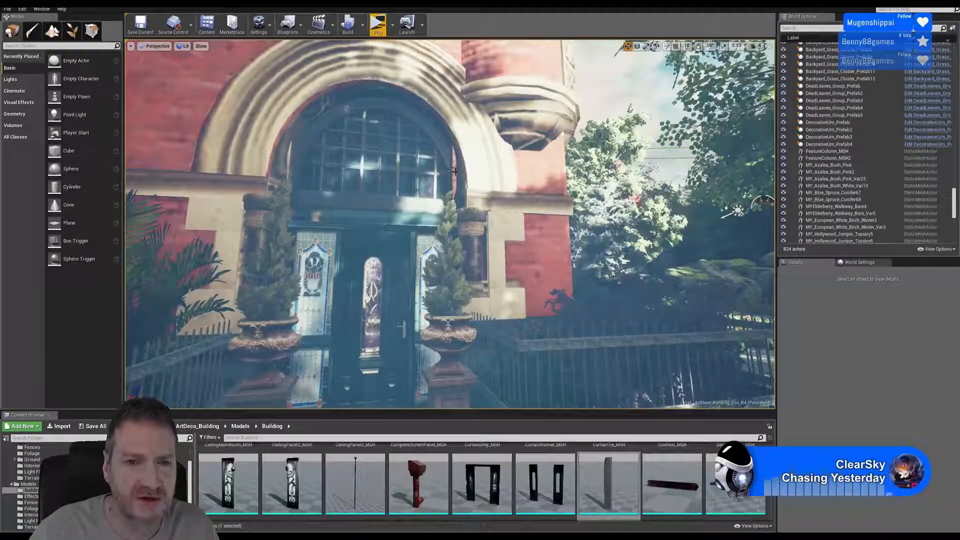
{"action": "left_click", "coordinate": [455, 173]}
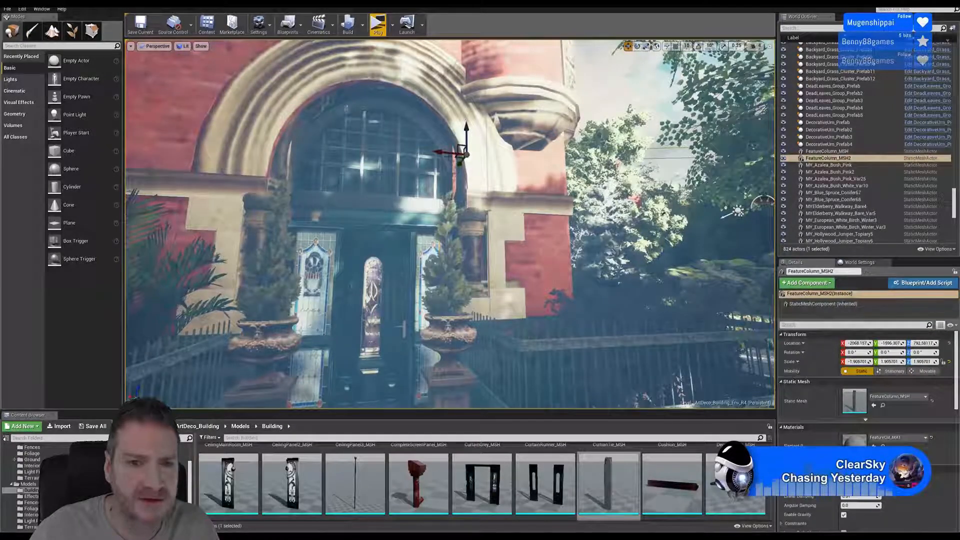
{"action": "left_click_drag", "start_coordinate": [449, 152], "coordinate": [455, 152]}
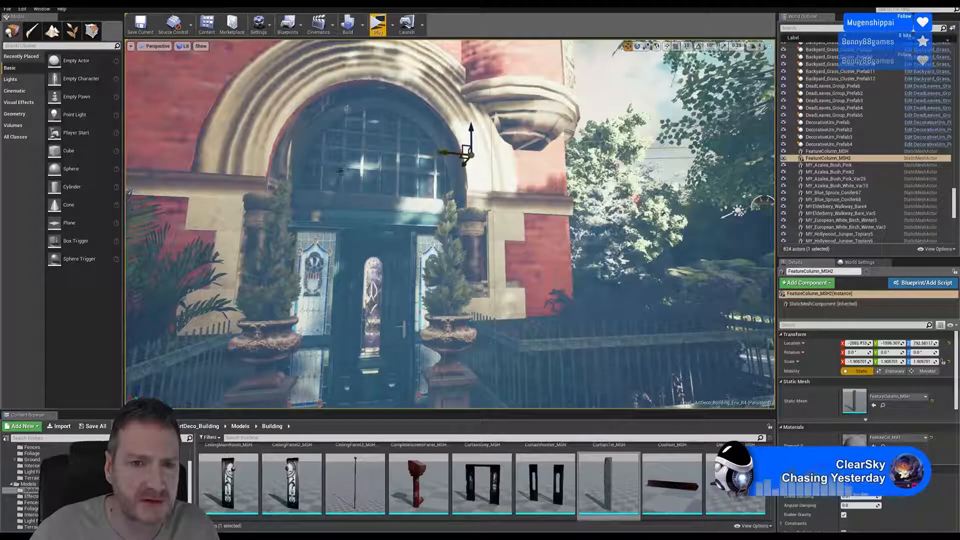
- Check the other side of the exterior arch and nudge the mirrored column back toward the window wall, to about X -2067
{"action": "key", "text": "s"}
{"action": "right_click_drag", "start_coordinate": [456, 152], "coordinate": [423, 164]}
{"action": "key", "text": "w"}
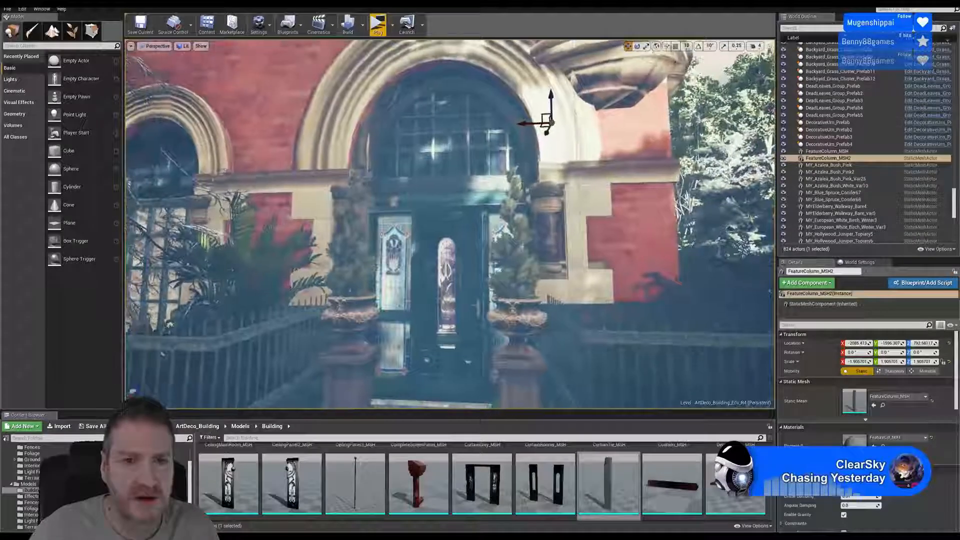
{"action": "left_click", "coordinate": [366, 148]}
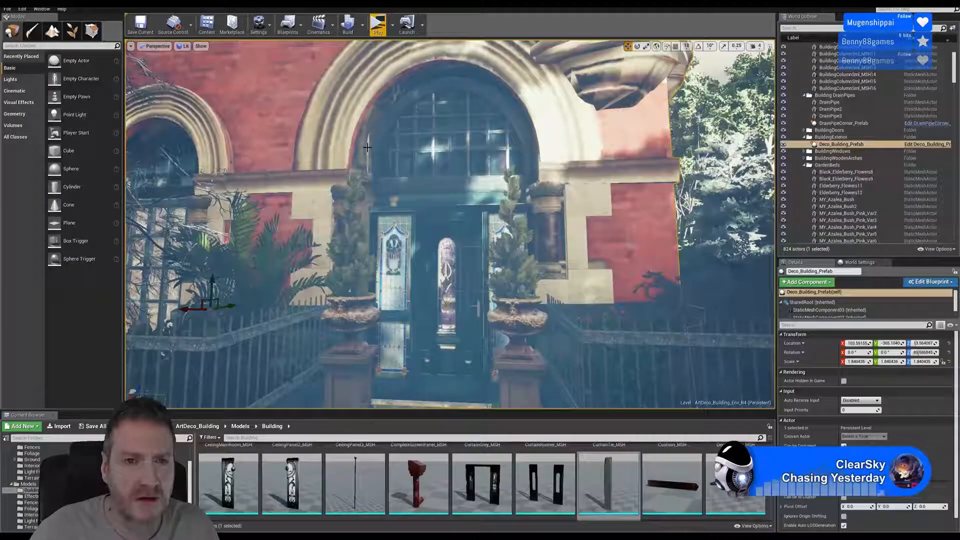
{"action": "right_click_drag", "start_coordinate": [366, 148], "coordinate": [372, 171]}
{"action": "key", "text": "w"}
{"action": "key", "text": "s"}
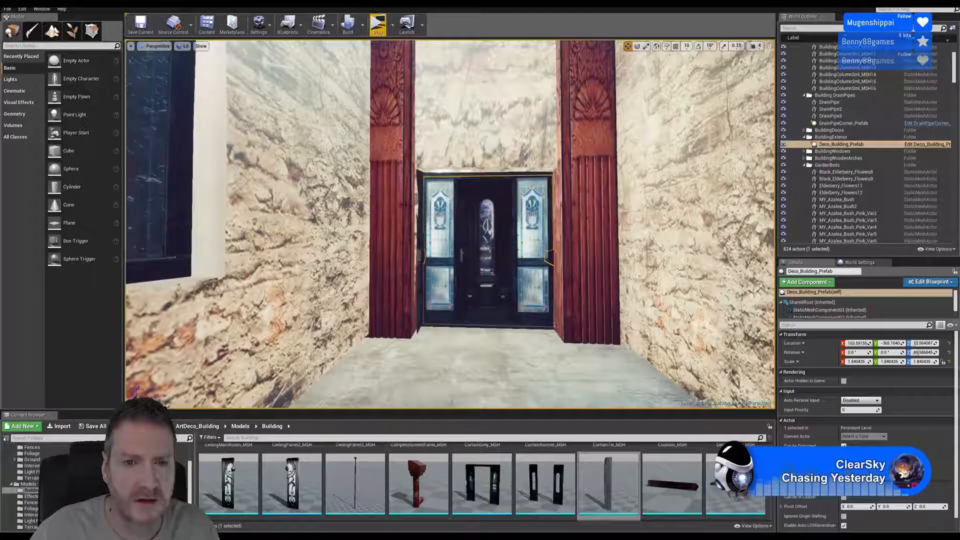
{"action": "left_click", "coordinate": [413, 173]}
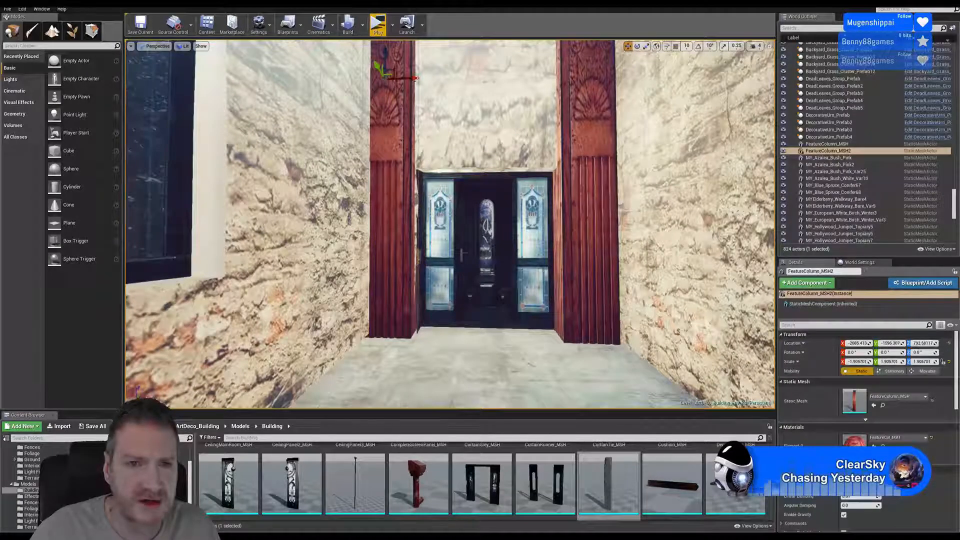
{"action": "left_click_drag", "start_coordinate": [415, 78], "coordinate": [381, 67]}
- Move the original feature column inward to about X -1464 and along Y to about -1585, and clear the selection
{"action": "mouse_move", "coordinate": [552, 136]}
{"action": "right_mouse_down"}
{"action": "mouse_move", "coordinate": [505, 130]}
{"action": "mouse_move", "coordinate": [555, 119]}
{"action": "mouse_move", "coordinate": [548, 123]}
{"action": "right_mouse_up"}
{"action": "left_click", "coordinate": [477, 149]}
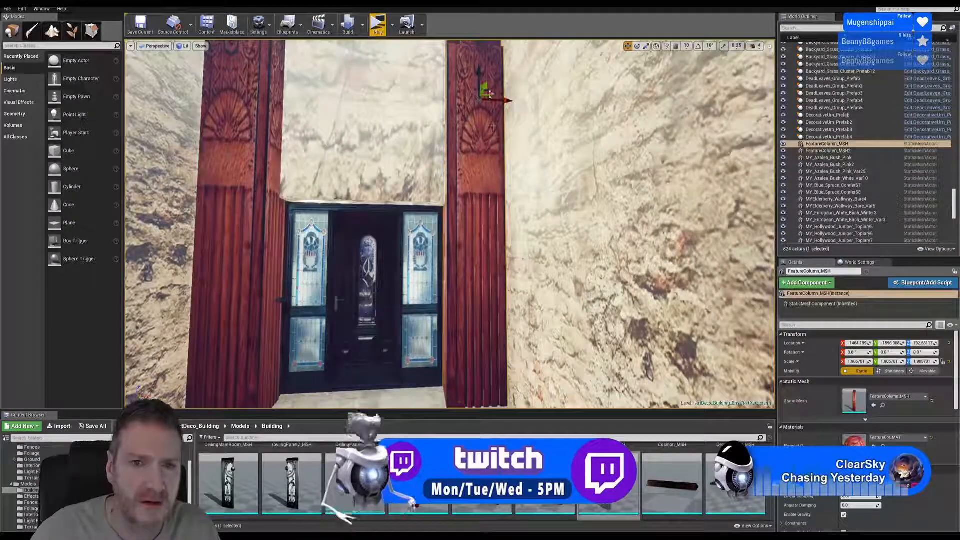
{"action": "left_click_drag", "start_coordinate": [485, 87], "coordinate": [485, 89]}
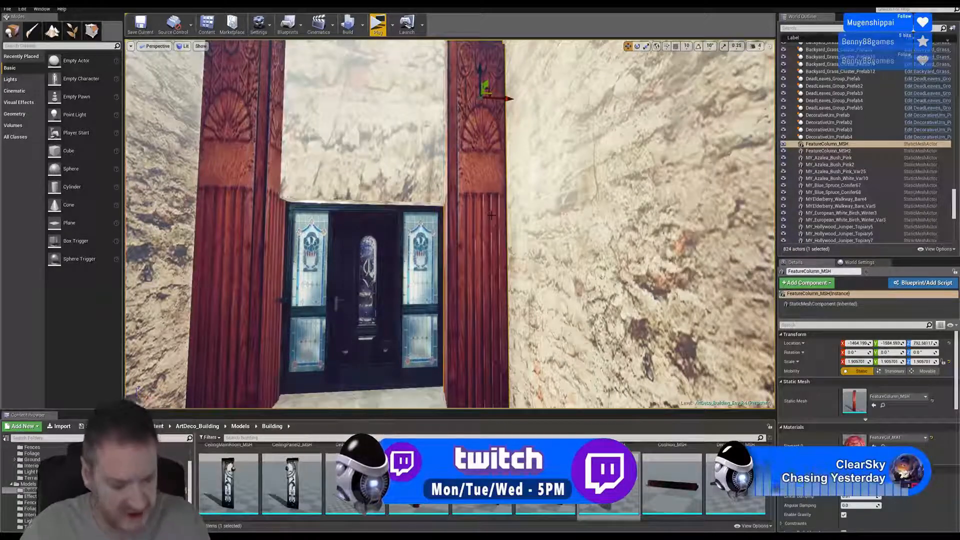
{"action": "key", "text": "Escape"}
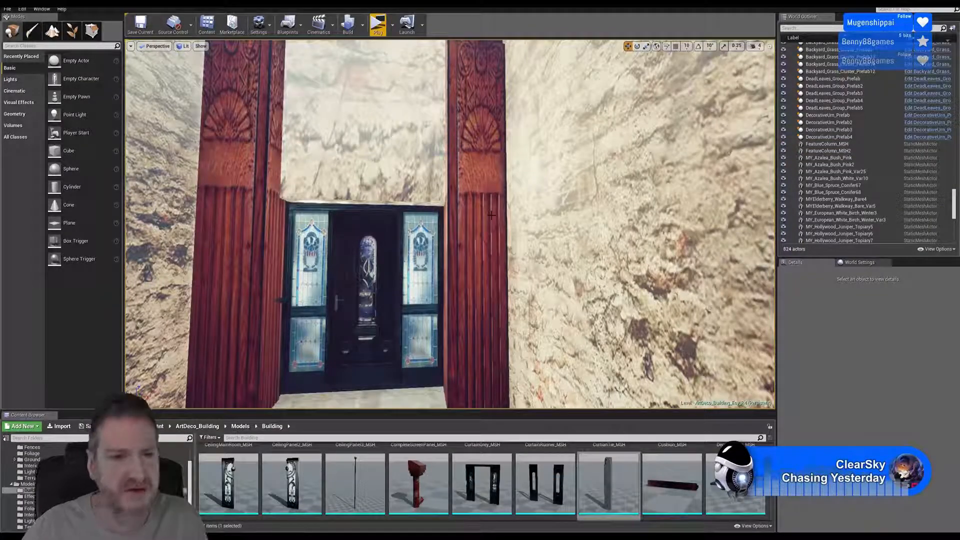
- Examine how the column pair frames the stained-glass door and meets the walls, floor and ceiling, including the rock garden nearby
{"action": "mouse_move", "coordinate": [486, 238]}
{"action": "right_mouse_down"}
{"action": "mouse_move", "coordinate": [472, 257]}
{"action": "mouse_move", "coordinate": [476, 280]}
{"action": "mouse_move", "coordinate": [493, 242]}
{"action": "right_mouse_up"}
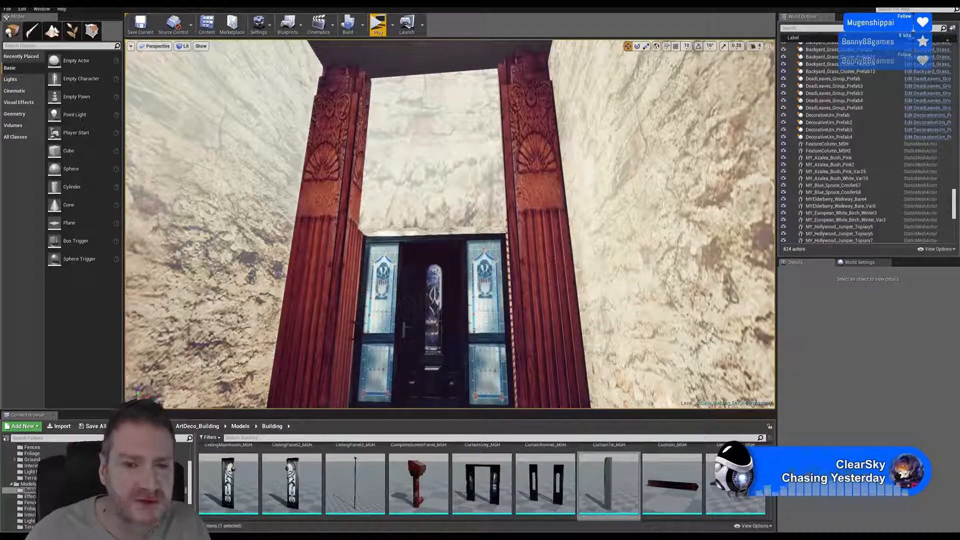
{"action": "right_click_drag", "start_coordinate": [450, 225], "coordinate": [462, 265]}
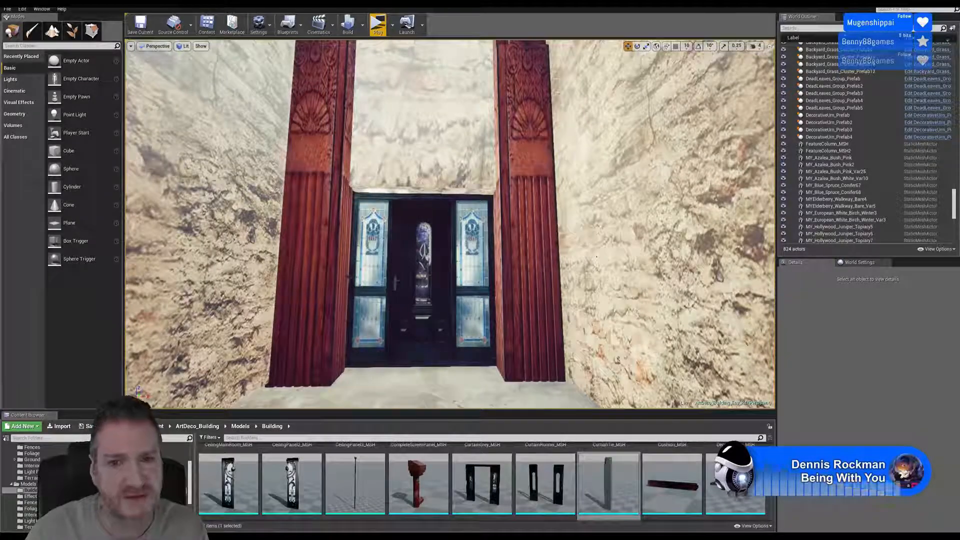
{"action": "right_click_drag", "start_coordinate": [597, 253], "coordinate": [563, 270]}
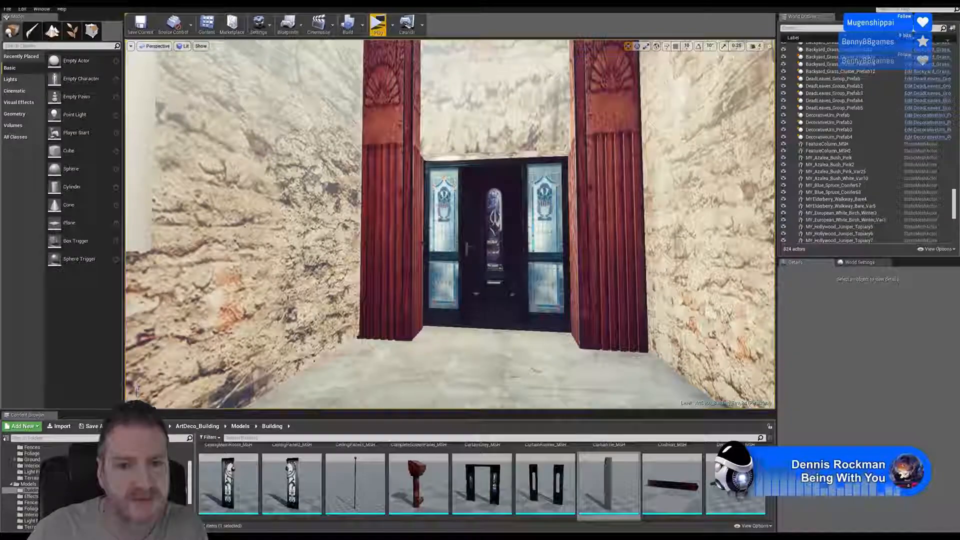
{"action": "right_click_drag", "start_coordinate": [522, 247], "coordinate": [533, 230]}
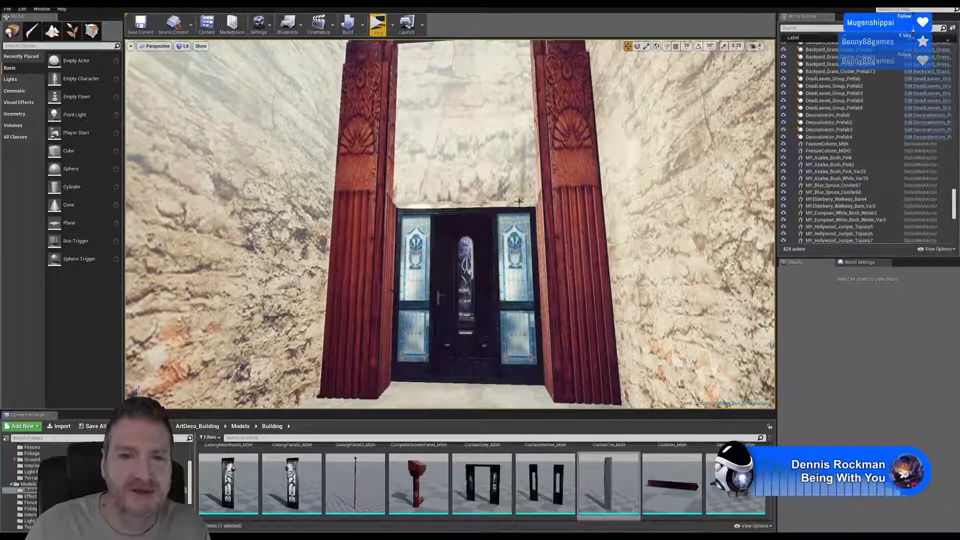
{"action": "right_click_drag", "start_coordinate": [636, 122], "coordinate": [216, 145]}
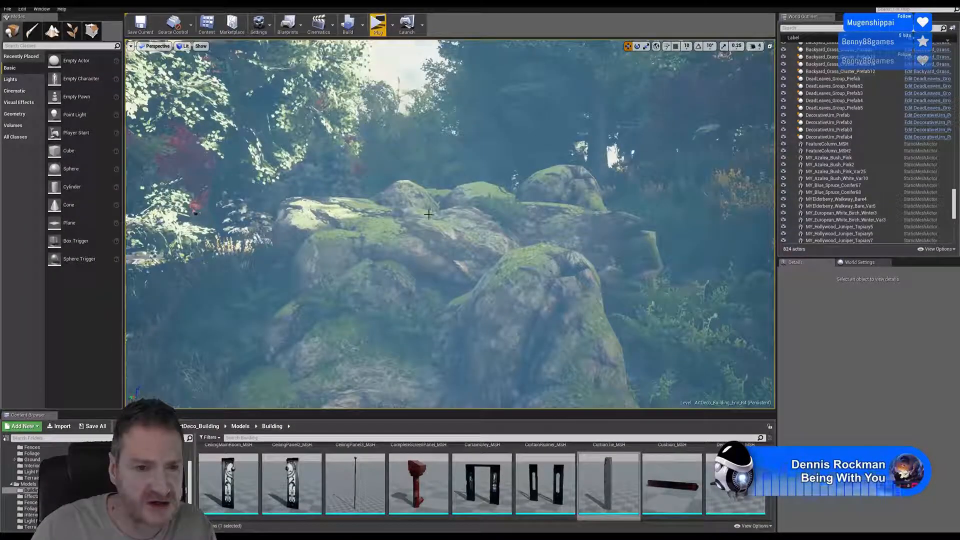
{"action": "right_click_drag", "start_coordinate": [429, 214], "coordinate": [440, 233]}
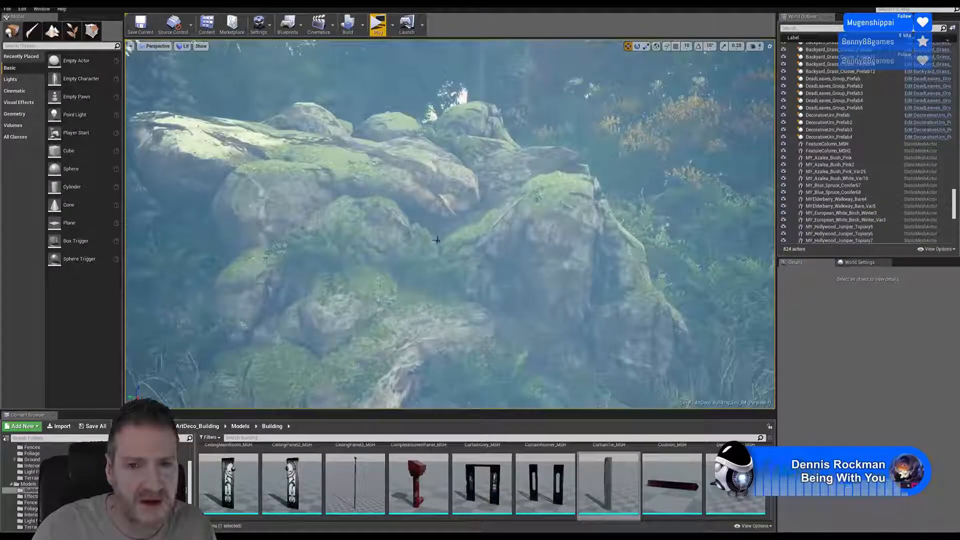
{"action": "right_click_drag", "start_coordinate": [370, 202], "coordinate": [590, 212]}
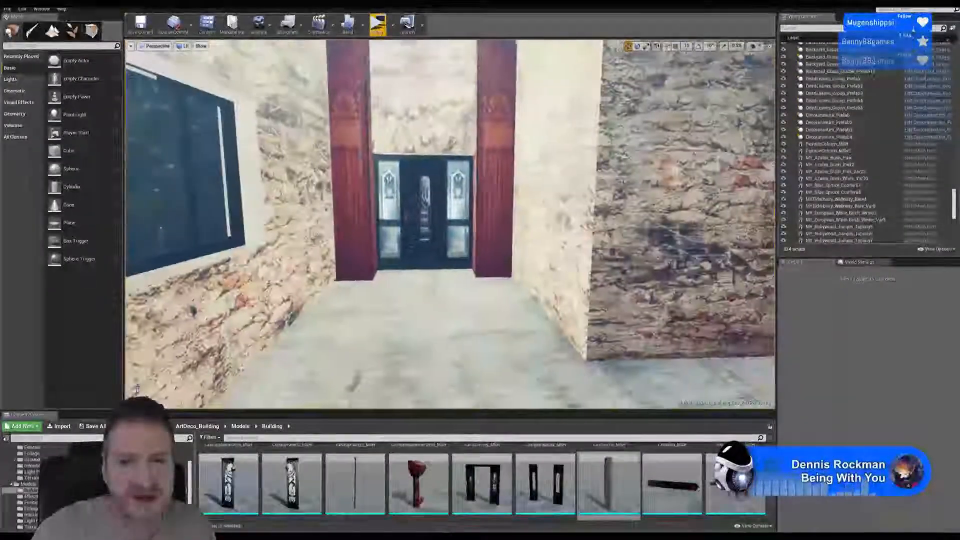
{"action": "right_click_drag", "start_coordinate": [545, 255], "coordinate": [498, 213]}
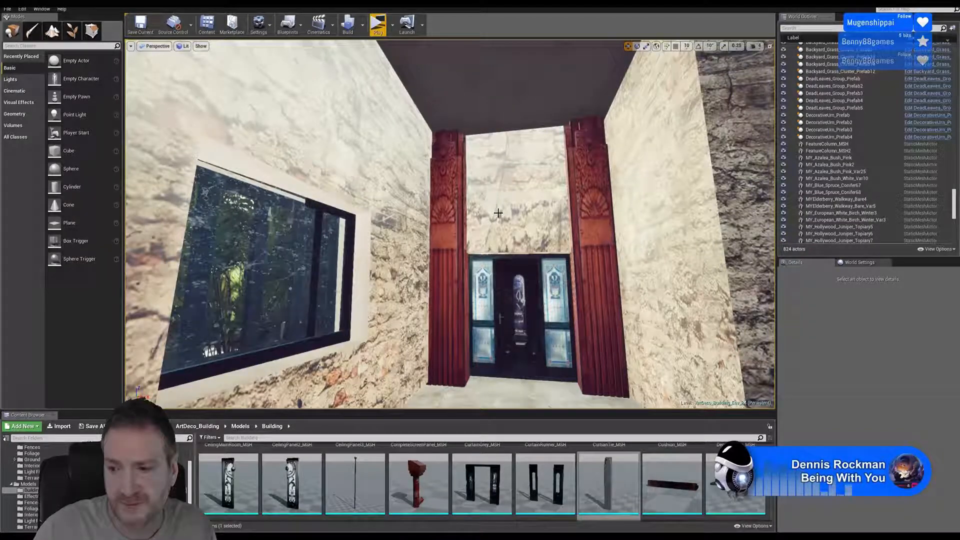
{"action": "right_click_drag", "start_coordinate": [539, 194], "coordinate": [548, 159]}
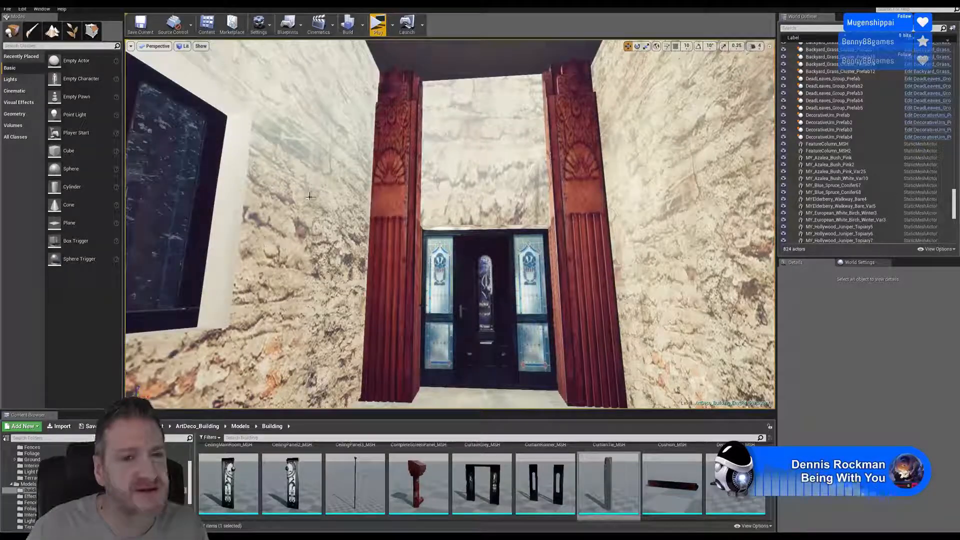
- Survey the garden trees, grass and path beside the red-brick building before returning to the column-framed door
{"action": "key", "text": "s"}
{"action": "right_click_drag", "start_coordinate": [309, 196], "coordinate": [155, 213]}
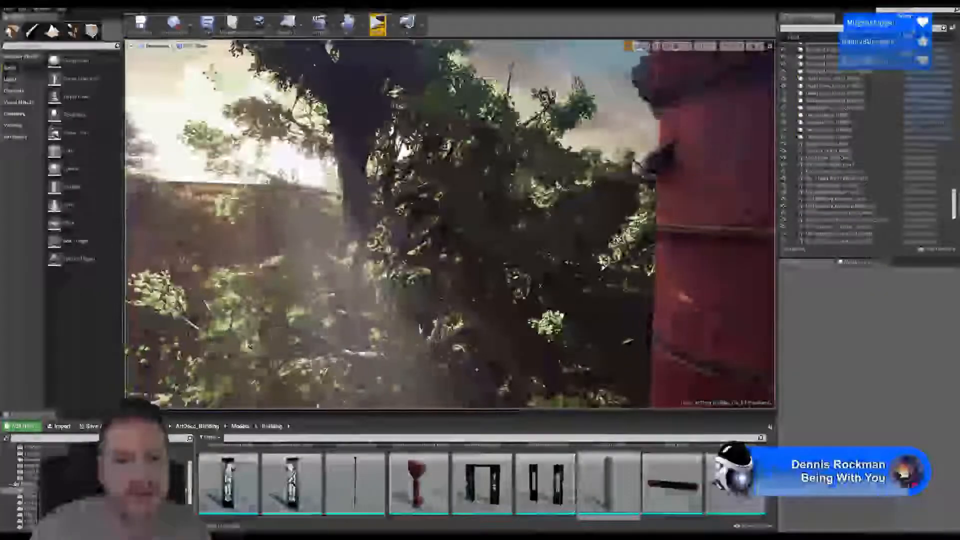
{"action": "right_click_drag", "start_coordinate": [462, 232], "coordinate": [400, 265]}
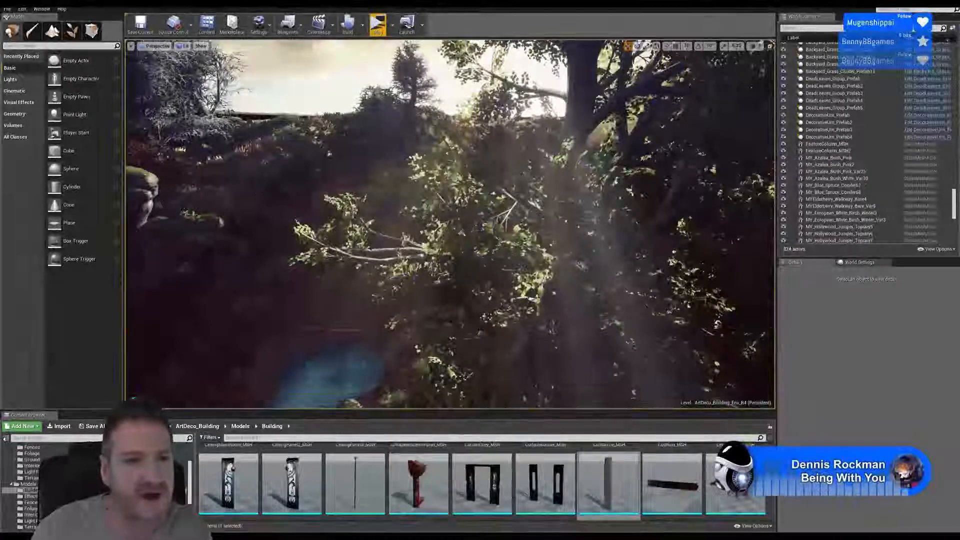
{"action": "key", "text": "s"}
{"action": "right_click_drag", "start_coordinate": [462, 233], "coordinate": [320, 210]}
{"action": "key", "text": "w"}
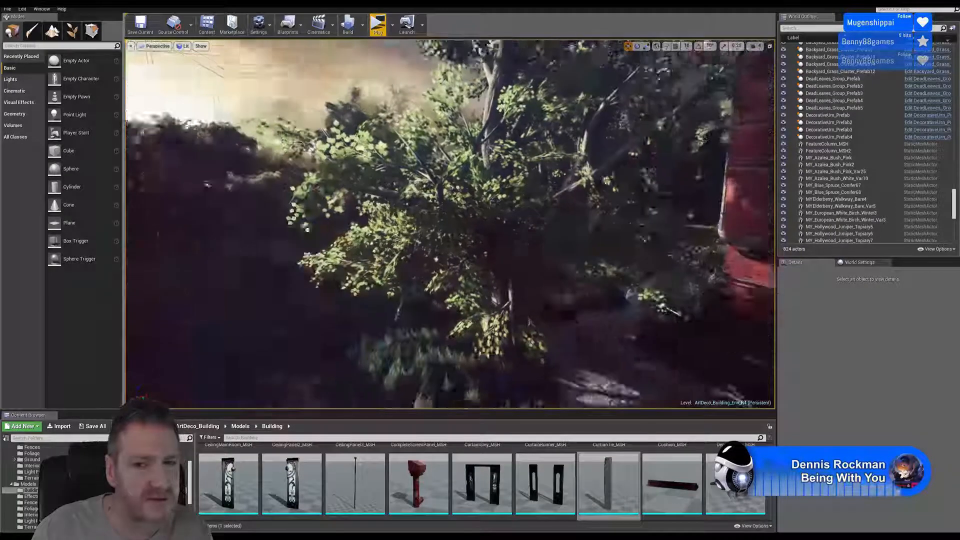
{"action": "right_click_drag", "start_coordinate": [450, 225], "coordinate": [495, 228]}
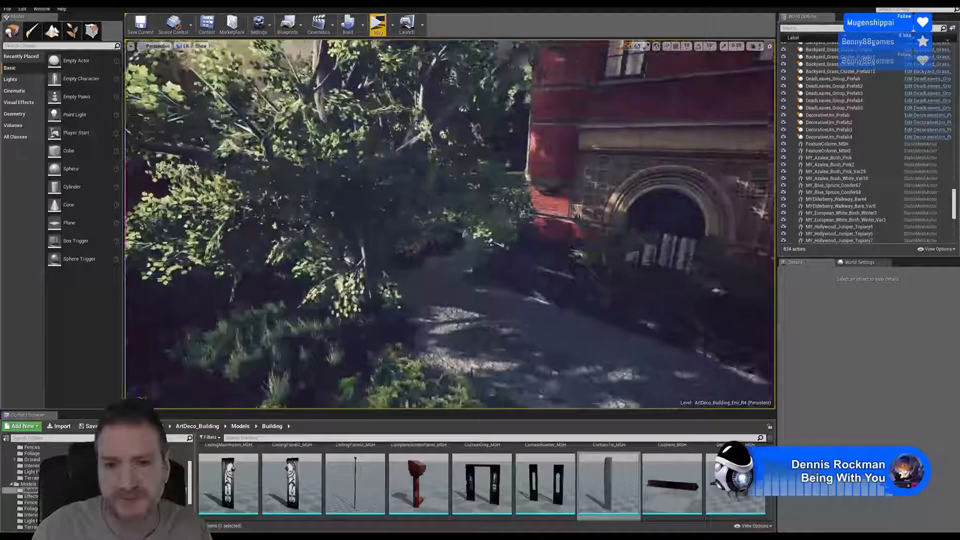
{"action": "right_click_drag", "start_coordinate": [450, 225], "coordinate": [486, 236]}
{"action": "right_click_drag", "start_coordinate": [454, 345], "coordinate": [454, 353]}
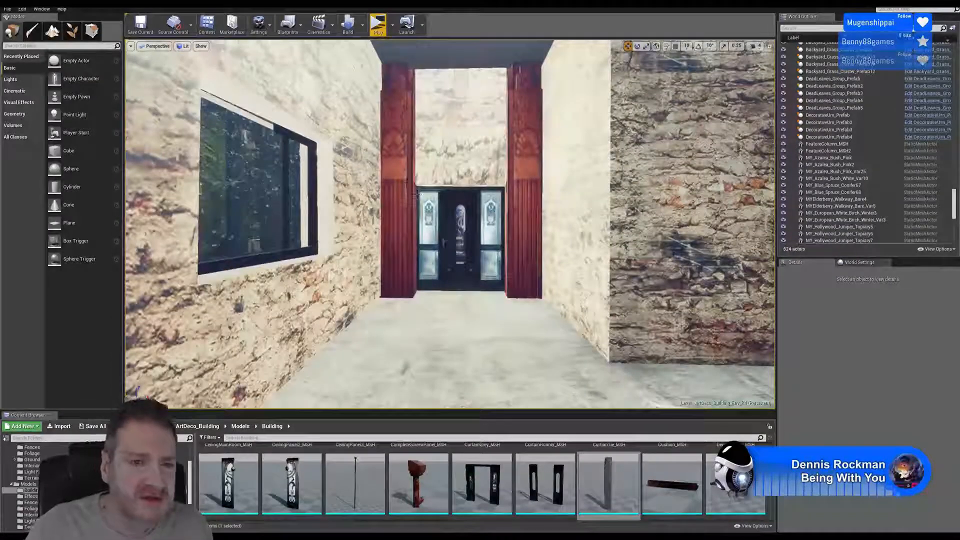
- Duplicate both feature columns together and move the copies forward of the originals, away from the door
{"action": "left_click", "coordinate": [399, 162]}
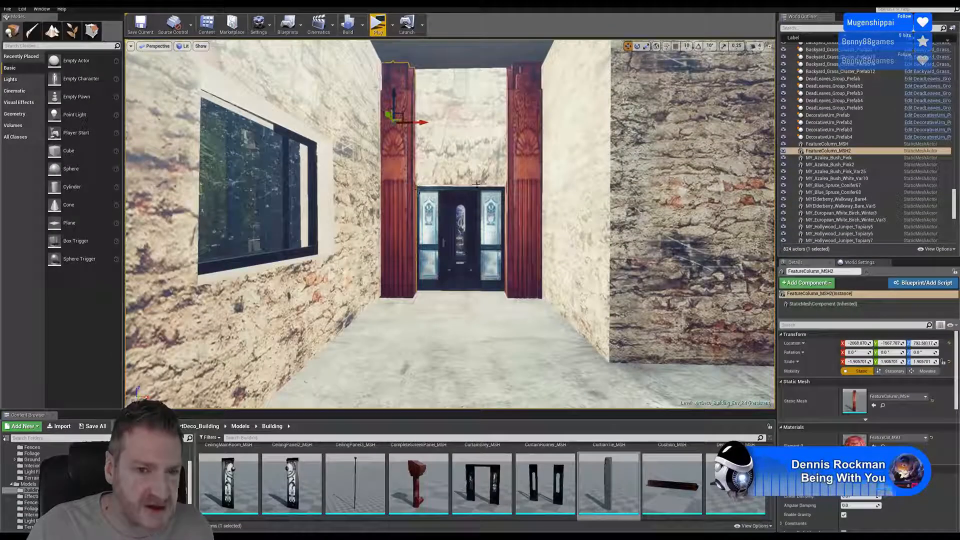
{"action": "left_click", "coordinate": [533, 161], "text": "ctrl"}
{"action": "right_click", "coordinate": [531, 163]}
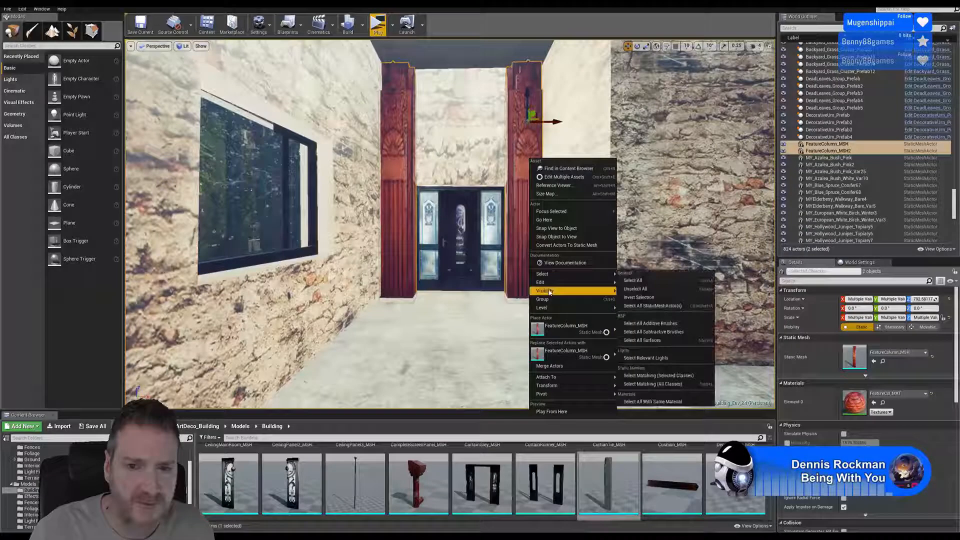
{"action": "mouse_move", "coordinate": [612, 283]}
{"action": "left_click", "coordinate": [642, 316]}
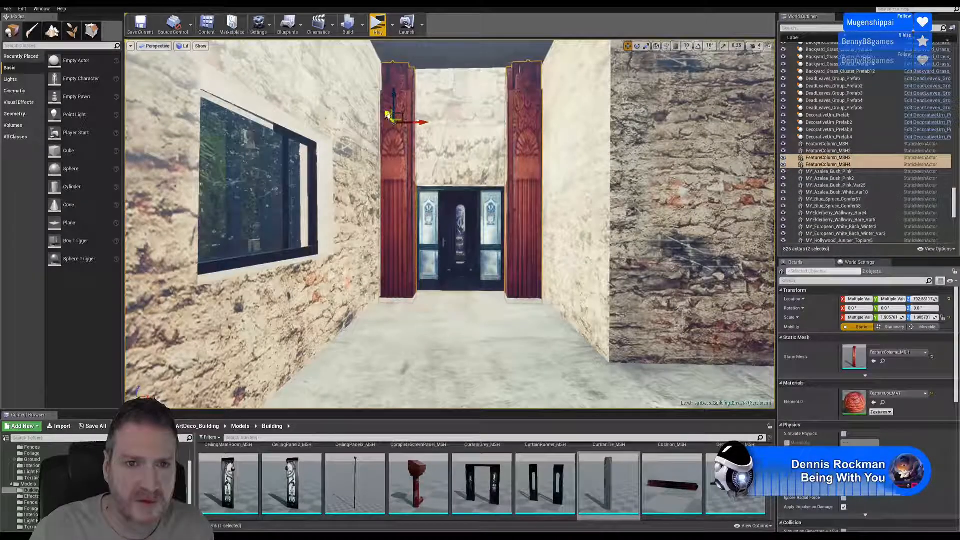
{"action": "left_click_drag", "start_coordinate": [389, 116], "coordinate": [374, 90]}
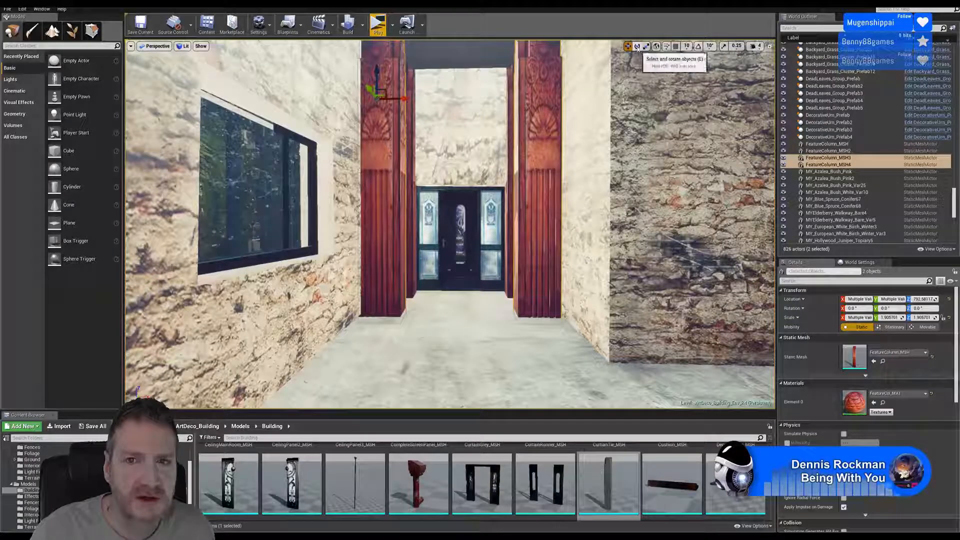
- Enable 10° rotation snapping and rotate the duplicated column pair to face the opposite direction
{"action": "left_click", "coordinate": [636, 47]}
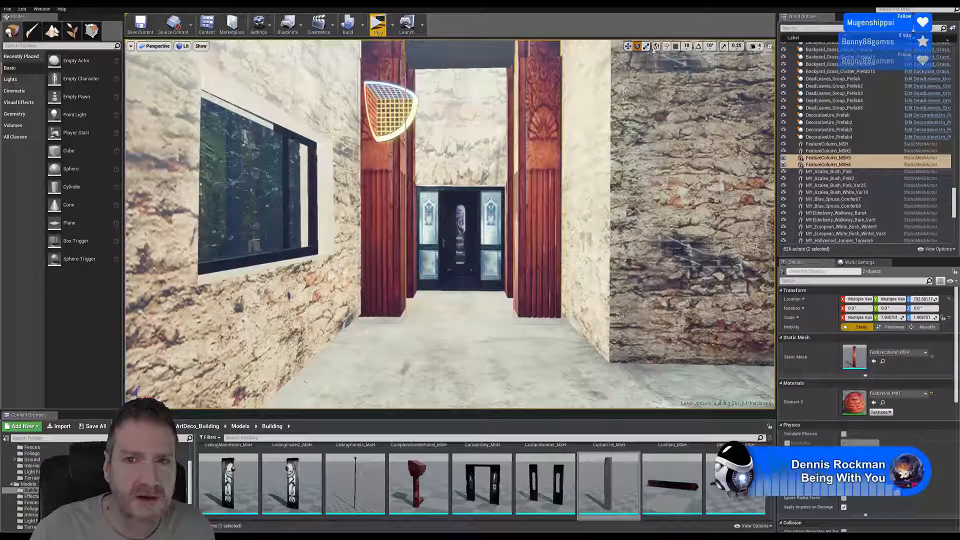
{"action": "left_click", "coordinate": [698, 46]}
{"action": "left_click_drag", "start_coordinate": [385, 88], "coordinate": [320, 102]}
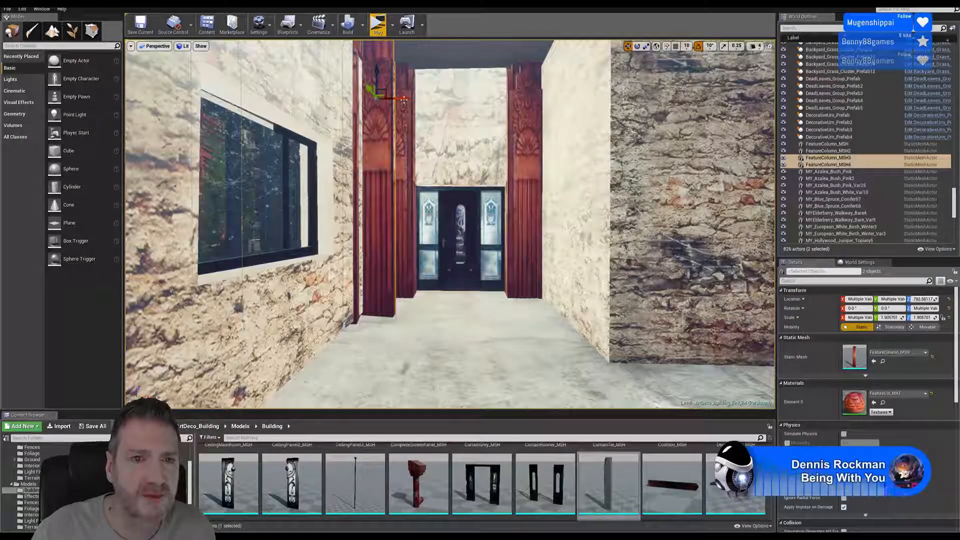
- Move the rotated column pair across the interior so the two columns flank the opposite stained-glass door
{"action": "left_click_drag", "start_coordinate": [400, 114], "coordinate": [574, 111]}
{"action": "right_click_drag", "start_coordinate": [574, 111], "coordinate": [733, 70]}
{"action": "key", "text": "w"}
{"action": "key", "text": "s"}
{"action": "key", "text": "w"}
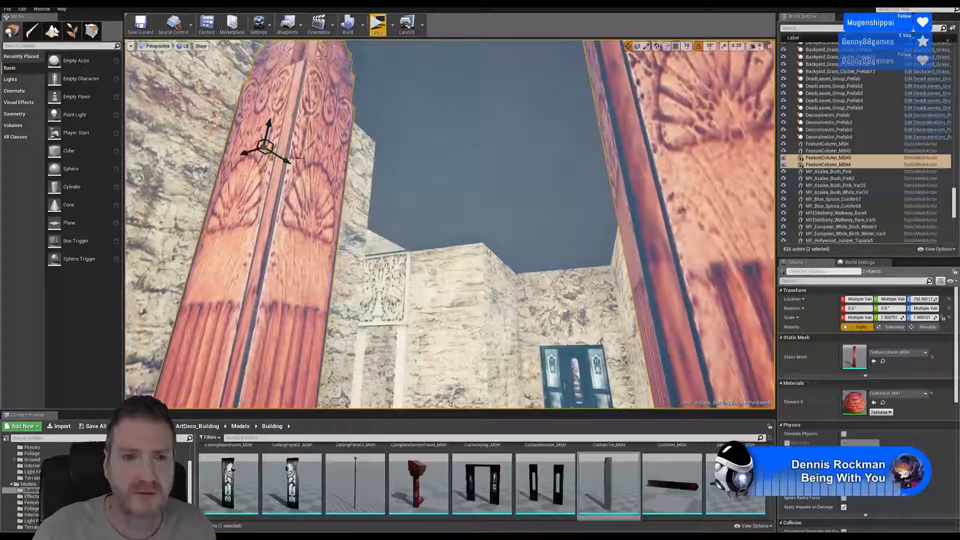
{"action": "left_click_drag", "start_coordinate": [284, 158], "coordinate": [352, 181]}
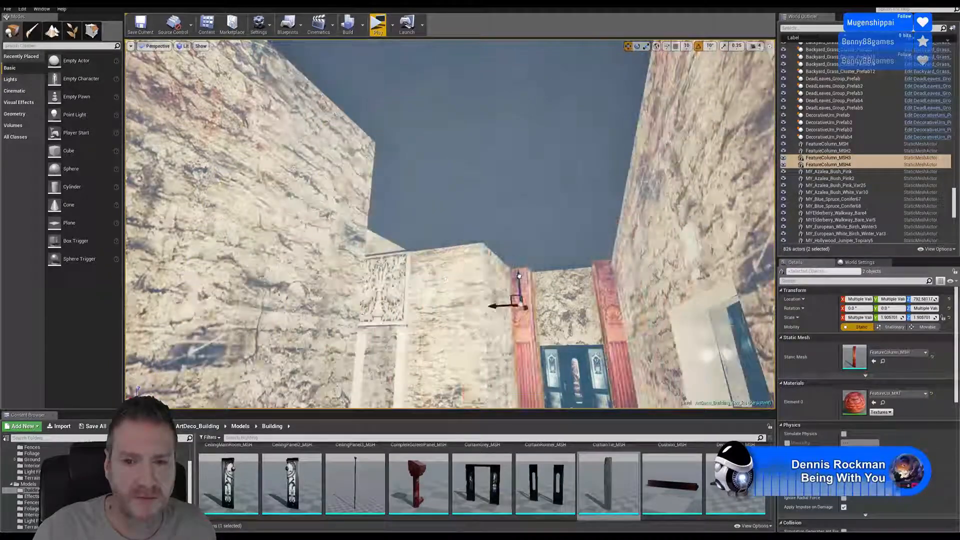
{"action": "mouse_move", "coordinate": [524, 308]}
{"action": "left_mouse_down"}
{"action": "mouse_move", "coordinate": [534, 314]}
{"action": "mouse_move", "coordinate": [527, 308]}
{"action": "left_mouse_up"}
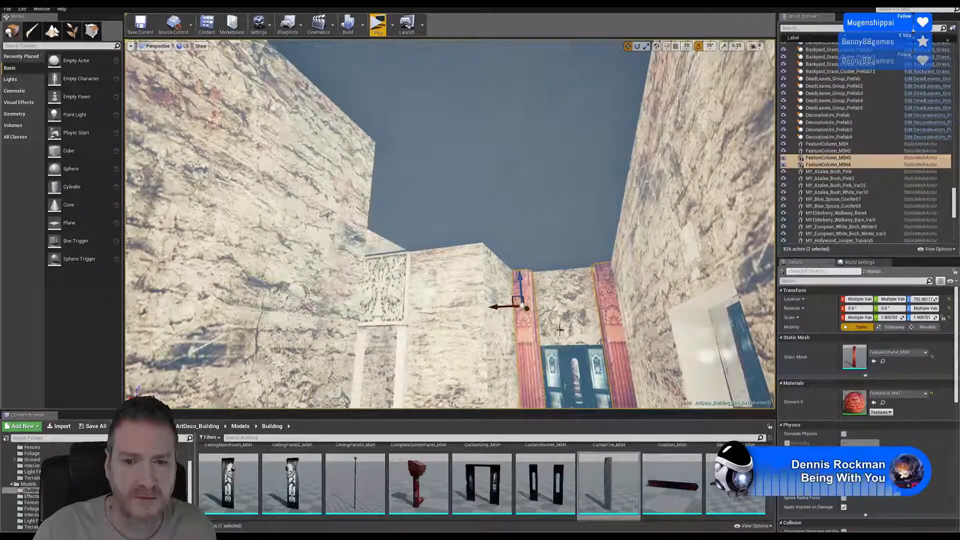
{"action": "right_click_drag", "start_coordinate": [560, 329], "coordinate": [544, 354]}
{"action": "key", "text": "w"}
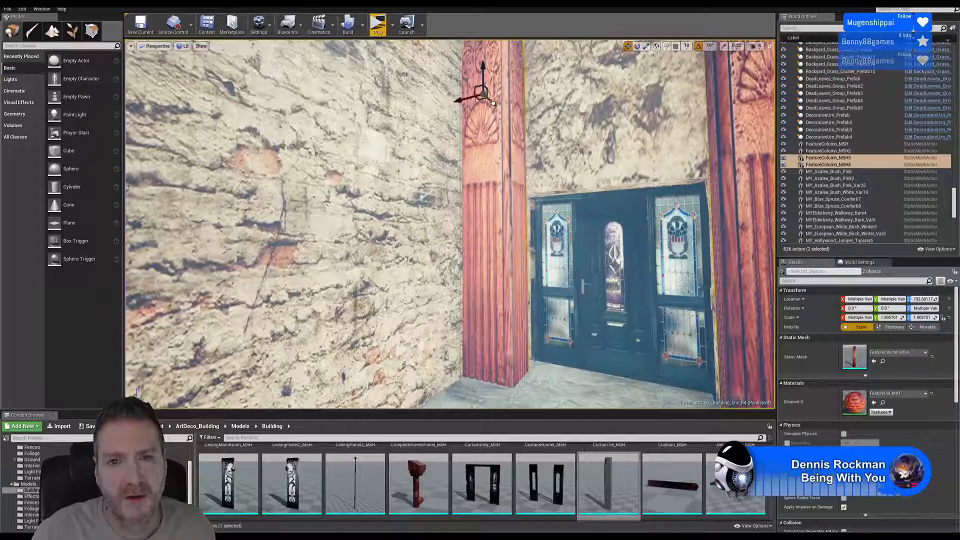
- Fine-tune the position of the duplicated column pair so both columns sit evenly beside the stained-glass door
{"action": "left_click_drag", "start_coordinate": [499, 106], "coordinate": [497, 106]}
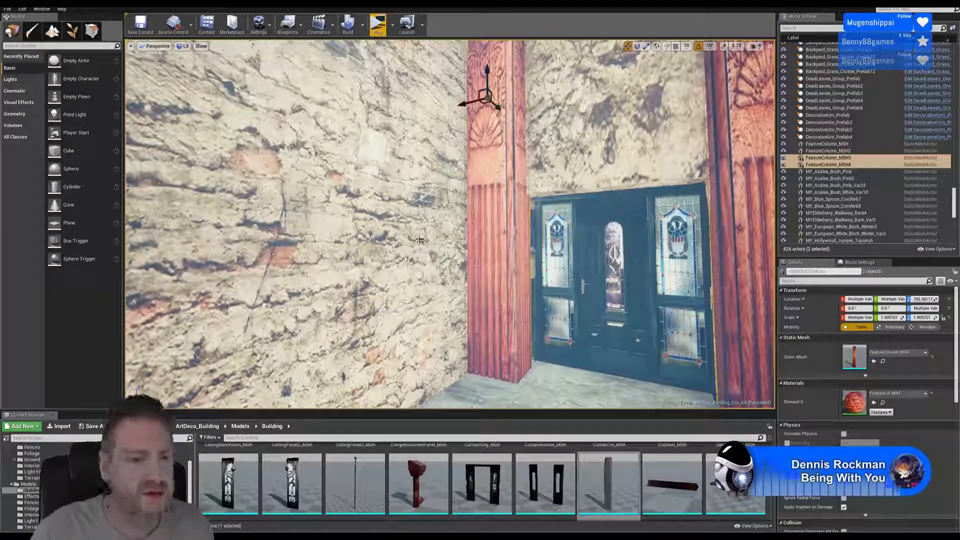
{"action": "right_click_drag", "start_coordinate": [398, 220], "coordinate": [555, 220]}
{"action": "right_click_drag", "start_coordinate": [540, 348], "coordinate": [559, 343]}
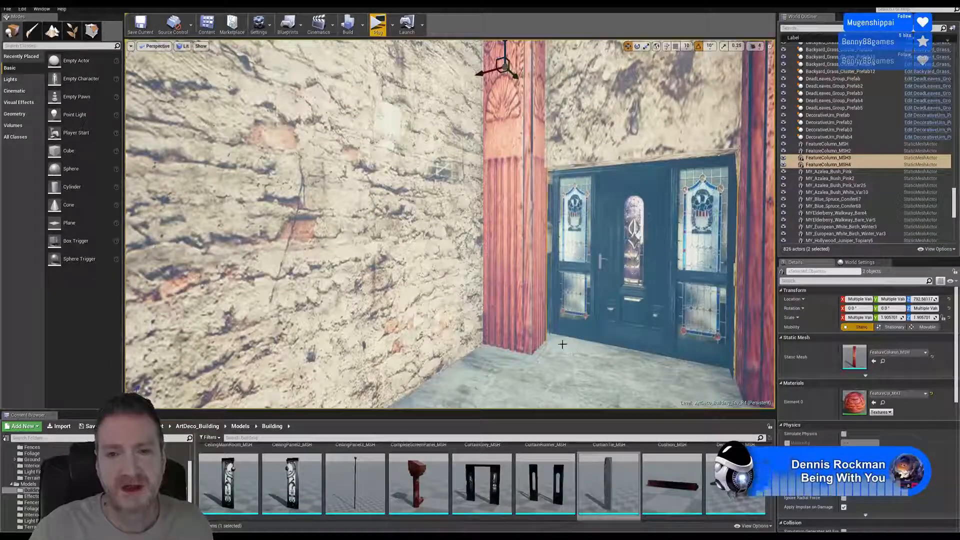
{"action": "right_click_drag", "start_coordinate": [574, 346], "coordinate": [638, 334]}
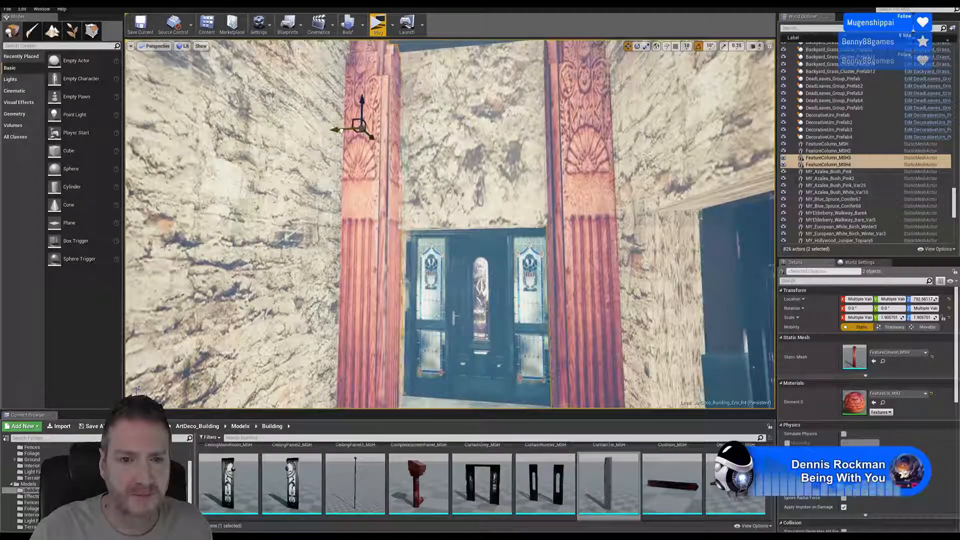
{"action": "left_click_drag", "start_coordinate": [336, 130], "coordinate": [382, 142]}
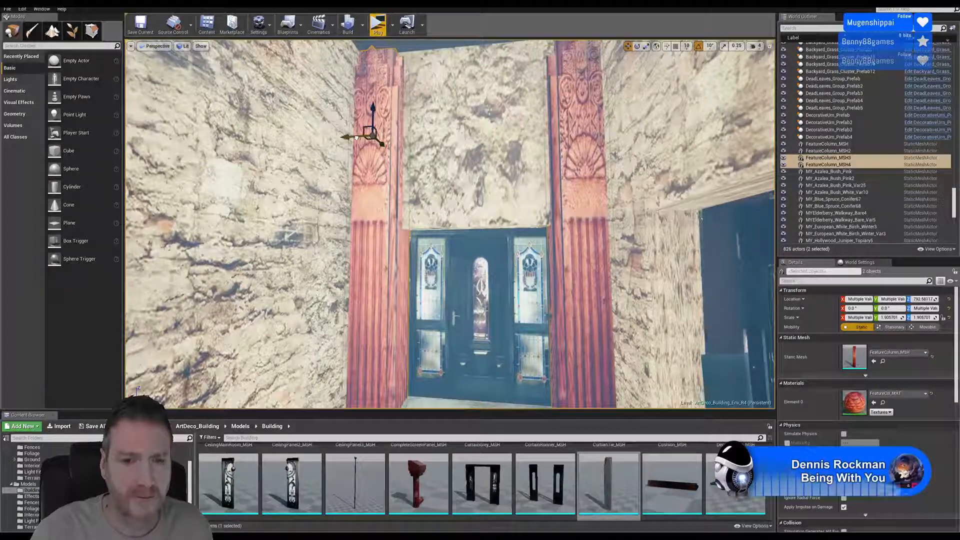
{"action": "right_click_drag", "start_coordinate": [356, 137], "coordinate": [218, 147]}
- Deselect the columns and leave the building to view the garden pond with its flowers and mossy rocks
{"action": "key", "text": "w"}
{"action": "key", "text": "s"}
{"action": "key", "text": "w"}
{"action": "key", "text": "w"}
{"action": "key", "text": "w"}
{"action": "right_click_drag", "start_coordinate": [475, 252], "coordinate": [552, 242]}
{"action": "key", "text": "Escape"}
{"action": "key", "text": "w"}
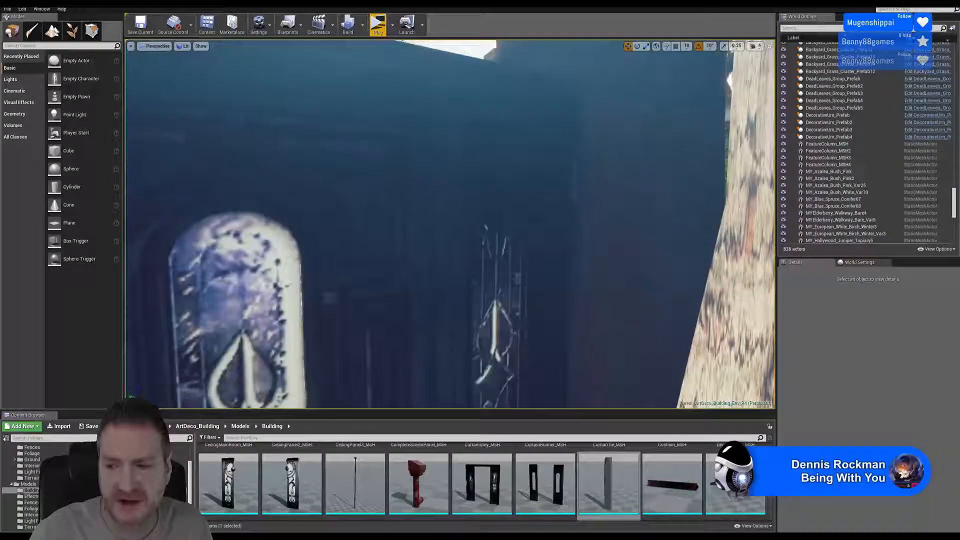
{"action": "key", "text": "w"}
{"action": "right_click_drag", "start_coordinate": [450, 224], "coordinate": [442, 214]}
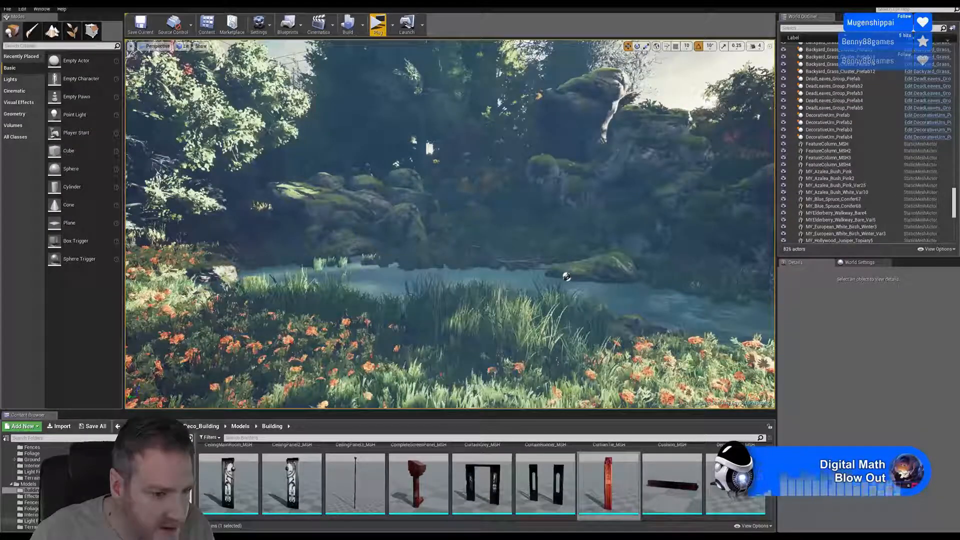
- Browse to the Terrain models folder and inspect the Boulder_1_MSH mesh up close from different angles
{"action": "scroll", "coordinate": [193, 494], "scroll_direction": "down", "scroll_amount": 1}
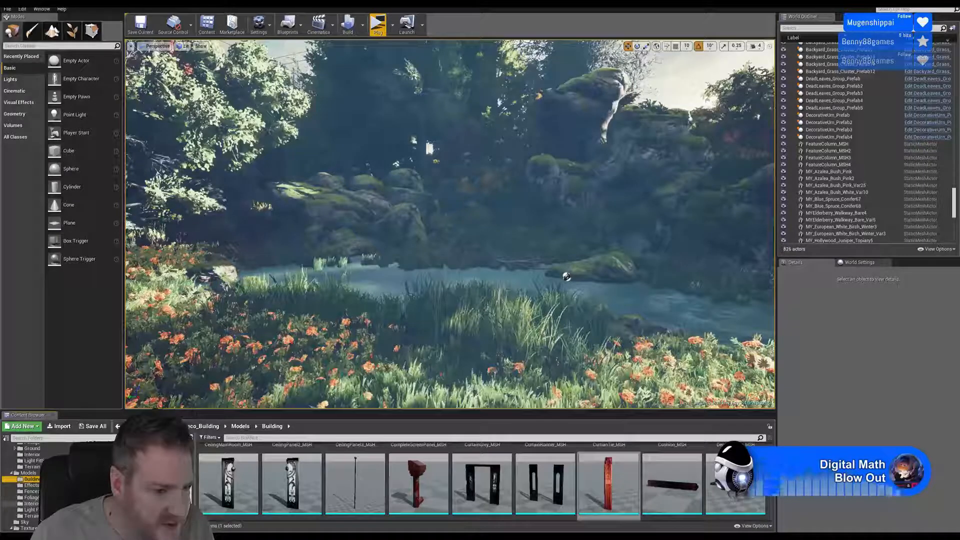
{"action": "left_click", "coordinate": [31, 516]}
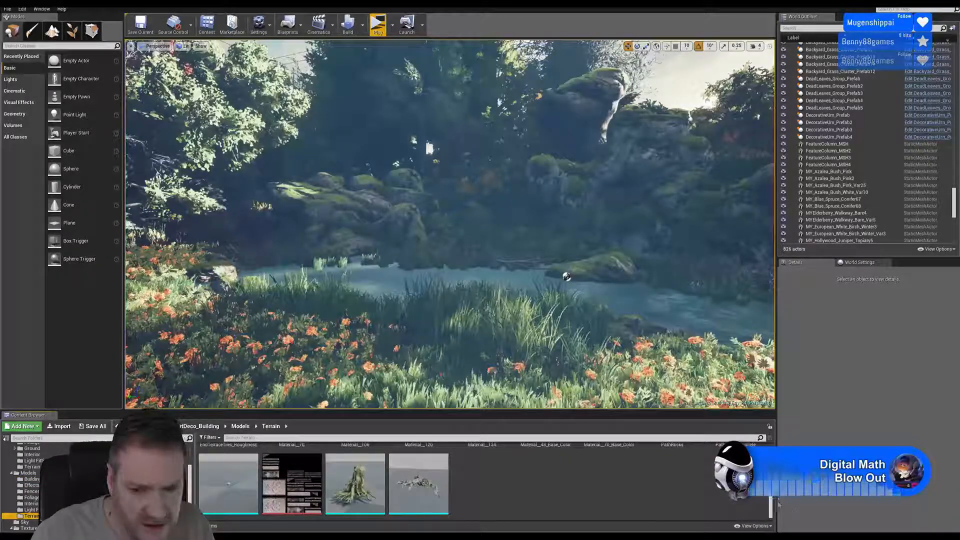
{"action": "scroll", "coordinate": [771, 500], "scroll_direction": "up", "scroll_amount": 3}
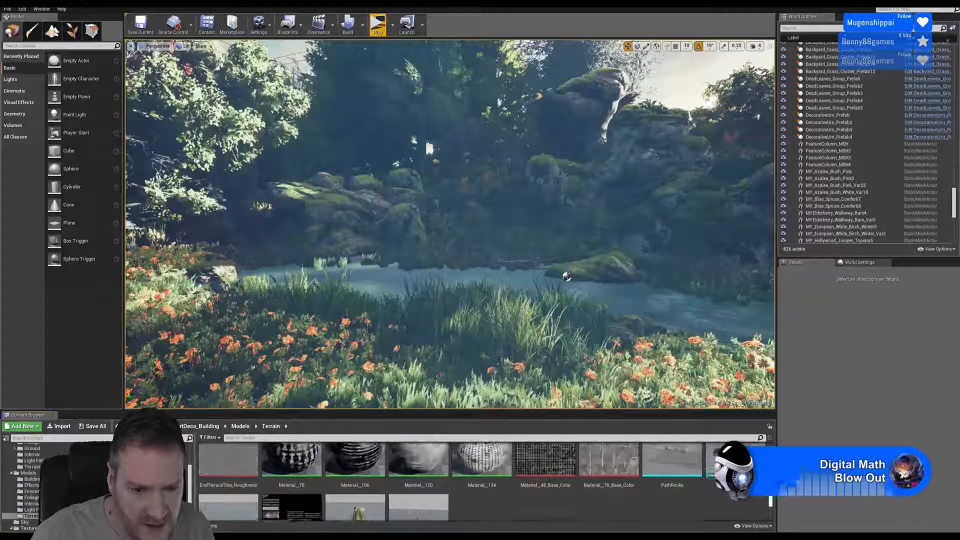
{"action": "scroll", "coordinate": [770, 497], "scroll_direction": "up", "scroll_amount": 3}
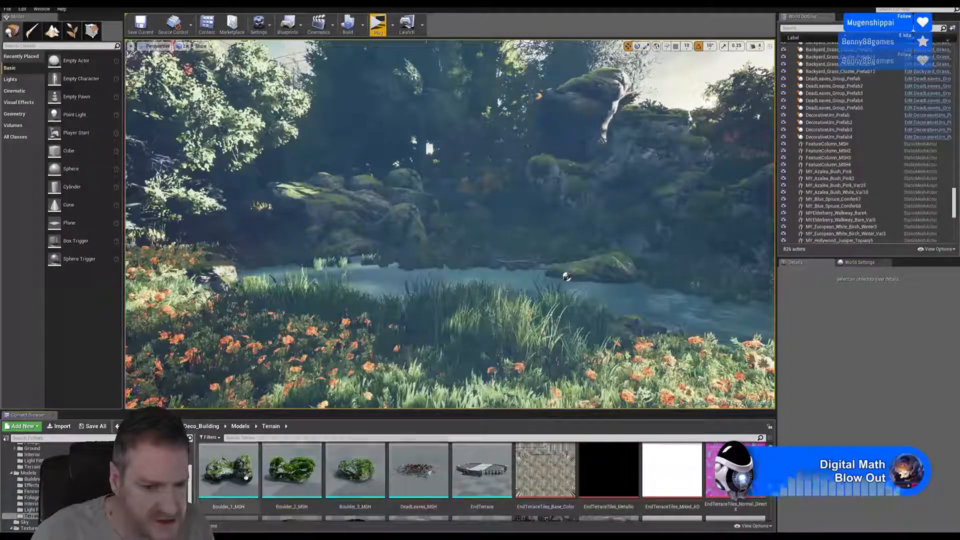
{"action": "double_click", "coordinate": [238, 471]}
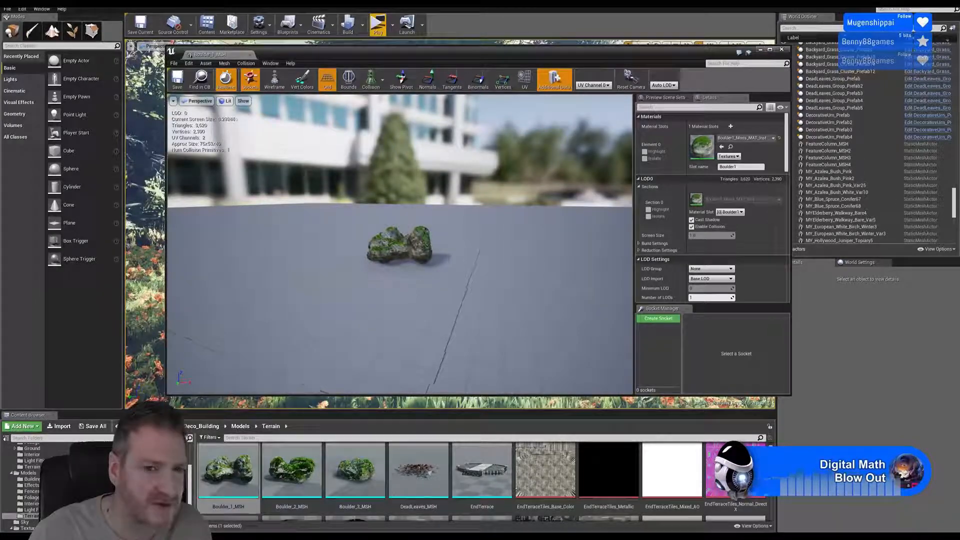
{"action": "scroll", "coordinate": [400, 263], "scroll_direction": "up", "scroll_amount": 8}
{"action": "scroll", "coordinate": [400, 263], "scroll_direction": "down", "scroll_amount": 5}
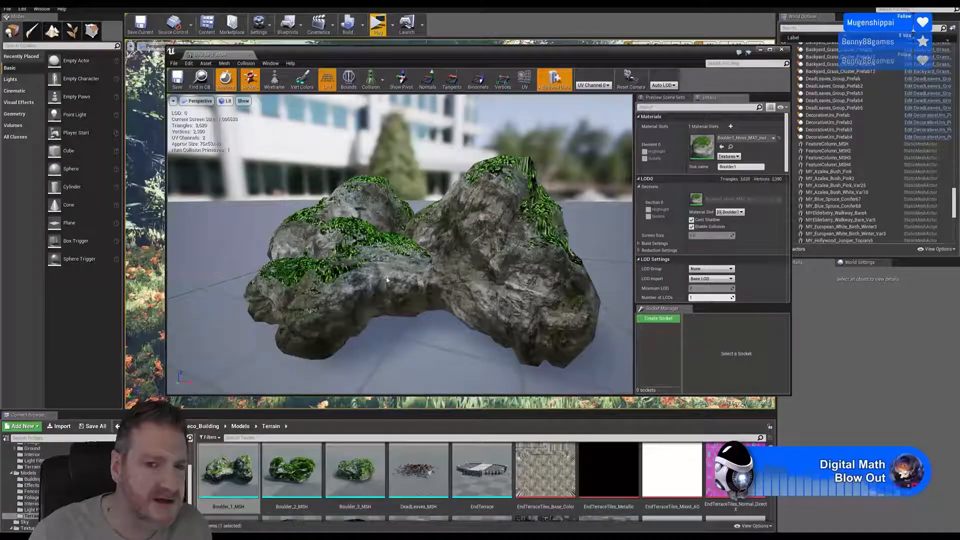
{"action": "left_click_drag", "start_coordinate": [392, 276], "coordinate": [287, 248]}
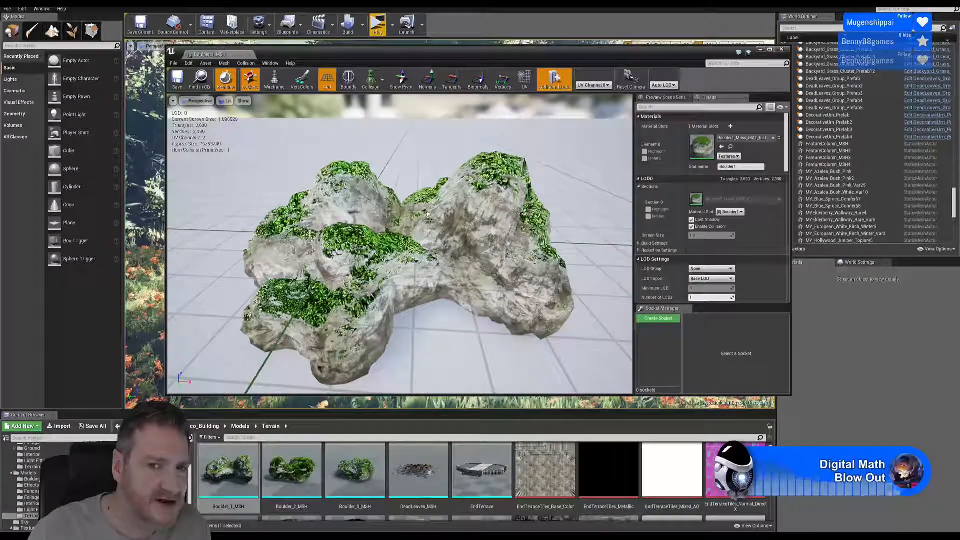
{"action": "scroll", "coordinate": [458, 270], "scroll_direction": "down", "scroll_amount": 6}
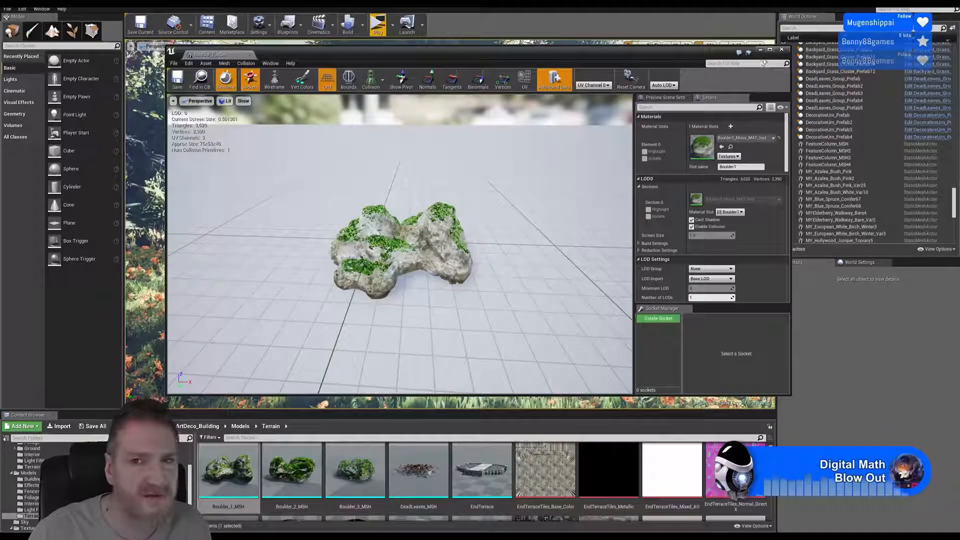
{"action": "left_click", "coordinate": [781, 50]}
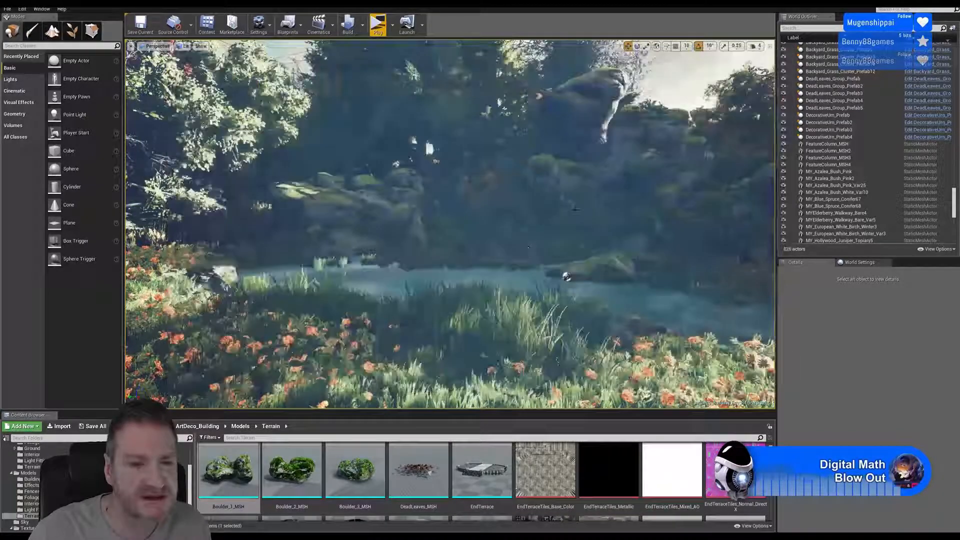
- Inspect the Boulder_2_MSH mesh up close from different angles, then close its preview
{"action": "double_click", "coordinate": [295, 472]}
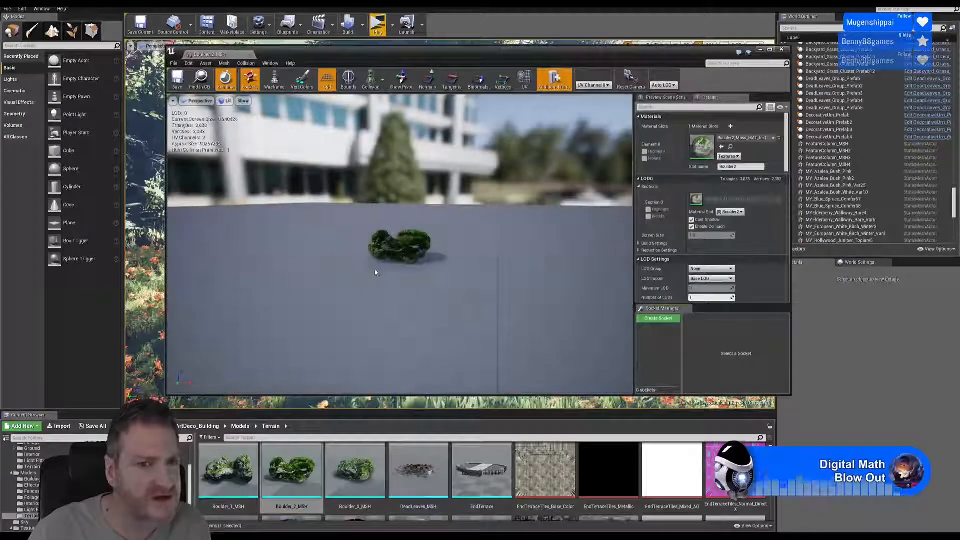
{"action": "scroll", "coordinate": [400, 245], "scroll_direction": "up", "scroll_amount": 8}
{"action": "scroll", "coordinate": [400, 245], "scroll_direction": "down", "scroll_amount": 1}
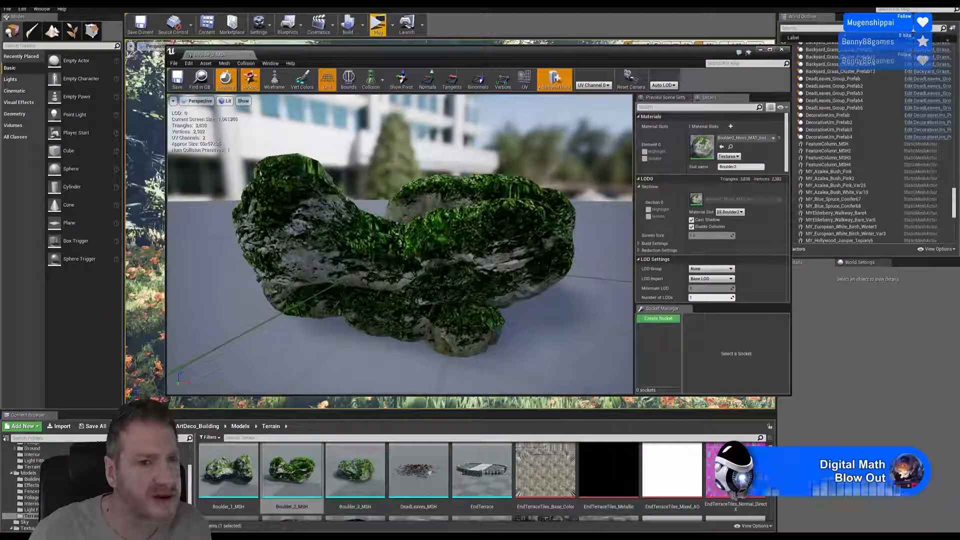
{"action": "left_click_drag", "start_coordinate": [317, 296], "coordinate": [95, 345]}
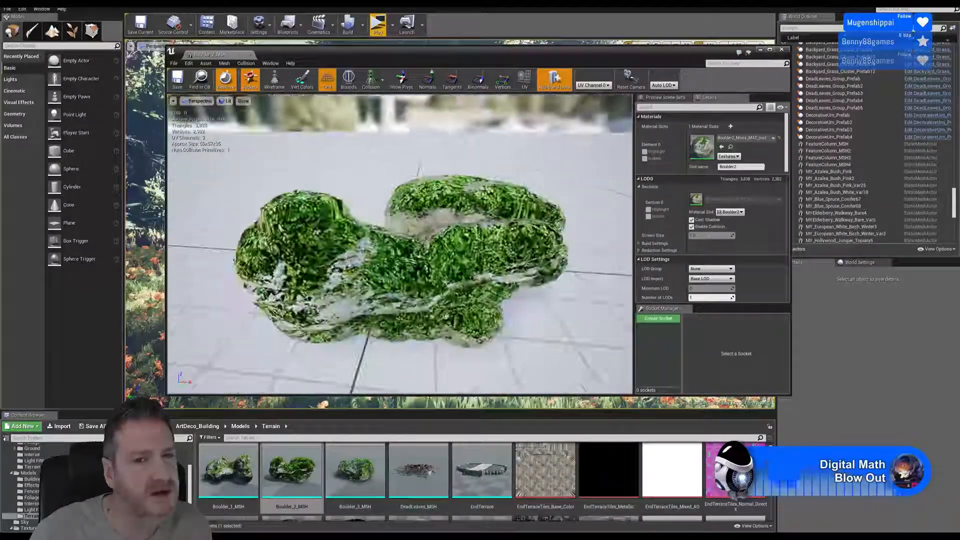
{"action": "left_click", "coordinate": [781, 50]}
- Inspect the Boulder_3_MSH mesh up close from different angles, then close its preview
{"action": "left_click", "coordinate": [352, 471]}
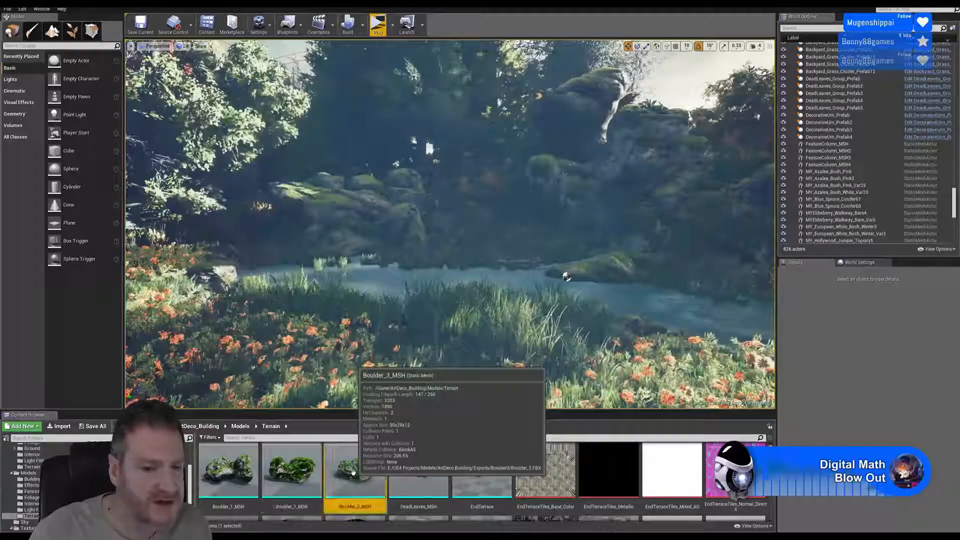
{"action": "double_click", "coordinate": [353, 471]}
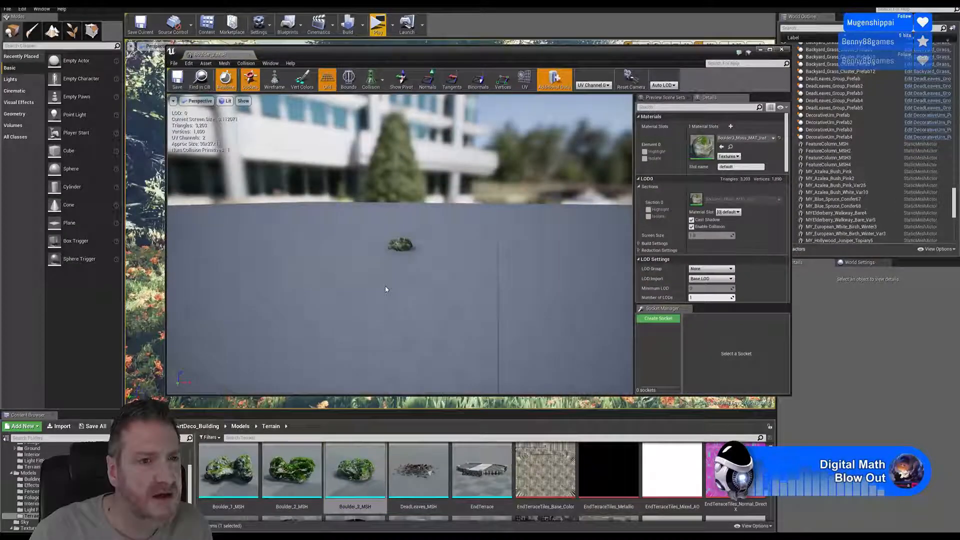
{"action": "right_click_drag", "start_coordinate": [399, 244], "coordinate": [387, 303]}
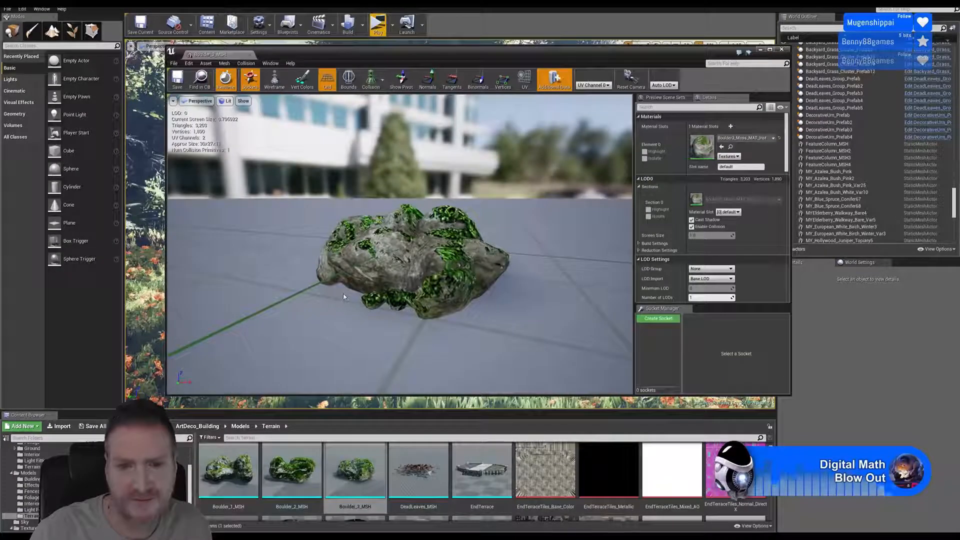
{"action": "left_click_drag", "start_coordinate": [344, 296], "coordinate": [505, 315]}
{"action": "left_click", "coordinate": [781, 50]}
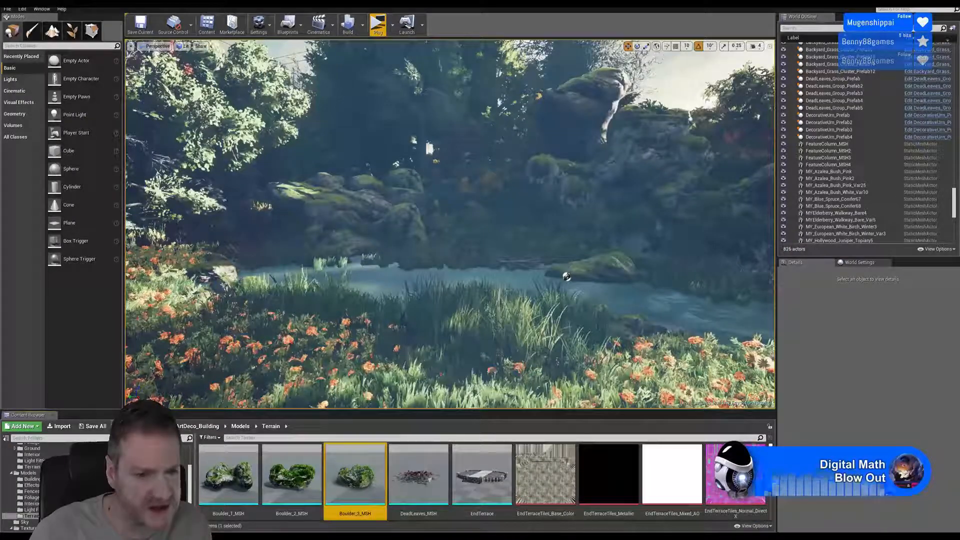
- Examine how the boulders combine into the large mossy rock formations around the pond
{"action": "left_click_drag", "start_coordinate": [770, 455], "coordinate": [748, 432]}
{"action": "right_click_drag", "start_coordinate": [595, 185], "coordinate": [746, 186]}
{"action": "key", "text": "w"}
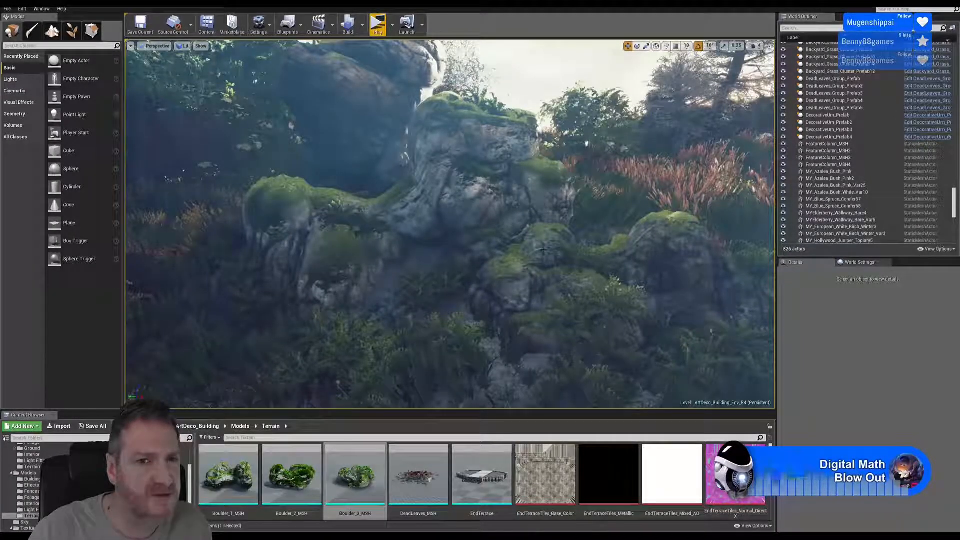
{"action": "mouse_move", "coordinate": [454, 211]}
{"action": "right_mouse_down"}
{"action": "mouse_move", "coordinate": [450, 193]}
{"action": "mouse_move", "coordinate": [461, 203]}
{"action": "right_mouse_up"}
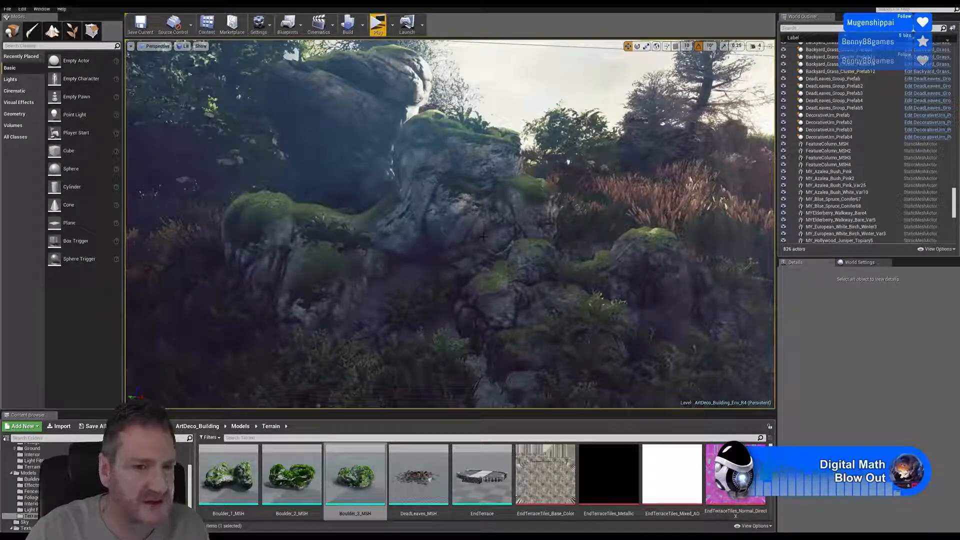
{"action": "key", "text": "s"}
{"action": "mouse_move", "coordinate": [490, 235]}
{"action": "right_mouse_down"}
{"action": "mouse_move", "coordinate": [522, 236]}
{"action": "mouse_move", "coordinate": [503, 236]}
{"action": "right_mouse_up"}
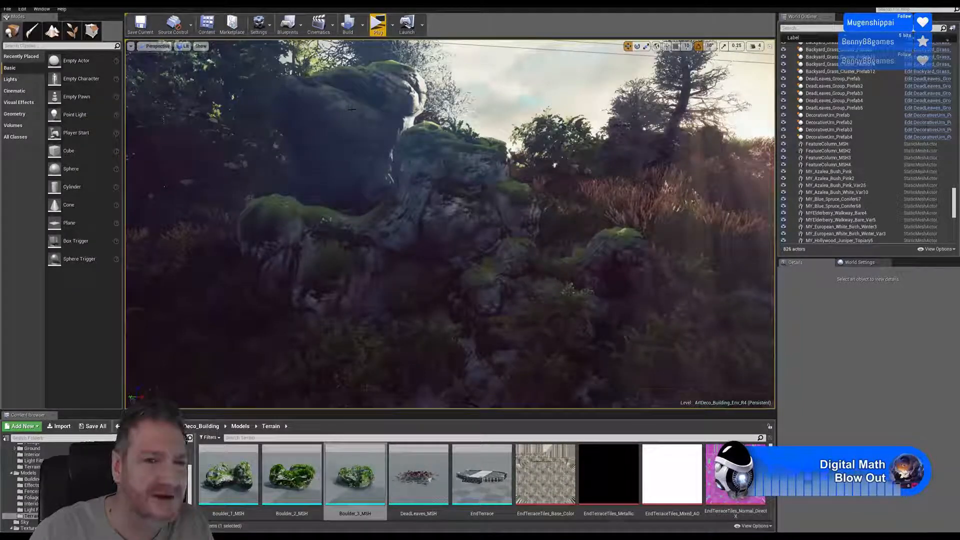
{"action": "right_click_drag", "start_coordinate": [450, 224], "coordinate": [393, 226]}
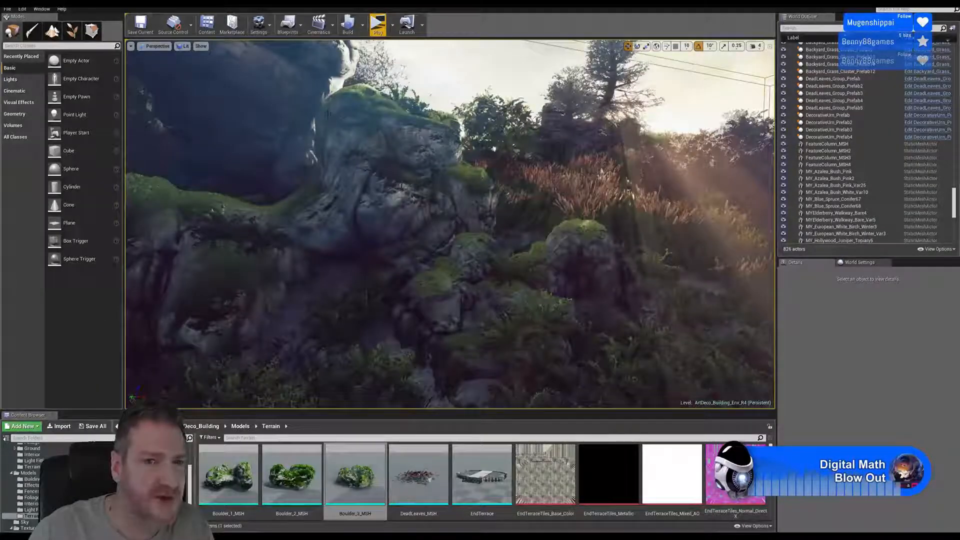
{"action": "right_click_drag", "start_coordinate": [327, 114], "coordinate": [283, 128]}
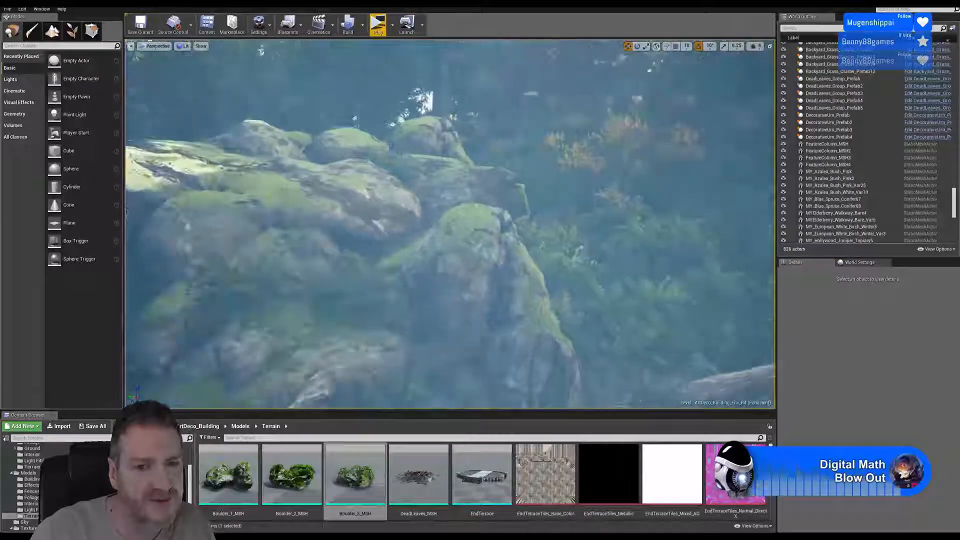
{"action": "mouse_move", "coordinate": [356, 236]}
{"action": "right_mouse_down"}
{"action": "mouse_move", "coordinate": [445, 242]}
{"action": "mouse_move", "coordinate": [365, 233]}
{"action": "mouse_move", "coordinate": [375, 238]}
{"action": "right_mouse_up"}
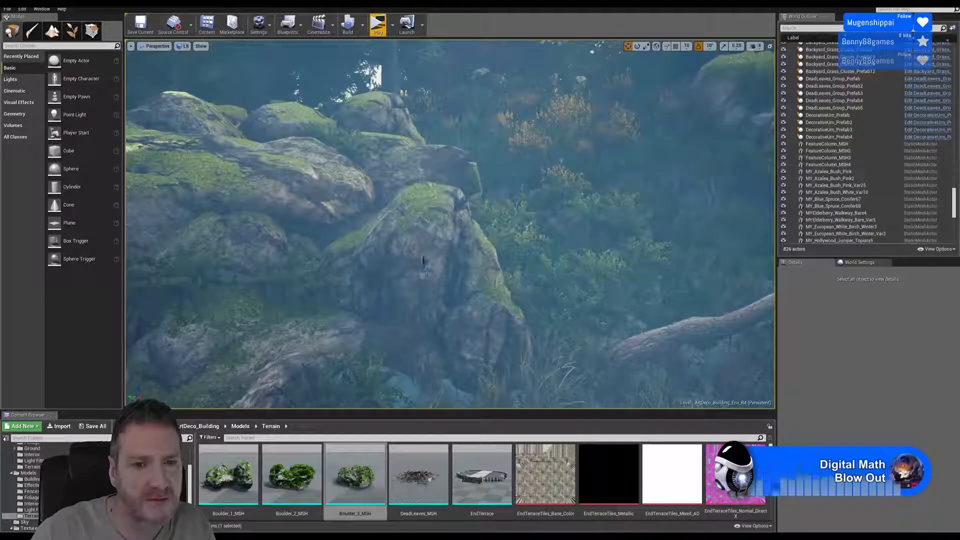
- Select three overlapping boulders in the mossy outcrop one after another to identify the individual meshes
{"action": "left_click", "coordinate": [421, 251]}
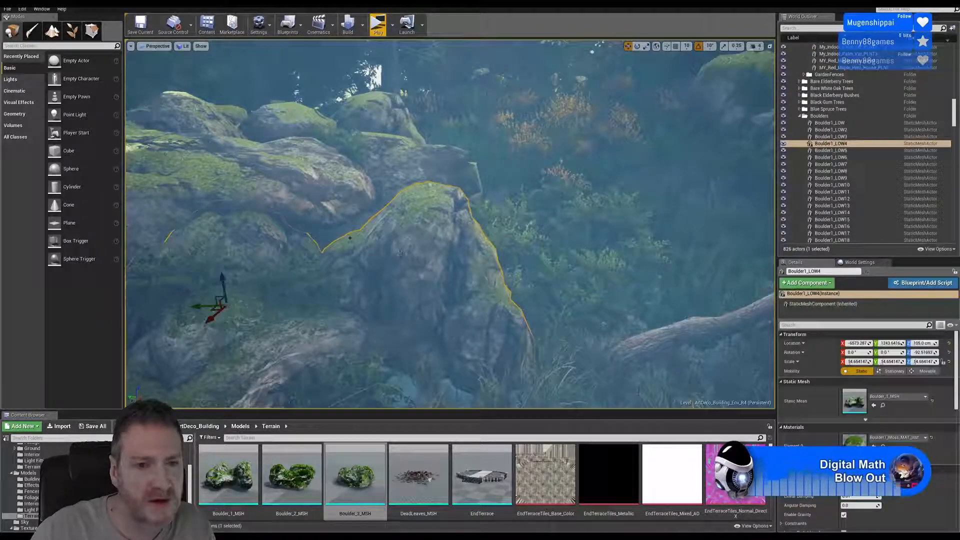
{"action": "left_click", "coordinate": [312, 185]}
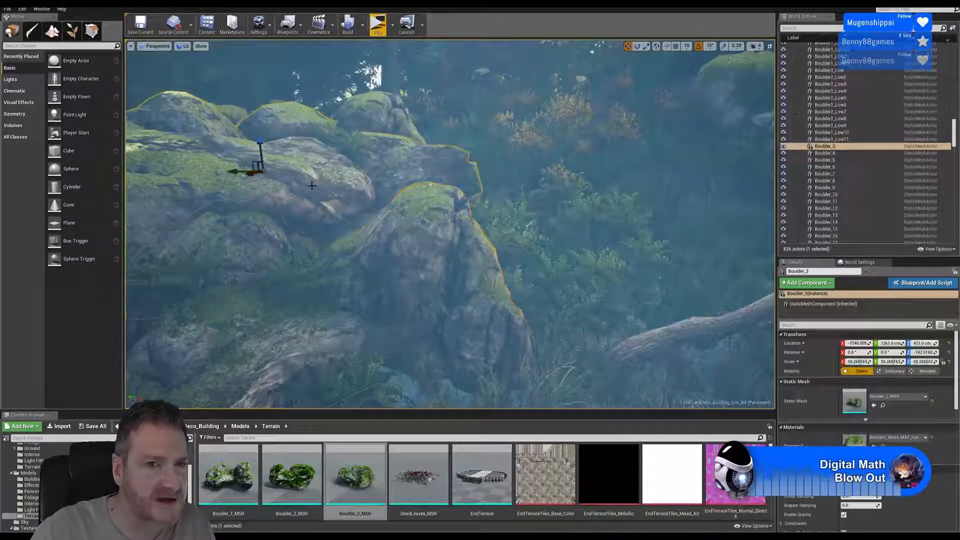
{"action": "left_click", "coordinate": [381, 111]}
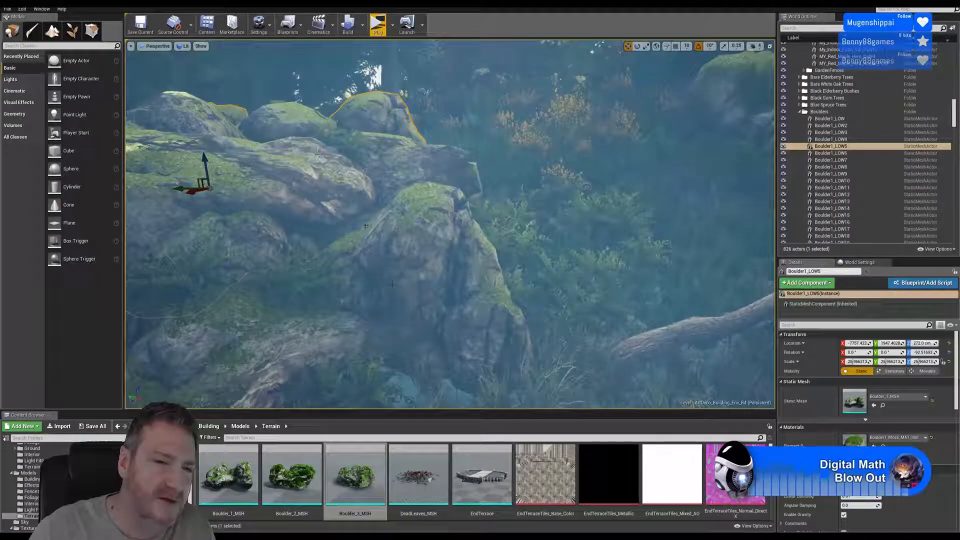
- Survey the tall rock formation, check the remaining Terrain assets, and look back over the pond and flower bed
{"action": "right_click_drag", "start_coordinate": [292, 104], "coordinate": [364, 81]}
{"action": "key", "text": "w"}
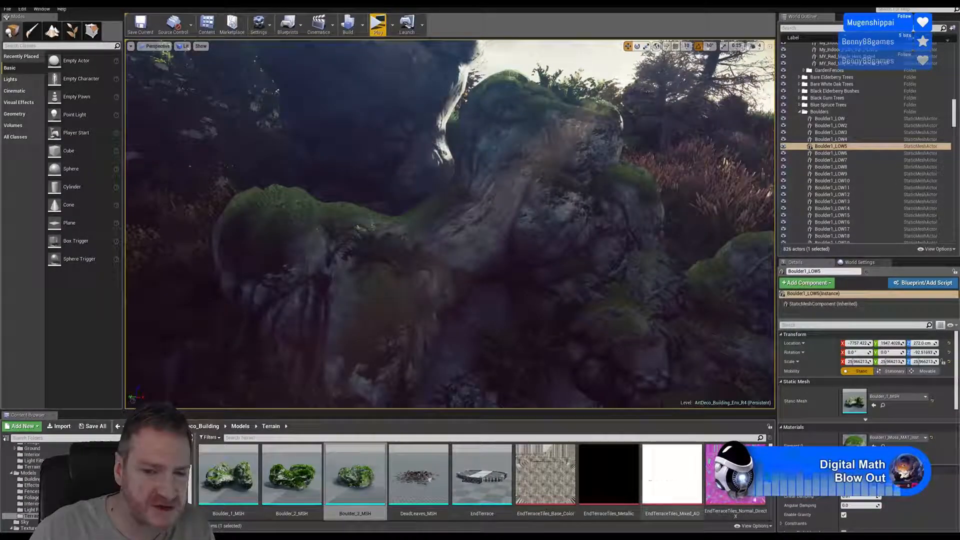
{"action": "scroll", "coordinate": [457, 479], "scroll_direction": "down", "scroll_amount": 3}
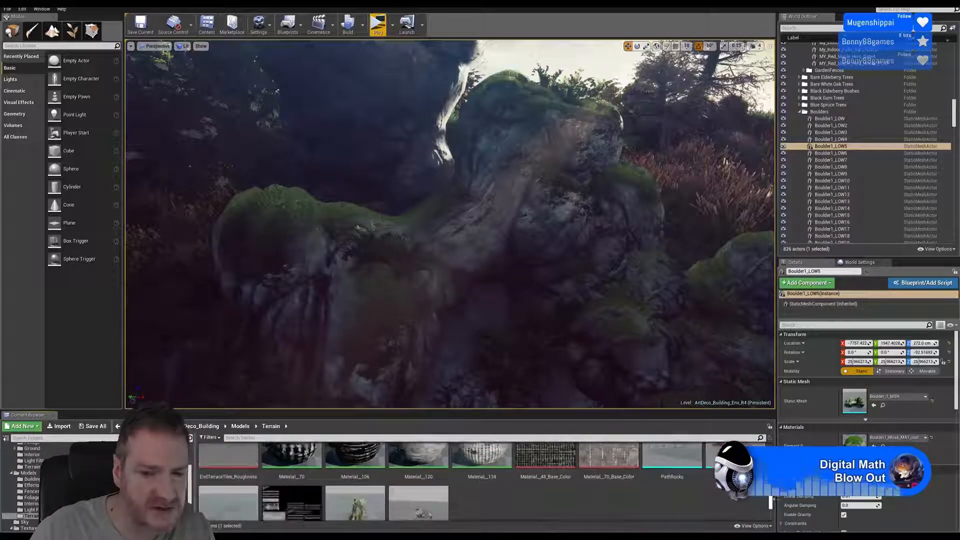
{"action": "scroll", "coordinate": [457, 480], "scroll_direction": "up", "scroll_amount": 1}
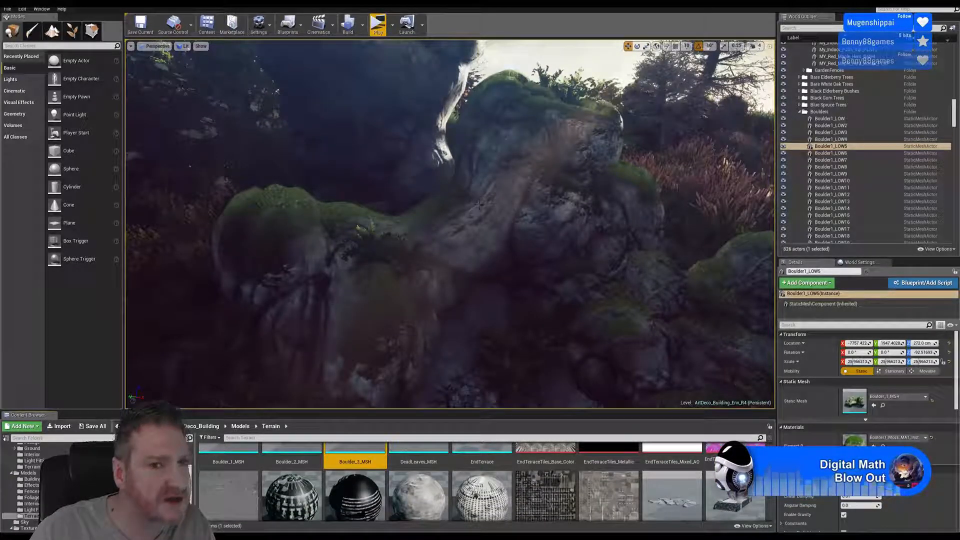
{"action": "right_click_drag", "start_coordinate": [478, 204], "coordinate": [531, 223]}
{"action": "right_click_drag", "start_coordinate": [459, 182], "coordinate": [540, 181]}
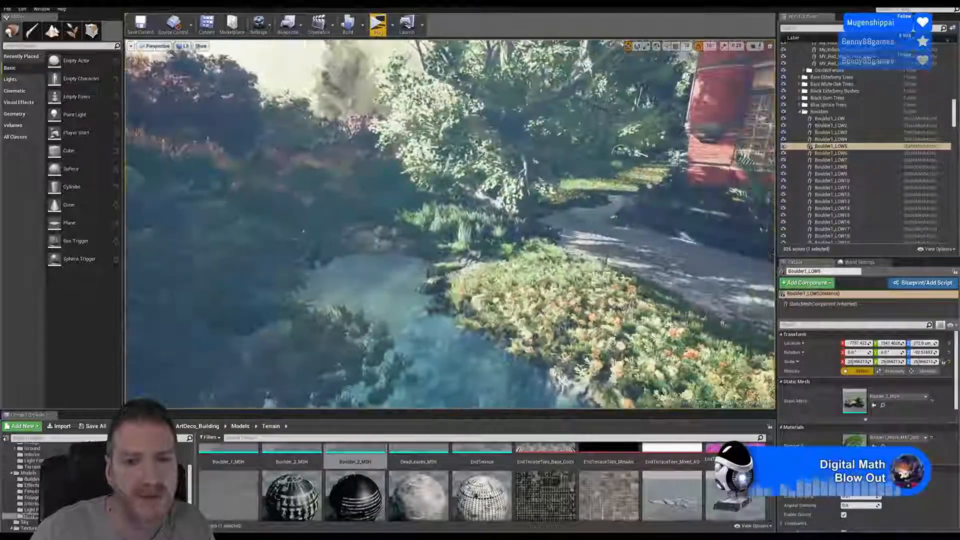
- Duplicate the red feature column beside the interior door and move the copy out to the protruding wall corner
{"action": "right_click_drag", "start_coordinate": [450, 224], "coordinate": [765, 243]}
{"action": "key", "text": "w"}
{"action": "key", "text": "w"}
{"action": "key", "text": "s"}
{"action": "right_click_drag", "start_coordinate": [426, 246], "coordinate": [445, 246]}
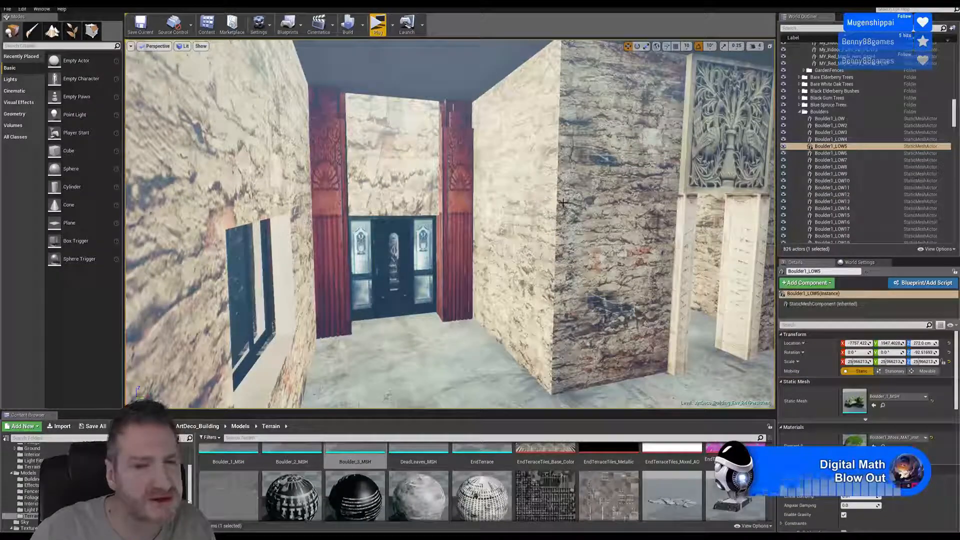
{"action": "left_click", "coordinate": [452, 165]}
{"action": "right_click", "coordinate": [452, 166]}
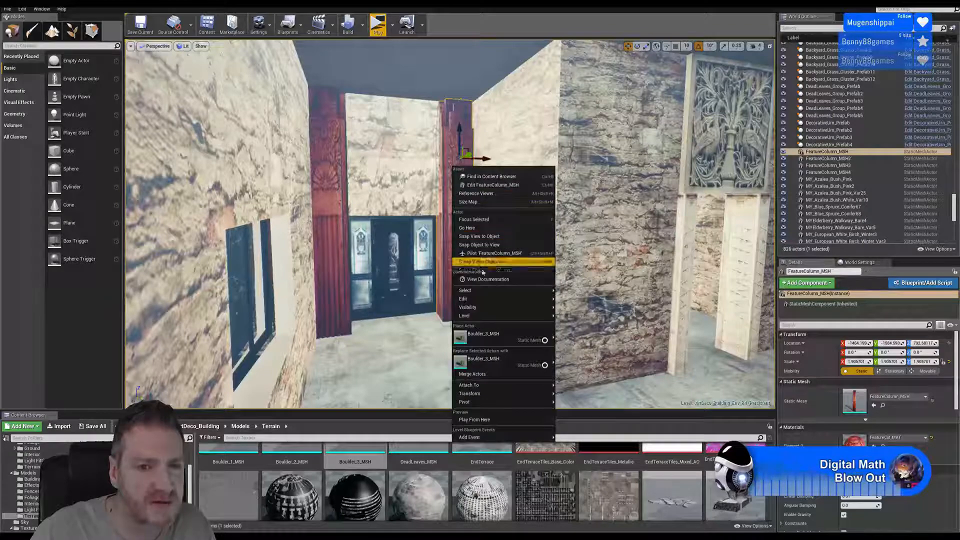
{"action": "mouse_move", "coordinate": [524, 298]}
{"action": "left_click", "coordinate": [579, 333]}
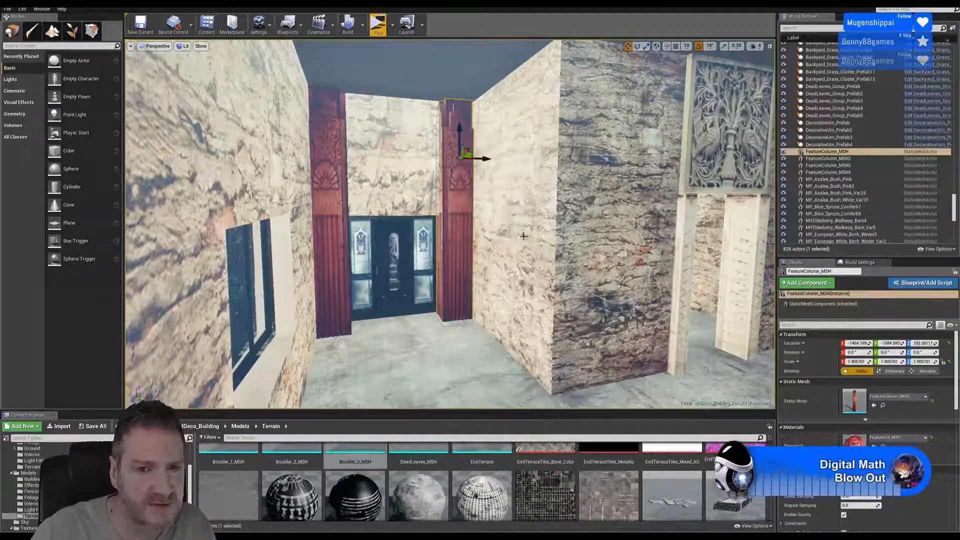
{"action": "left_click_drag", "start_coordinate": [466, 155], "coordinate": [553, 128]}
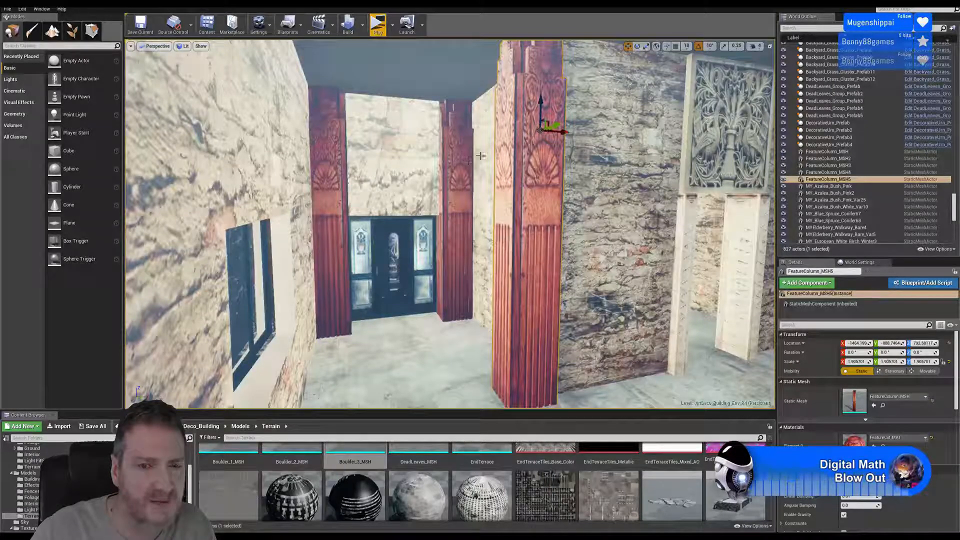
- Shift the copied feature column sideways onto the outer wall corner and check its fit from the corridor side
{"action": "mouse_move", "coordinate": [481, 155]}
{"action": "right_mouse_down"}
{"action": "mouse_move", "coordinate": [462, 155]}
{"action": "mouse_move", "coordinate": [480, 145]}
{"action": "right_mouse_up"}
{"action": "key", "text": "w"}
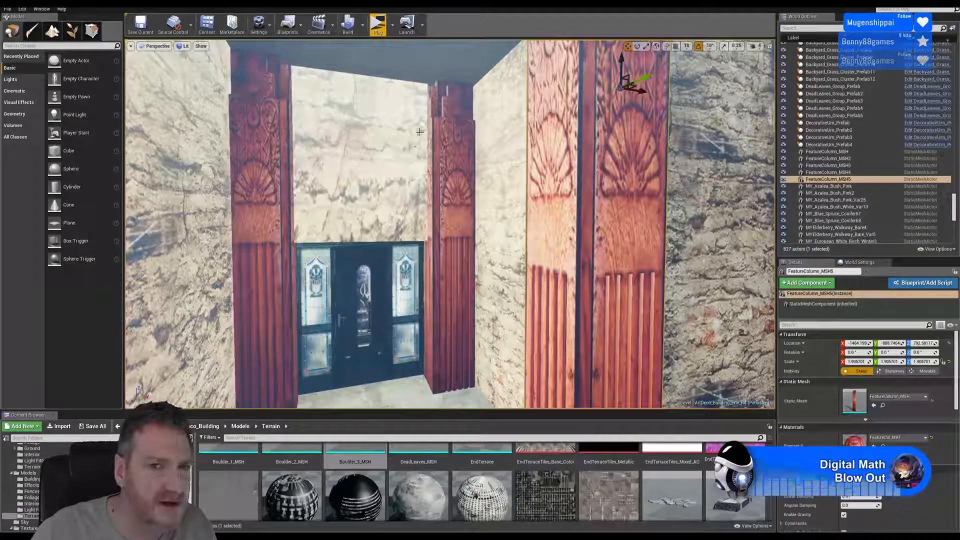
{"action": "right_click_drag", "start_coordinate": [420, 132], "coordinate": [371, 164]}
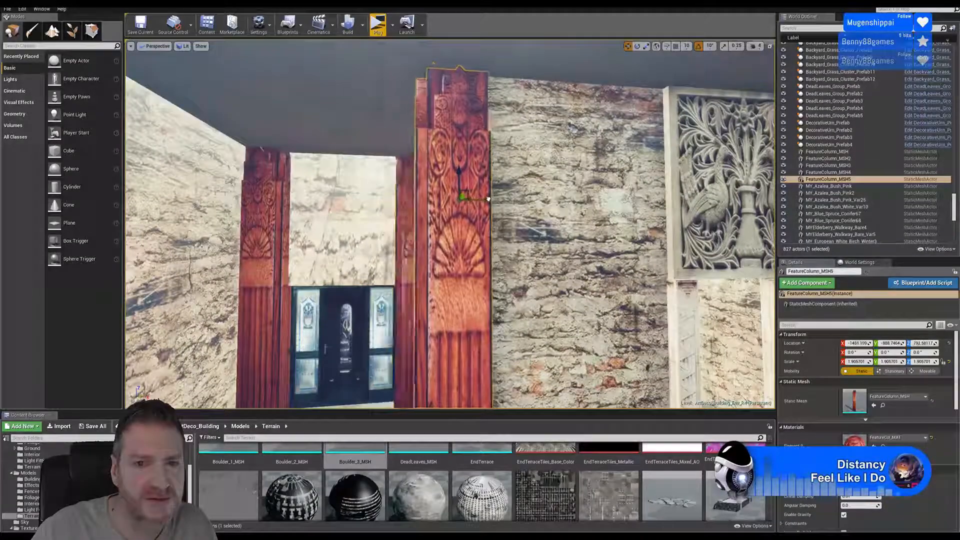
{"action": "left_click_drag", "start_coordinate": [488, 199], "coordinate": [525, 190]}
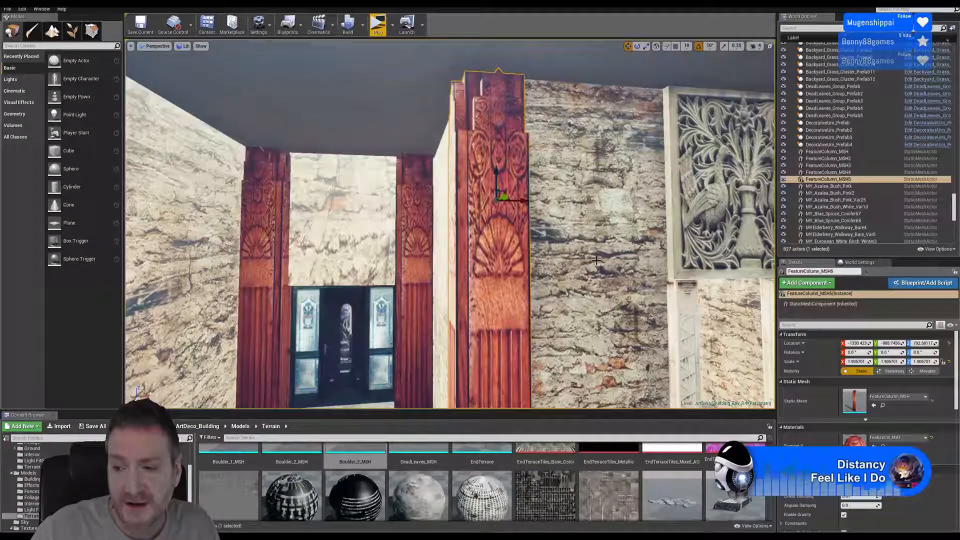
{"action": "right_click_drag", "start_coordinate": [571, 214], "coordinate": [685, 305]}
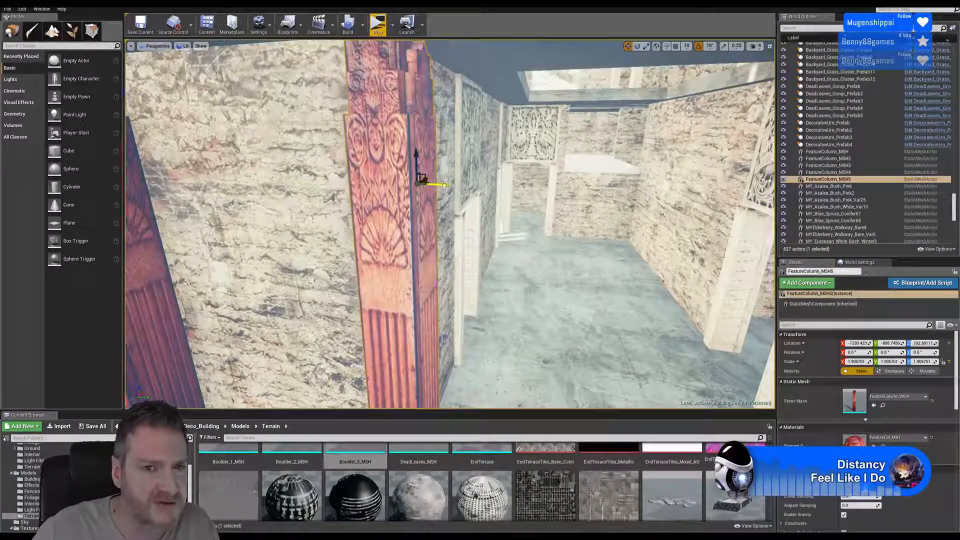